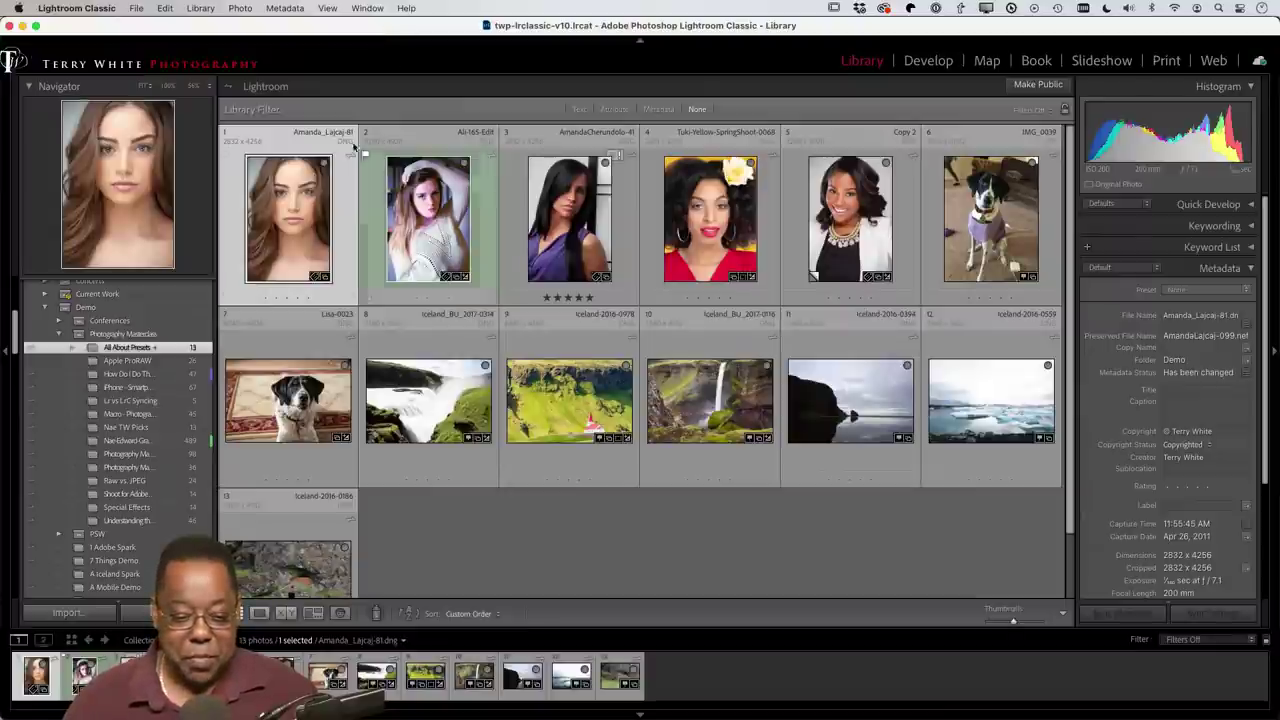
{"action": "left_click", "coordinate": [930, 61]}
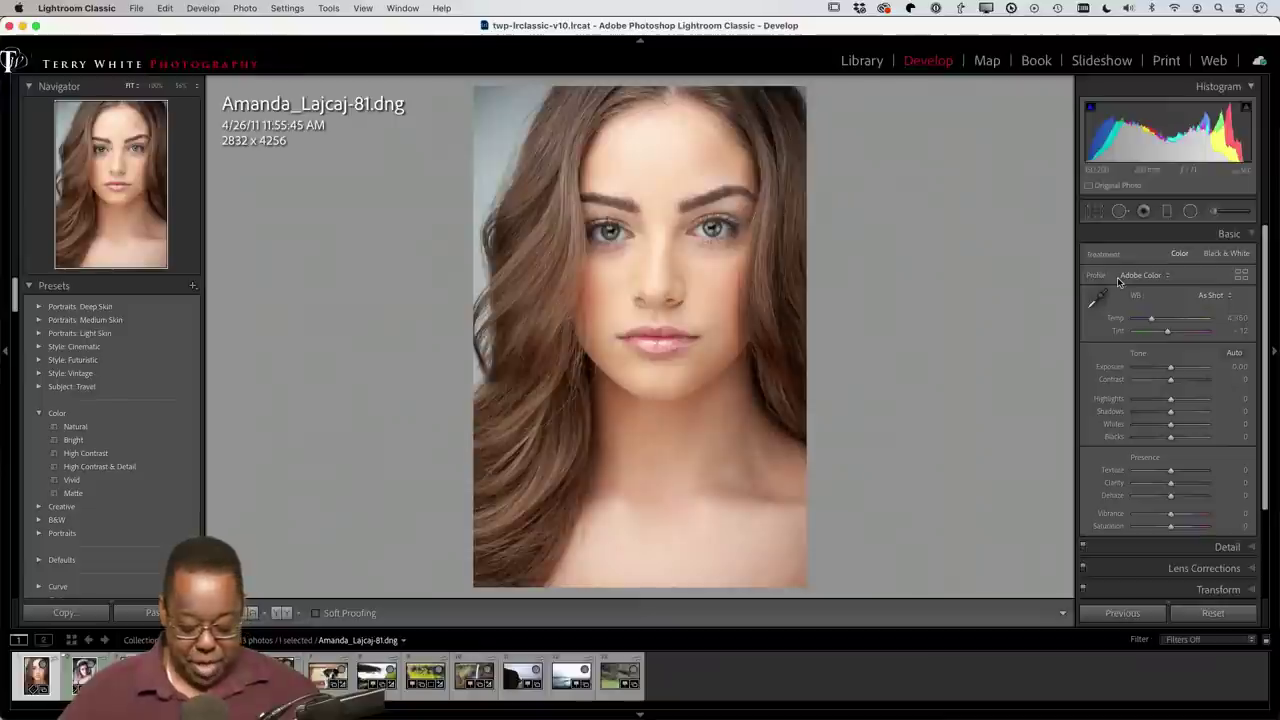
{"action": "key", "text": "alt"}
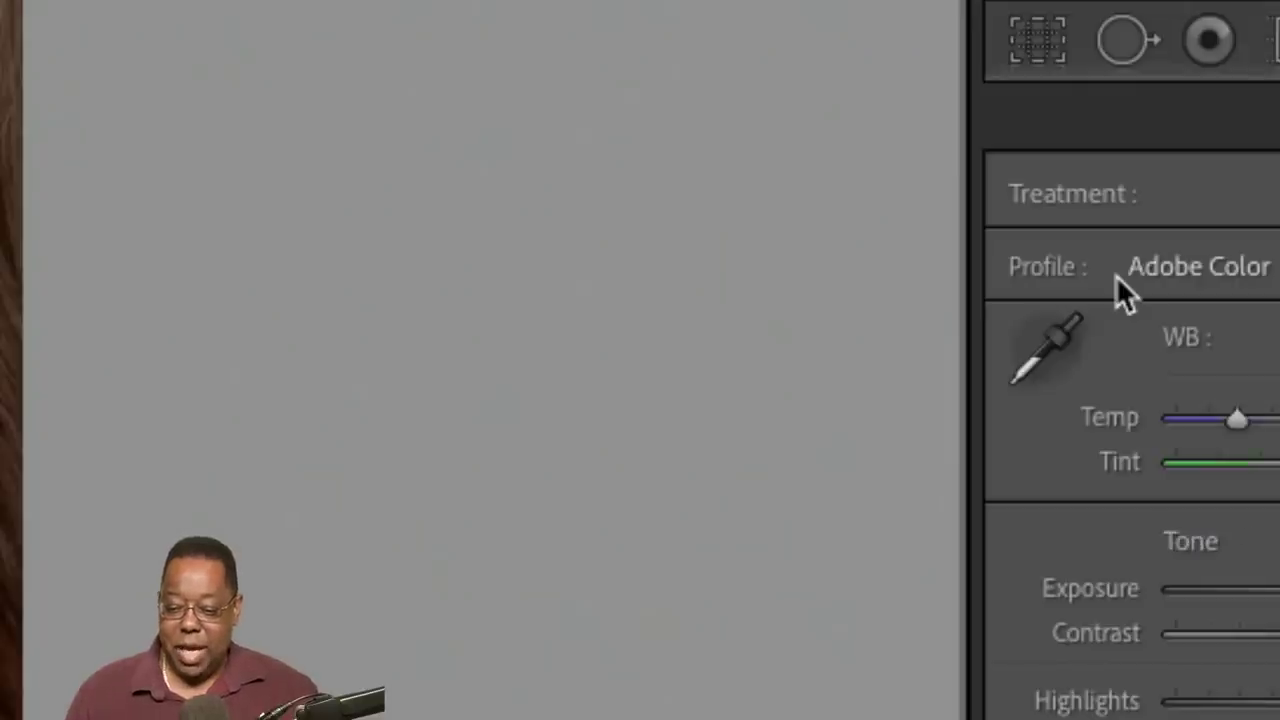
{"action": "left_click", "coordinate": [1157, 273]}
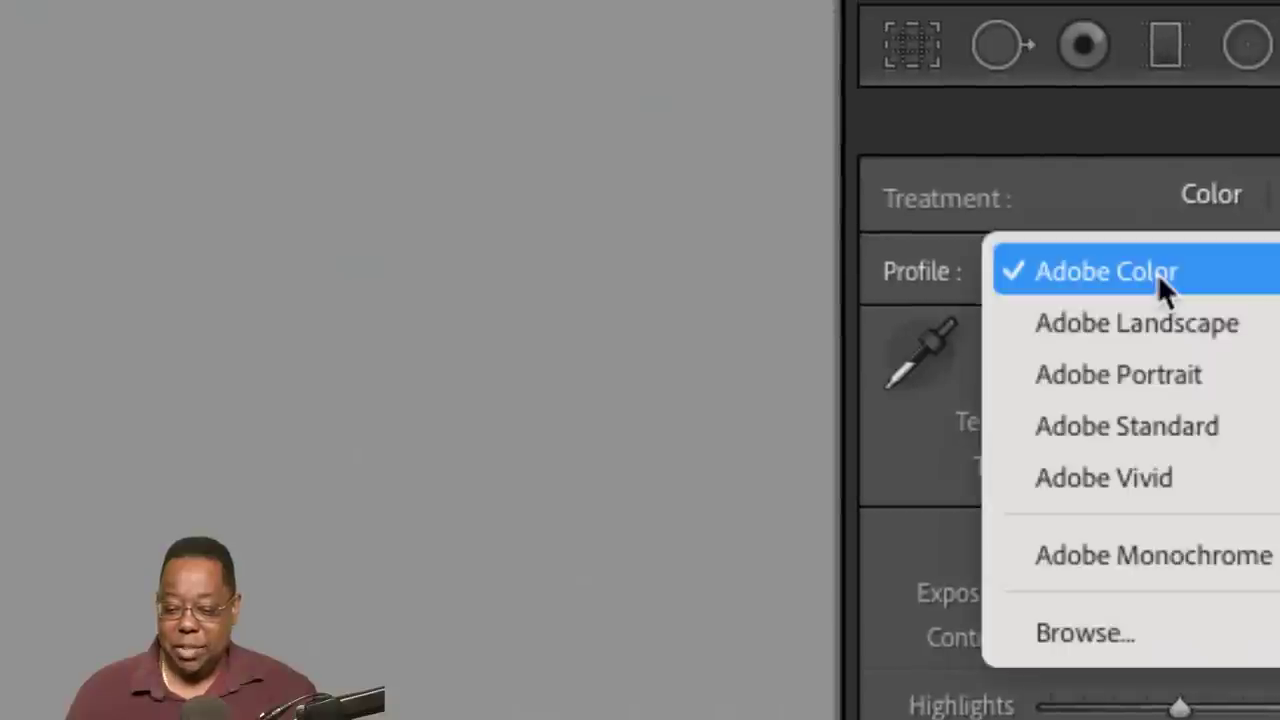
{"action": "left_click", "coordinate": [1157, 273]}
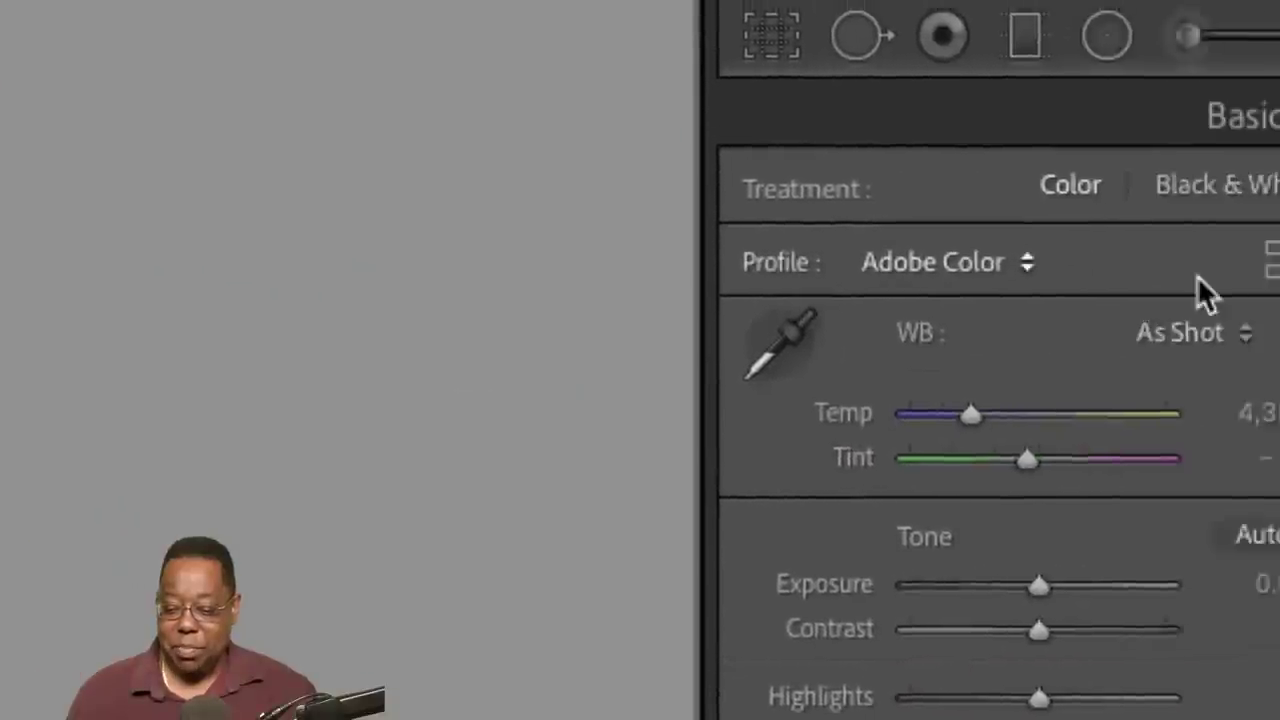
{"action": "left_click", "coordinate": [1220, 277]}
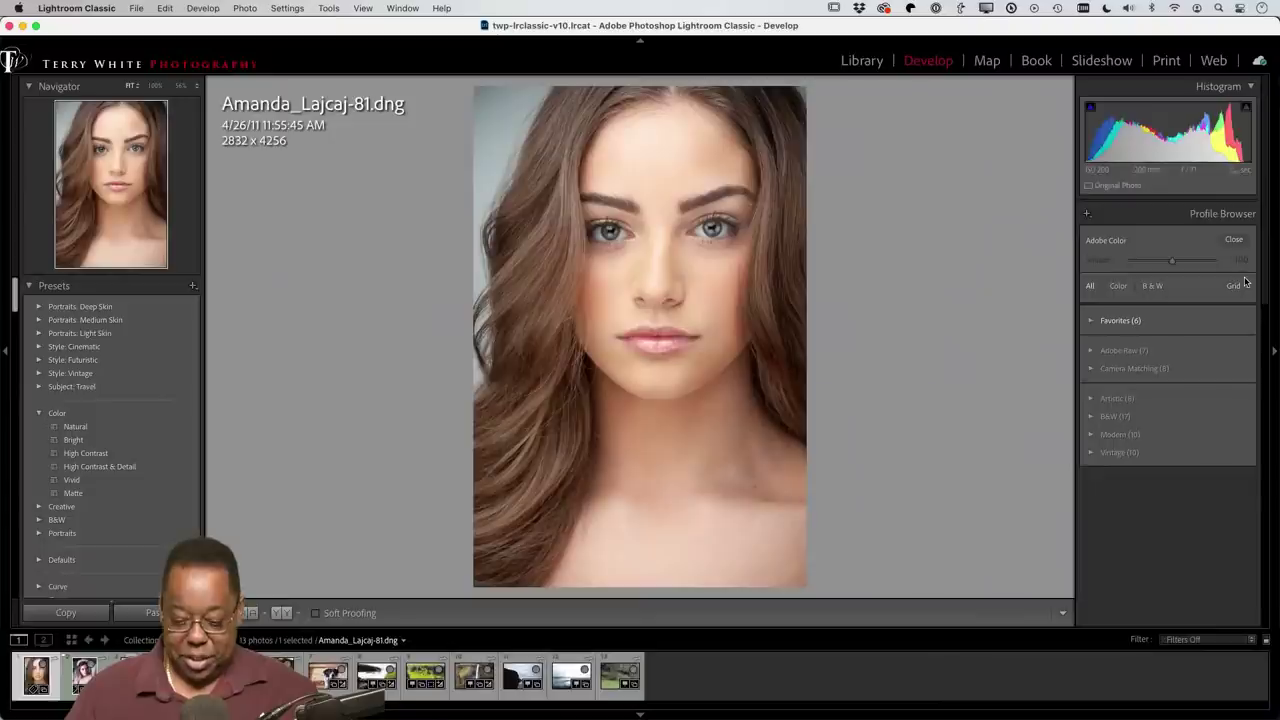
Step: Close the Profile Browser and apply the bronze tone user preset to the portrait
{"action": "left_click", "coordinate": [1231, 248]}
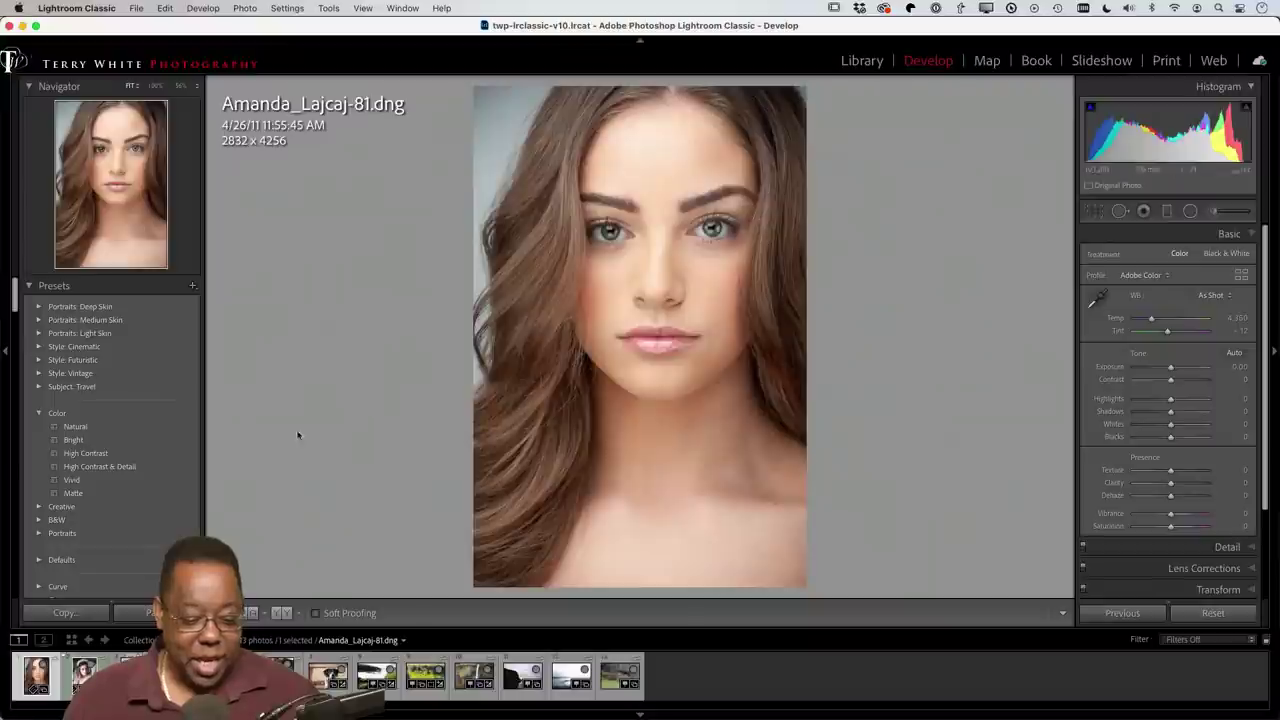
{"action": "scroll", "coordinate": [178, 452], "scroll_direction": "down", "scroll_amount": 1}
{"action": "scroll", "coordinate": [165, 459], "scroll_direction": "down", "scroll_amount": 10}
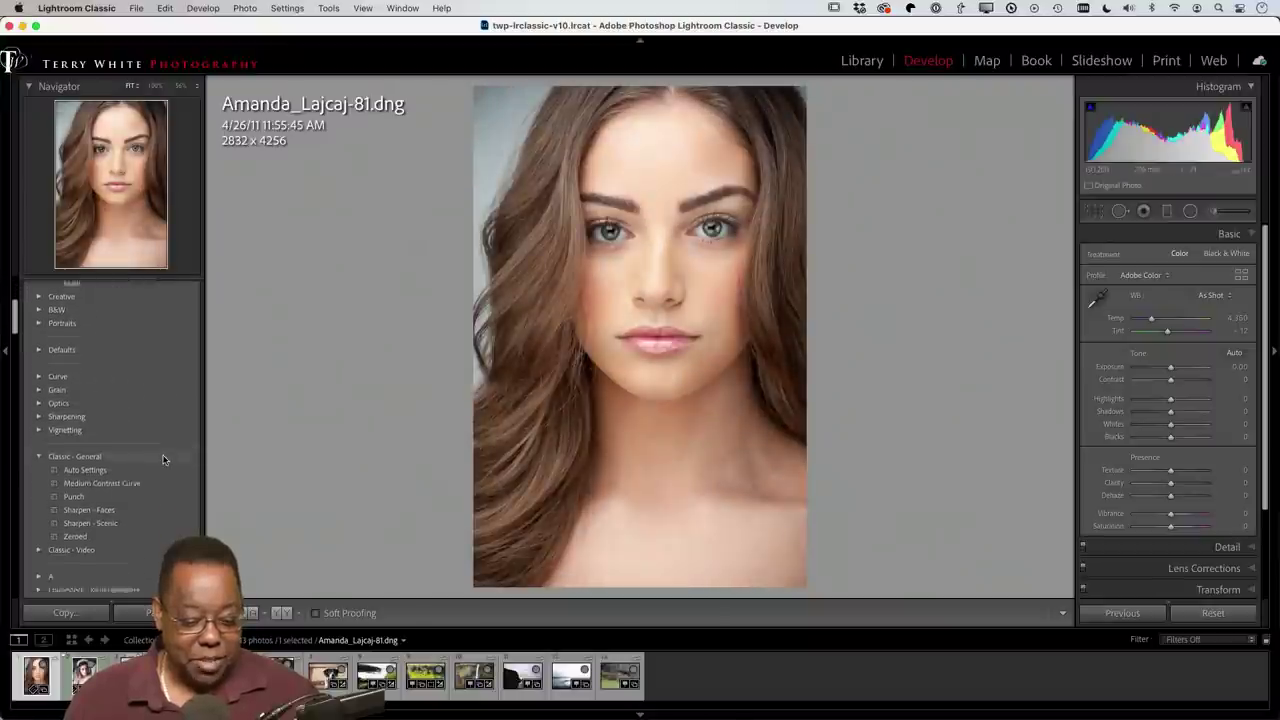
{"action": "scroll", "coordinate": [165, 459], "scroll_direction": "down", "scroll_amount": 5}
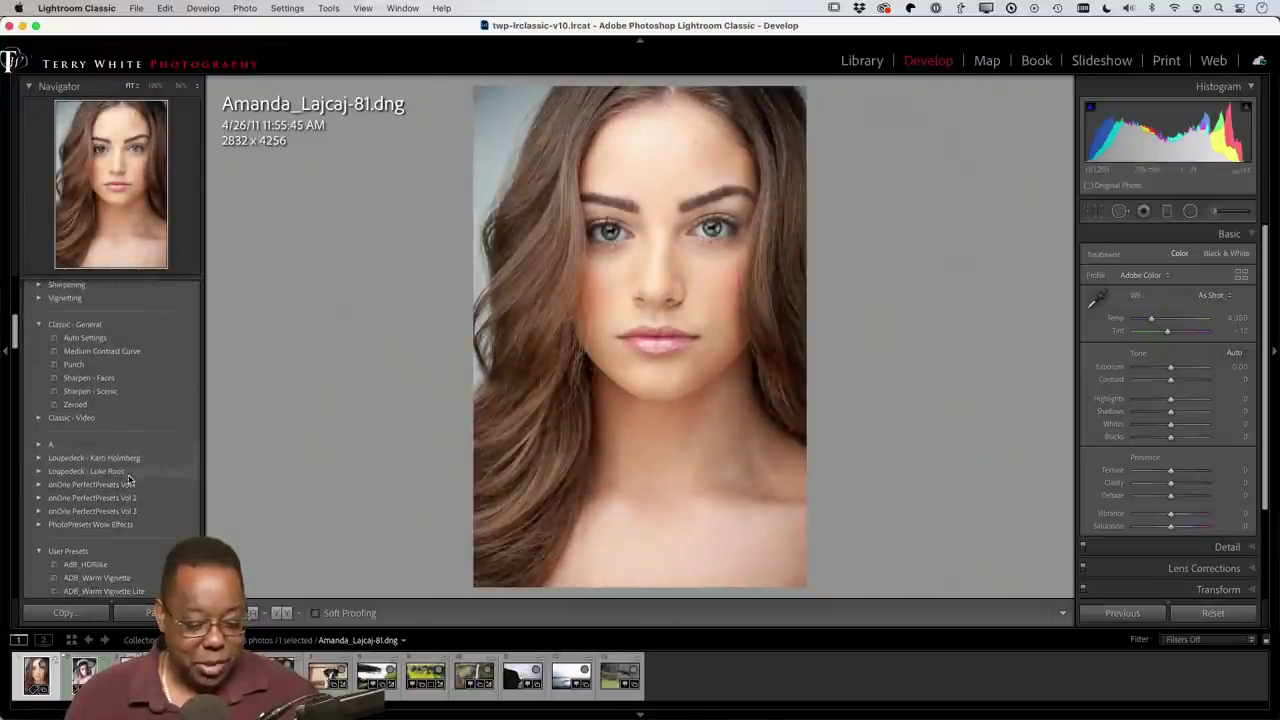
{"action": "scroll", "coordinate": [123, 512], "scroll_direction": "down", "scroll_amount": 3}
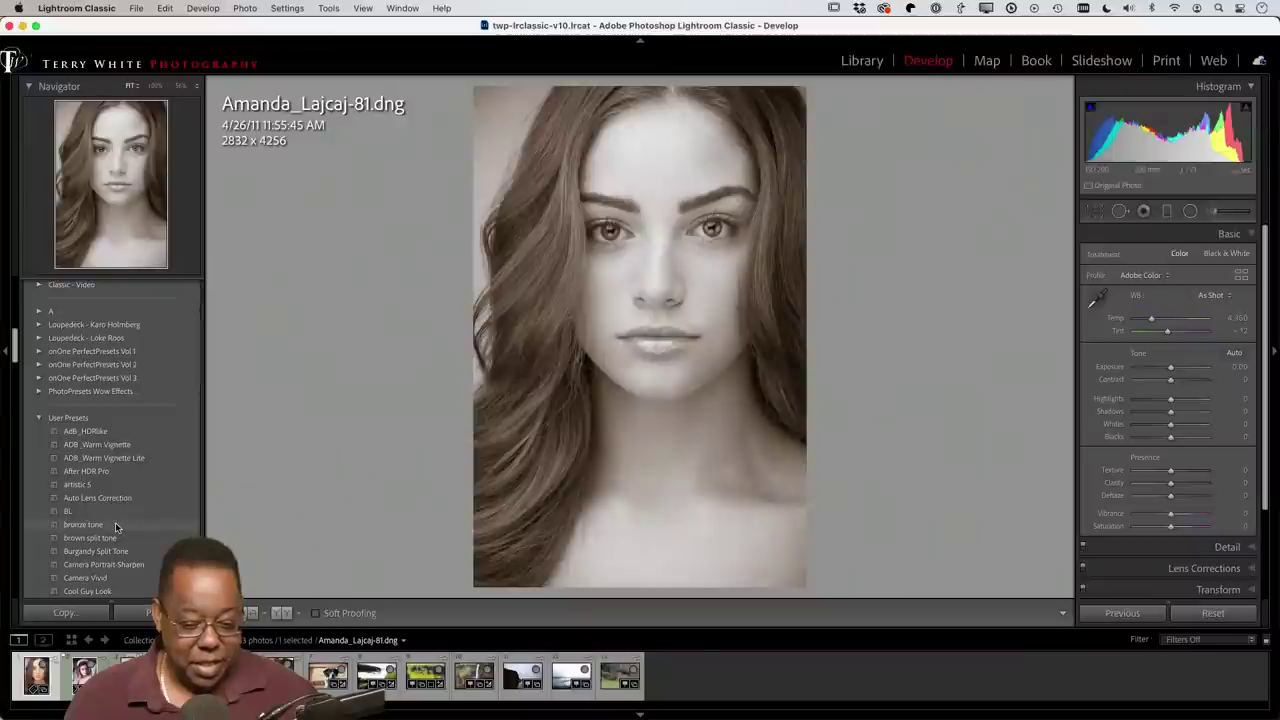
{"action": "left_click", "coordinate": [115, 527]}
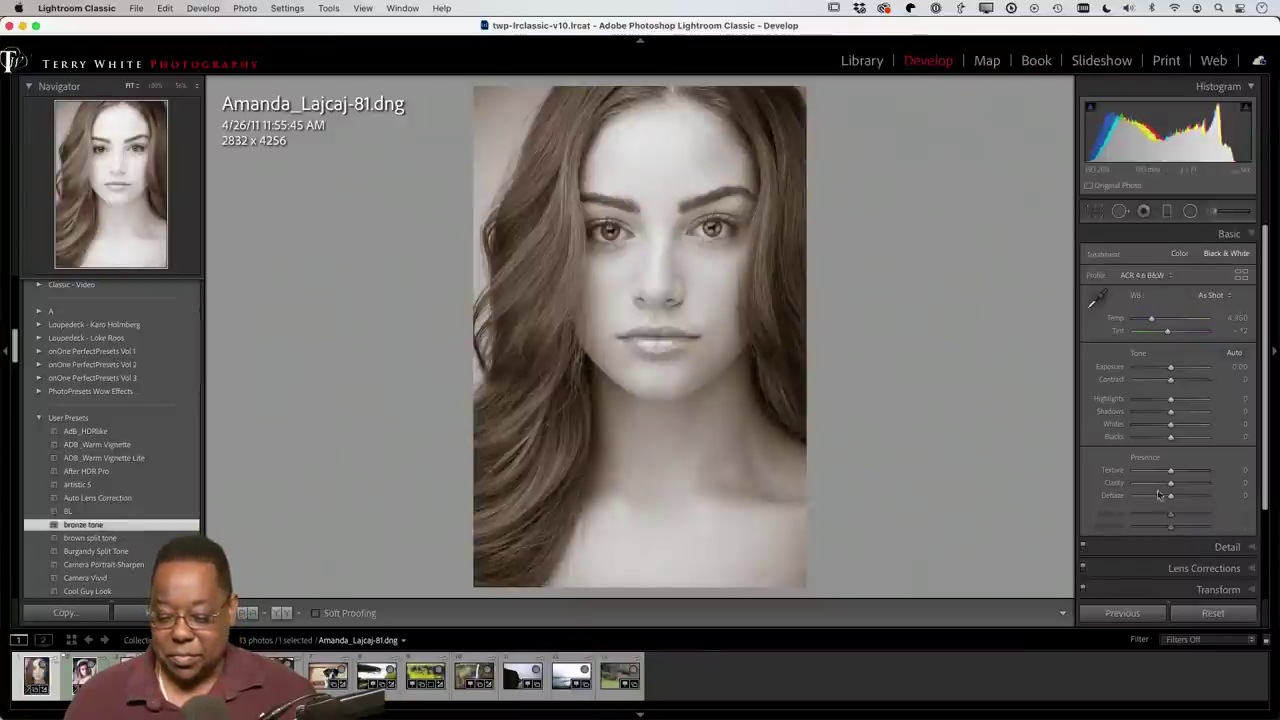
{"action": "scroll", "coordinate": [1160, 495], "scroll_direction": "down", "scroll_amount": 5}
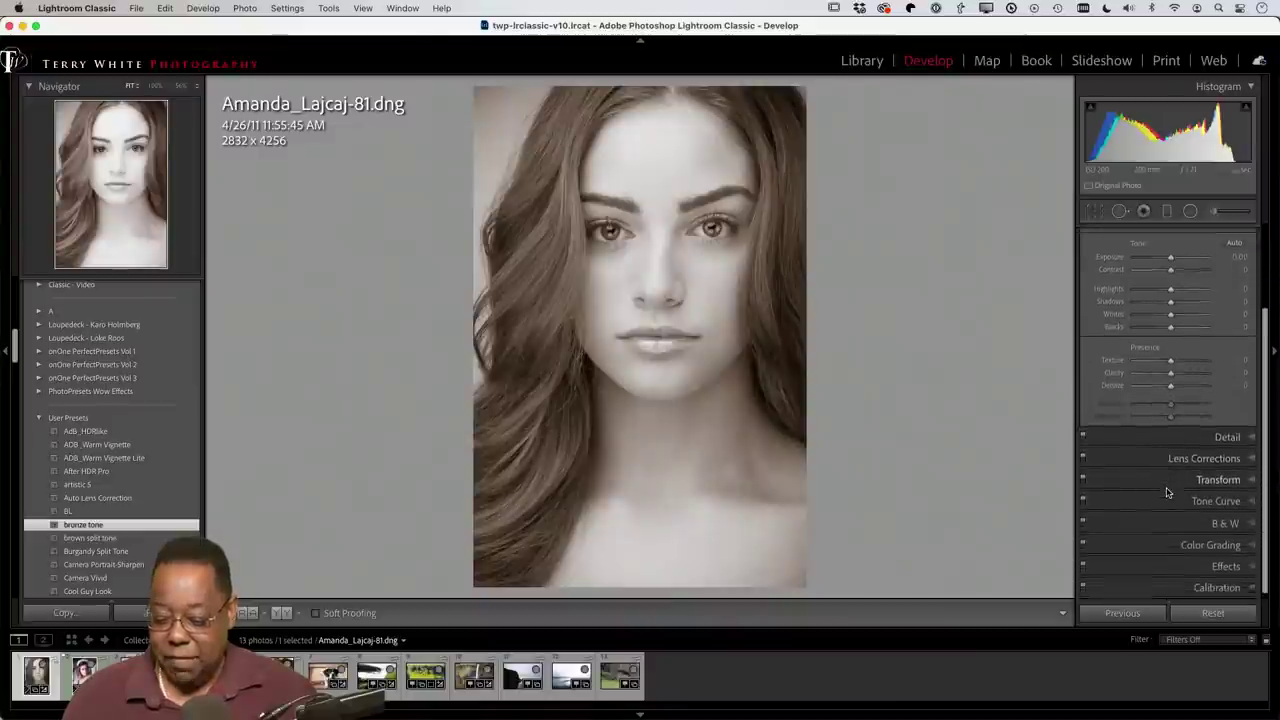
{"action": "scroll", "coordinate": [1166, 492], "scroll_direction": "up", "scroll_amount": 1}
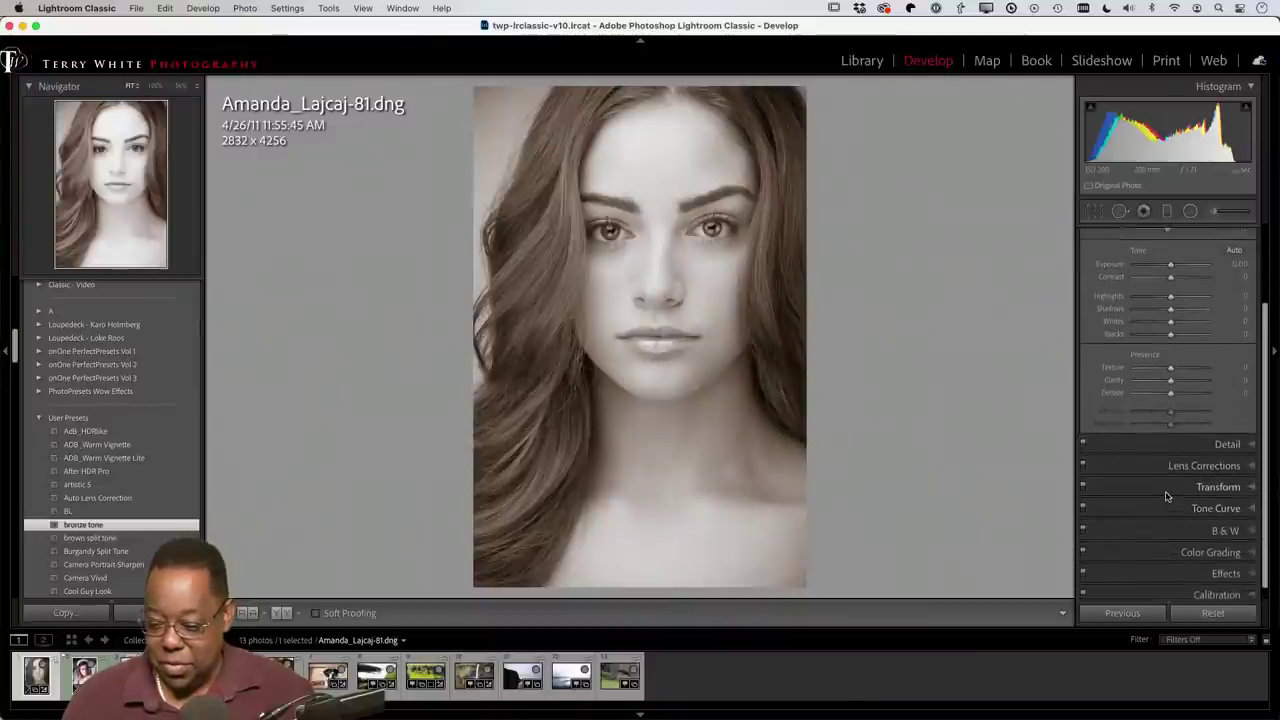
Step: Undo bronze tone and apply the gnr_chevelle_toned03 user preset instead
{"action": "key", "text": "super+z"}
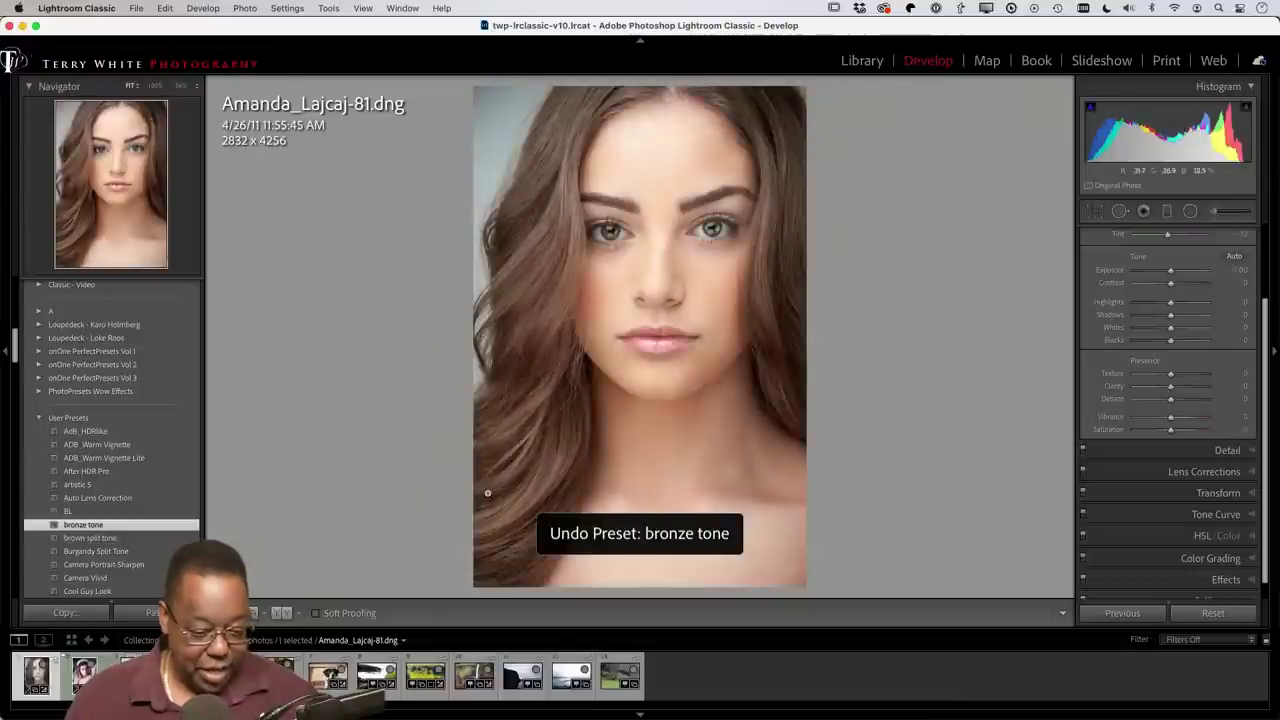
{"action": "scroll", "coordinate": [112, 479], "scroll_direction": "down", "scroll_amount": 3}
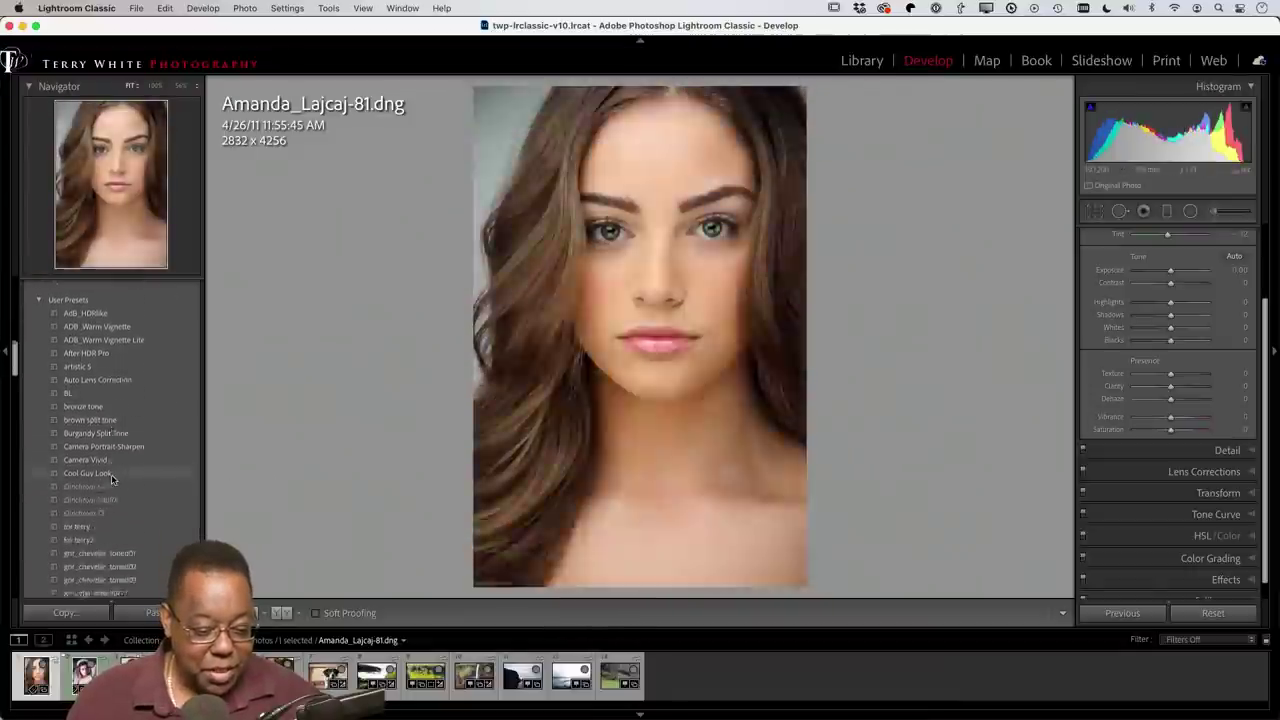
{"action": "scroll", "coordinate": [112, 479], "scroll_direction": "down", "scroll_amount": 4}
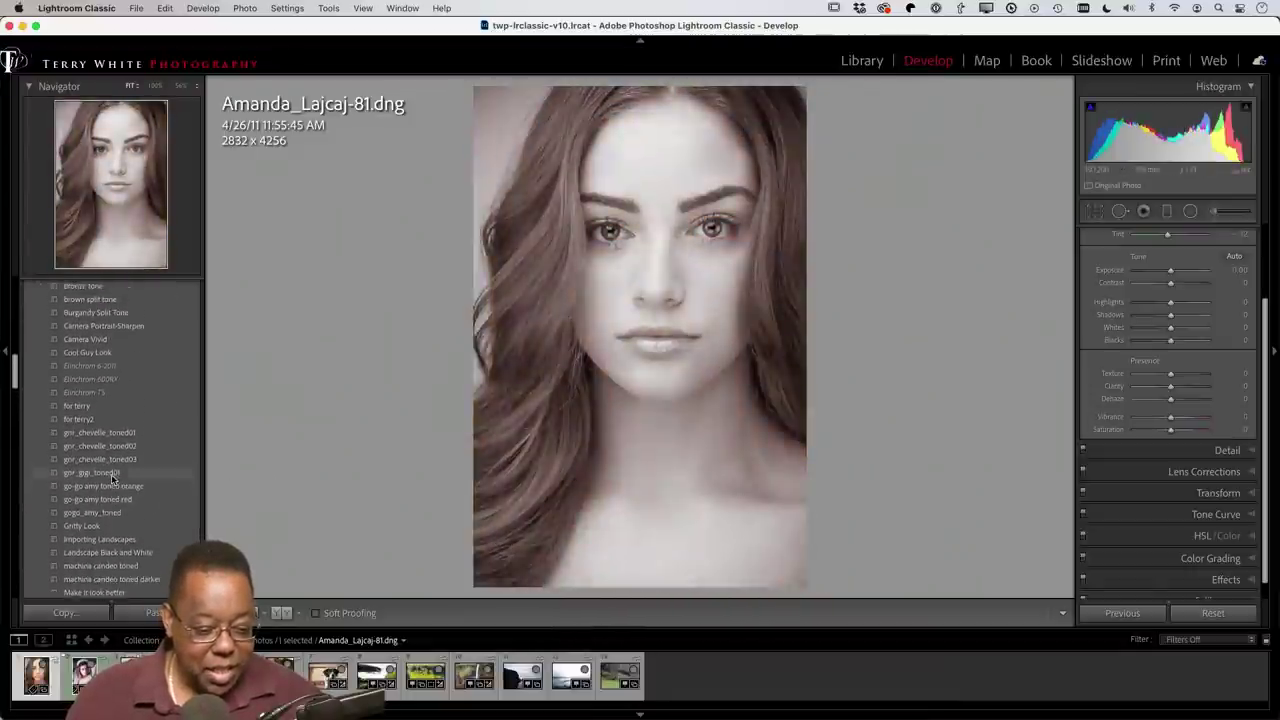
{"action": "scroll", "coordinate": [112, 479], "scroll_direction": "up", "scroll_amount": 1}
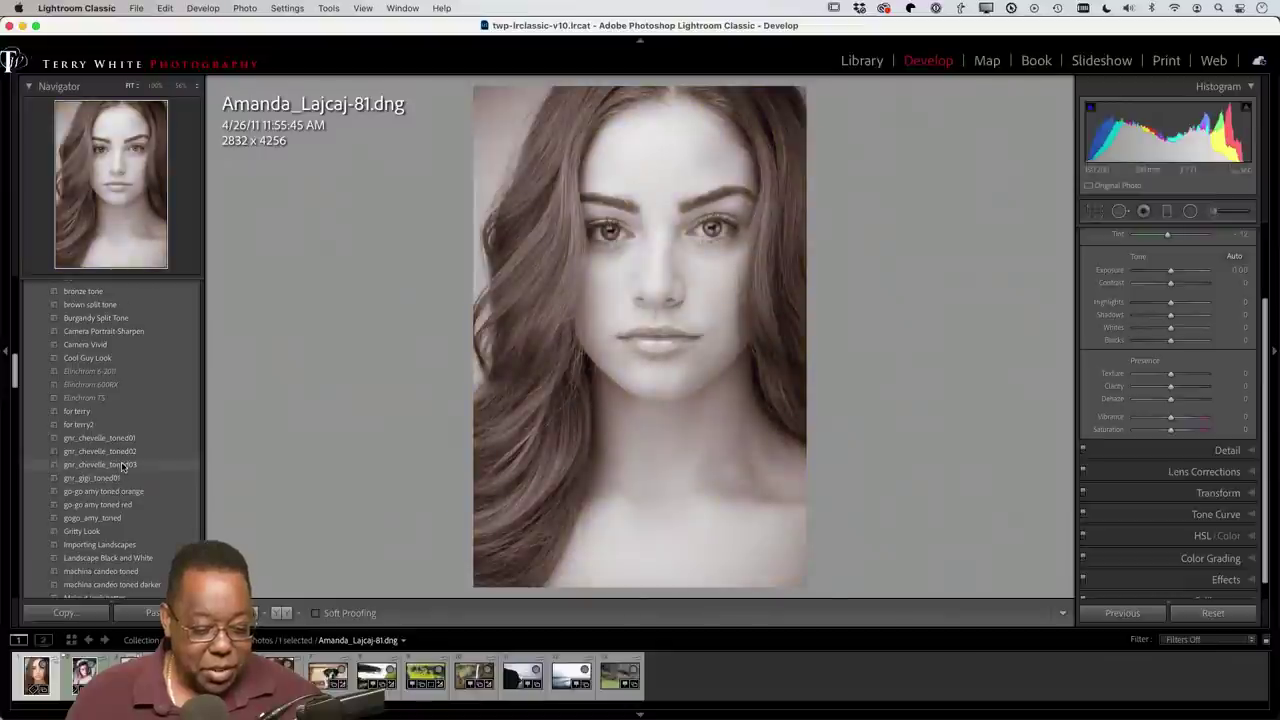
{"action": "left_click", "coordinate": [122, 465]}
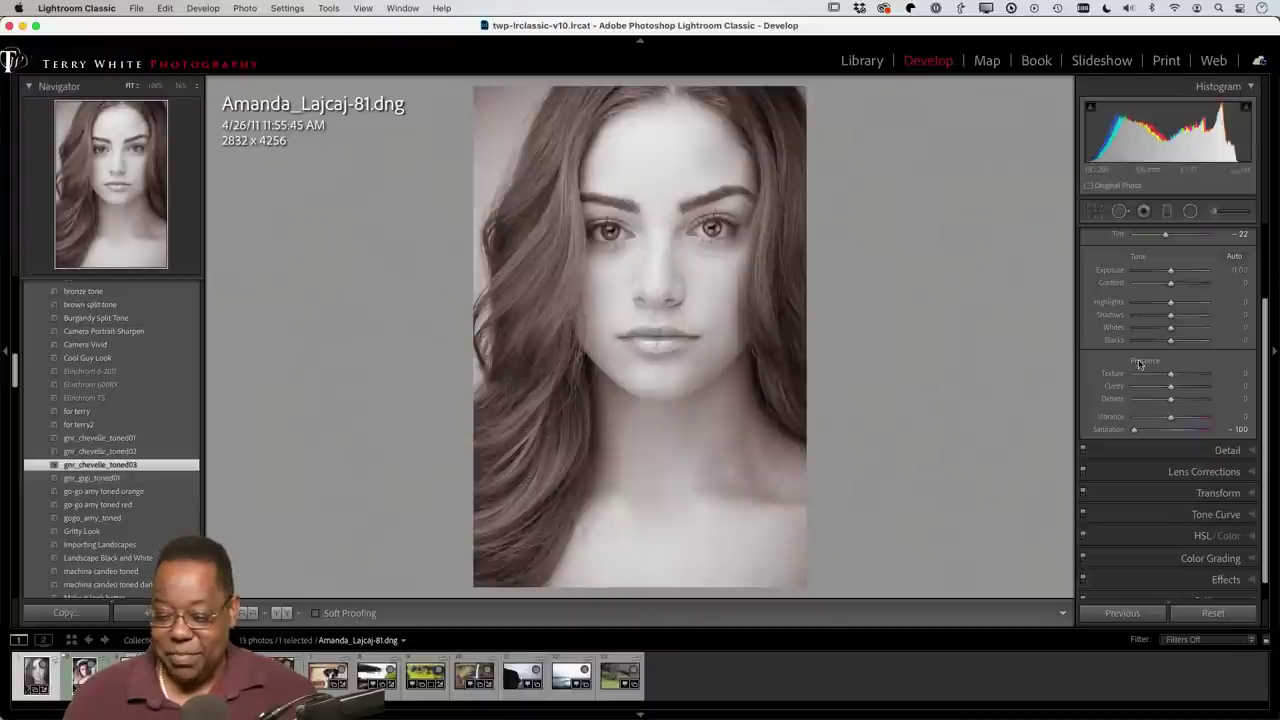
Step: Expand the Color Grading, HSL/Color, Detail and Basic panels to review the preset's settings
{"action": "scroll", "coordinate": [1138, 365], "scroll_direction": "up", "scroll_amount": 2}
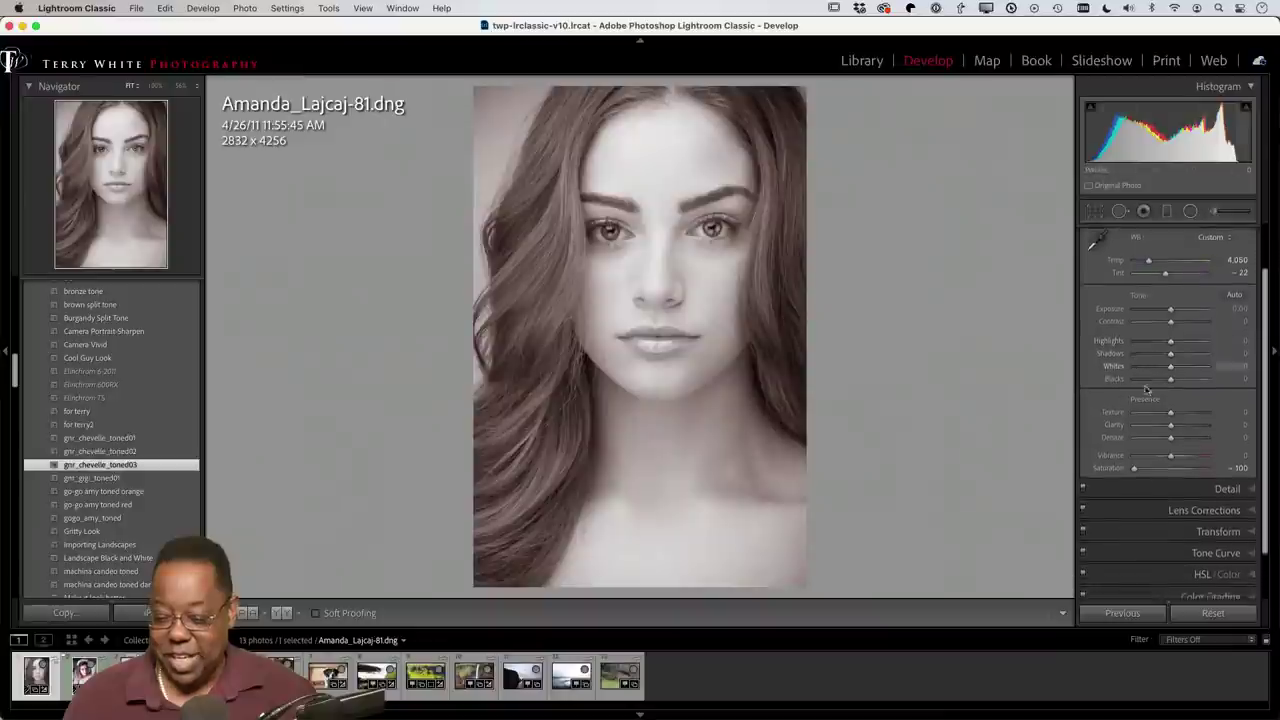
{"action": "scroll", "coordinate": [1154, 487], "scroll_direction": "down", "scroll_amount": 1}
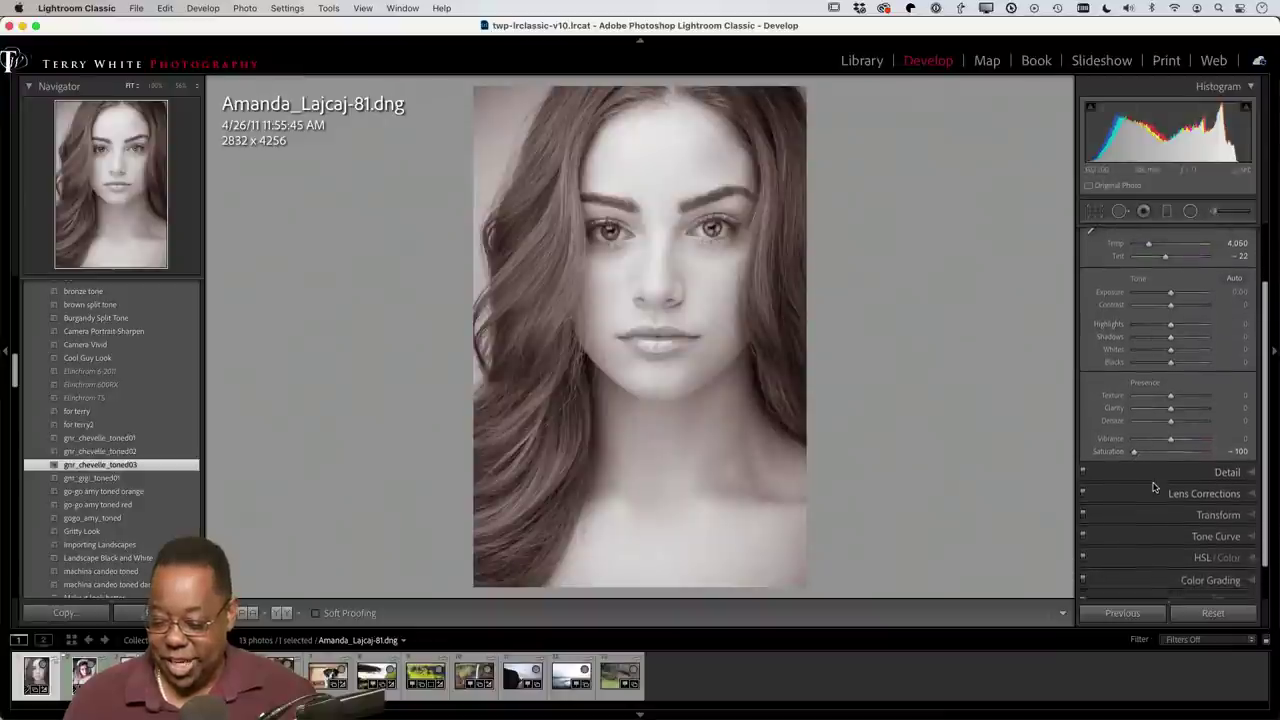
{"action": "scroll", "coordinate": [1153, 487], "scroll_direction": "down", "scroll_amount": 3}
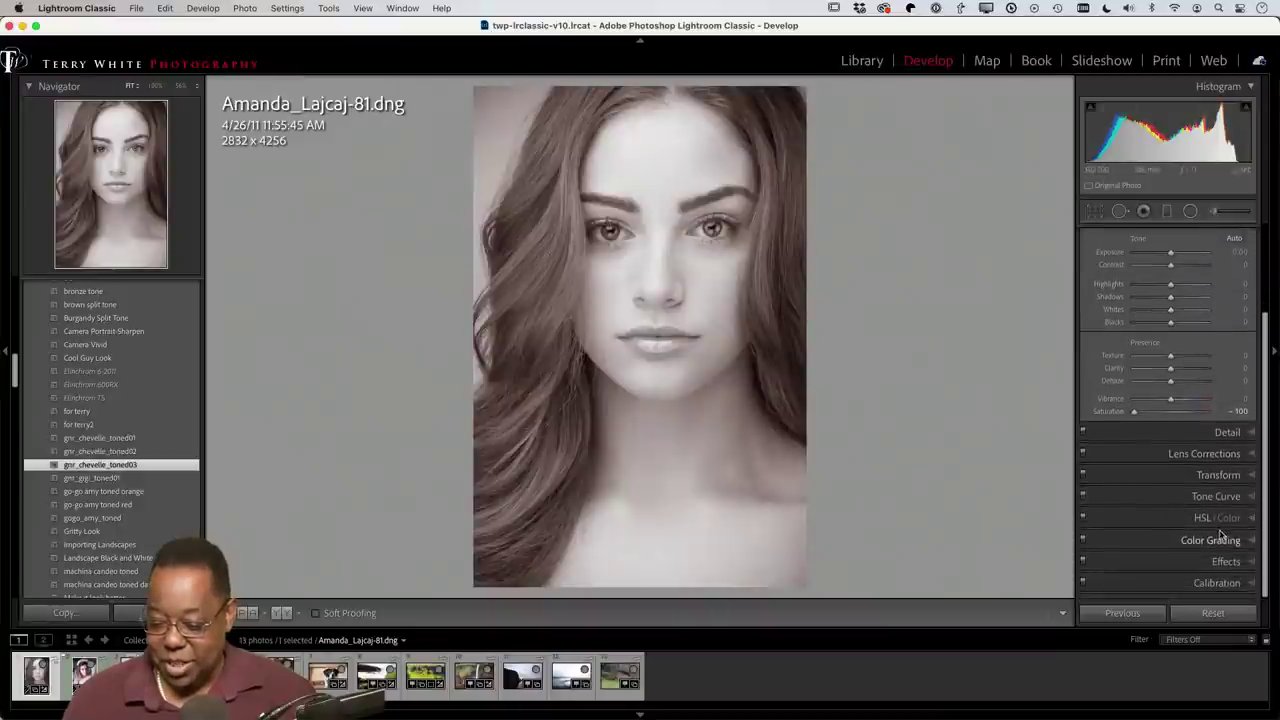
{"action": "left_click", "coordinate": [1220, 538]}
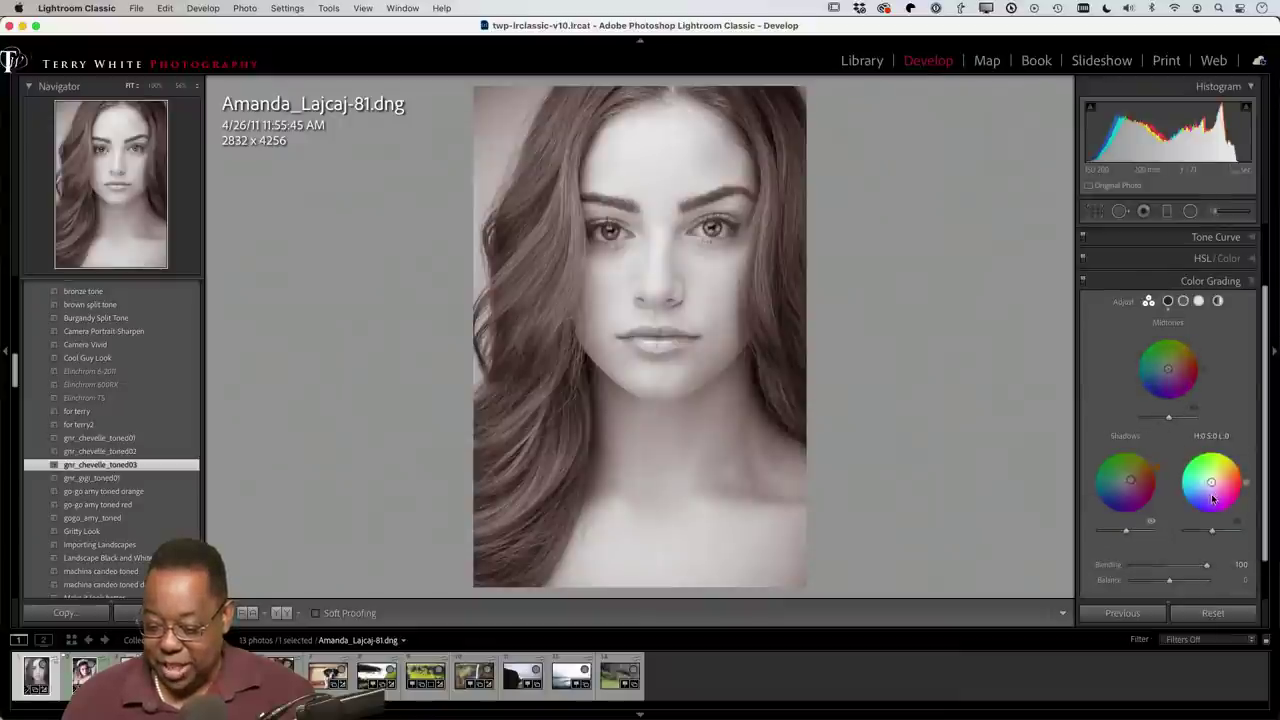
{"action": "scroll", "coordinate": [1210, 490], "scroll_direction": "up", "scroll_amount": 1}
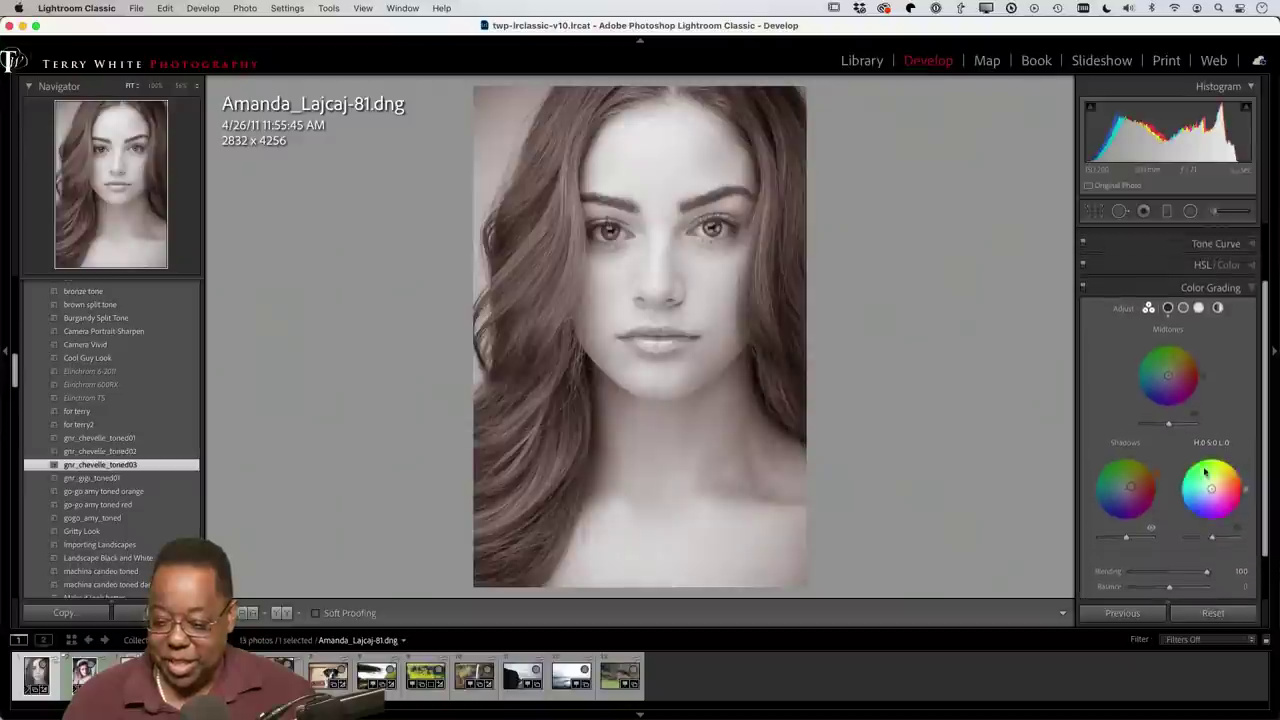
{"action": "scroll", "coordinate": [1205, 472], "scroll_direction": "up", "scroll_amount": 2}
{"action": "left_click", "coordinate": [1188, 306]}
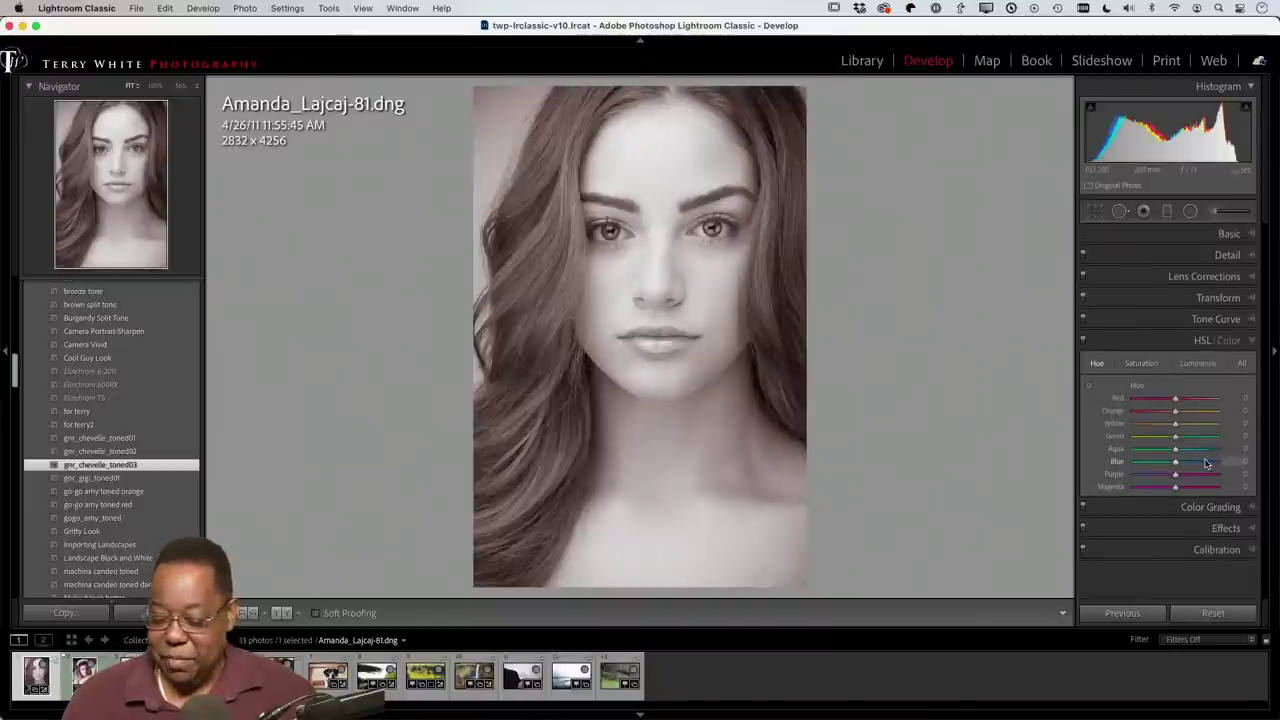
{"action": "left_click", "coordinate": [1224, 256]}
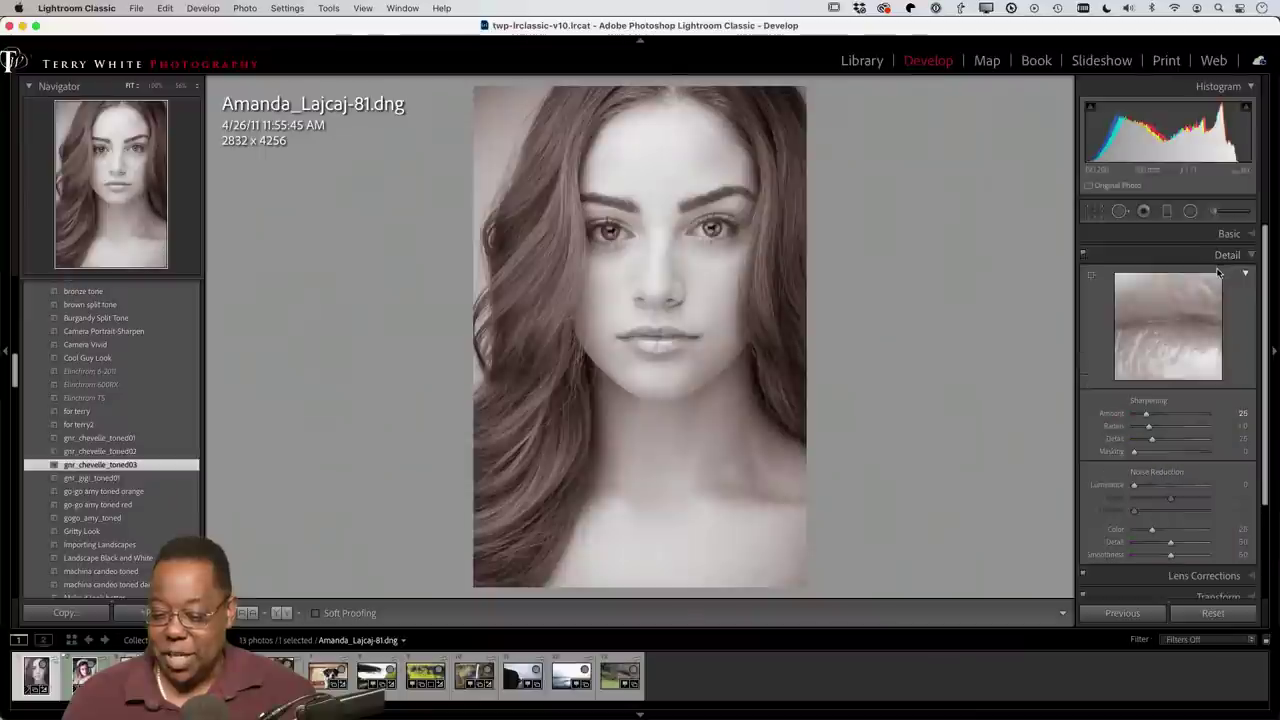
{"action": "left_click", "coordinate": [1226, 236]}
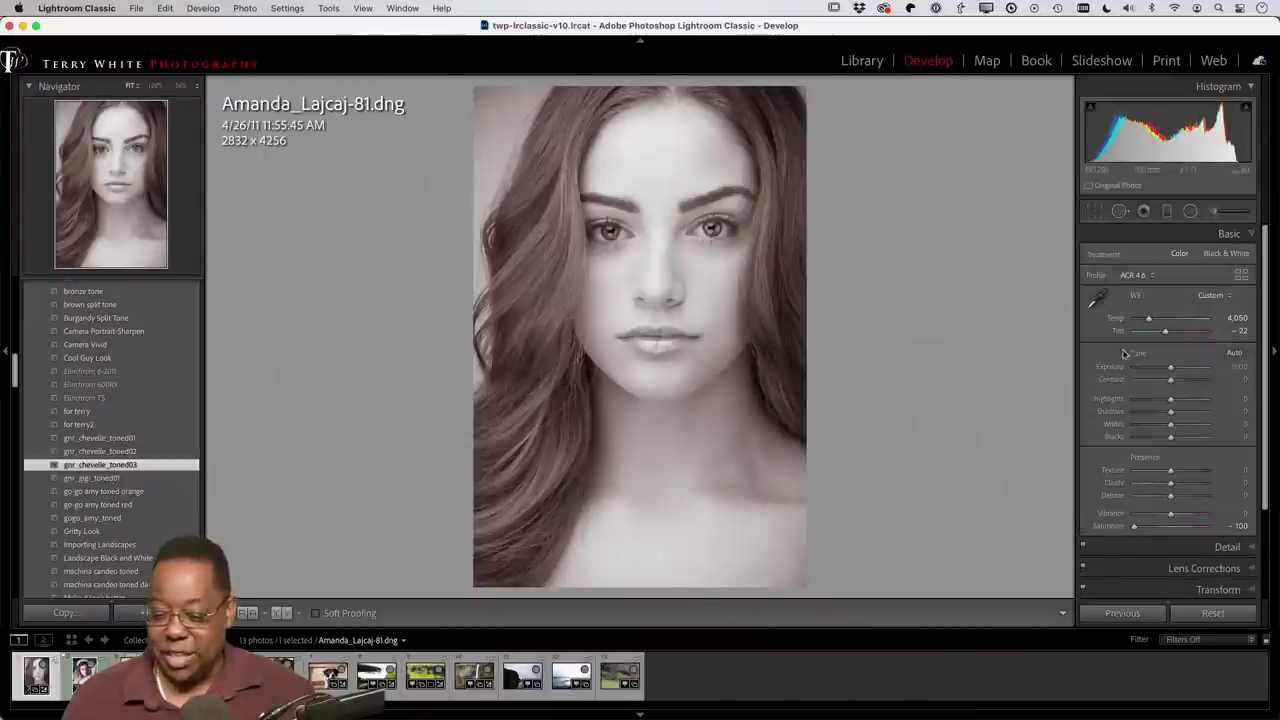
{"action": "left_click", "coordinate": [1138, 278]}
{"action": "left_click", "coordinate": [1140, 277]}
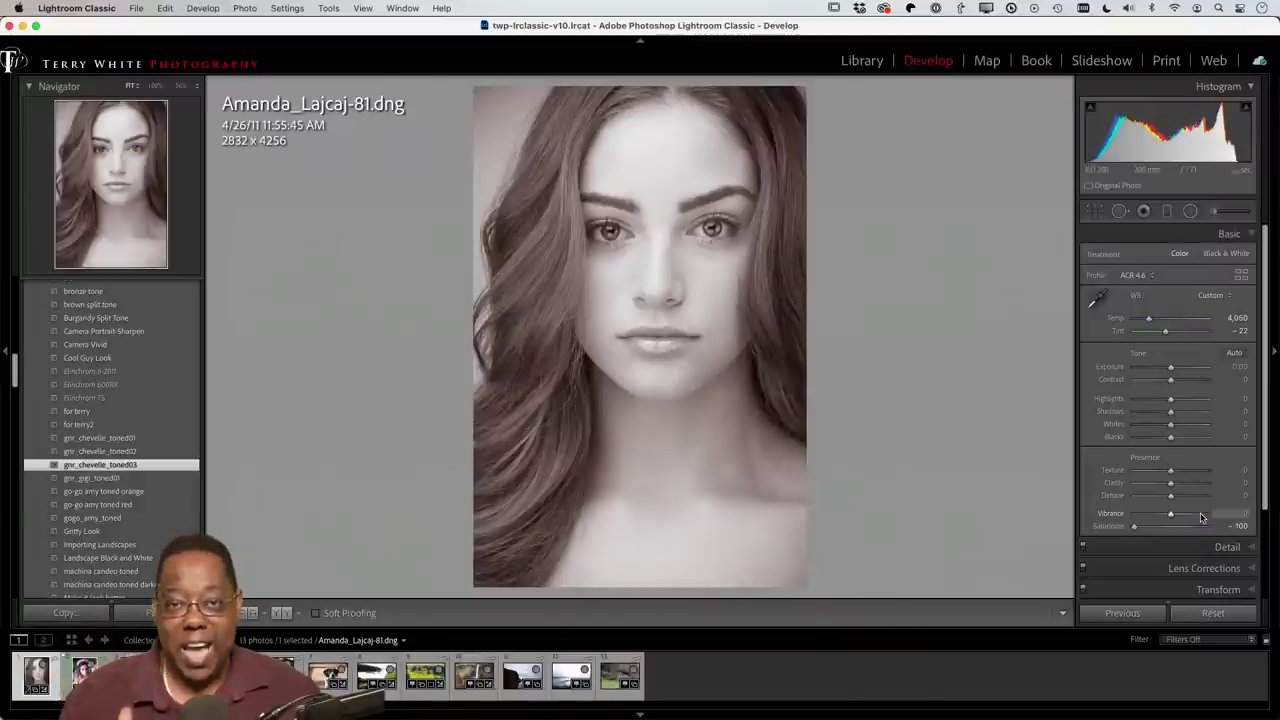
{"action": "scroll", "coordinate": [1202, 517], "scroll_direction": "down", "scroll_amount": 1}
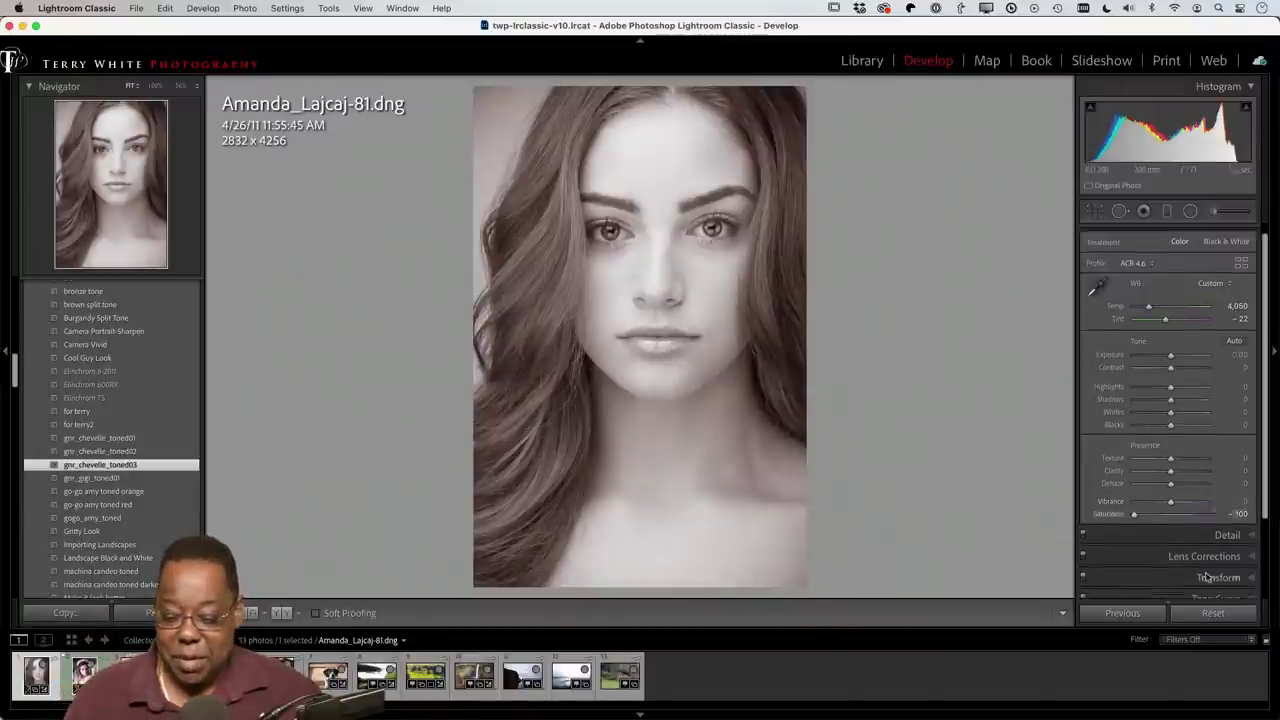
Step: Reset the portrait to natural colour under Adobe Color and open the profile list
{"action": "left_click", "coordinate": [1213, 612]}
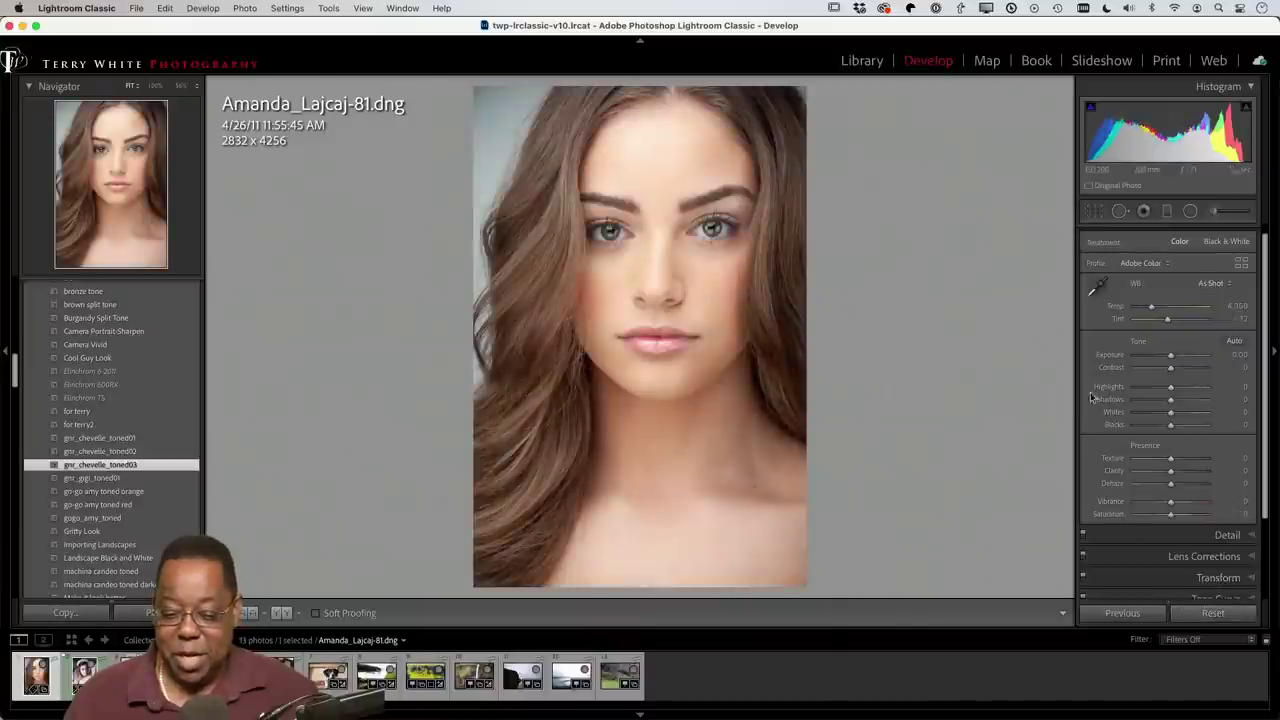
{"action": "scroll", "coordinate": [1135, 330], "scroll_direction": "down", "scroll_amount": 1}
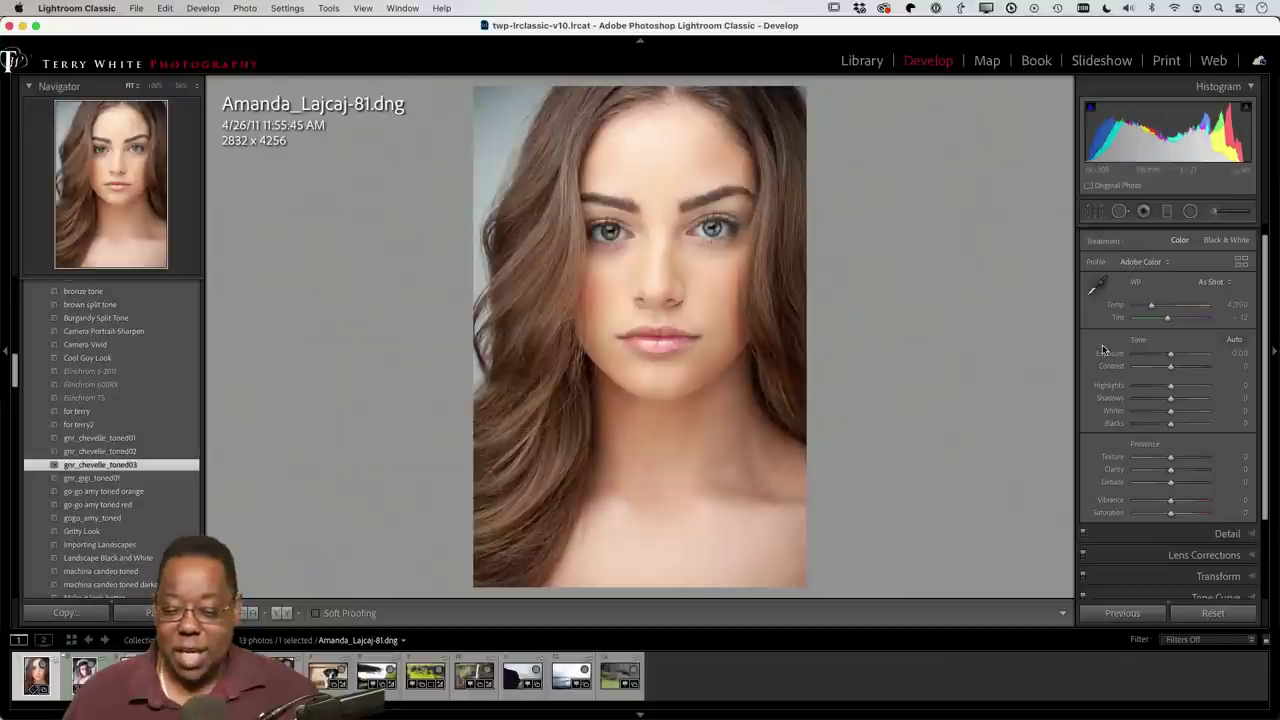
{"action": "left_click", "coordinate": [1138, 265]}
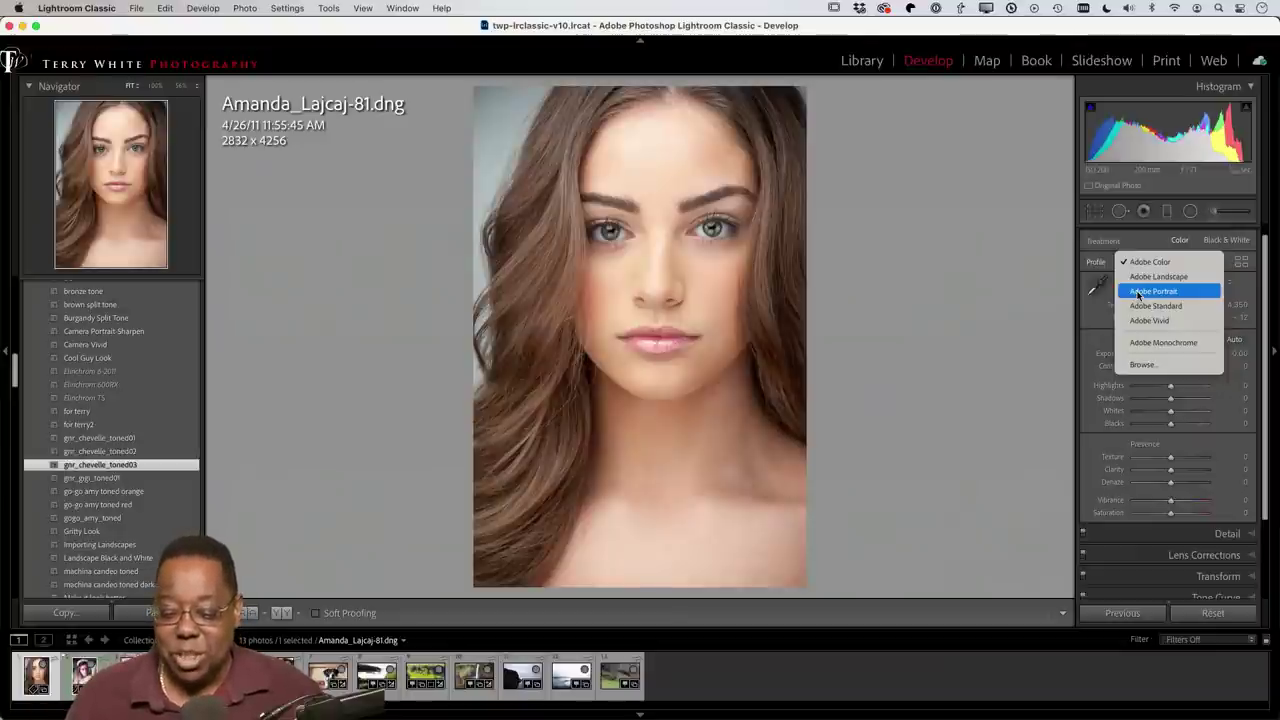
Step: Try Adobe Portrait, then settle on the Adobe Vivid profile for the portrait
{"action": "left_click", "coordinate": [1138, 292]}
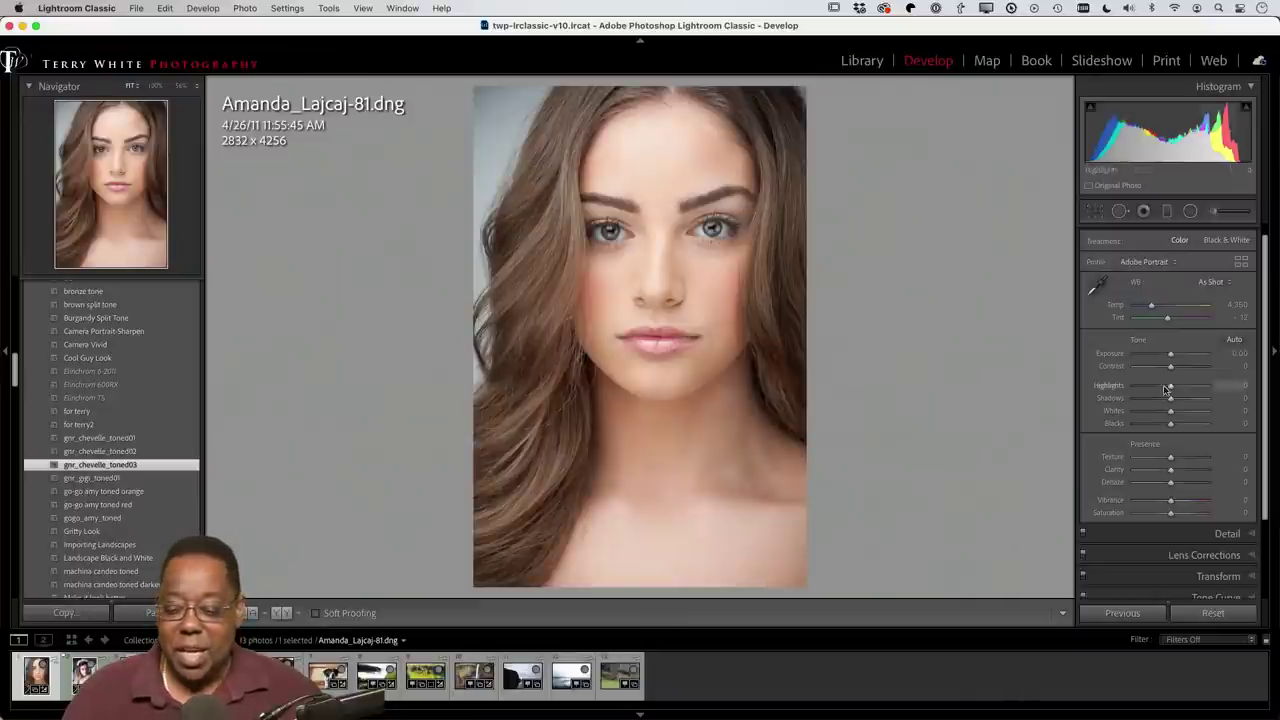
{"action": "left_click", "coordinate": [1142, 262]}
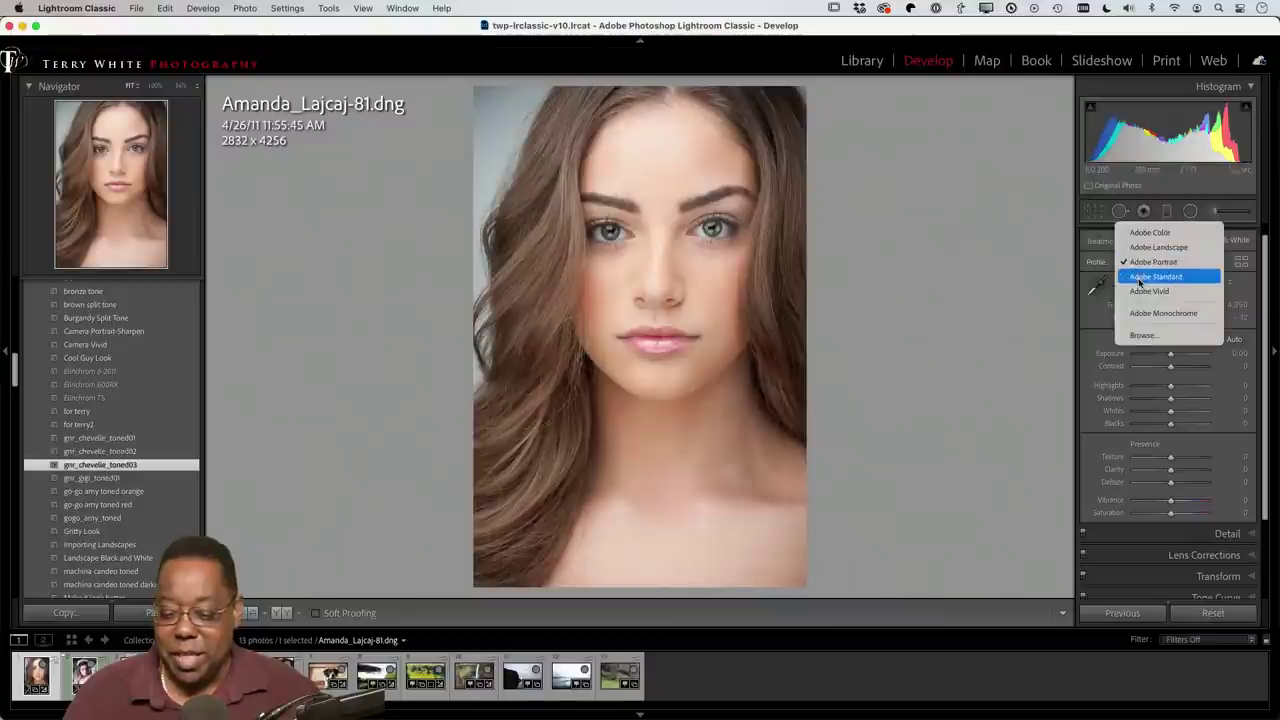
{"action": "left_click", "coordinate": [1148, 291]}
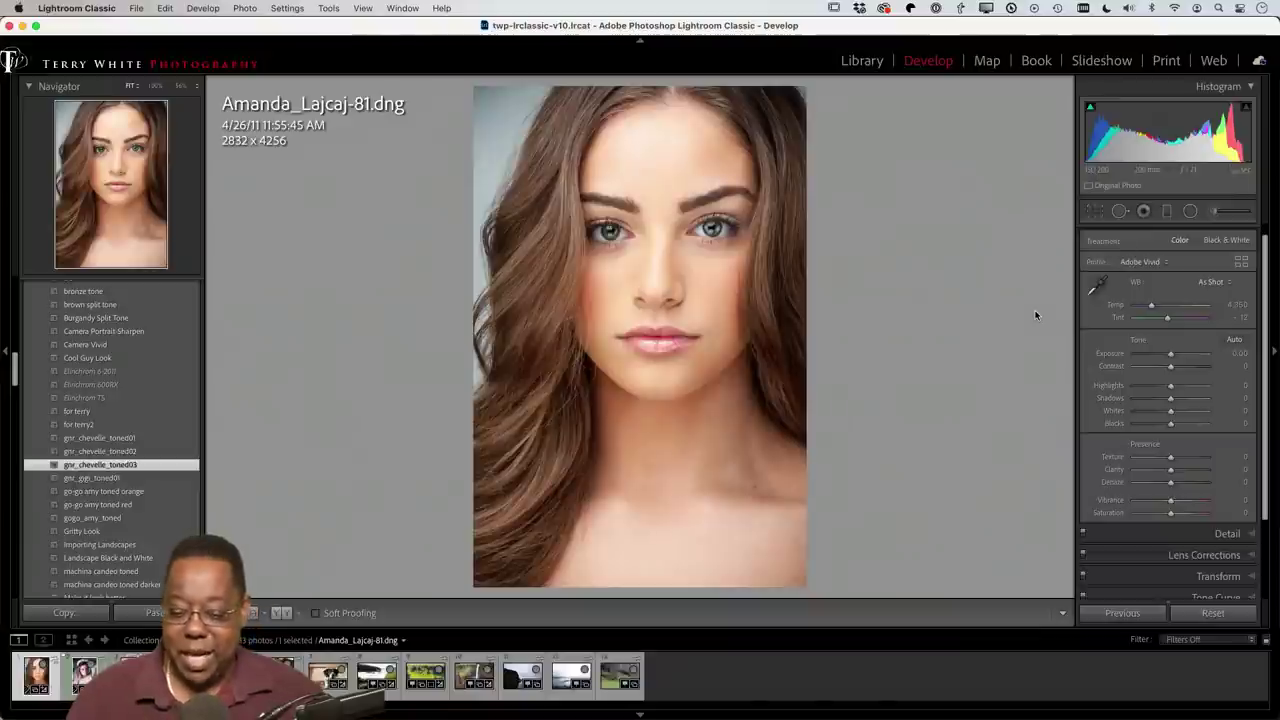
Step: Browse the Artistic profiles and apply Artistic 01 at amount 100
{"action": "left_click", "coordinate": [1241, 262]}
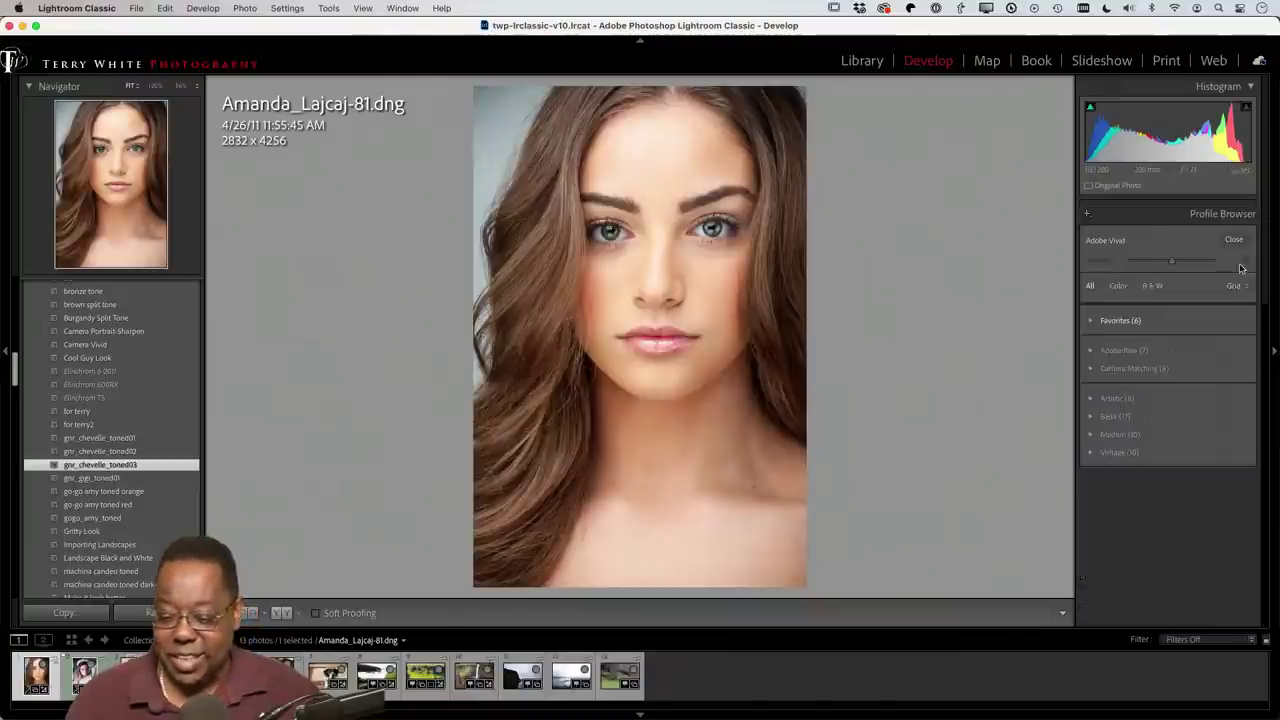
{"action": "left_click", "coordinate": [1094, 399]}
{"action": "left_click", "coordinate": [1125, 428]}
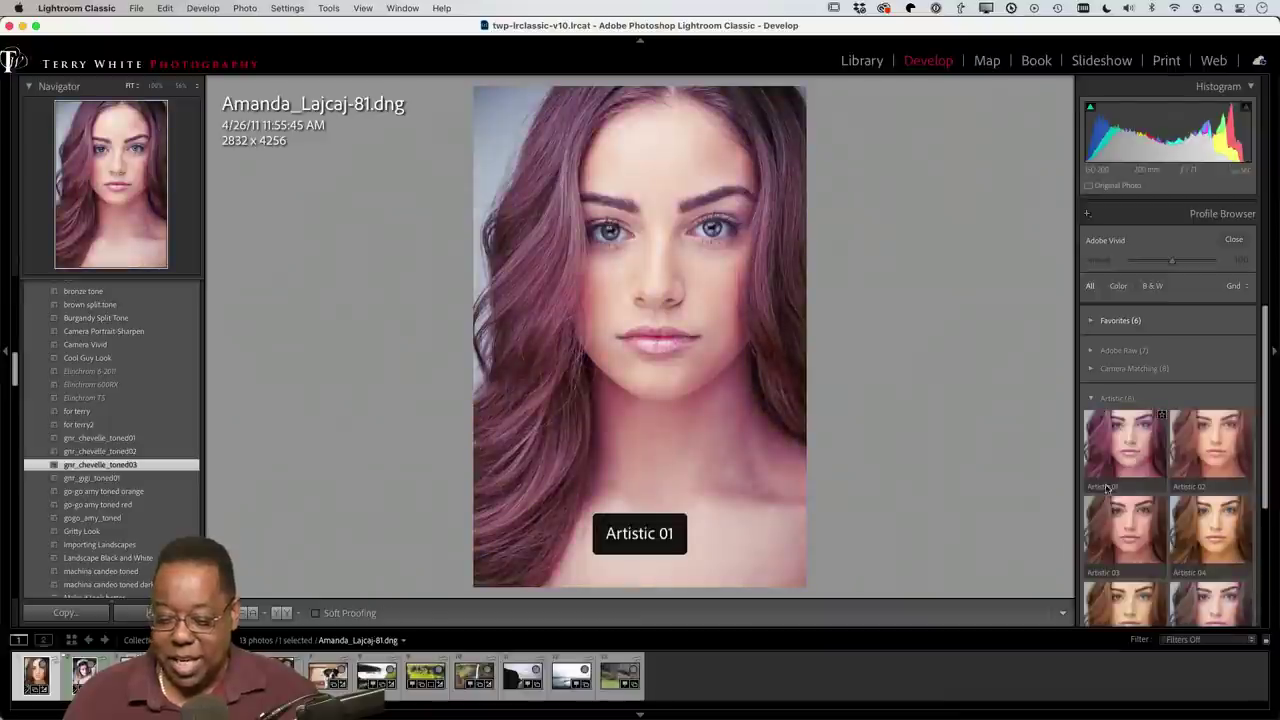
{"action": "left_click", "coordinate": [1116, 518]}
{"action": "scroll", "coordinate": [1140, 541], "scroll_direction": "down", "scroll_amount": 5}
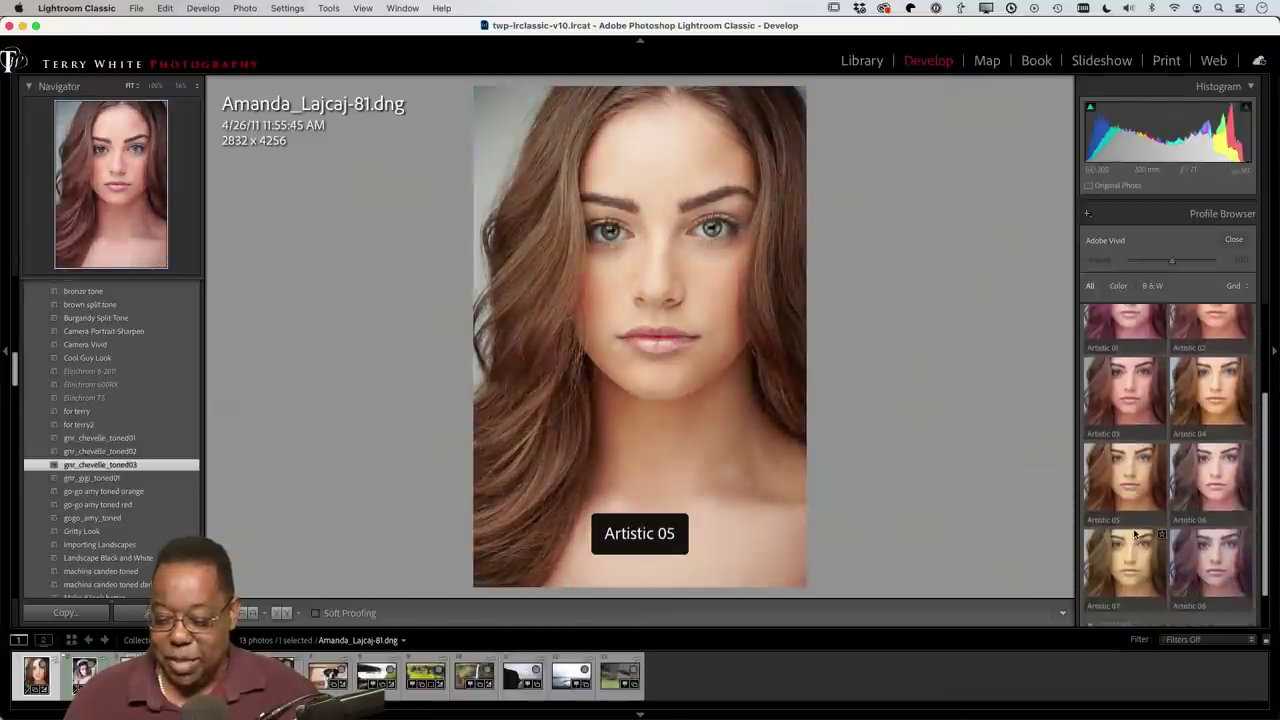
{"action": "scroll", "coordinate": [1135, 535], "scroll_direction": "up", "scroll_amount": 5}
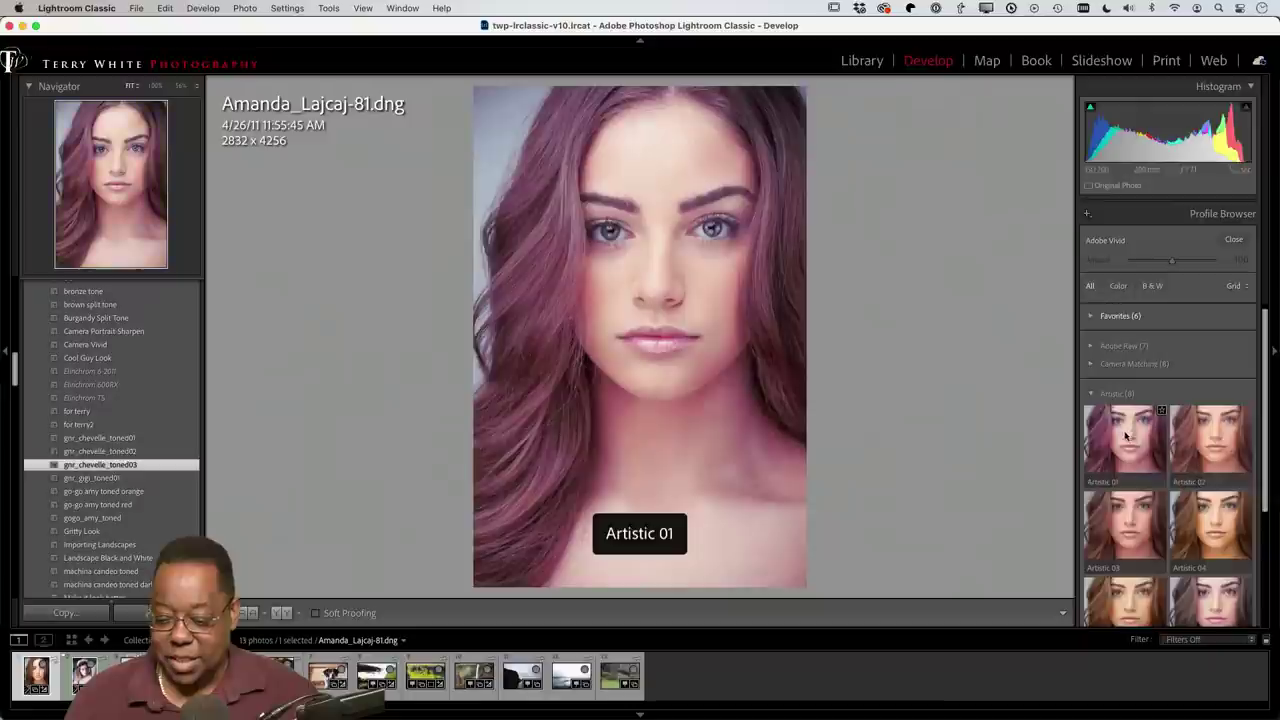
{"action": "left_click", "coordinate": [1126, 440]}
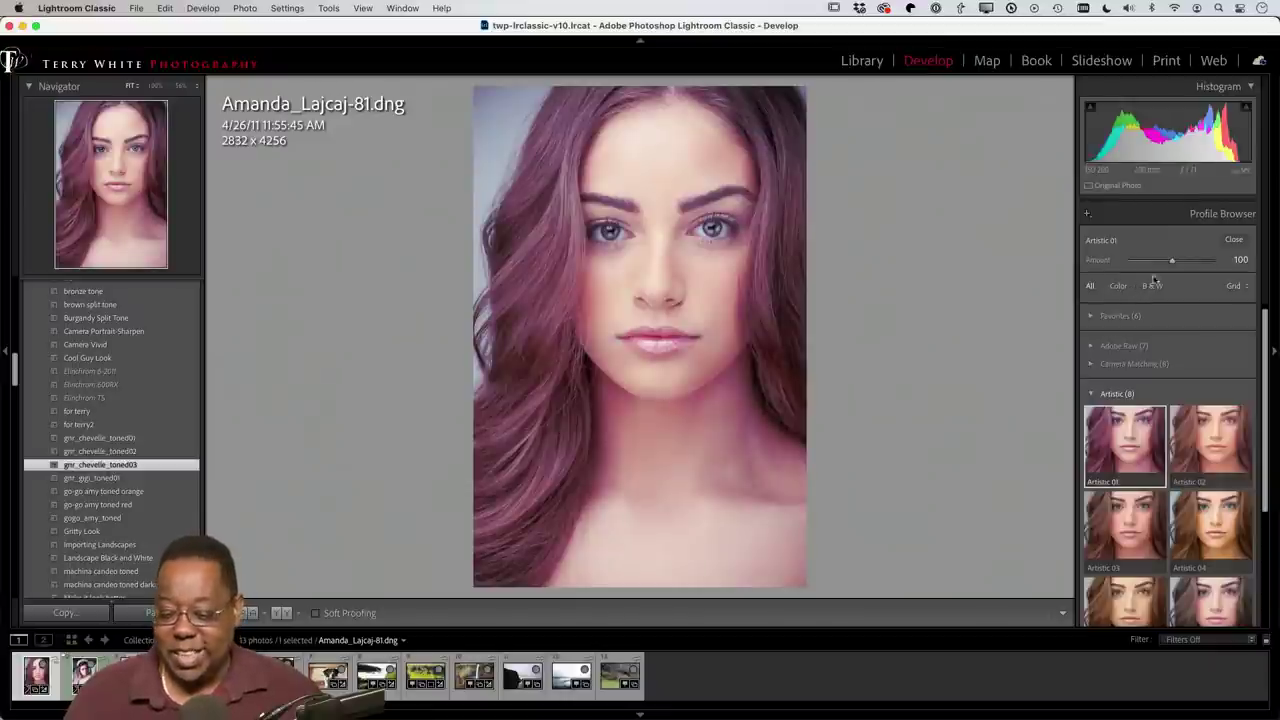
Step: Close the Profile Browser, keeping the purple Artistic 01 look, and scroll the right panel
{"action": "left_click", "coordinate": [1232, 240]}
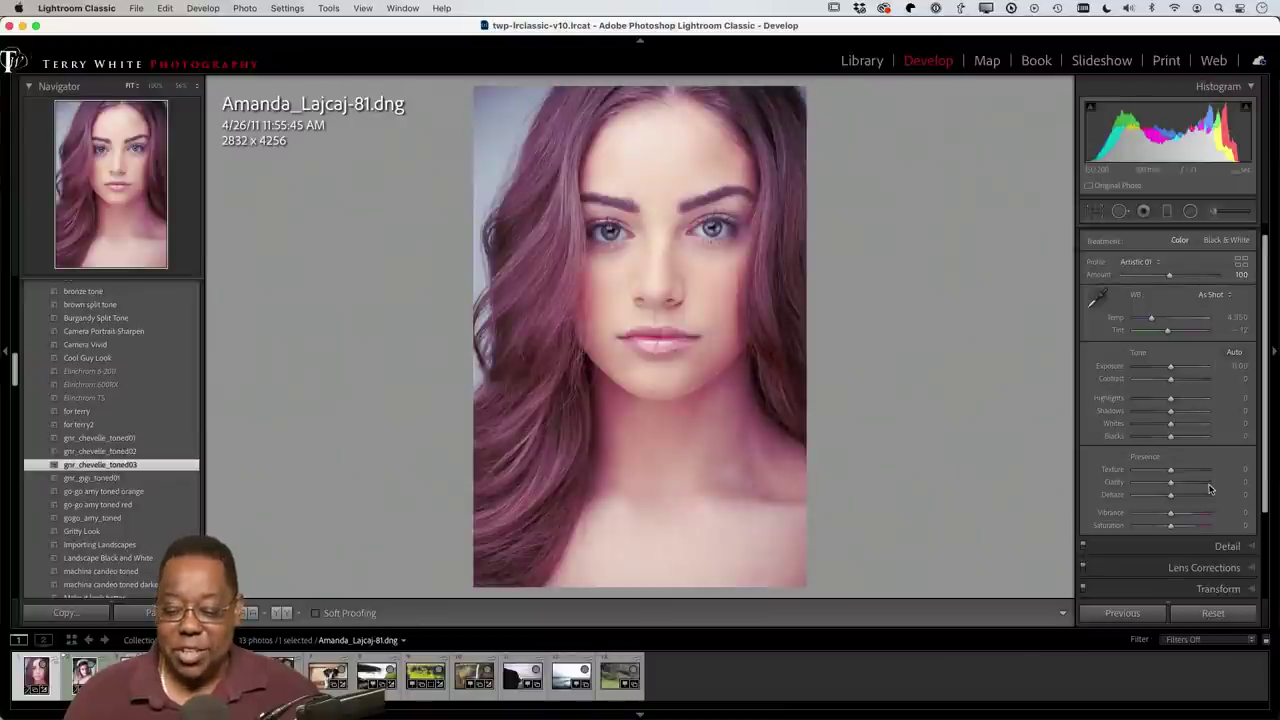
{"action": "scroll", "coordinate": [1207, 483], "scroll_direction": "down", "scroll_amount": 2}
{"action": "scroll", "coordinate": [1207, 483], "scroll_direction": "down", "scroll_amount": 3}
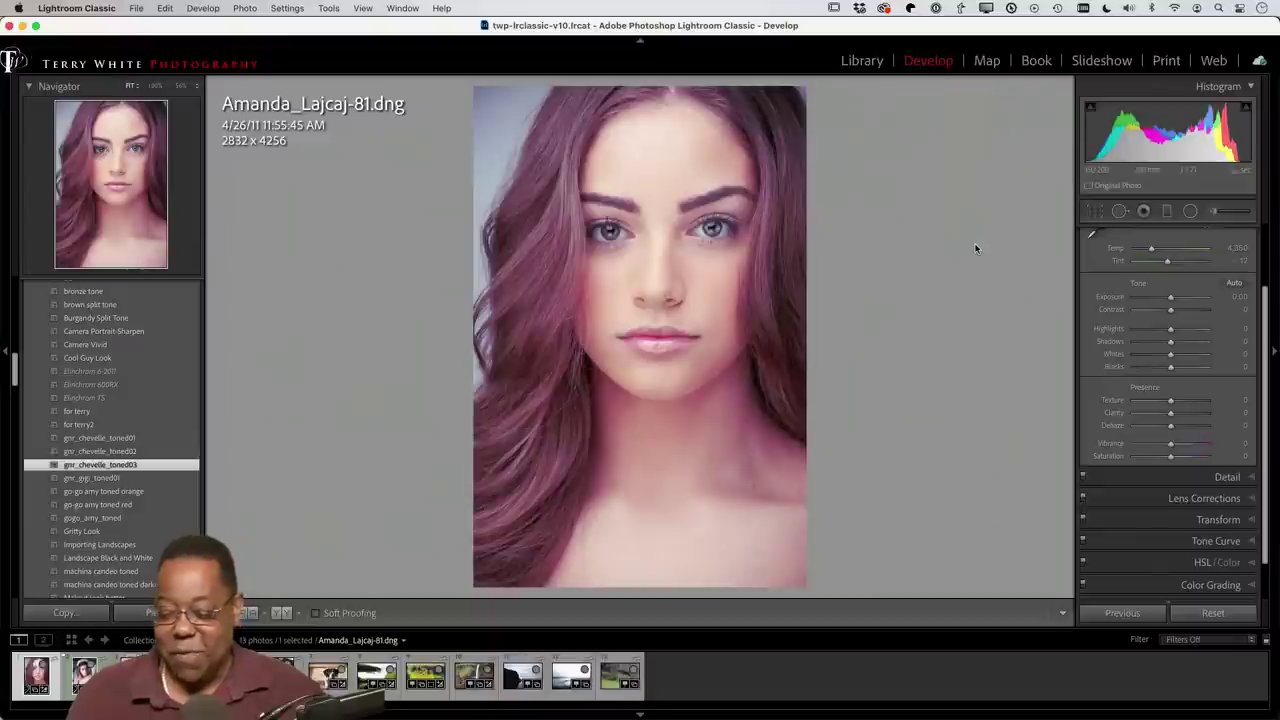
Step: Reset the portrait, then set Exposure to +0.60 and Vibrance to +65
{"action": "left_click", "coordinate": [1213, 613]}
{"action": "scroll", "coordinate": [1122, 378], "scroll_direction": "up", "scroll_amount": 3}
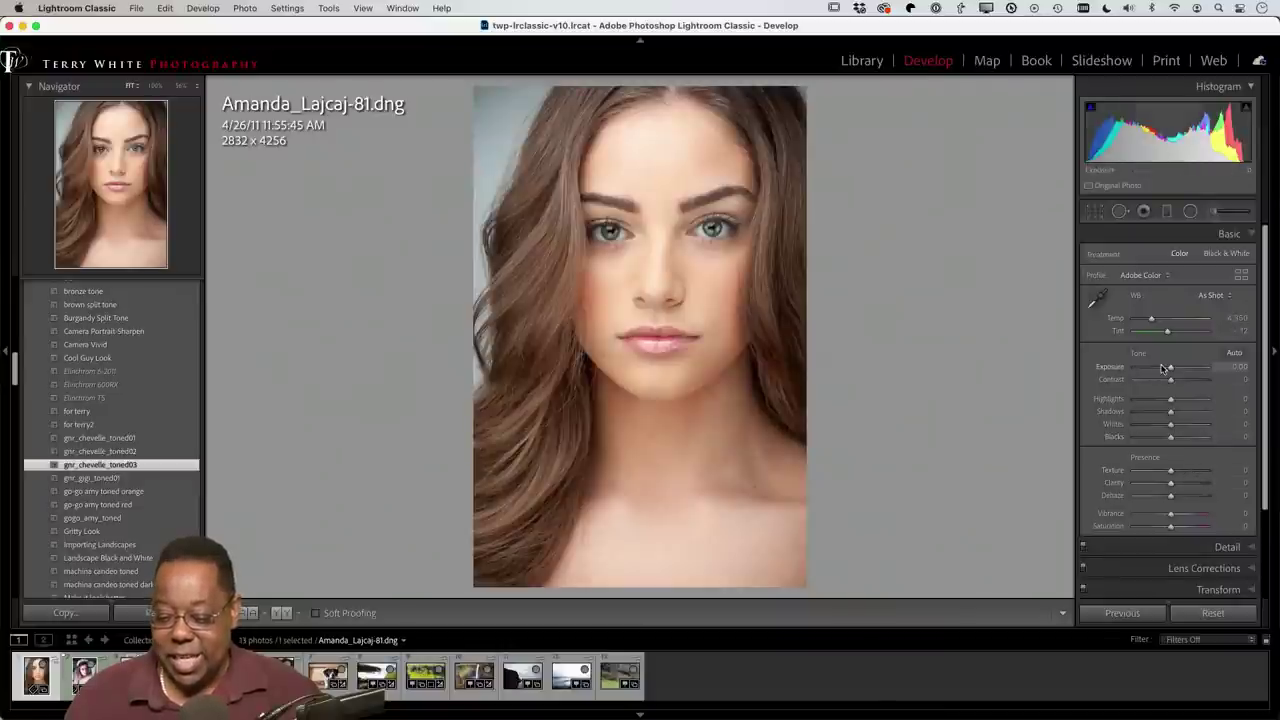
{"action": "left_click_drag", "start_coordinate": [1172, 370], "coordinate": [1176, 370]}
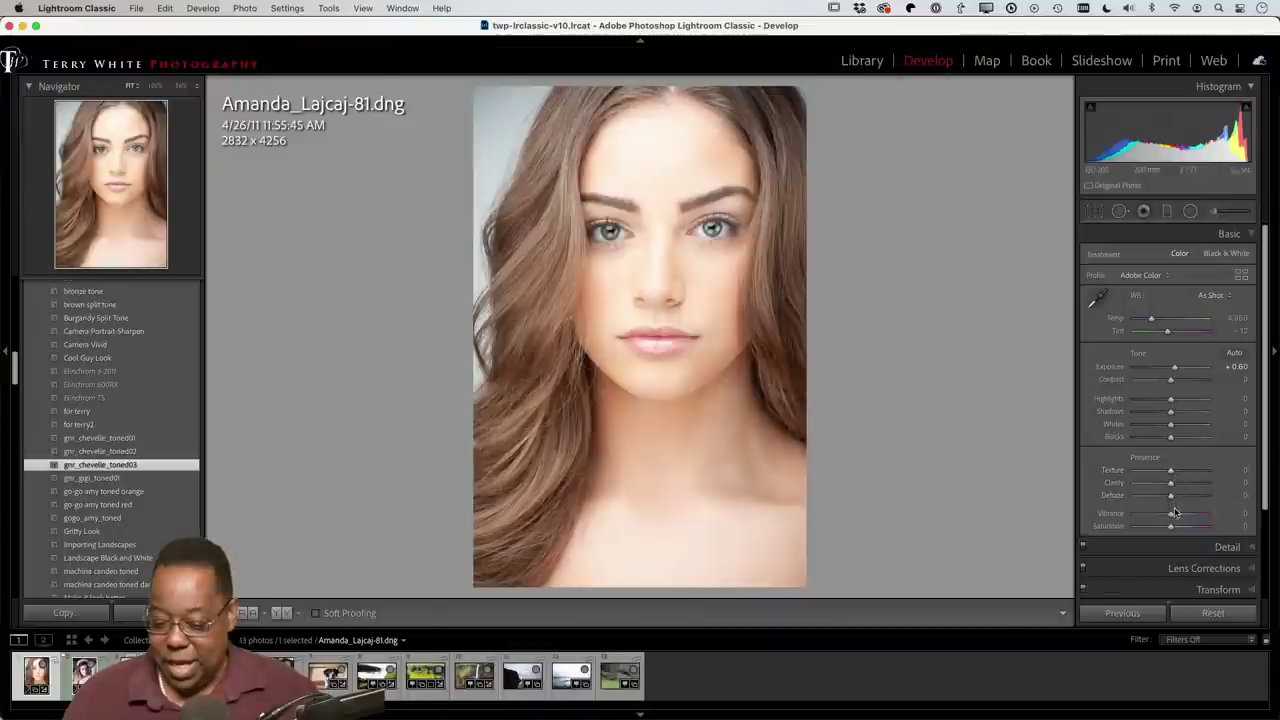
{"action": "left_click_drag", "start_coordinate": [1172, 516], "coordinate": [1193, 514]}
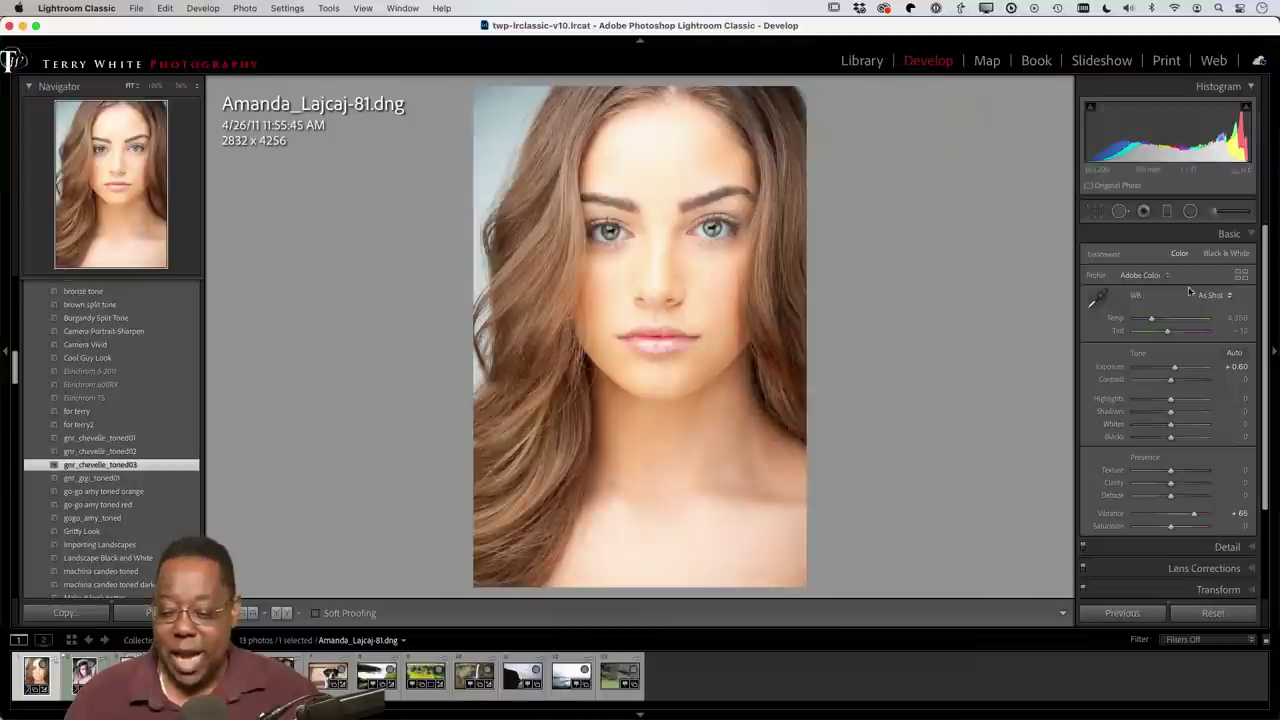
{"action": "left_click", "coordinate": [1242, 275]}
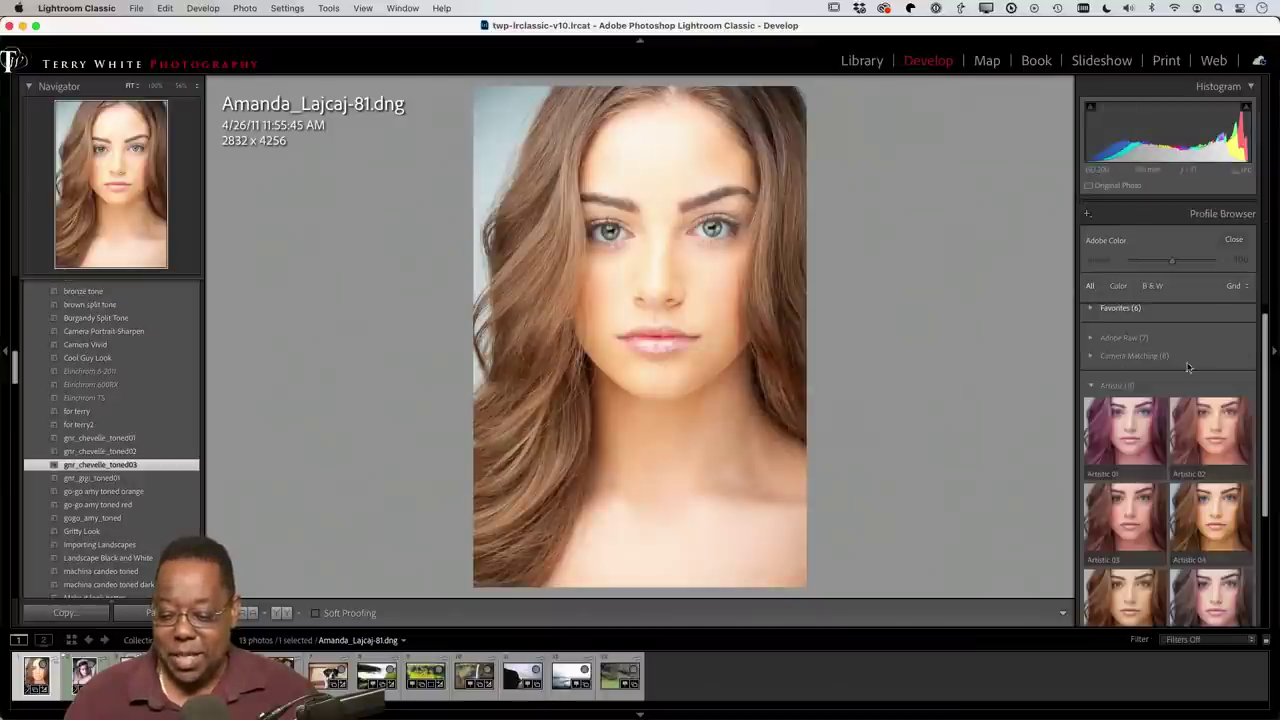
Step: Apply Artistic 01 over the brightened portrait and close the Profile Browser
{"action": "left_click", "coordinate": [1143, 436]}
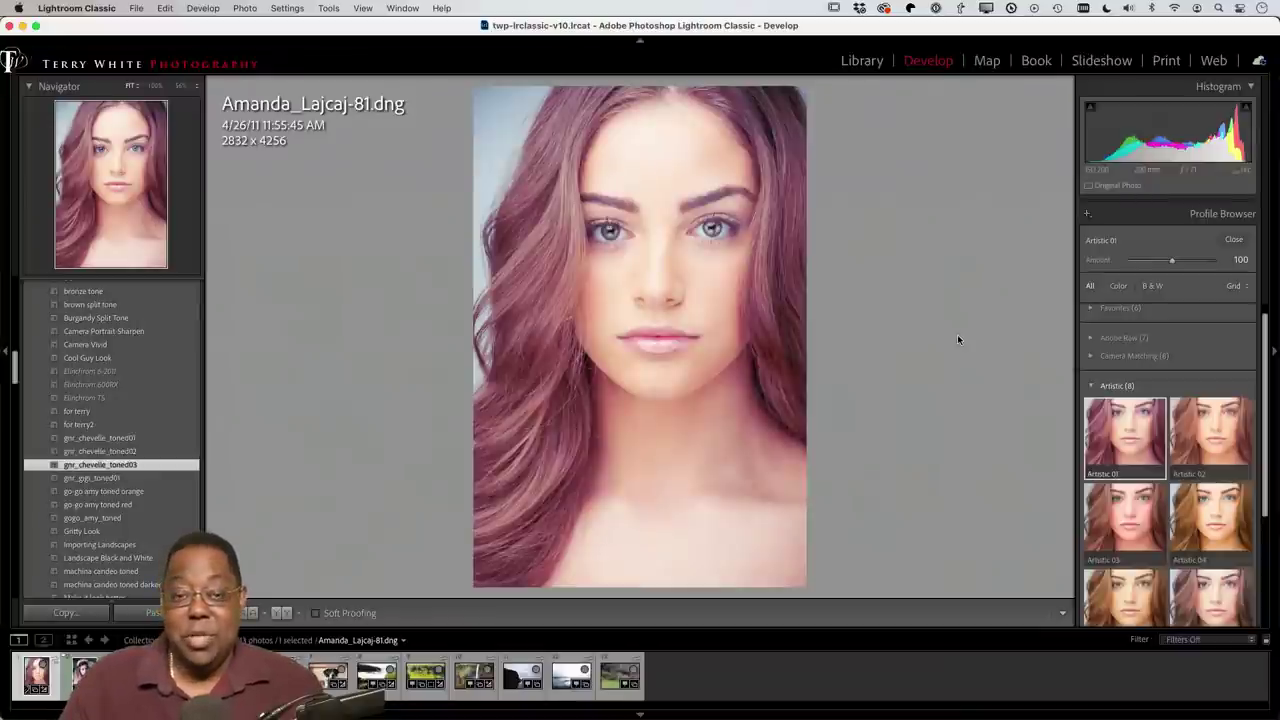
{"action": "left_click", "coordinate": [1232, 240]}
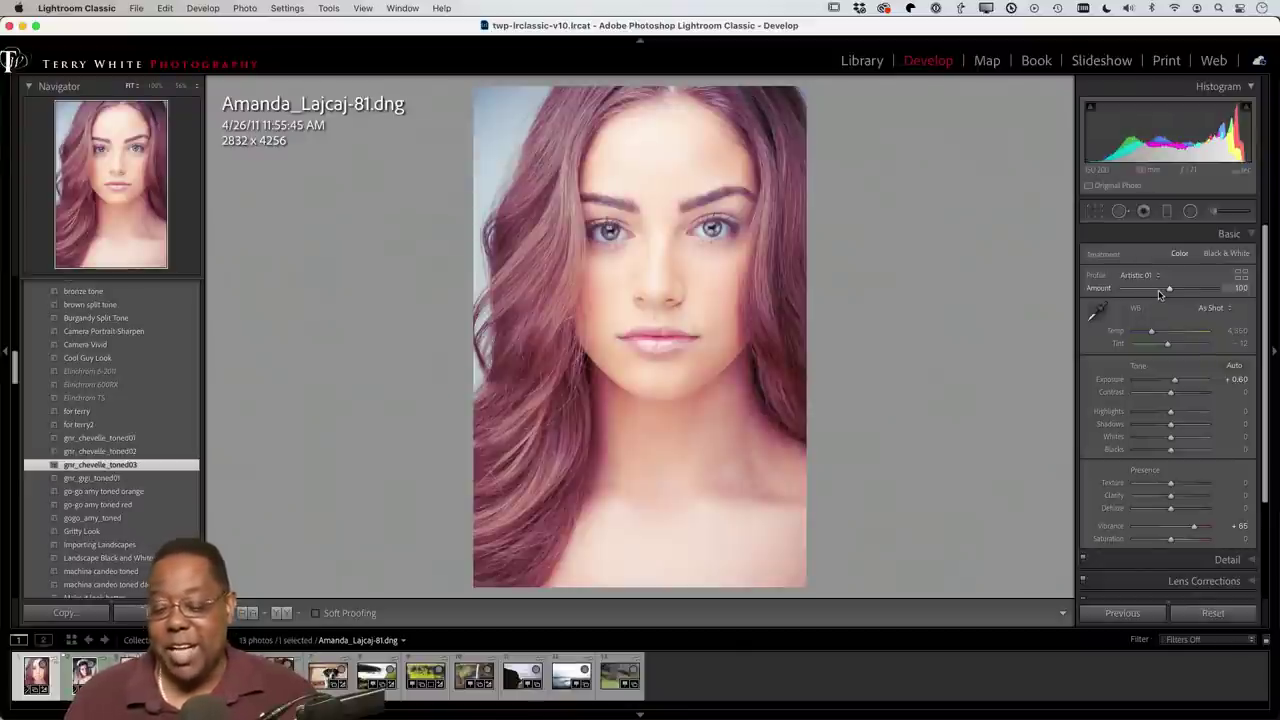
Step: Compare stronger and weaker Artistic 01 amounts, then reset all develop settings
{"action": "left_click_drag", "start_coordinate": [1168, 291], "coordinate": [1217, 289]}
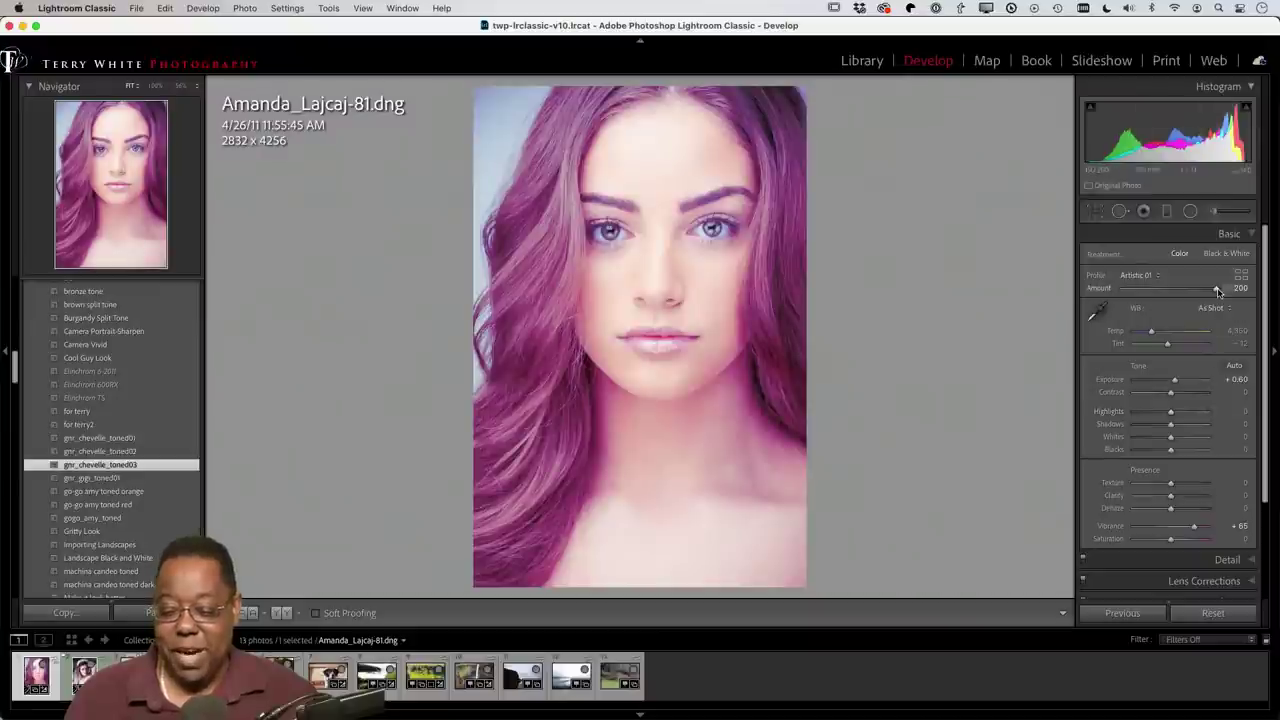
{"action": "left_click_drag", "start_coordinate": [1217, 291], "coordinate": [1188, 301]}
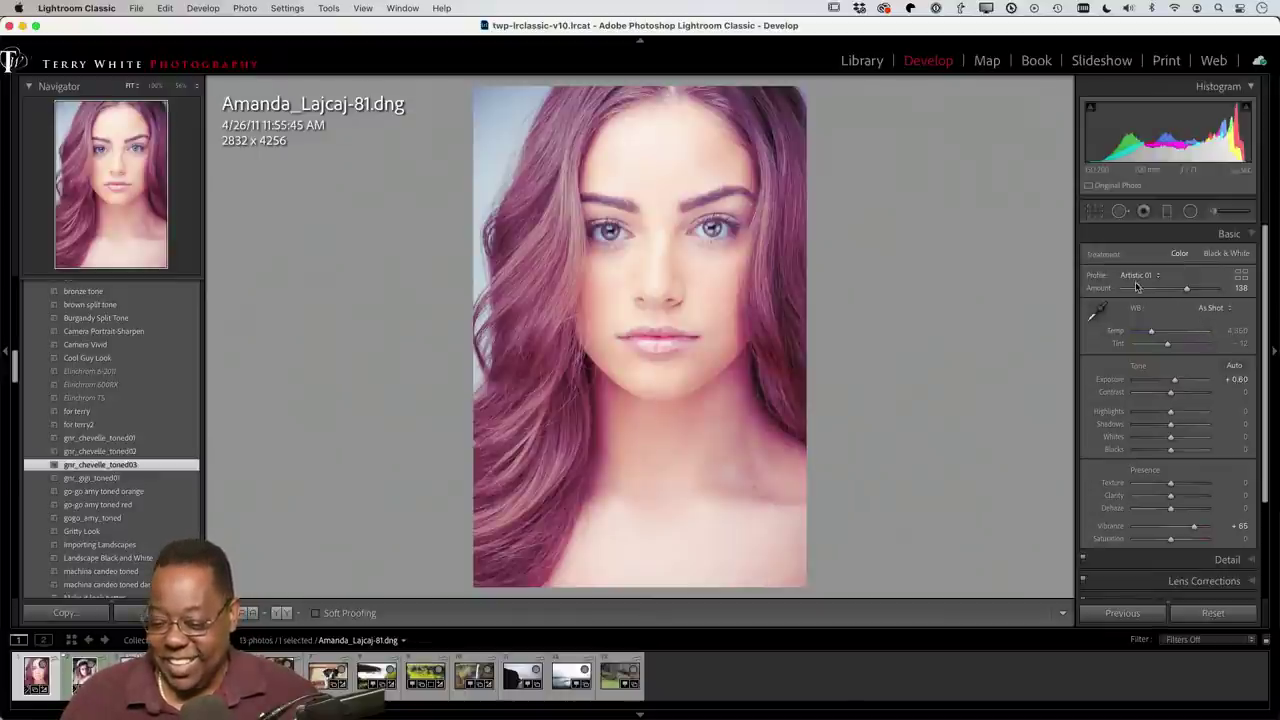
{"action": "left_click", "coordinate": [1190, 613]}
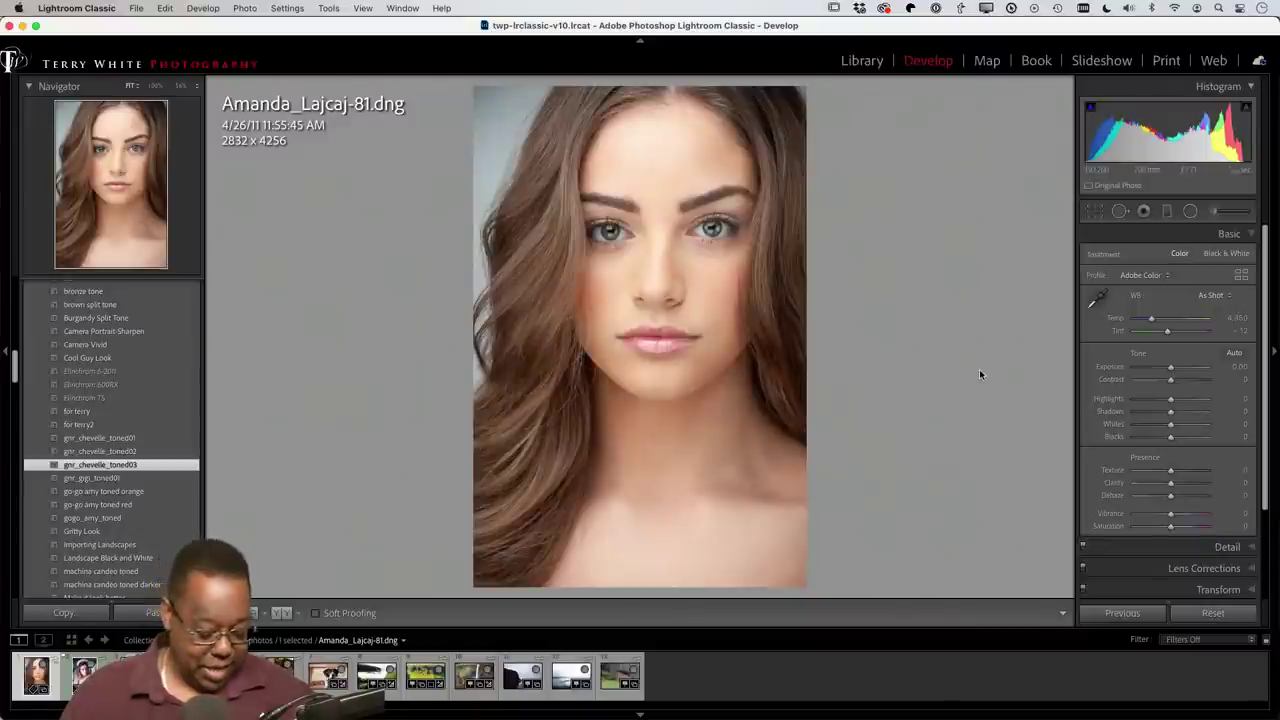
Step: Select Iceland-2016-0394 in the Library grid and open it in Develop
{"action": "key", "text": "g"}
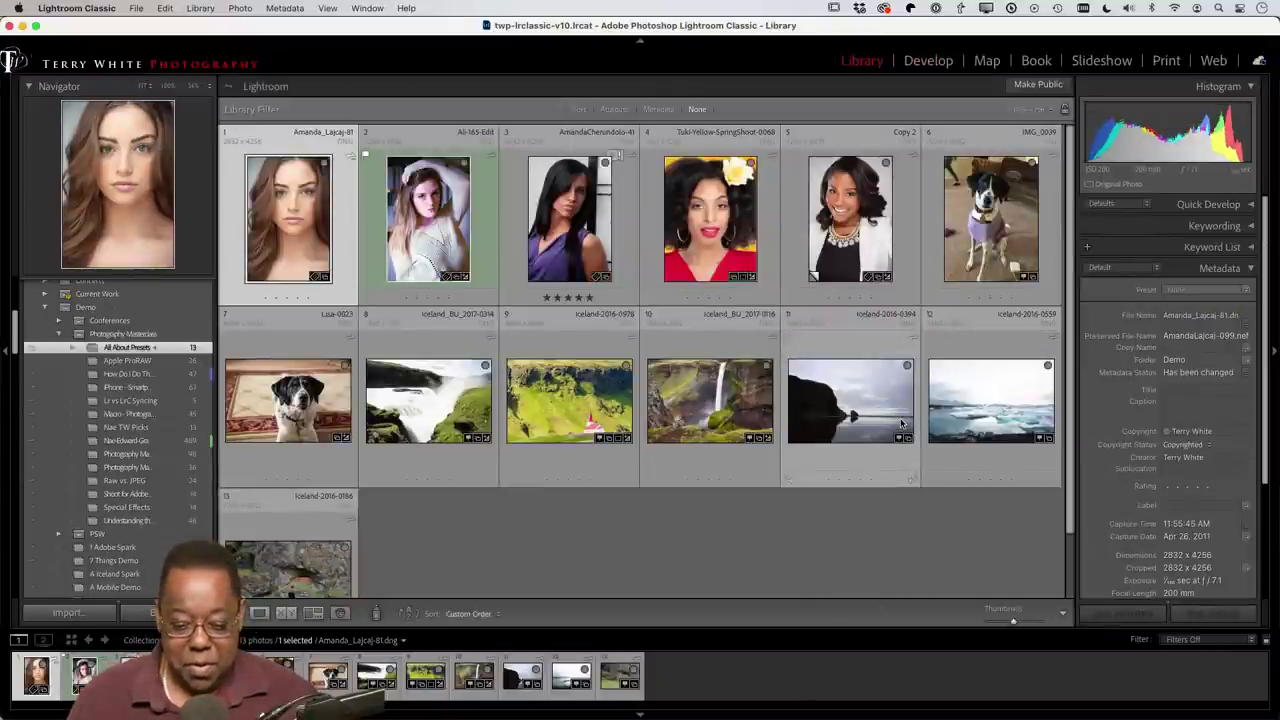
{"action": "left_click", "coordinate": [867, 402]}
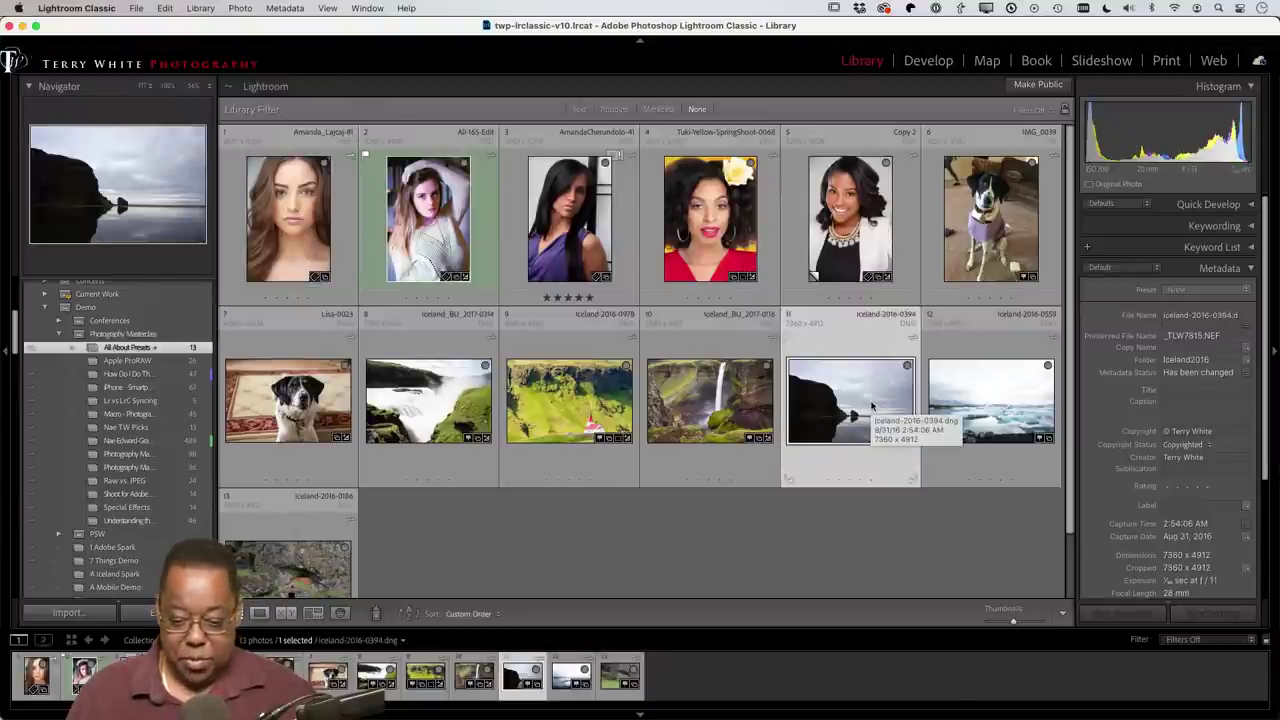
{"action": "key", "text": "d"}
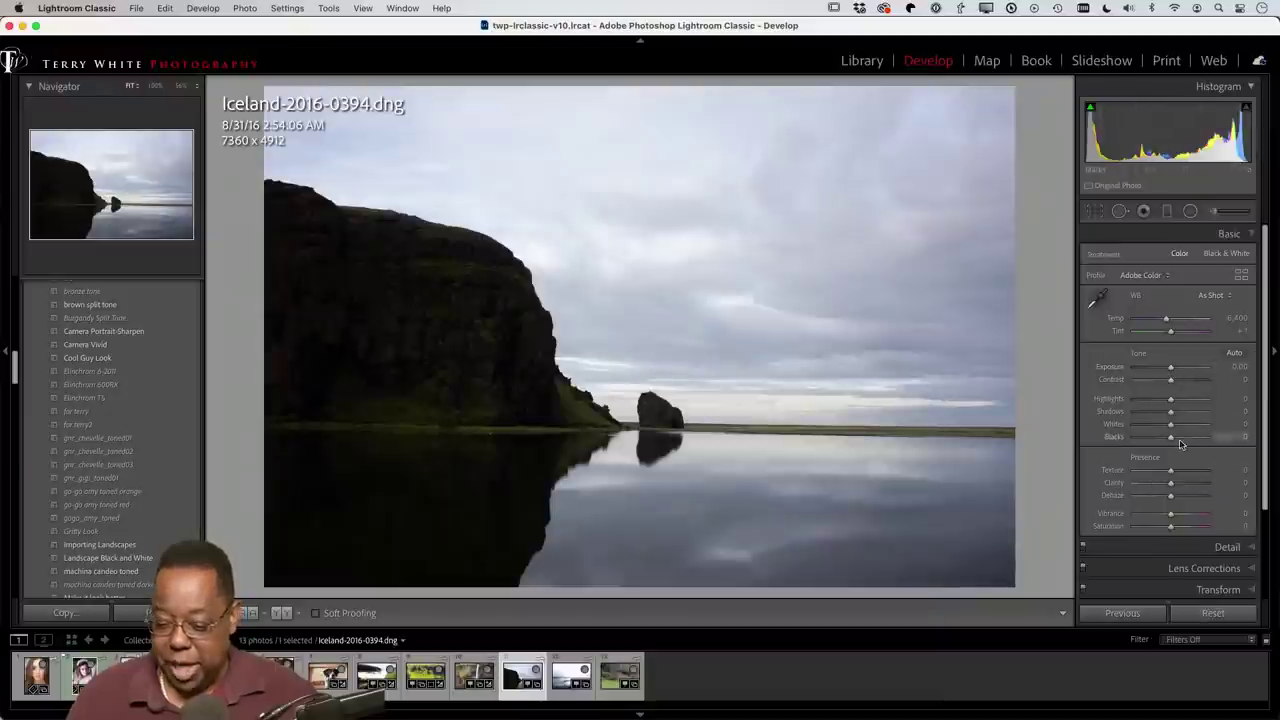
Step: Set the landscape to Shadows +70, Dehaze +30, Vibrance +26, Saturation +31 and Texture +34
{"action": "left_click_drag", "start_coordinate": [1171, 411], "coordinate": [1197, 414]}
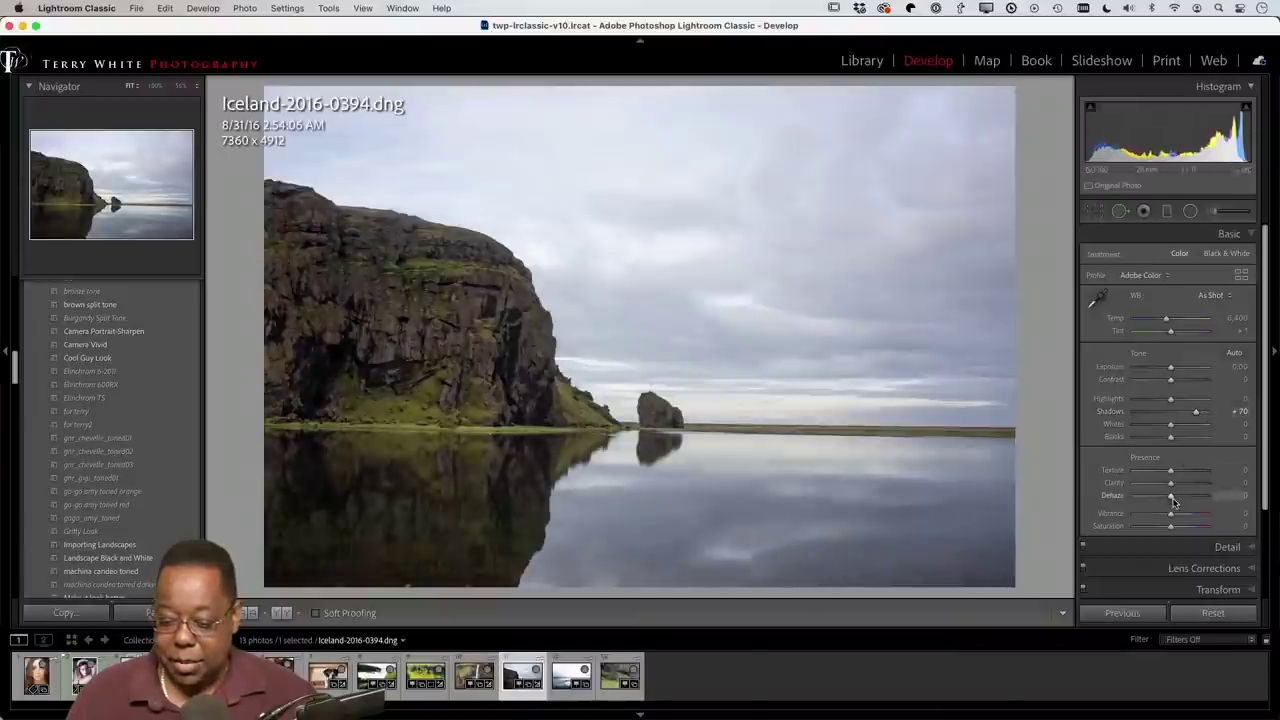
{"action": "left_click_drag", "start_coordinate": [1175, 502], "coordinate": [1183, 499]}
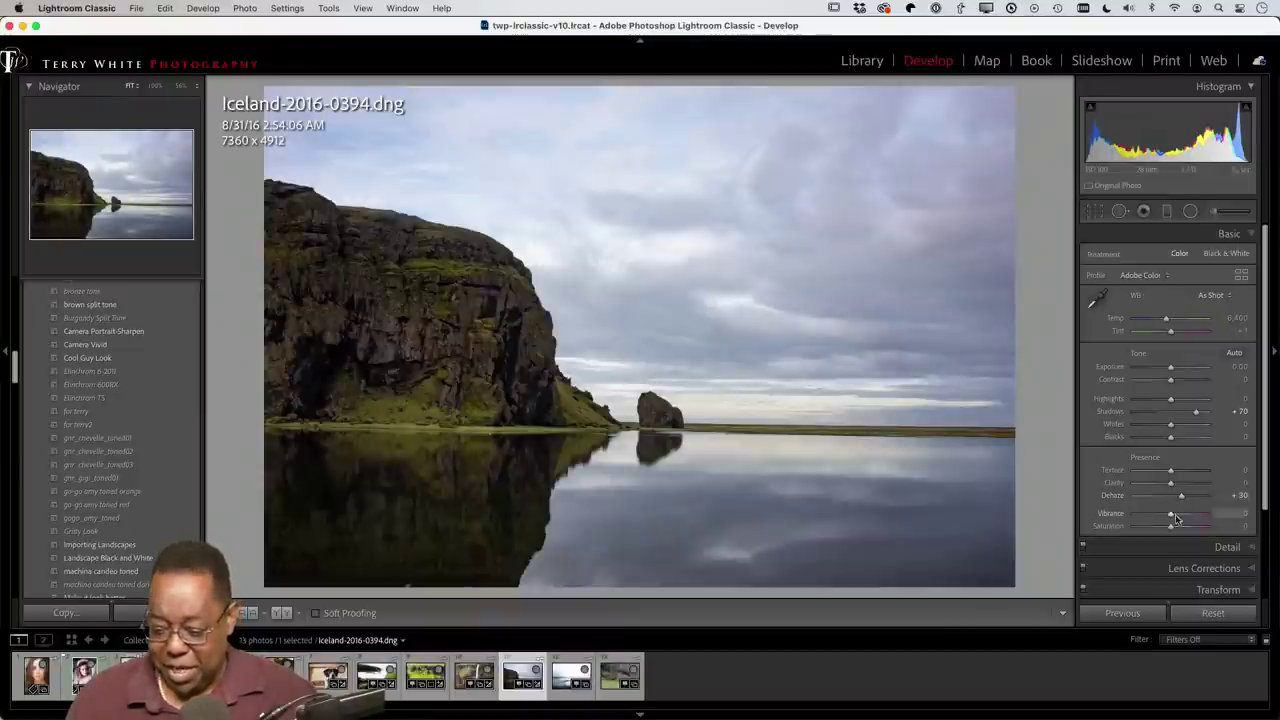
{"action": "left_click_drag", "start_coordinate": [1172, 518], "coordinate": [1182, 530]}
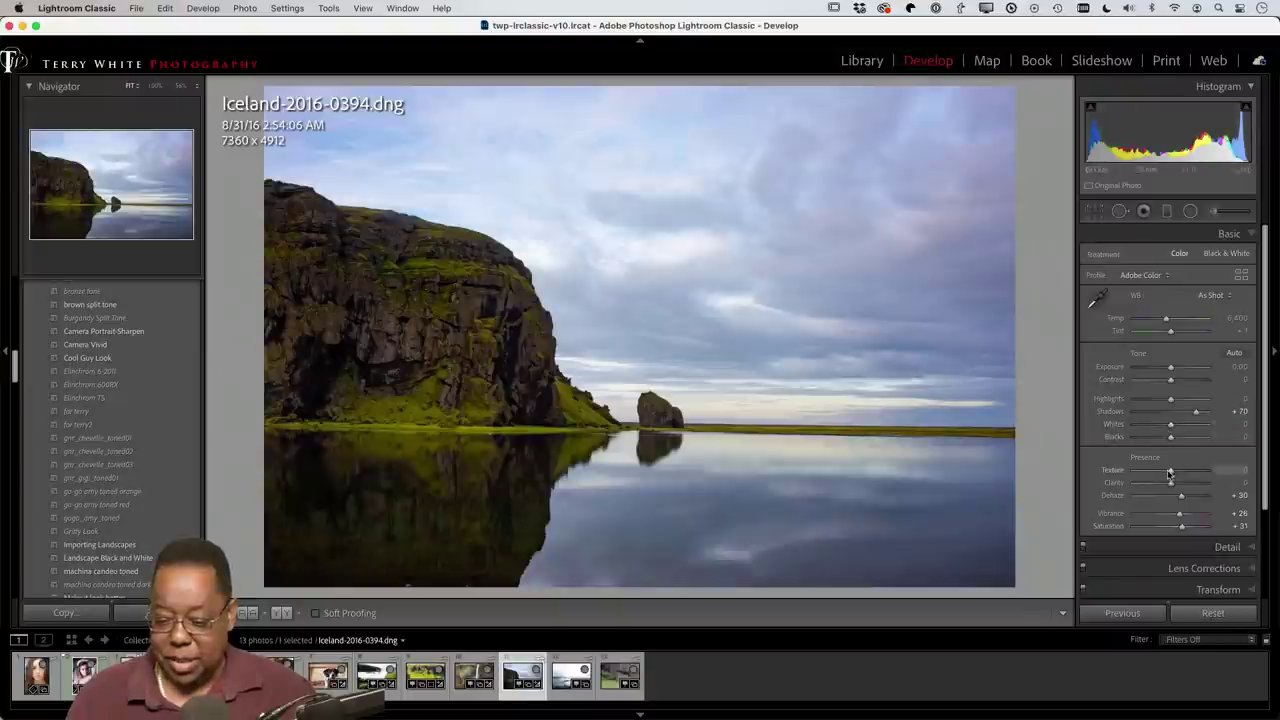
{"action": "left_click_drag", "start_coordinate": [1170, 471], "coordinate": [1181, 471]}
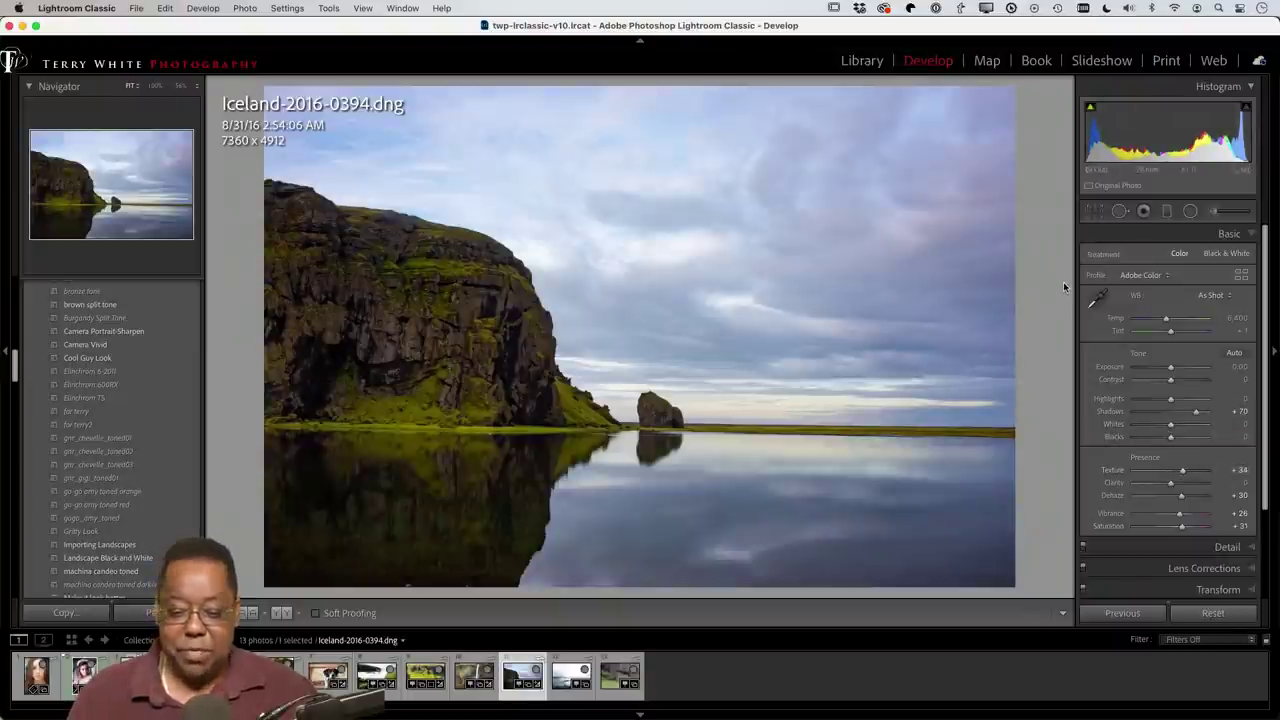
{"action": "left_click", "coordinate": [1140, 275]}
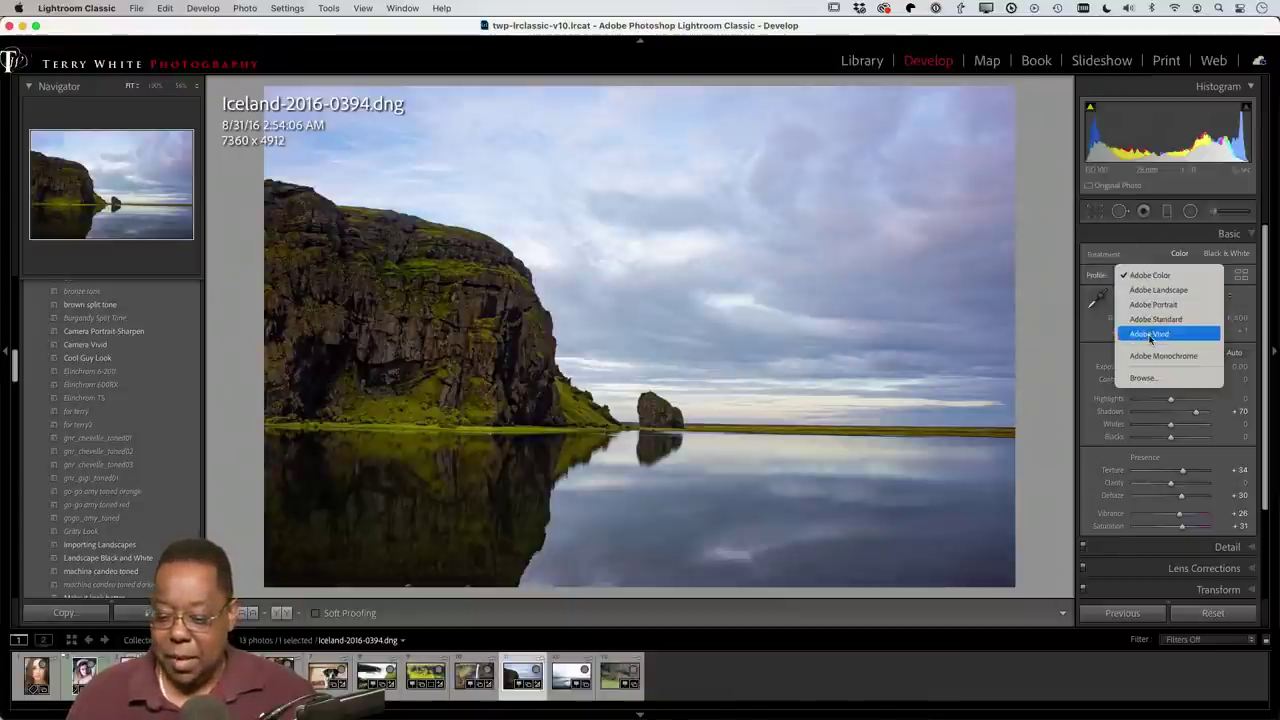
Step: Apply the Adobe Landscape profile to the Iceland landscape
{"action": "left_click", "coordinate": [1158, 290]}
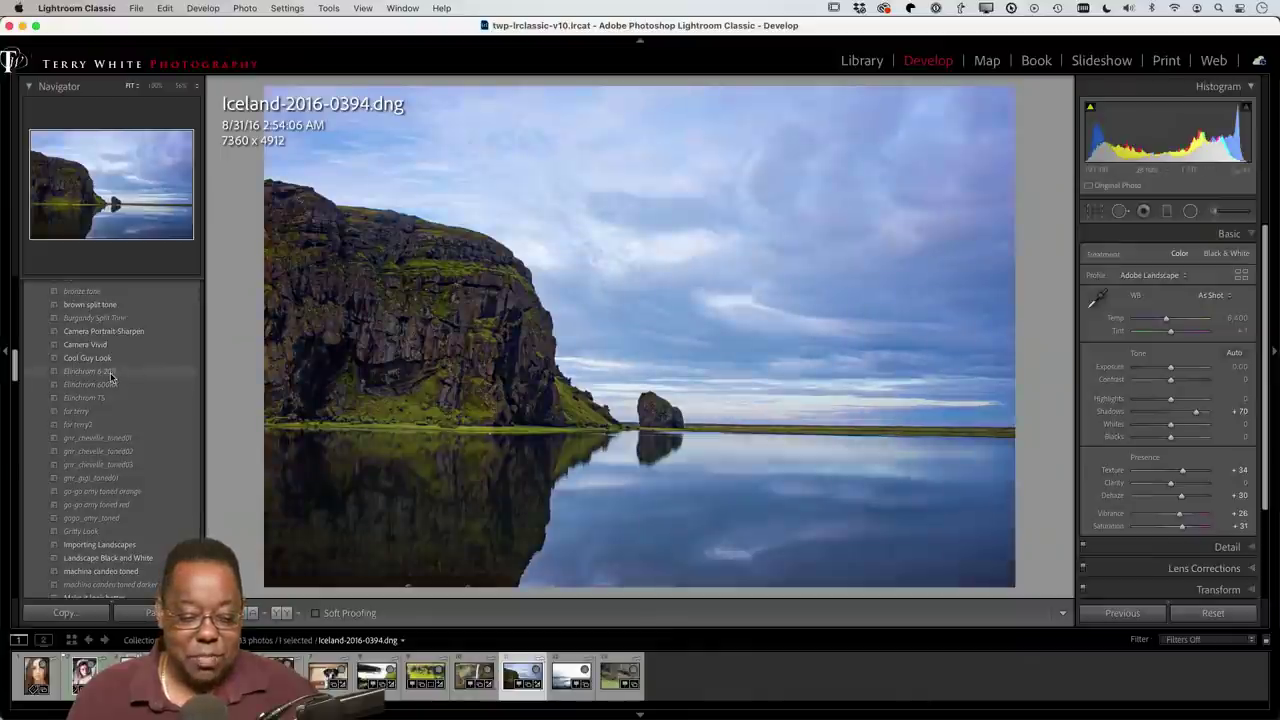
{"action": "scroll", "coordinate": [118, 376], "scroll_direction": "up", "scroll_amount": 5}
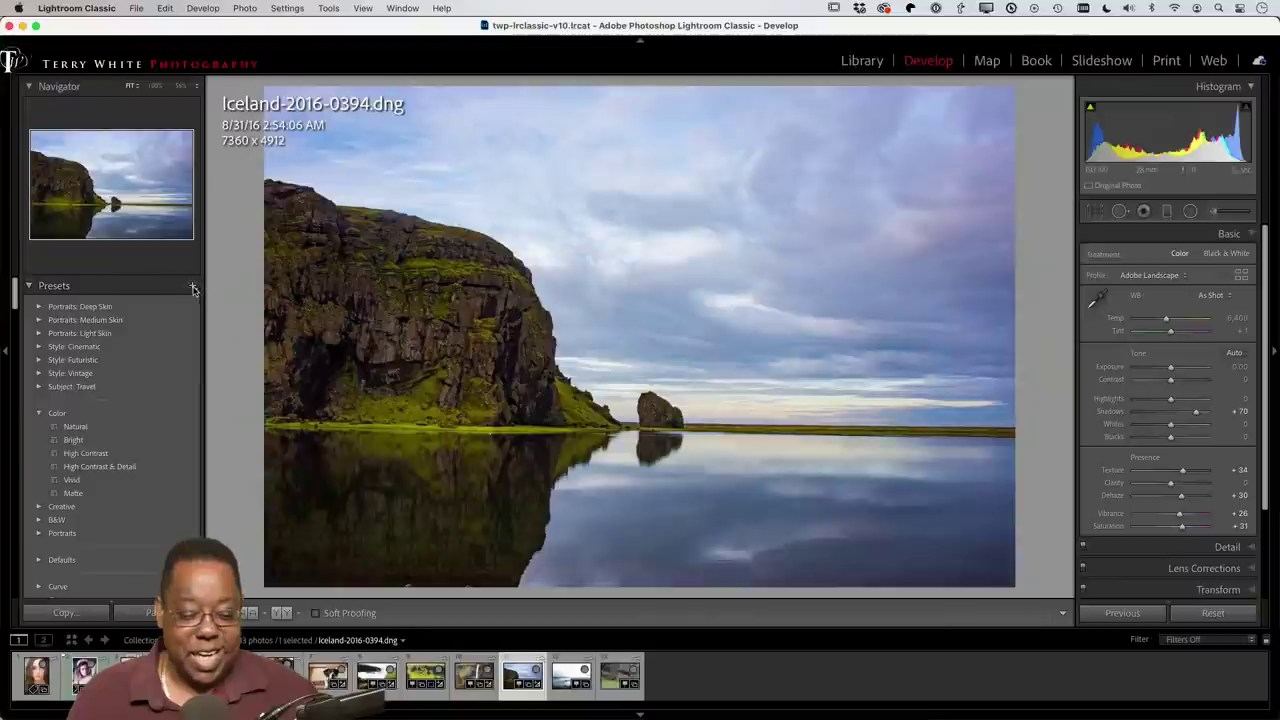
Step: Start a new develop preset from the Presets panel's add menu
{"action": "left_click", "coordinate": [193, 288]}
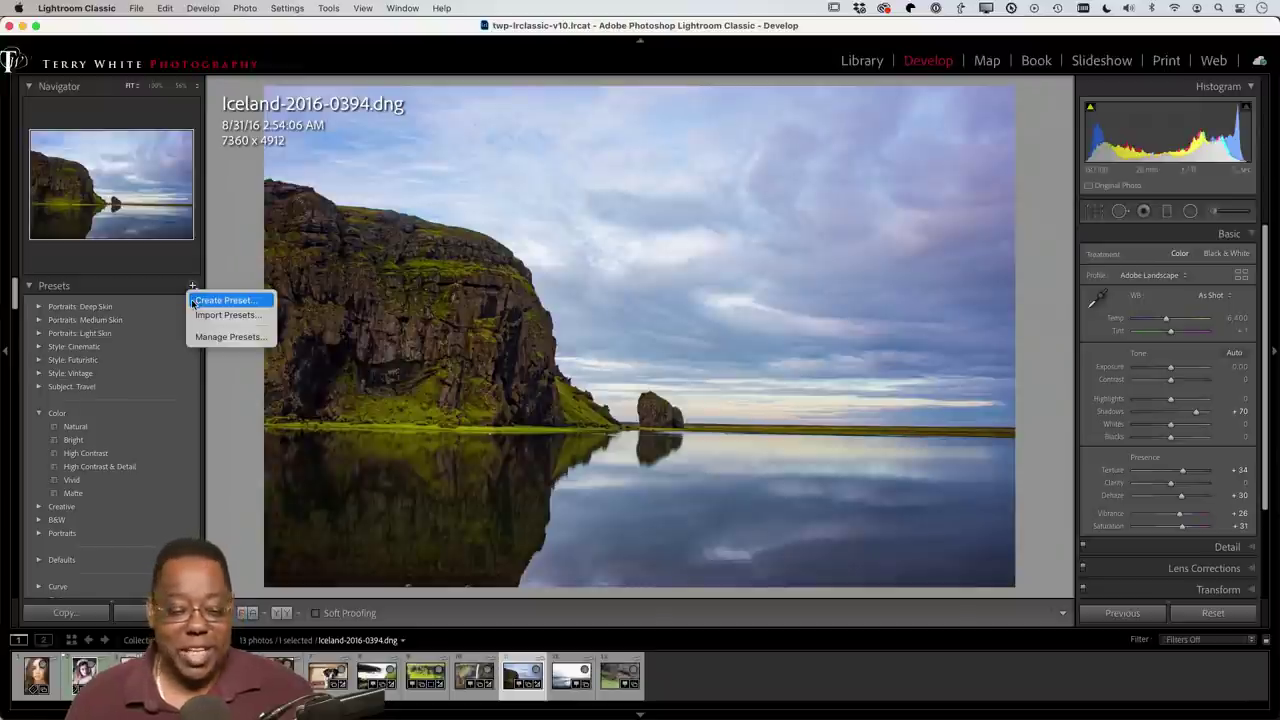
{"action": "left_click", "coordinate": [195, 301]}
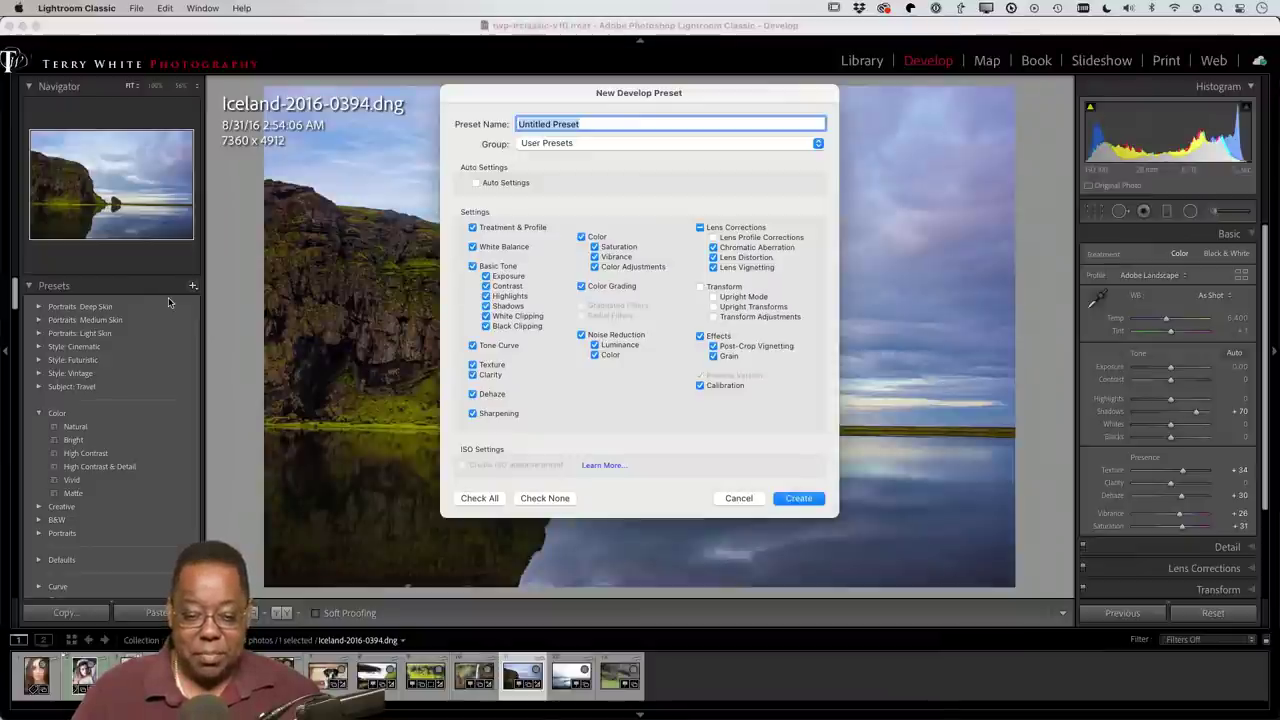
Step: Name the new preset 'Landscape Brighten Shadows'
{"action": "type", "text": "Landsca"}
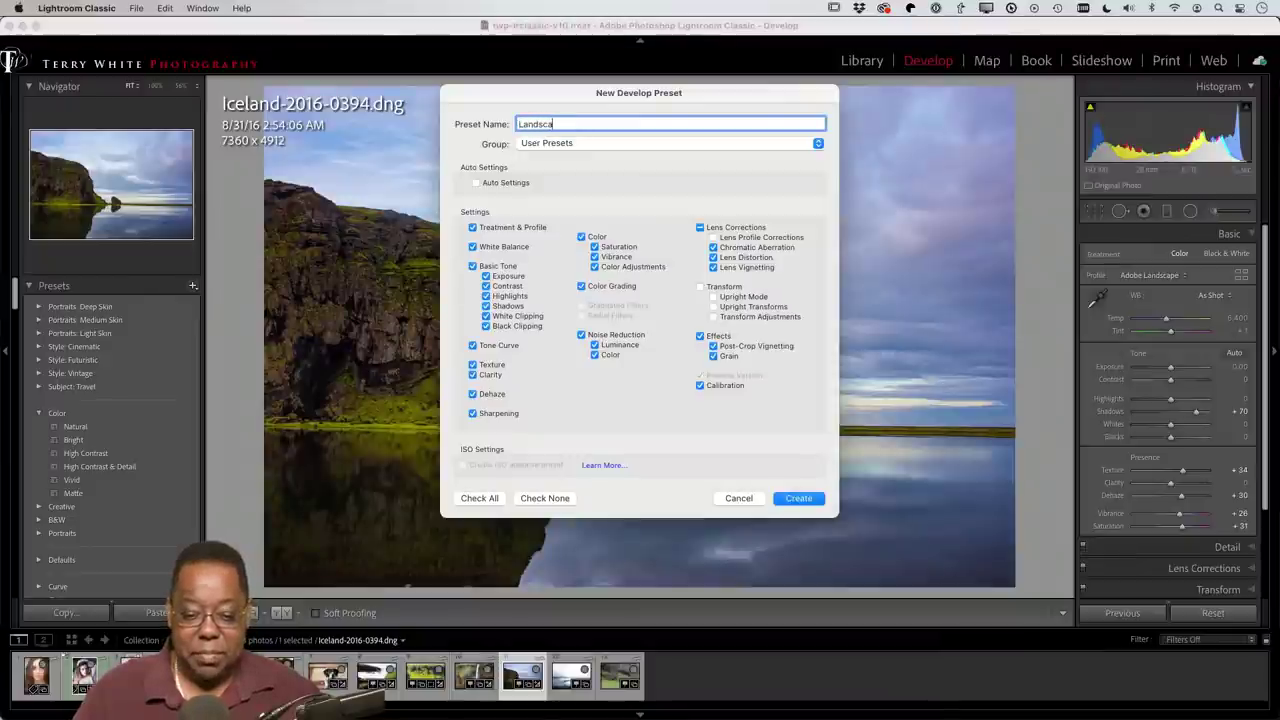
{"action": "type", "text": "pe Brighte"}
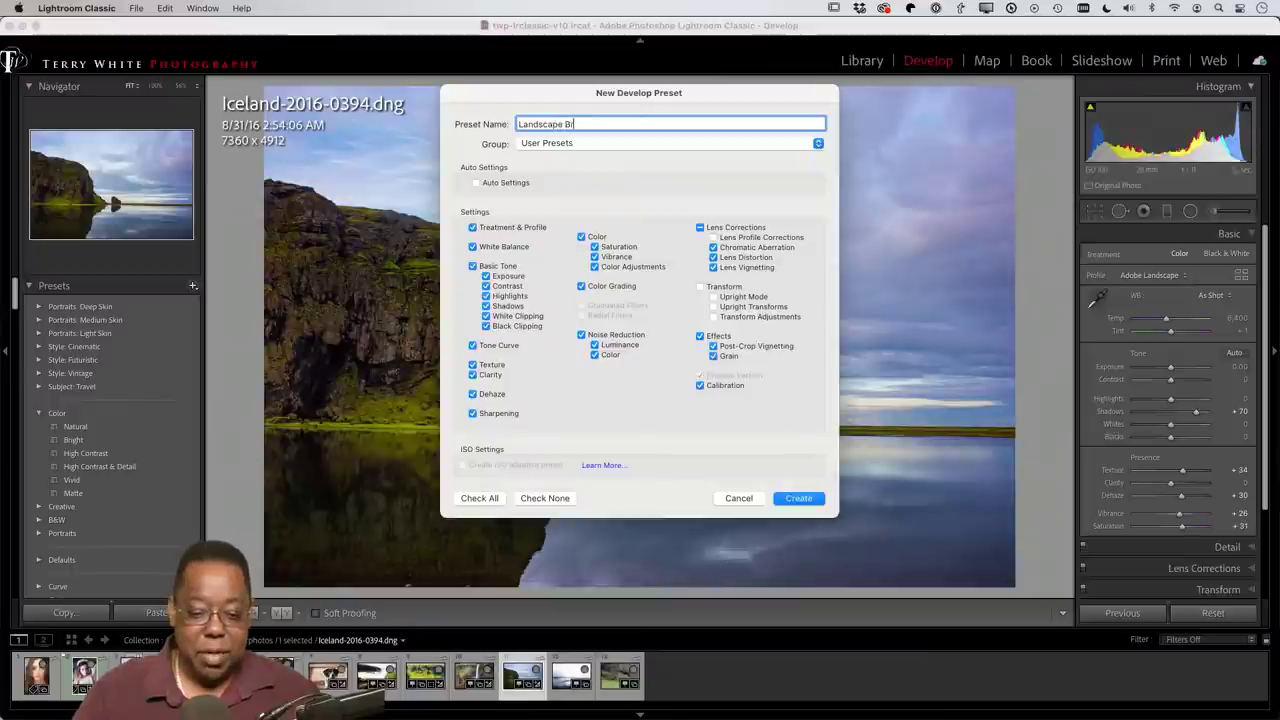
{"action": "type", "text": "n Shadw"}
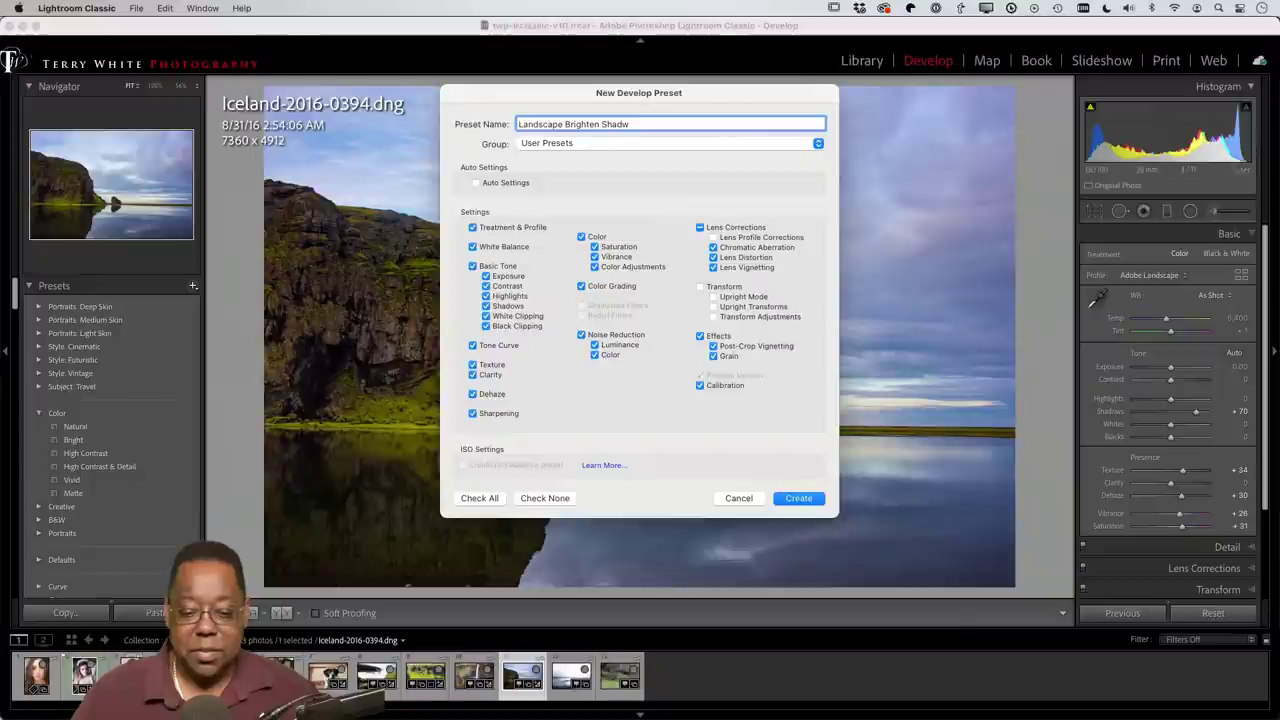
{"action": "key", "text": "BackSpace"}
{"action": "type", "text": "ows"}
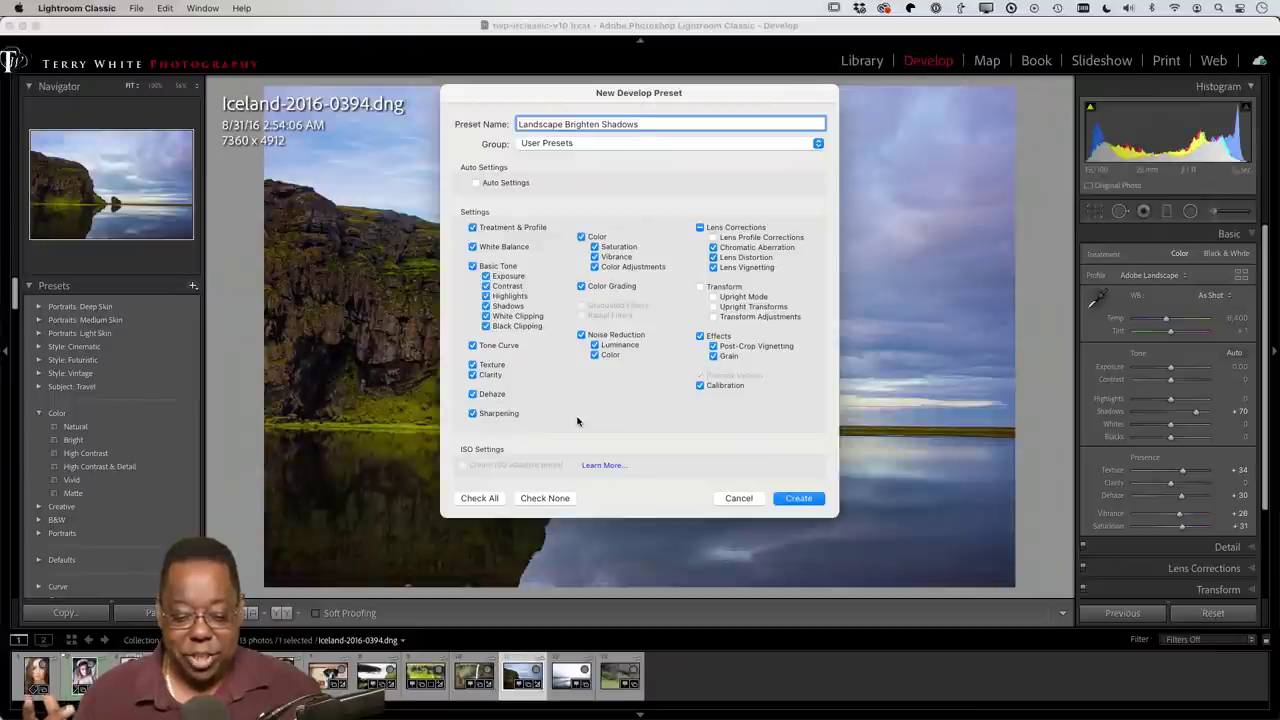
Step: Exclude Sharpening, Clarity, Tone Curve, White Balance, Color Grading, Noise Reduction, Effects, Calibration and Lens Corrections
{"action": "left_click", "coordinate": [487, 418]}
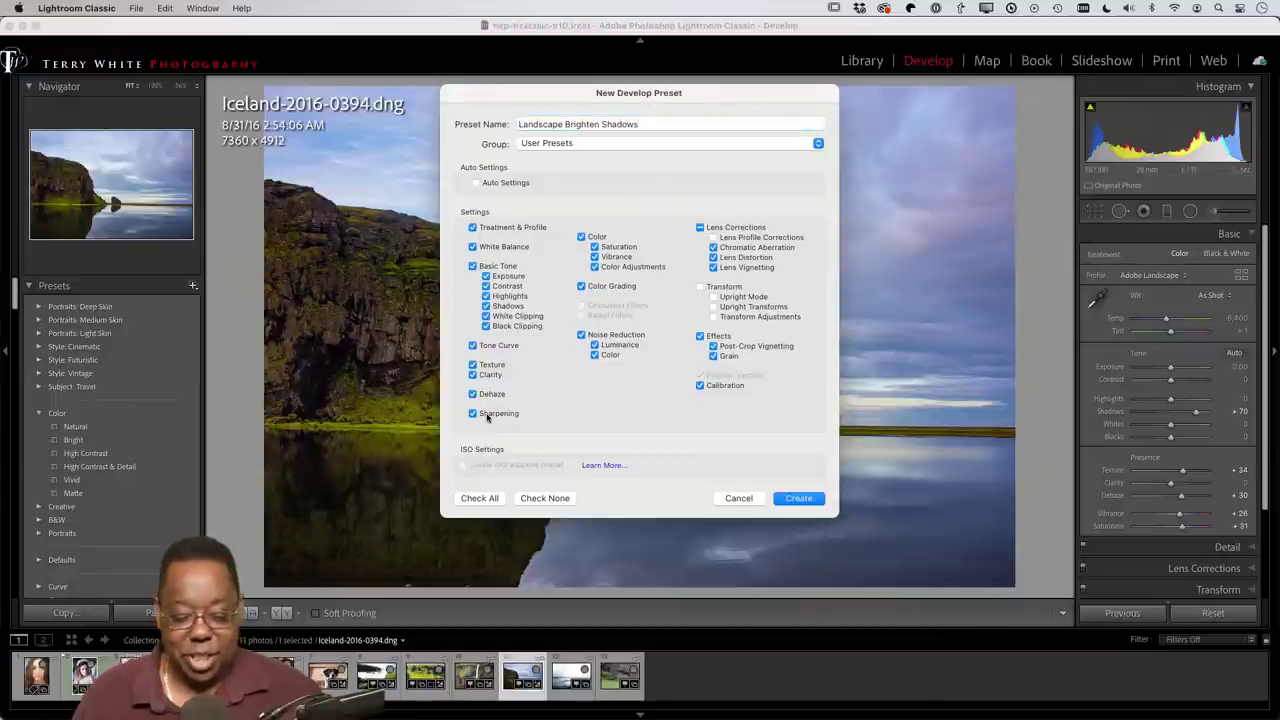
{"action": "left_click", "coordinate": [473, 414]}
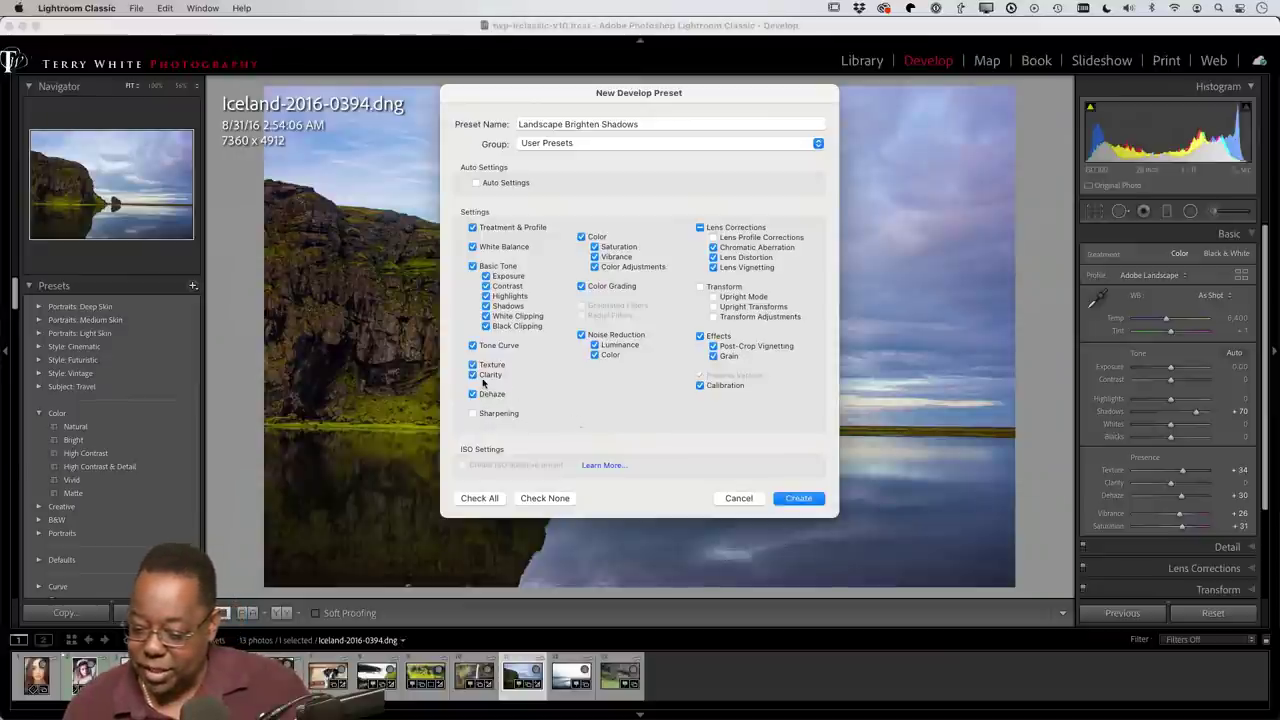
{"action": "left_click", "coordinate": [474, 375]}
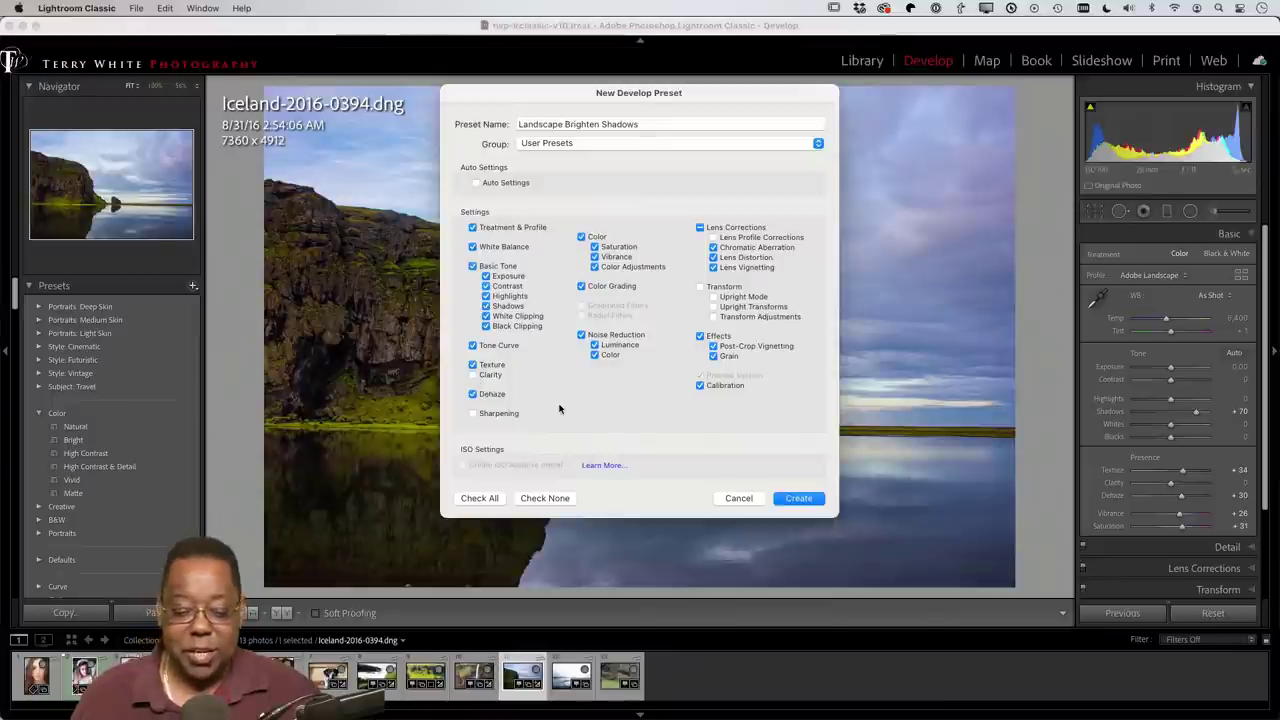
{"action": "left_click", "coordinate": [473, 345]}
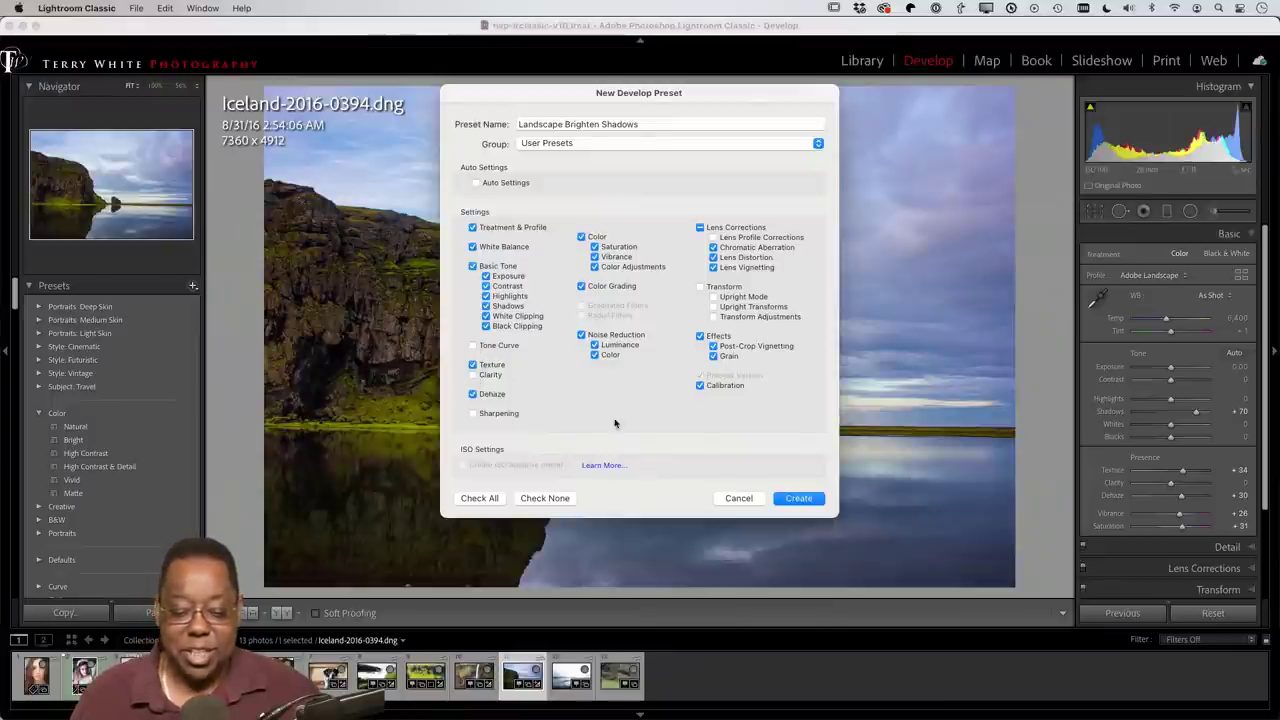
{"action": "left_click", "coordinate": [473, 247]}
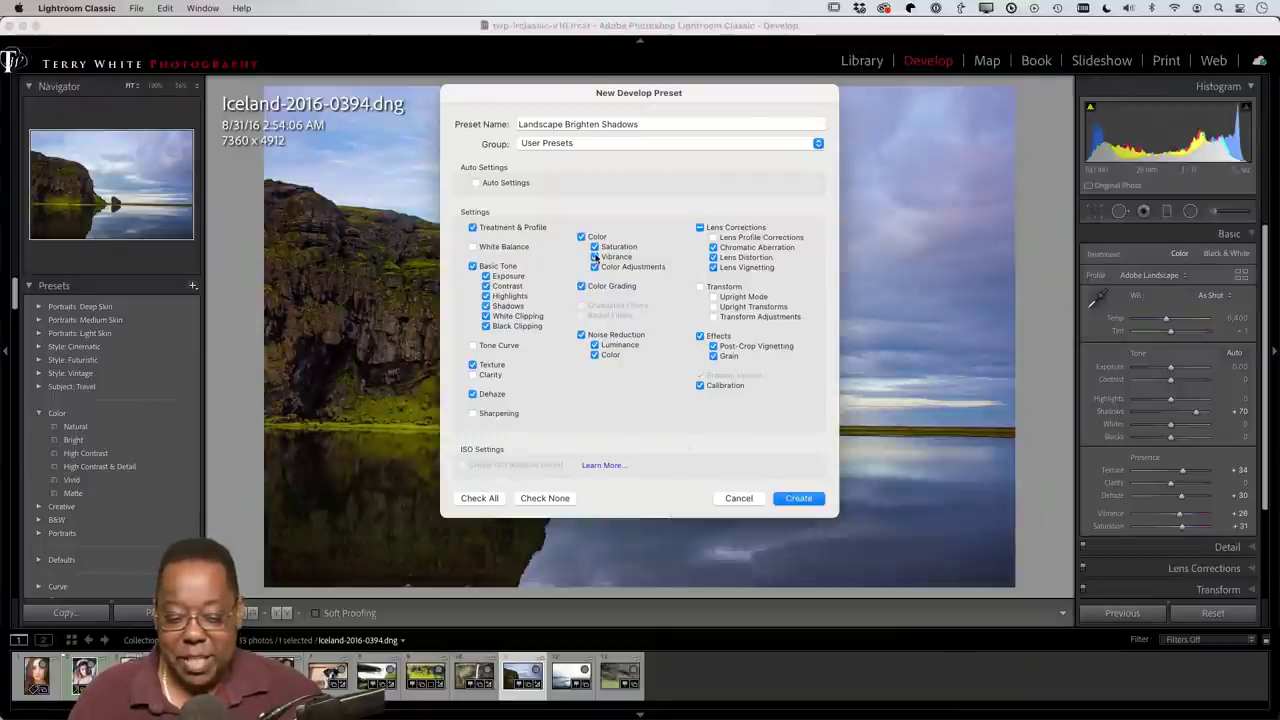
{"action": "left_click", "coordinate": [581, 287]}
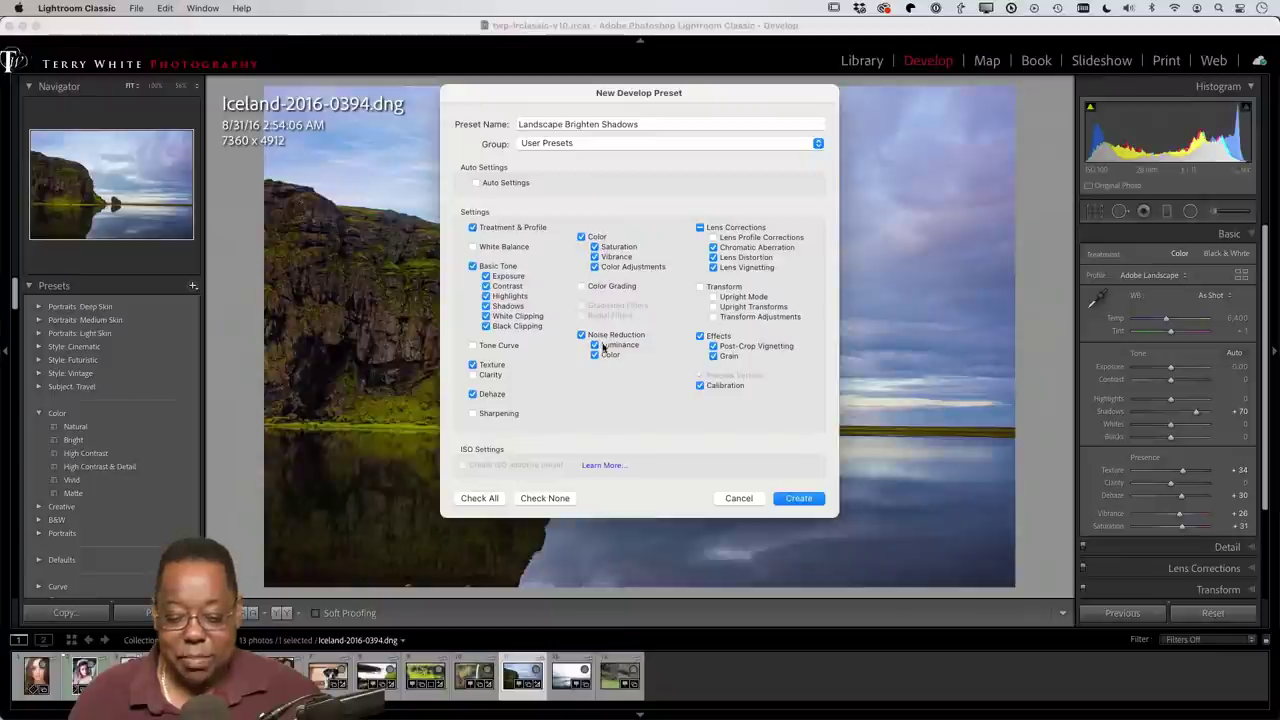
{"action": "left_click", "coordinate": [582, 336]}
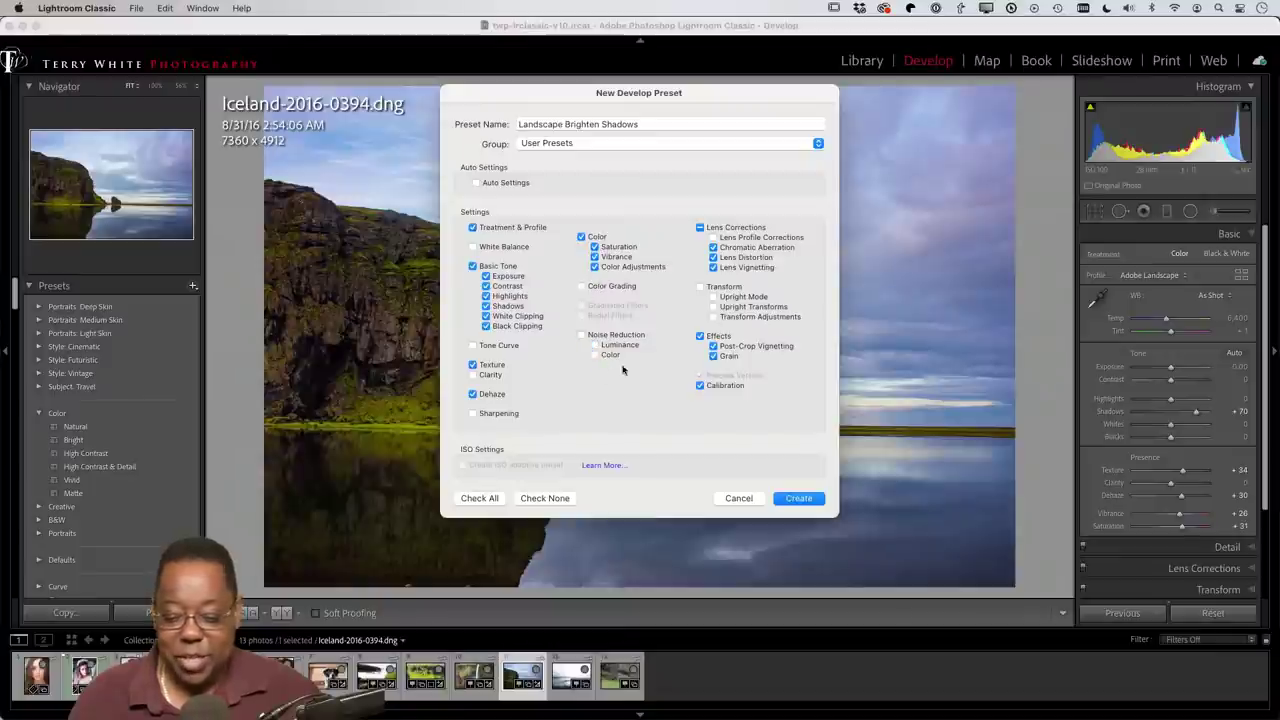
{"action": "left_click", "coordinate": [700, 336]}
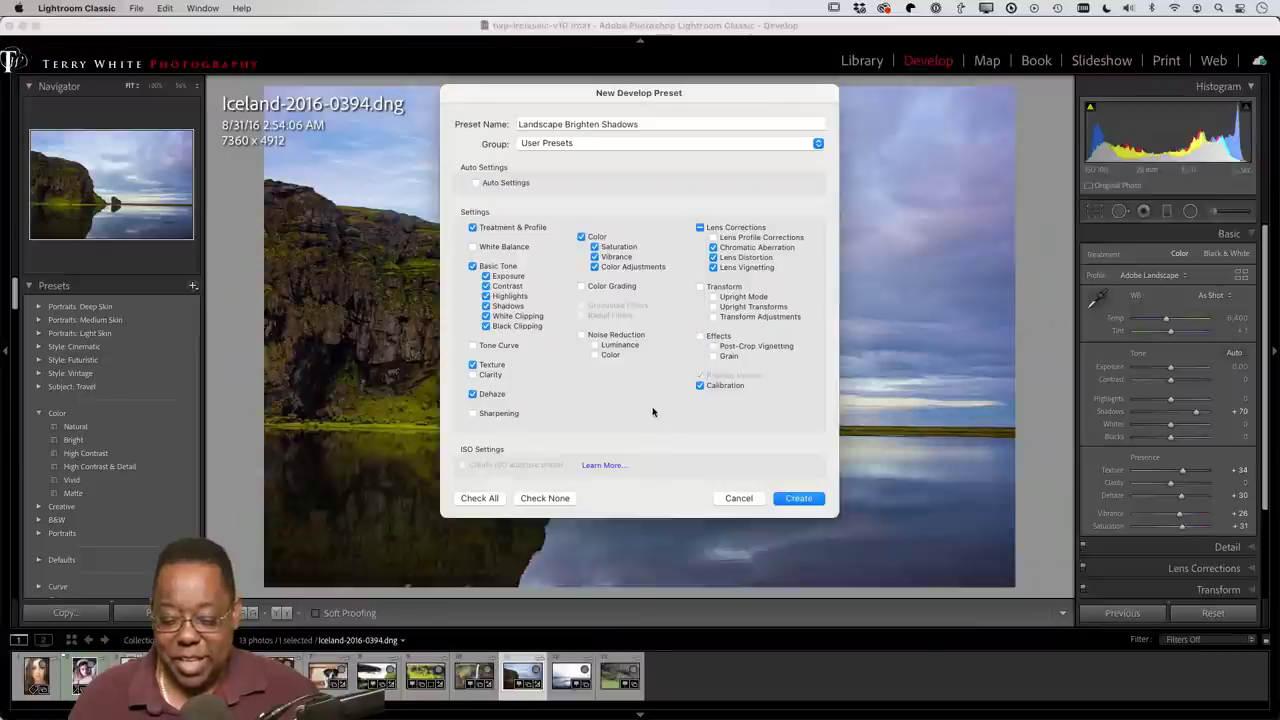
{"action": "left_click", "coordinate": [700, 386]}
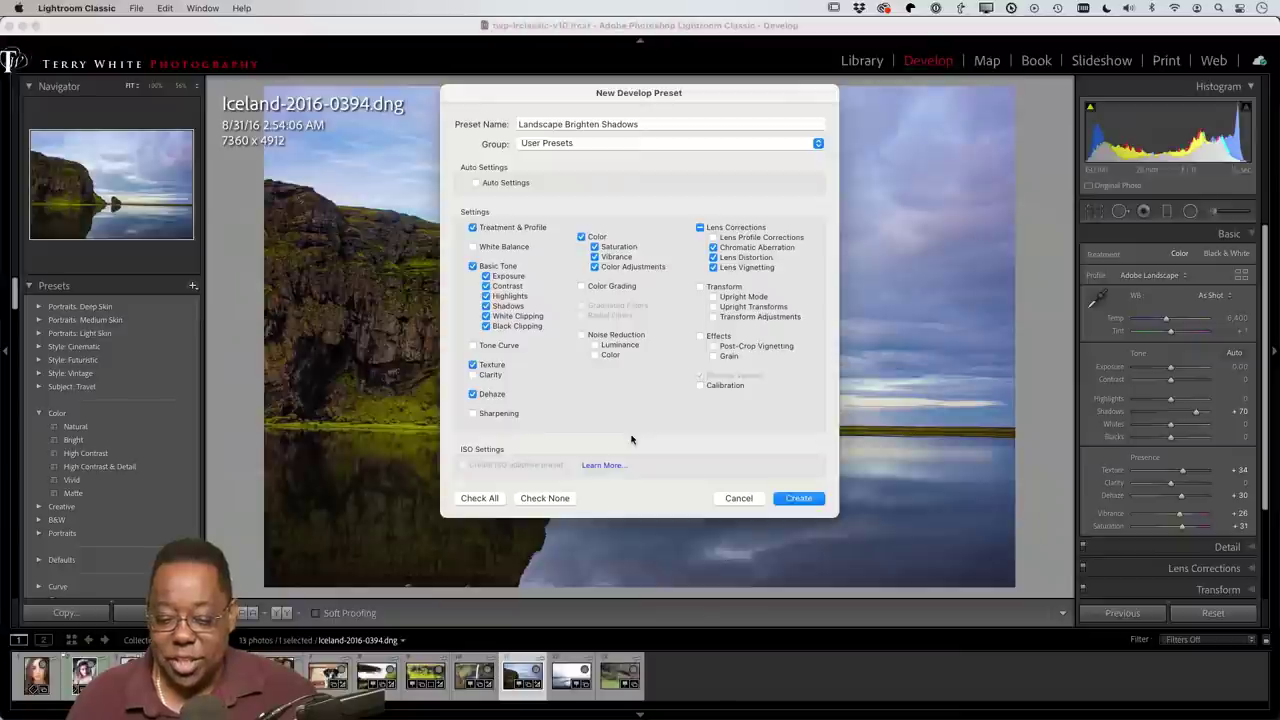
{"action": "left_click", "coordinate": [700, 228]}
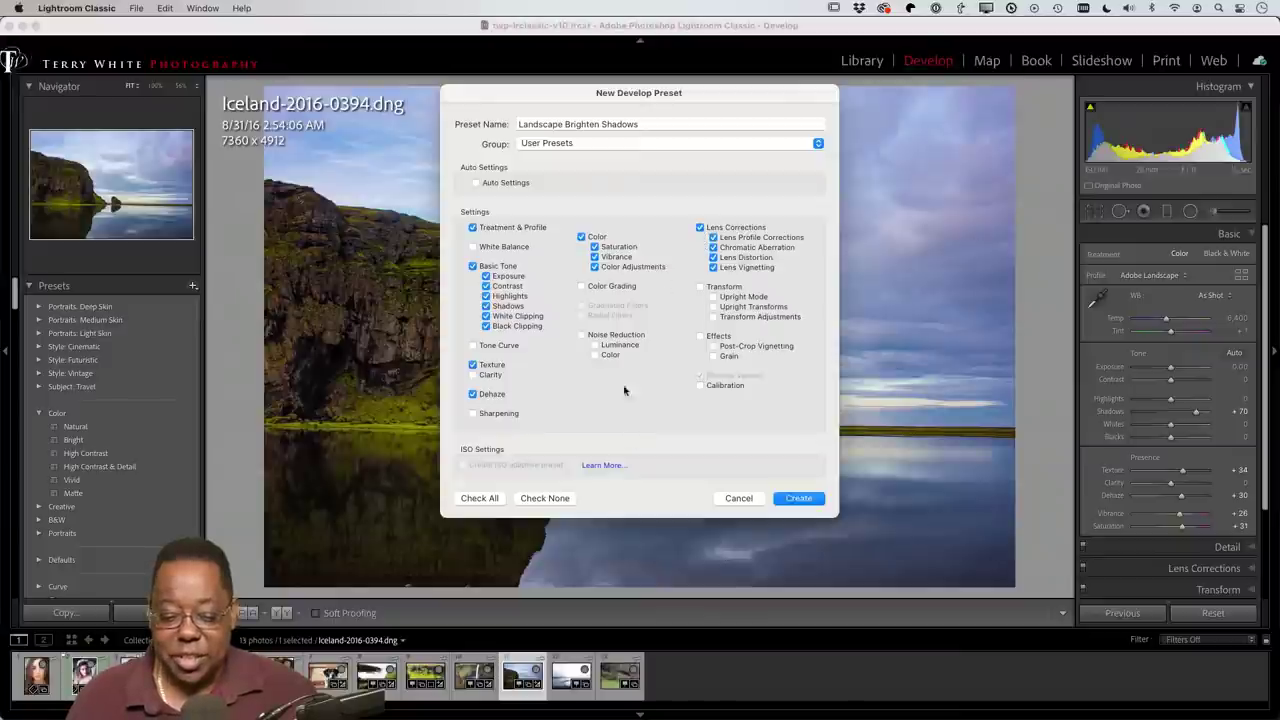
{"action": "left_click", "coordinate": [701, 228]}
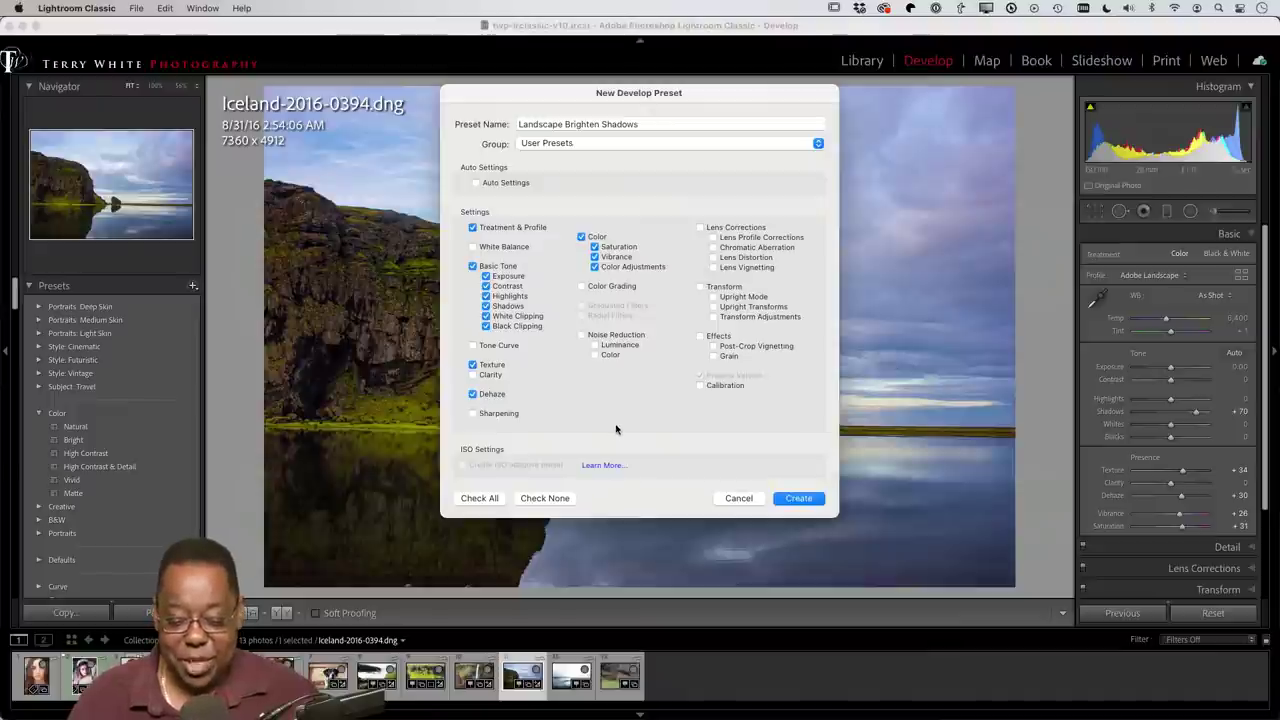
Step: Create the Landscape Brighten Shadows preset under User Presets
{"action": "left_click", "coordinate": [797, 499]}
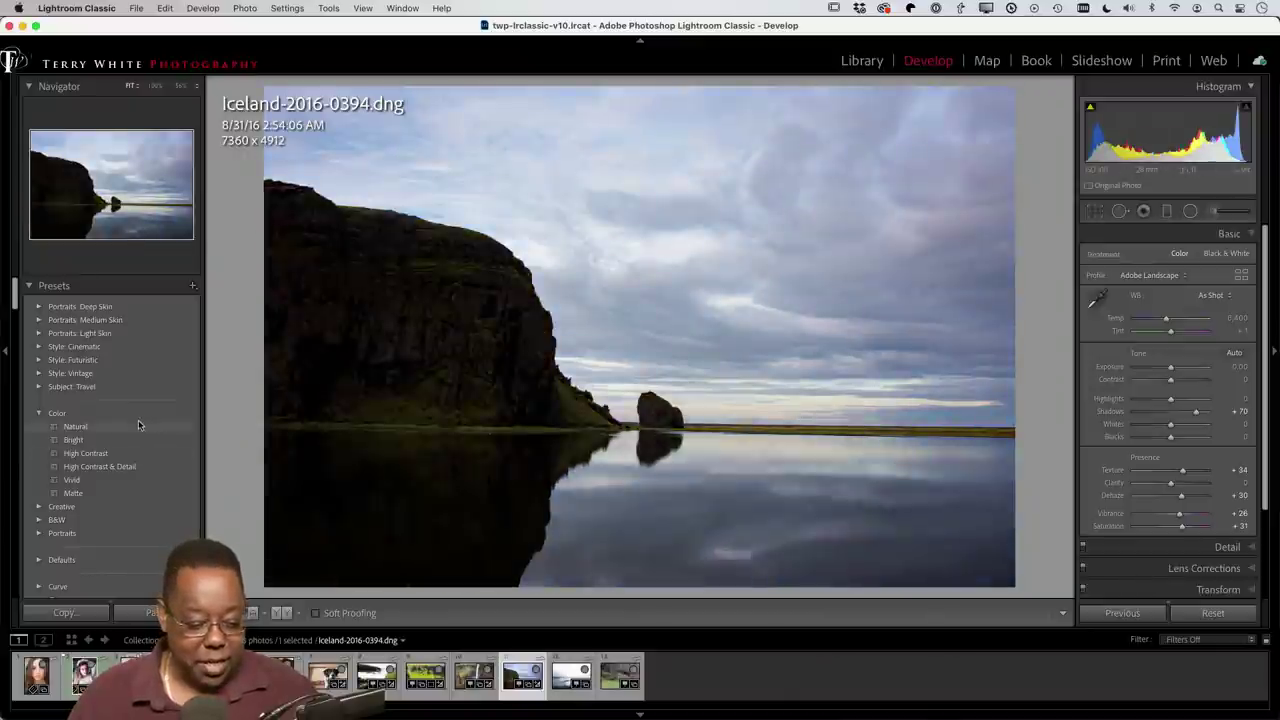
{"action": "scroll", "coordinate": [139, 425], "scroll_direction": "down", "scroll_amount": 10}
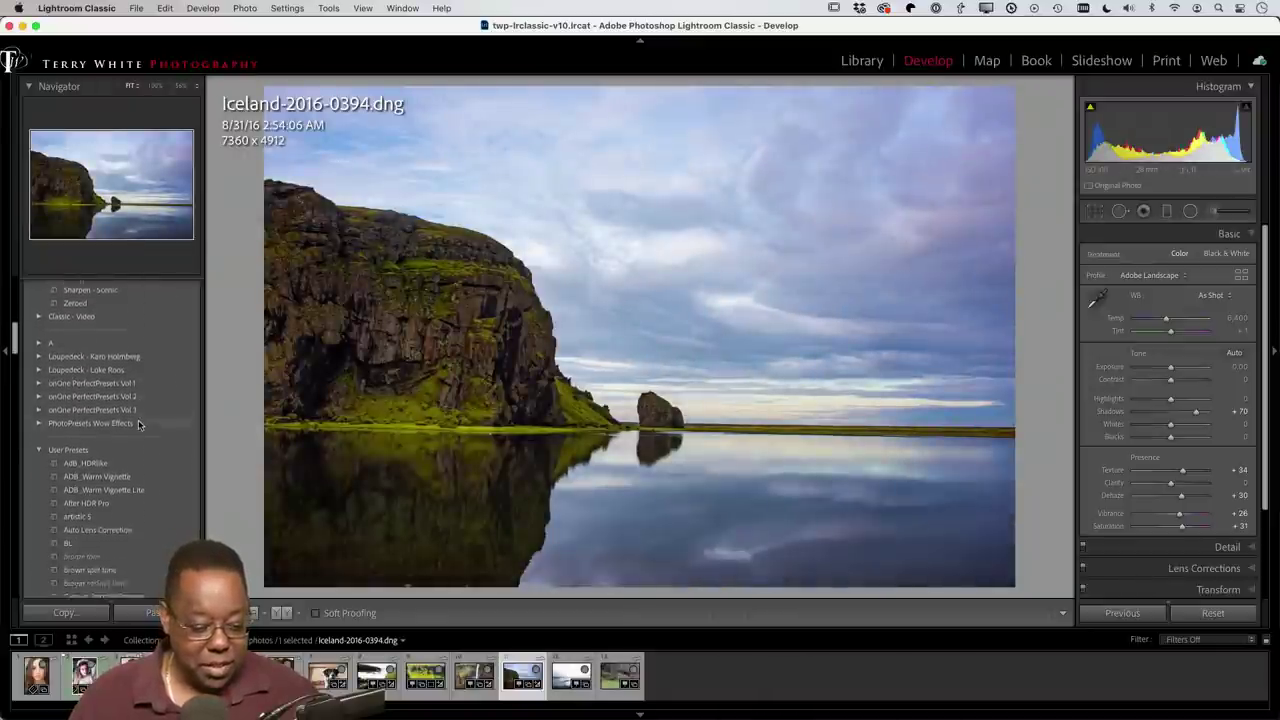
{"action": "scroll", "coordinate": [138, 425], "scroll_direction": "down", "scroll_amount": 5}
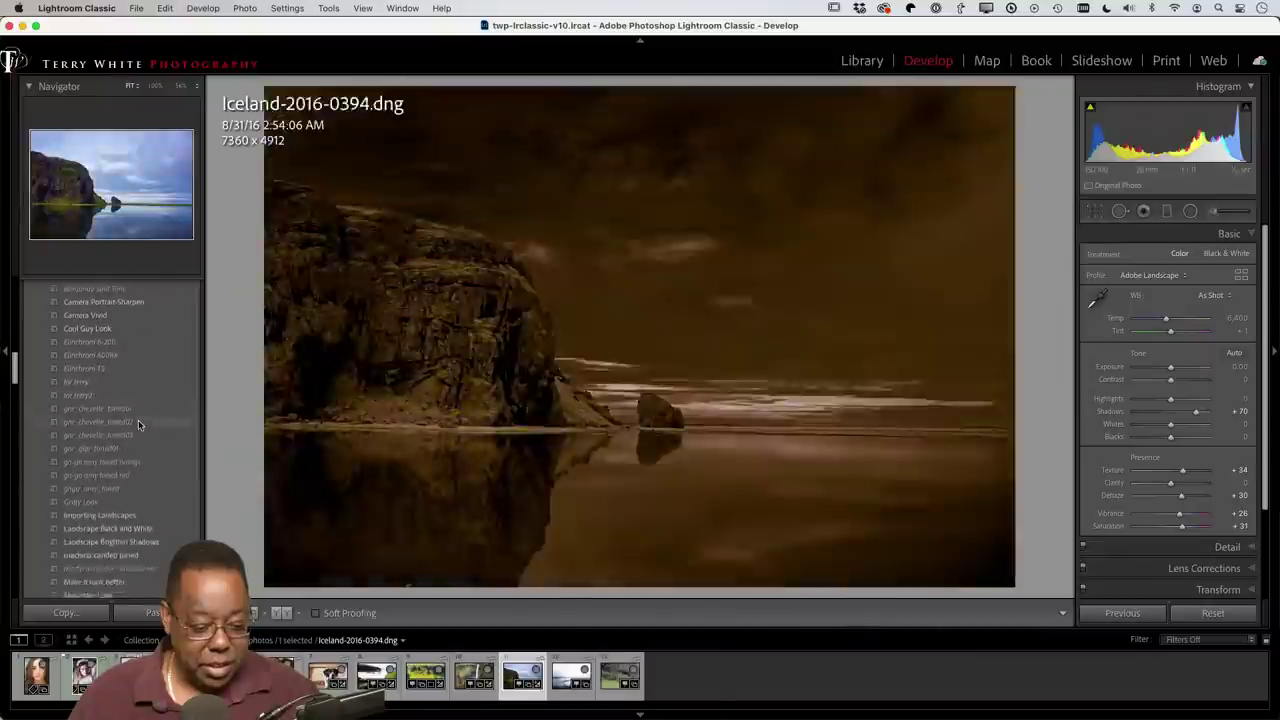
{"action": "scroll", "coordinate": [138, 425], "scroll_direction": "down", "scroll_amount": 5}
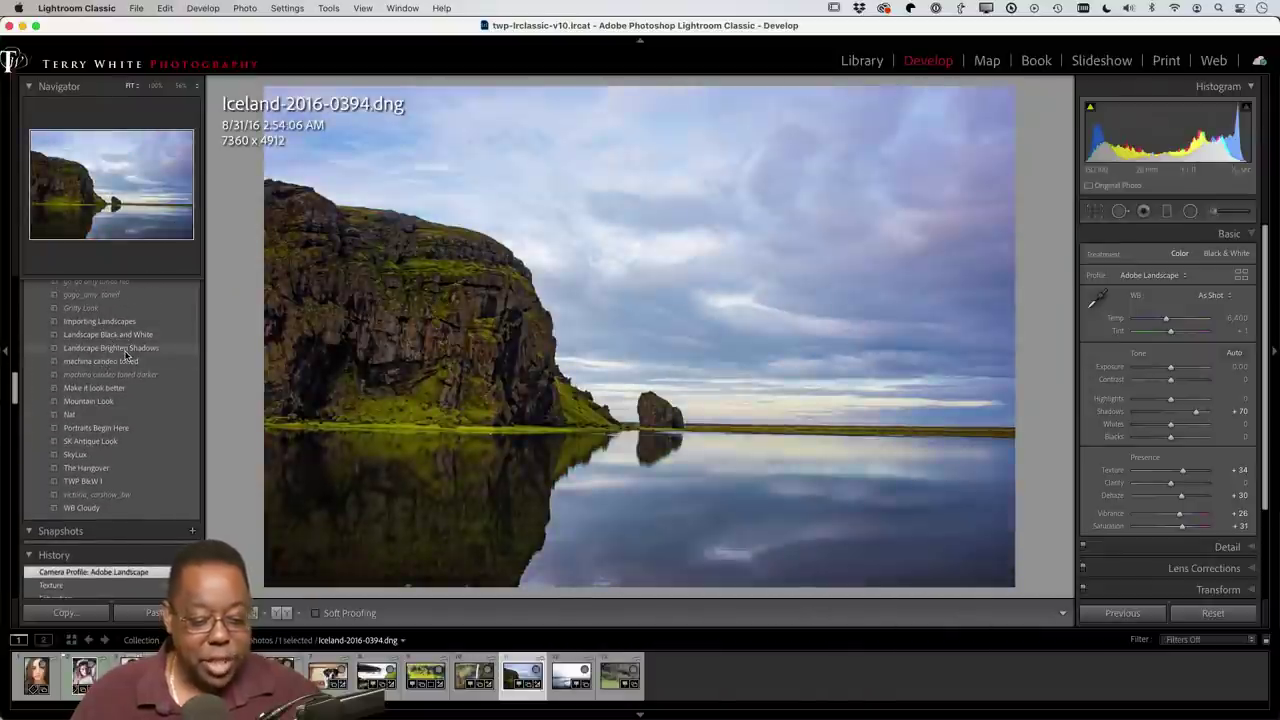
Step: Apply Landscape Brighten Shadows to Iceland-2016-0559 and Iceland-2016-0186, then return to 0559
{"action": "left_click", "coordinate": [566, 684]}
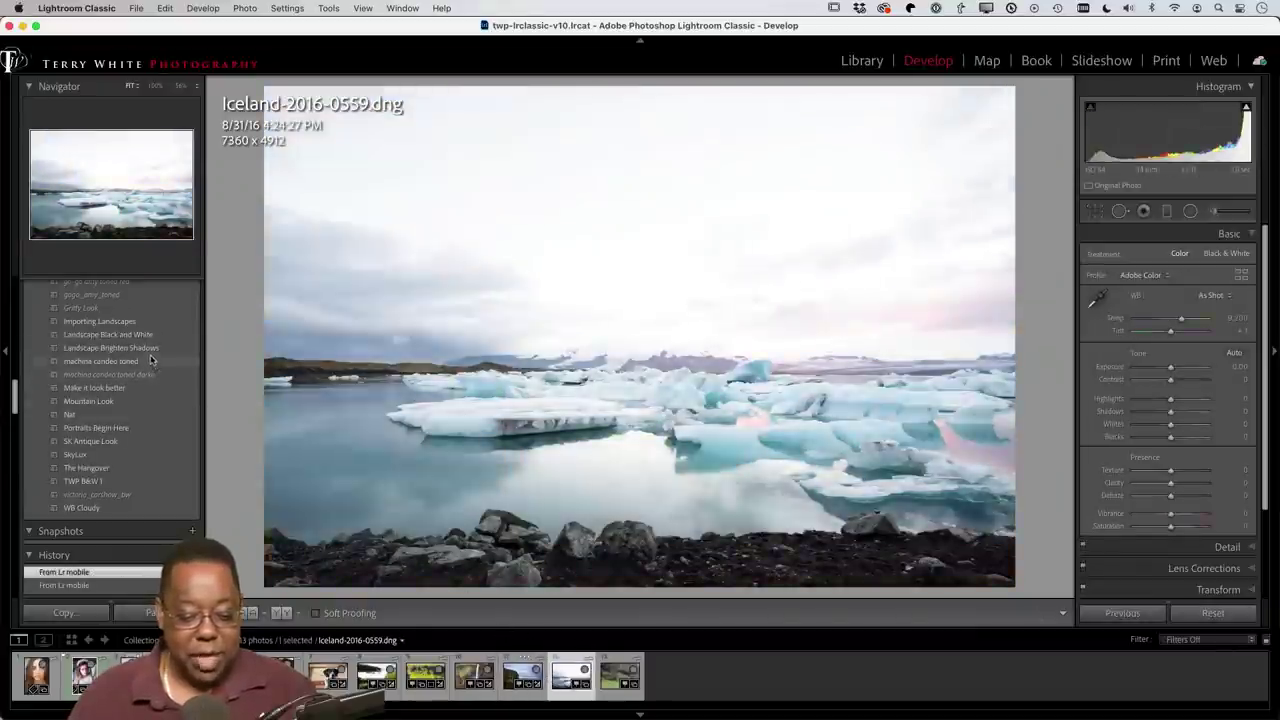
{"action": "left_click", "coordinate": [140, 348]}
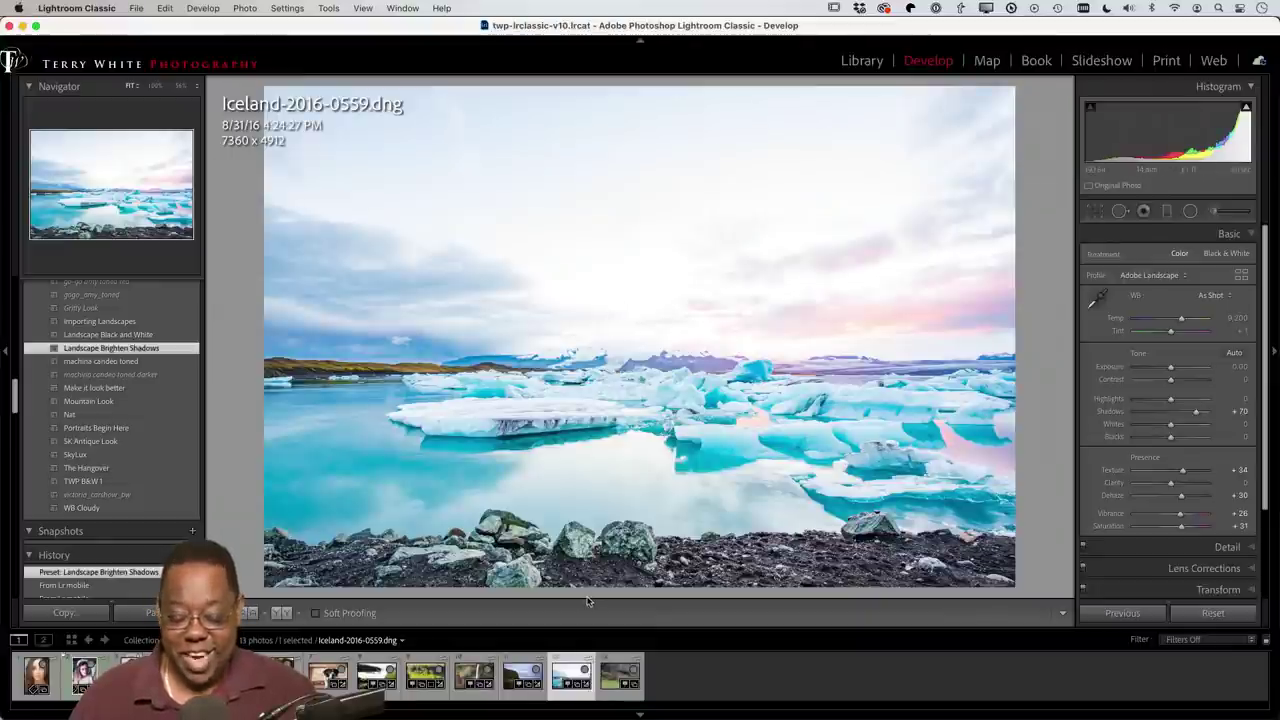
{"action": "left_click", "coordinate": [616, 676]}
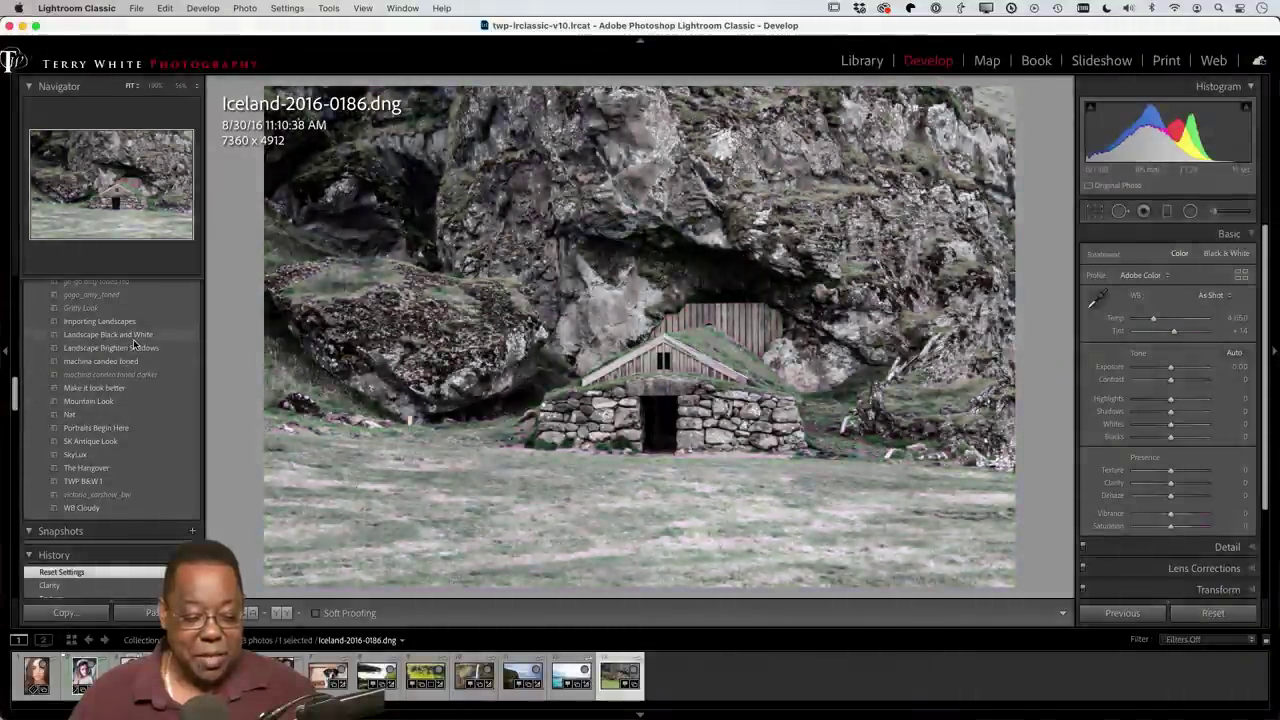
{"action": "left_click", "coordinate": [132, 346]}
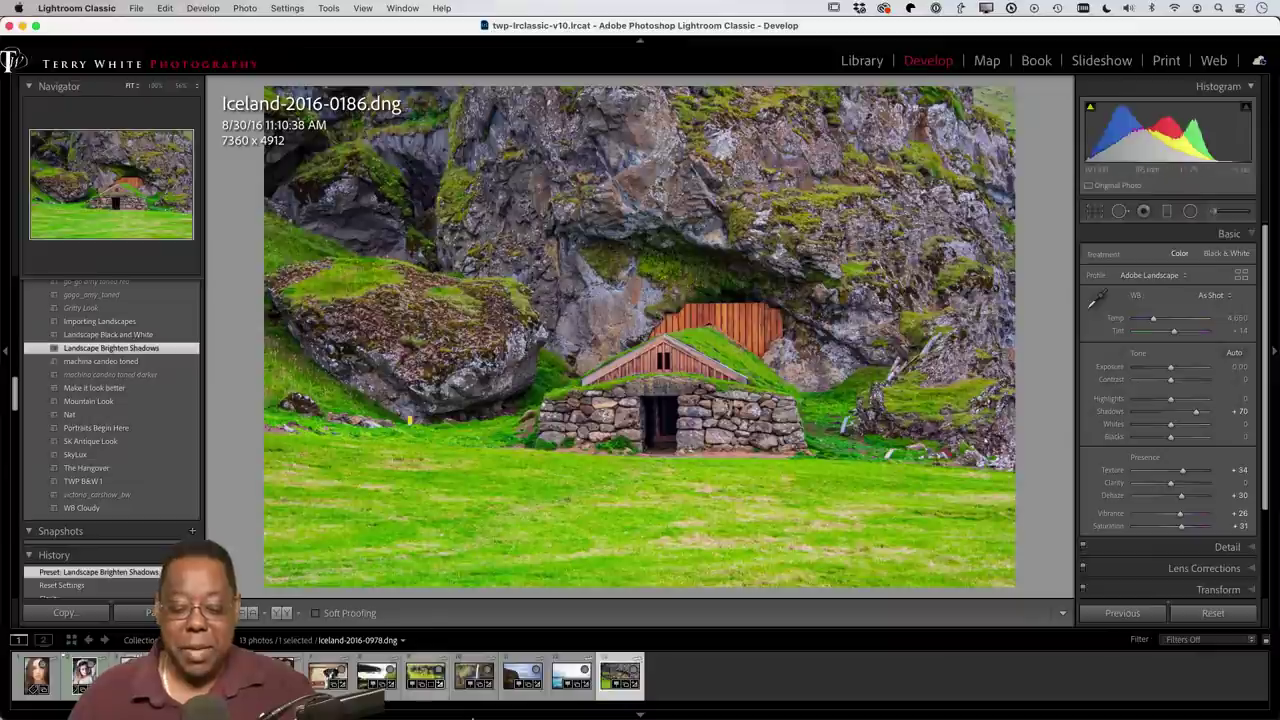
{"action": "left_click", "coordinate": [571, 676]}
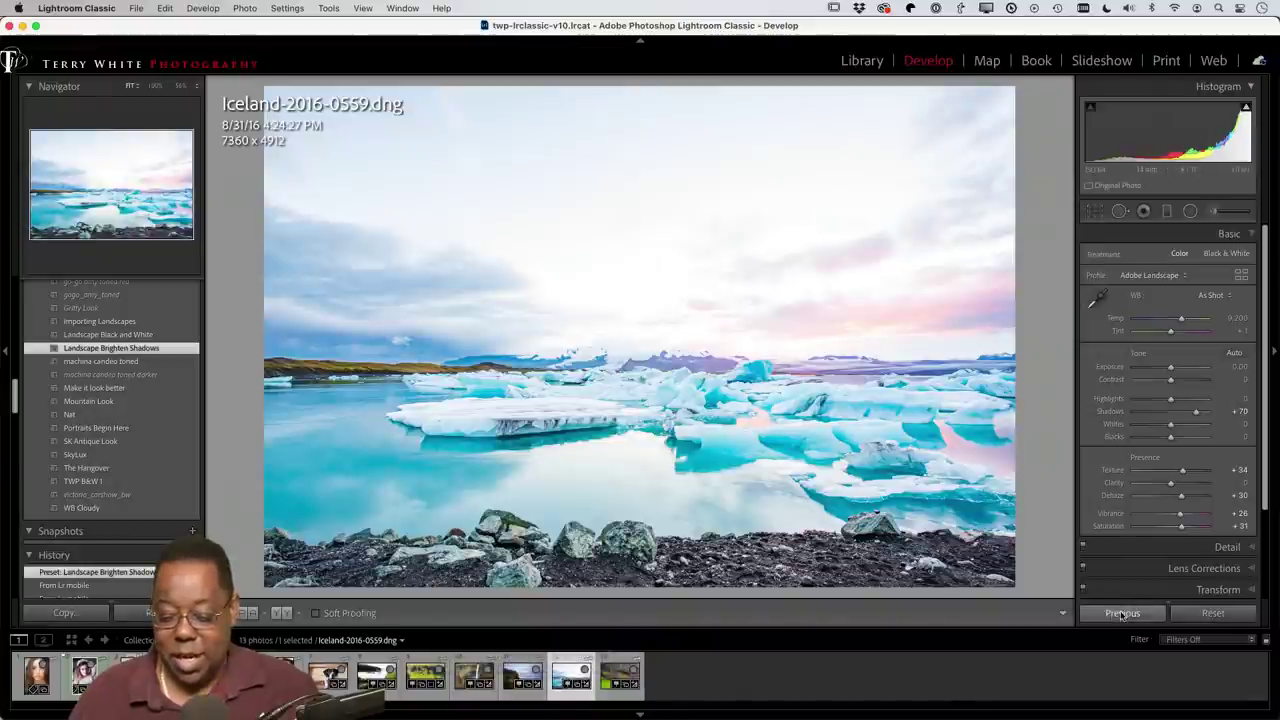
Step: Reset the lagoon photo, reapply Landscape Brighten Shadows and lower Shadows to +40
{"action": "left_click", "coordinate": [1215, 613]}
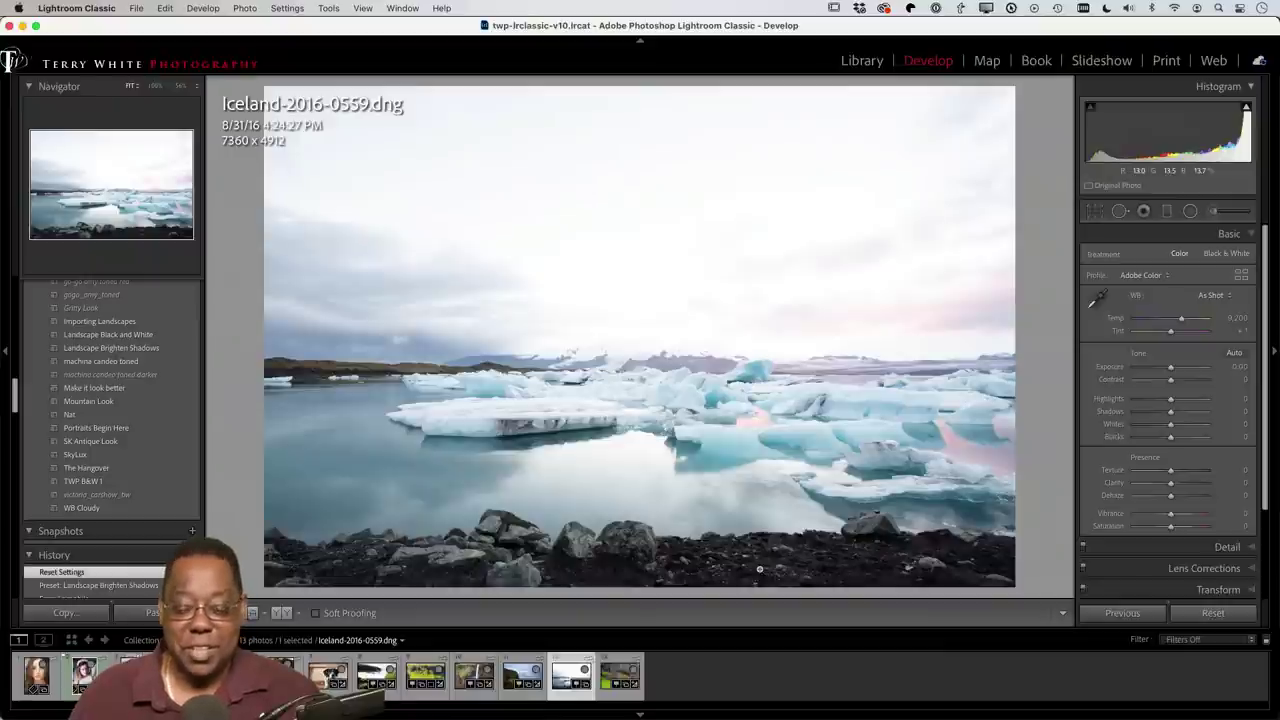
{"action": "left_click", "coordinate": [124, 347]}
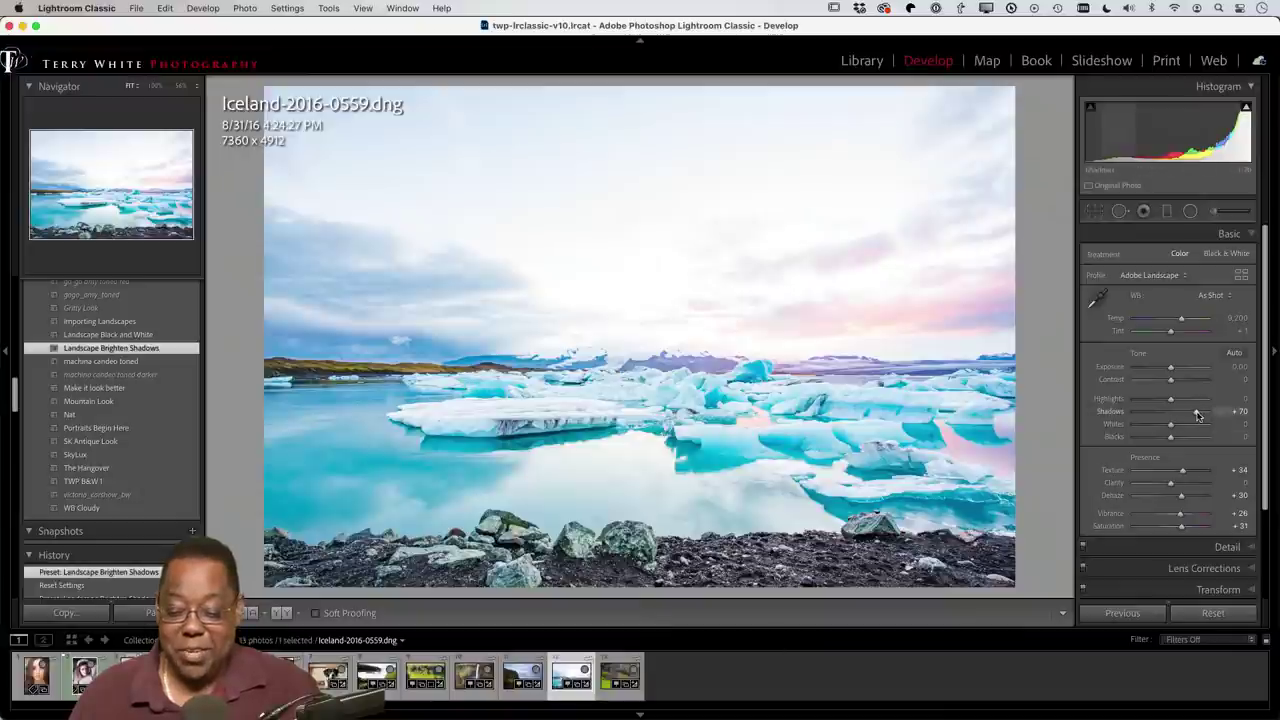
{"action": "left_click_drag", "start_coordinate": [1196, 412], "coordinate": [1185, 418]}
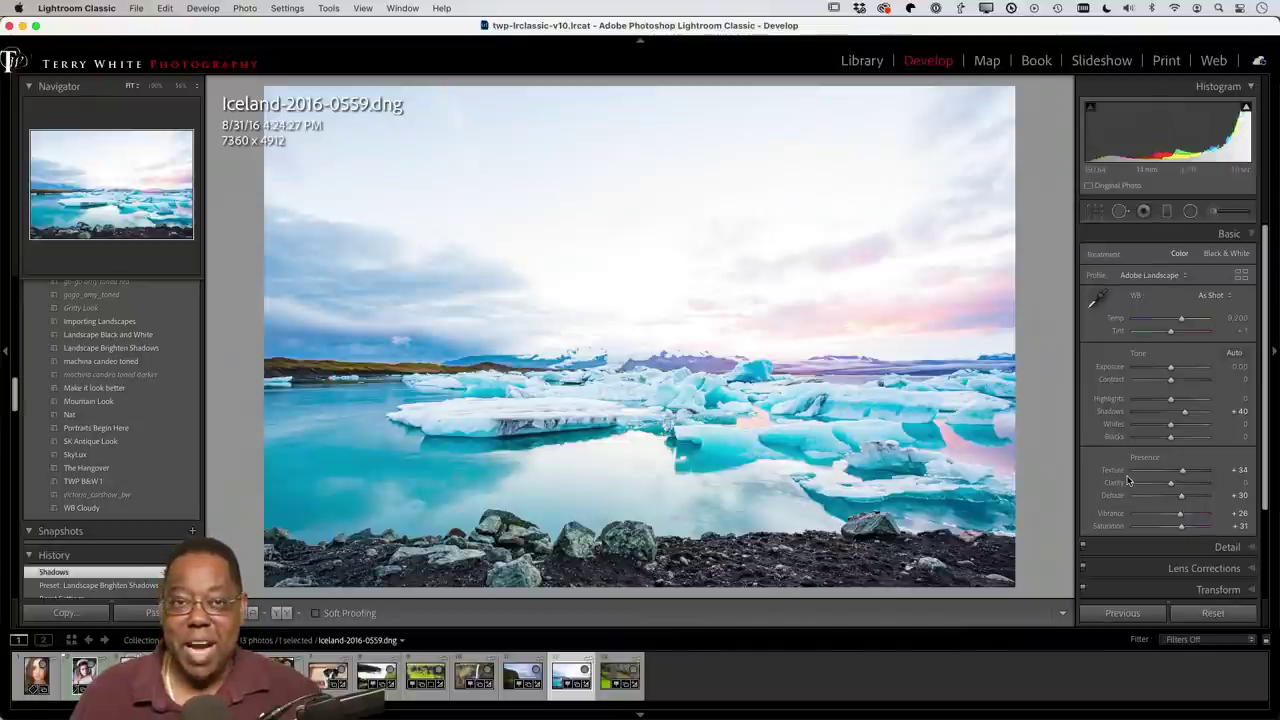
Step: On the turf-hut photo, zero Shadows and undo it, keeping +70
{"action": "left_click", "coordinate": [617, 679]}
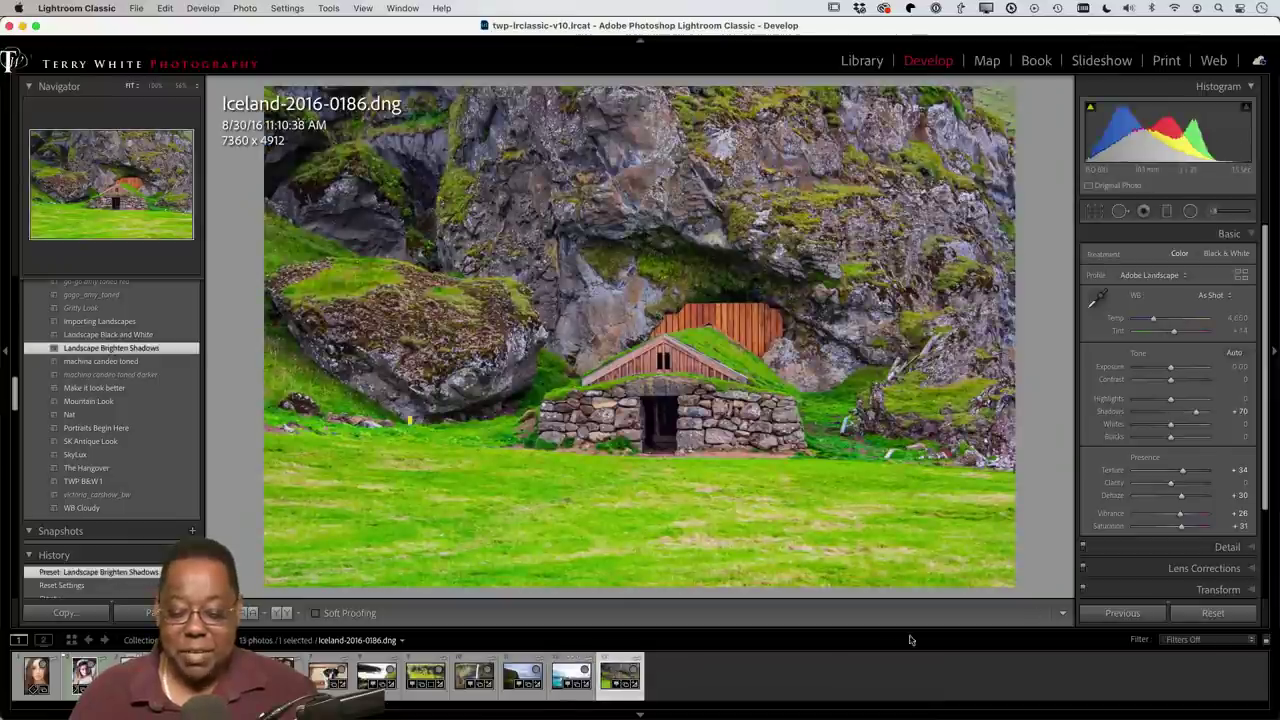
{"action": "double_click", "coordinate": [1196, 413]}
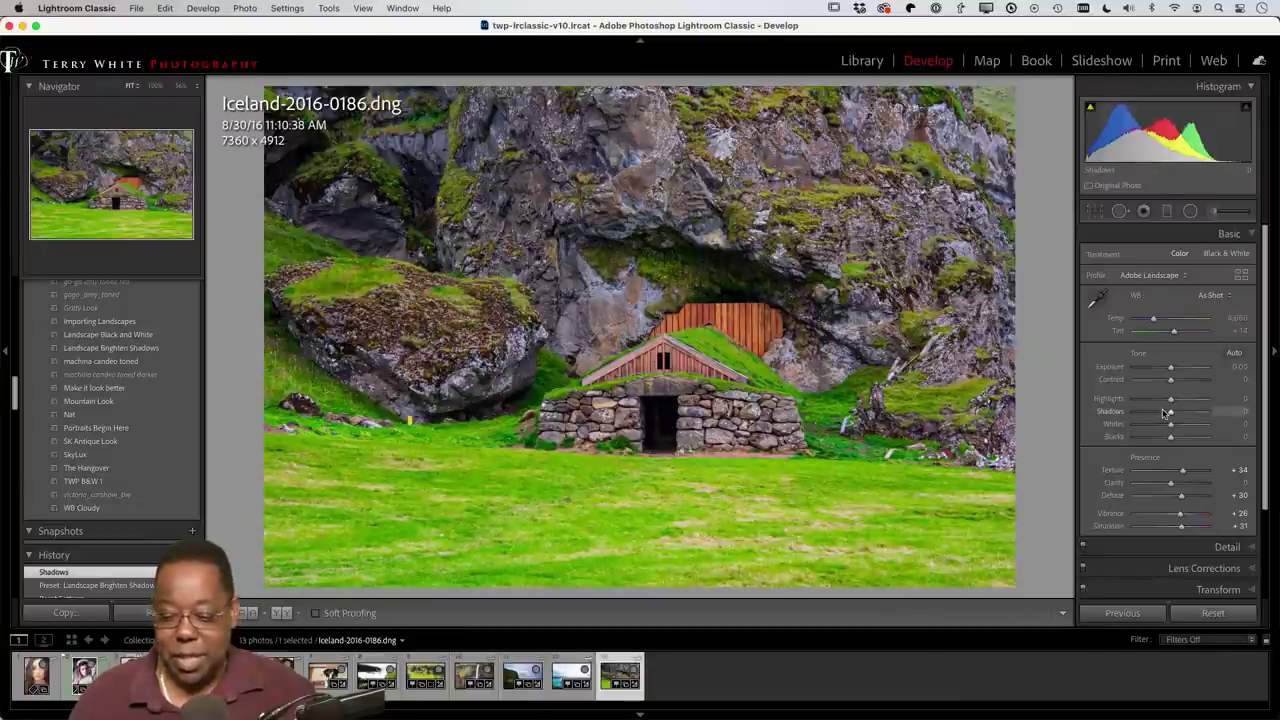
{"action": "key", "text": "super+z"}
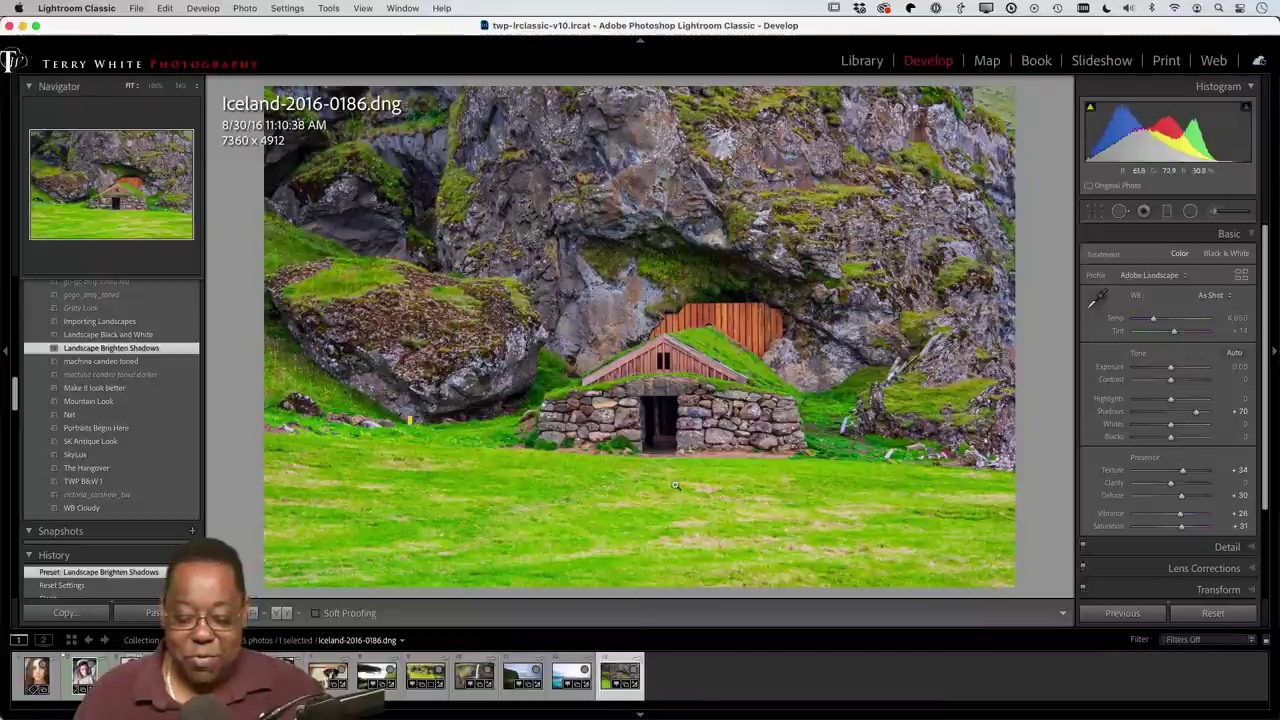
Step: Set the lagoon photo to Exposure -1.20, Dehaze +51 and Shadows +55, discarding Auto tone
{"action": "left_click", "coordinate": [565, 675]}
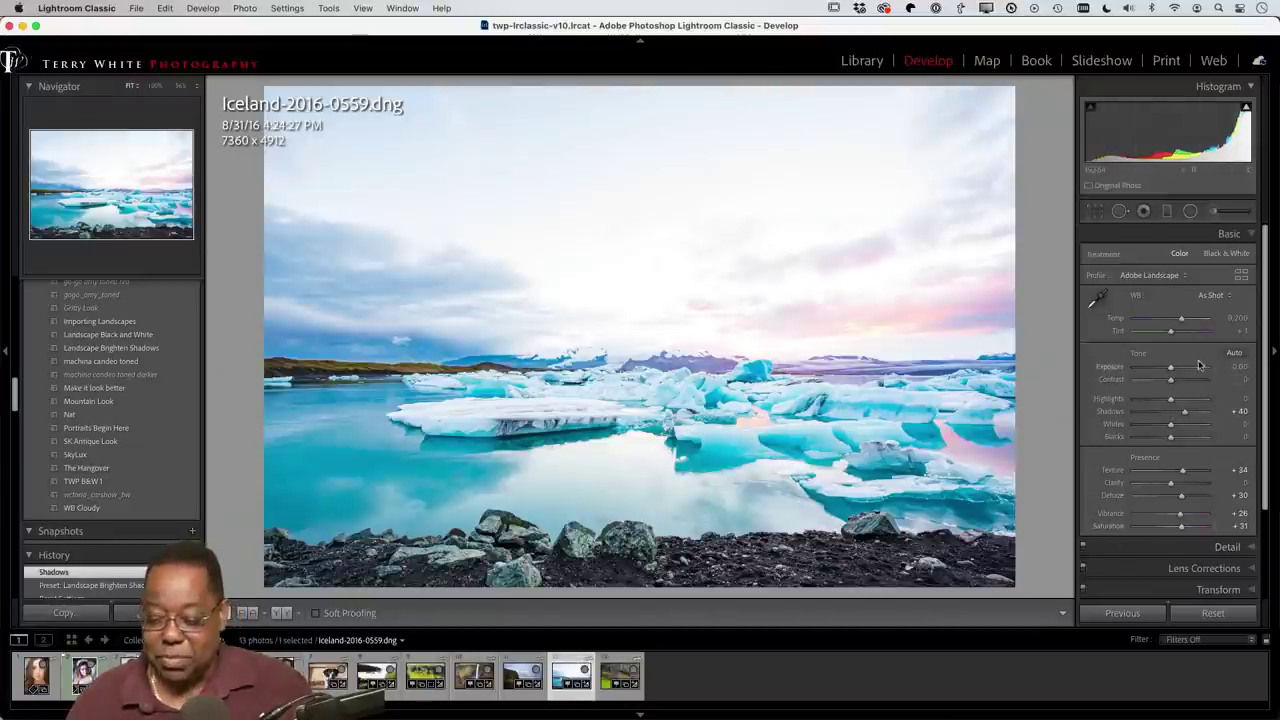
{"action": "left_click", "coordinate": [1233, 353]}
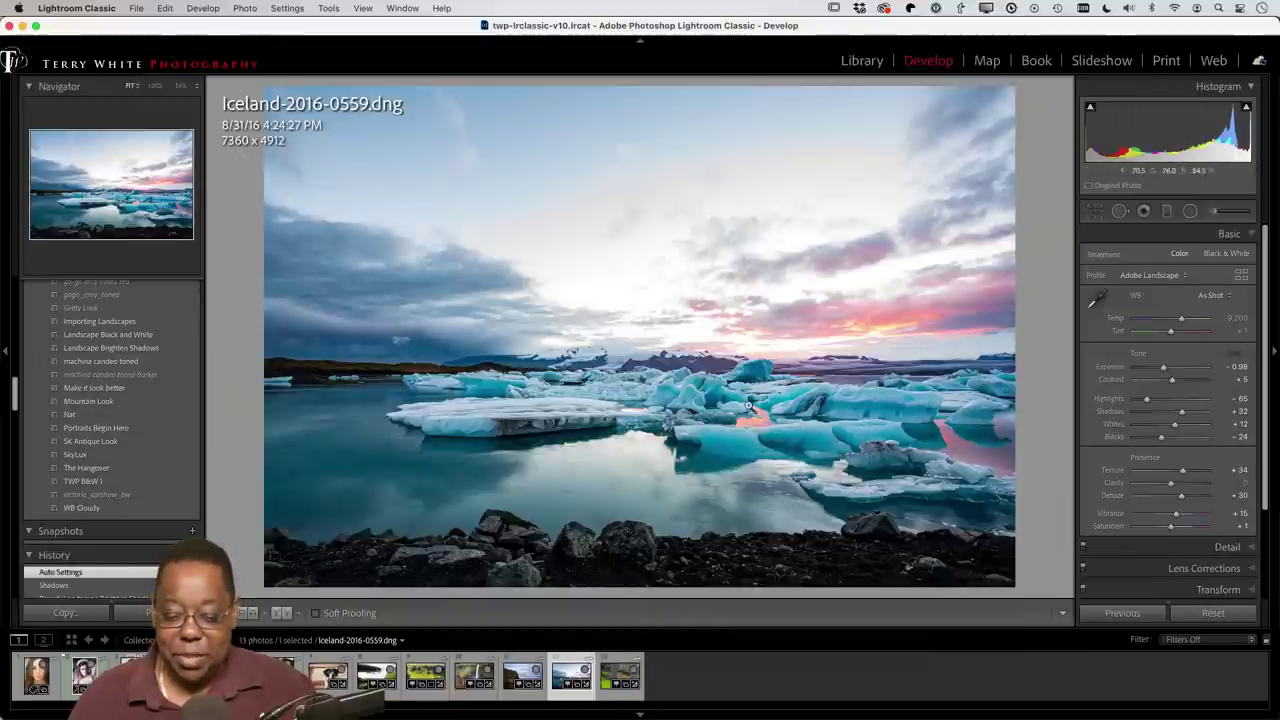
{"action": "key", "text": "super+z"}
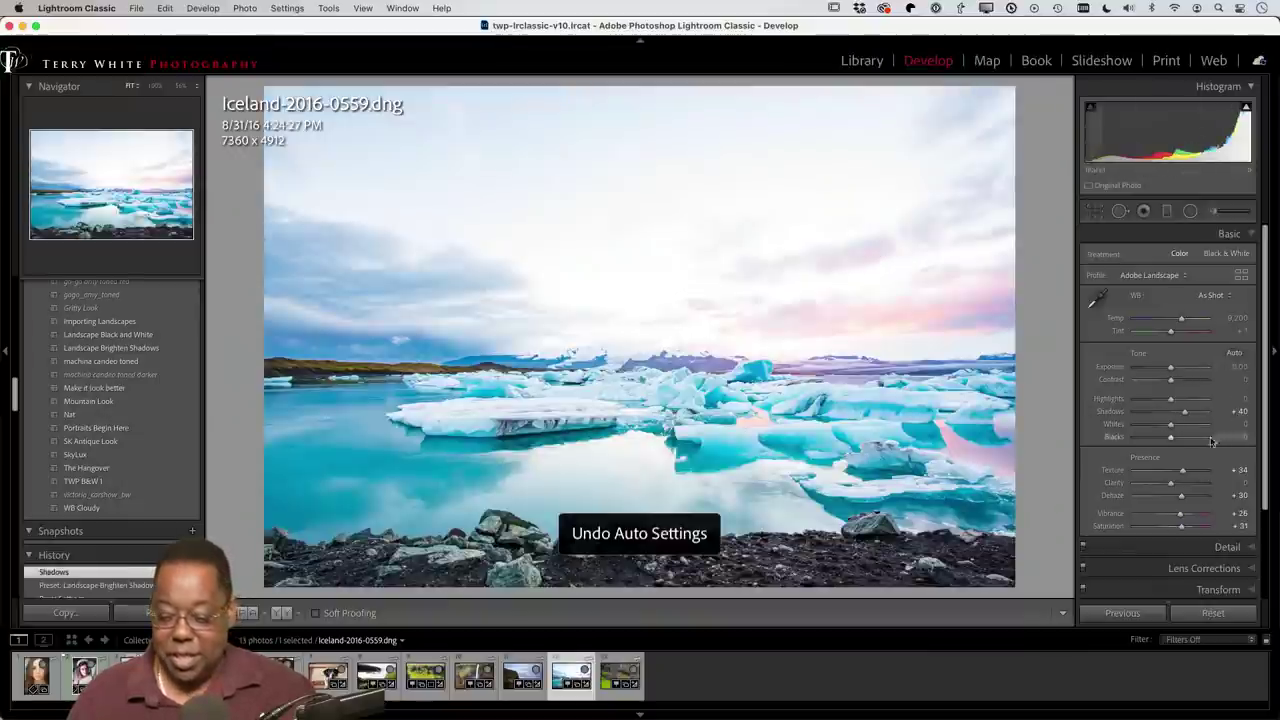
{"action": "left_click_drag", "start_coordinate": [1171, 368], "coordinate": [1161, 372]}
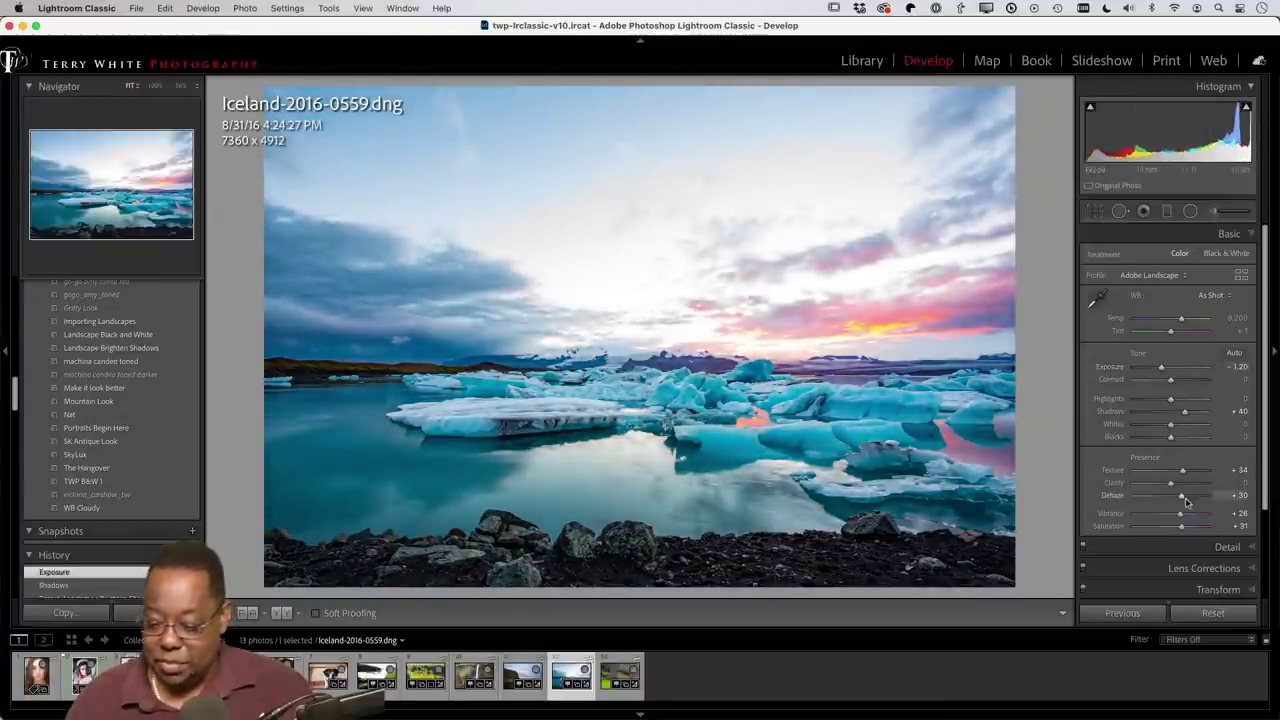
{"action": "left_click_drag", "start_coordinate": [1183, 500], "coordinate": [1189, 498]}
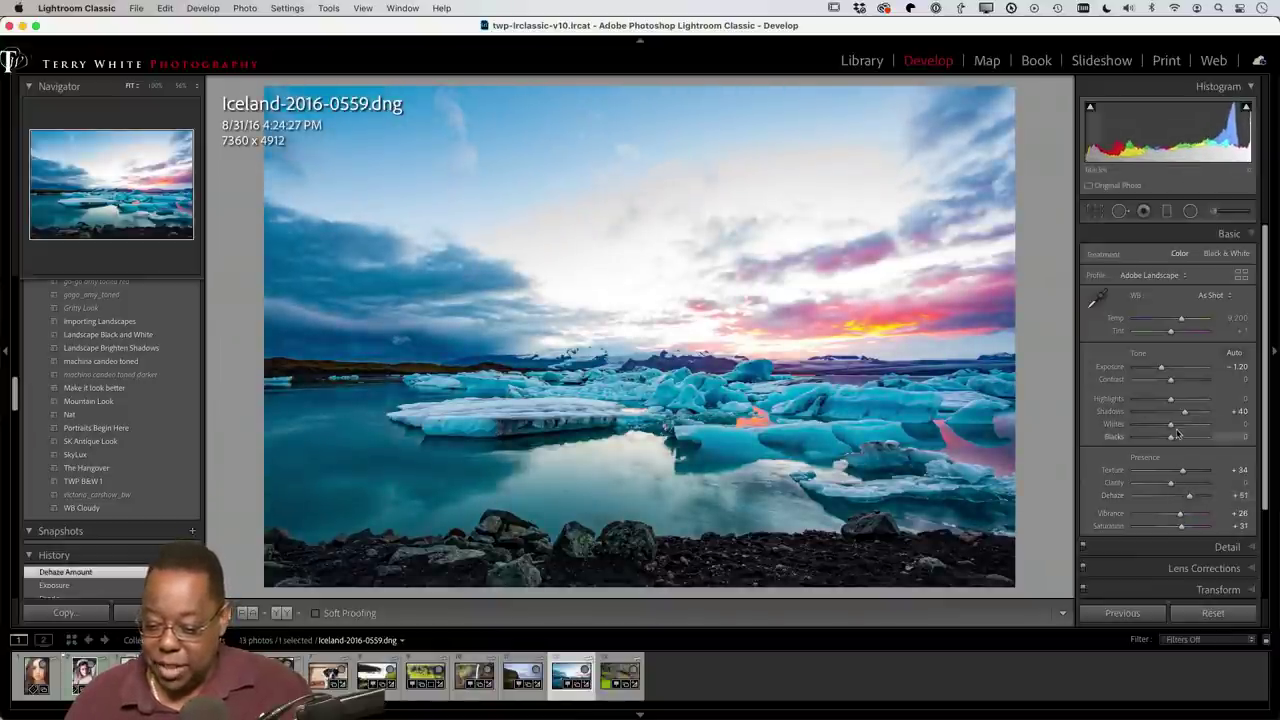
{"action": "left_click_drag", "start_coordinate": [1188, 420], "coordinate": [1191, 419]}
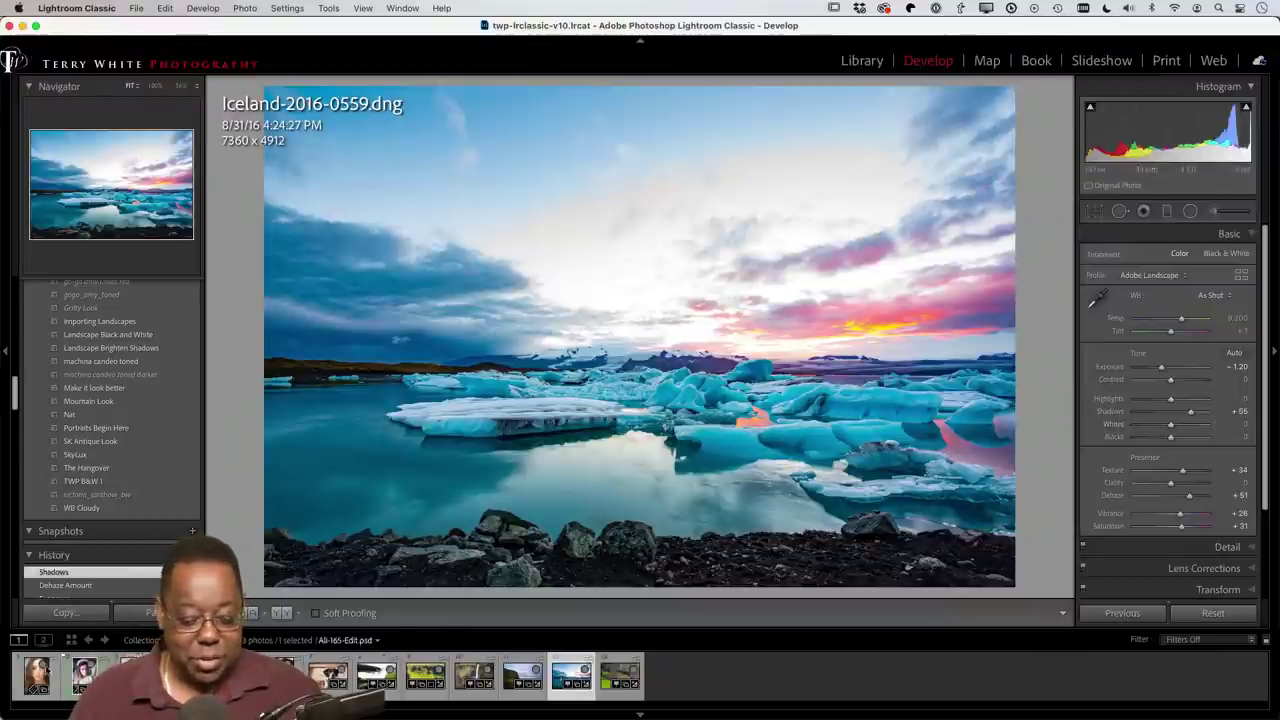
Step: Load the brown-haired woman's close-up portrait from the filmstrip
{"action": "left_click", "coordinate": [28, 686]}
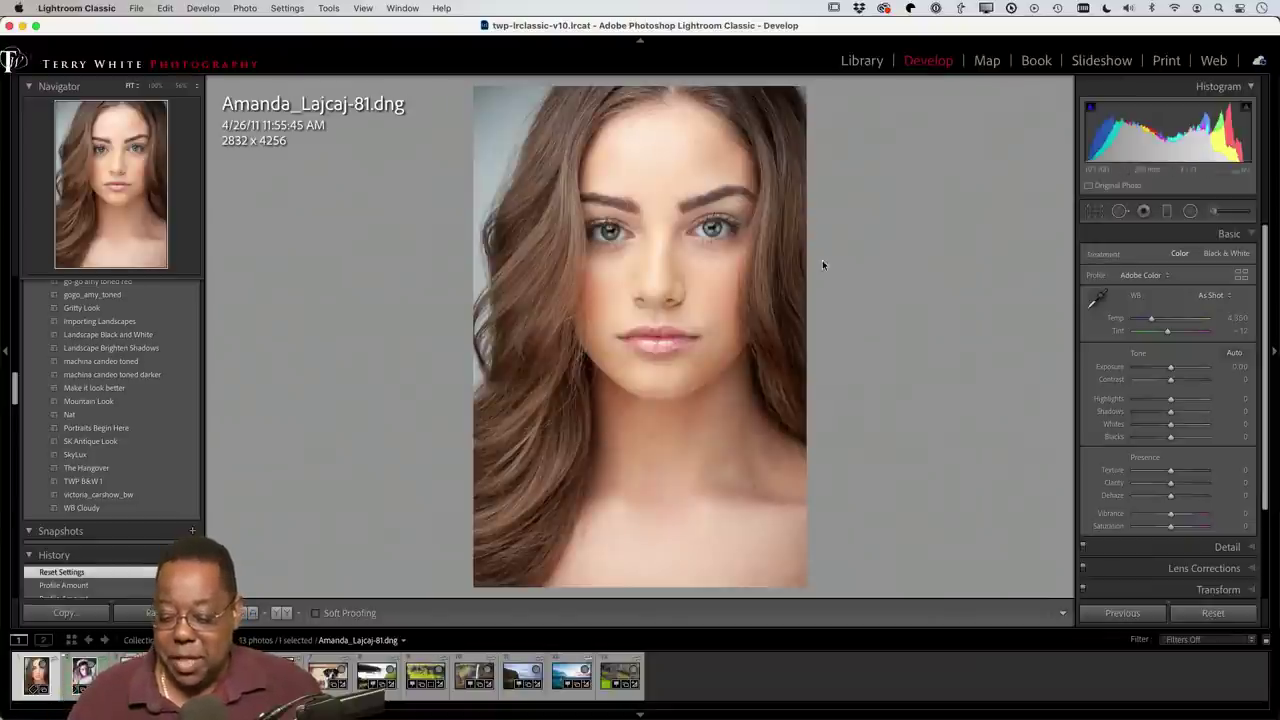
Step: Reset the portrait and show its Detail panel: Amount 40, Radius 1.0, Detail 25, Masking 0
{"action": "scroll", "coordinate": [1169, 500], "scroll_direction": "down", "scroll_amount": 4}
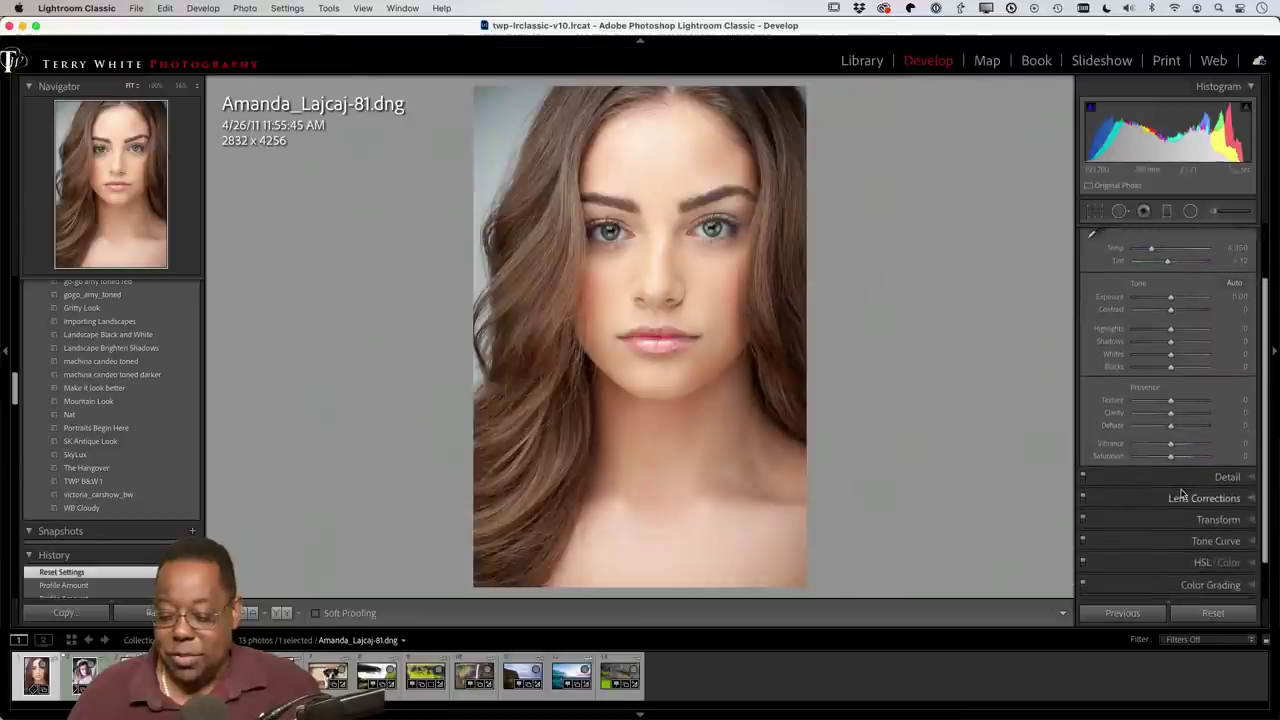
{"action": "left_click", "coordinate": [1213, 613]}
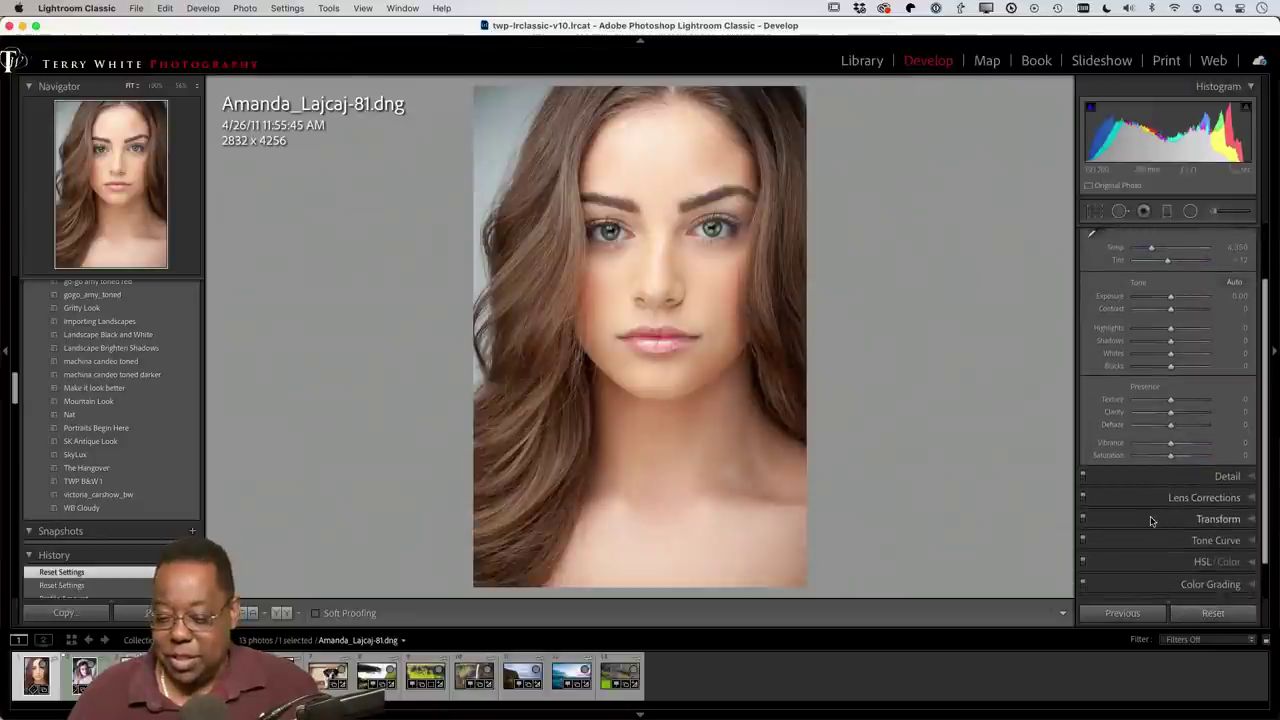
{"action": "left_click", "coordinate": [1216, 479]}
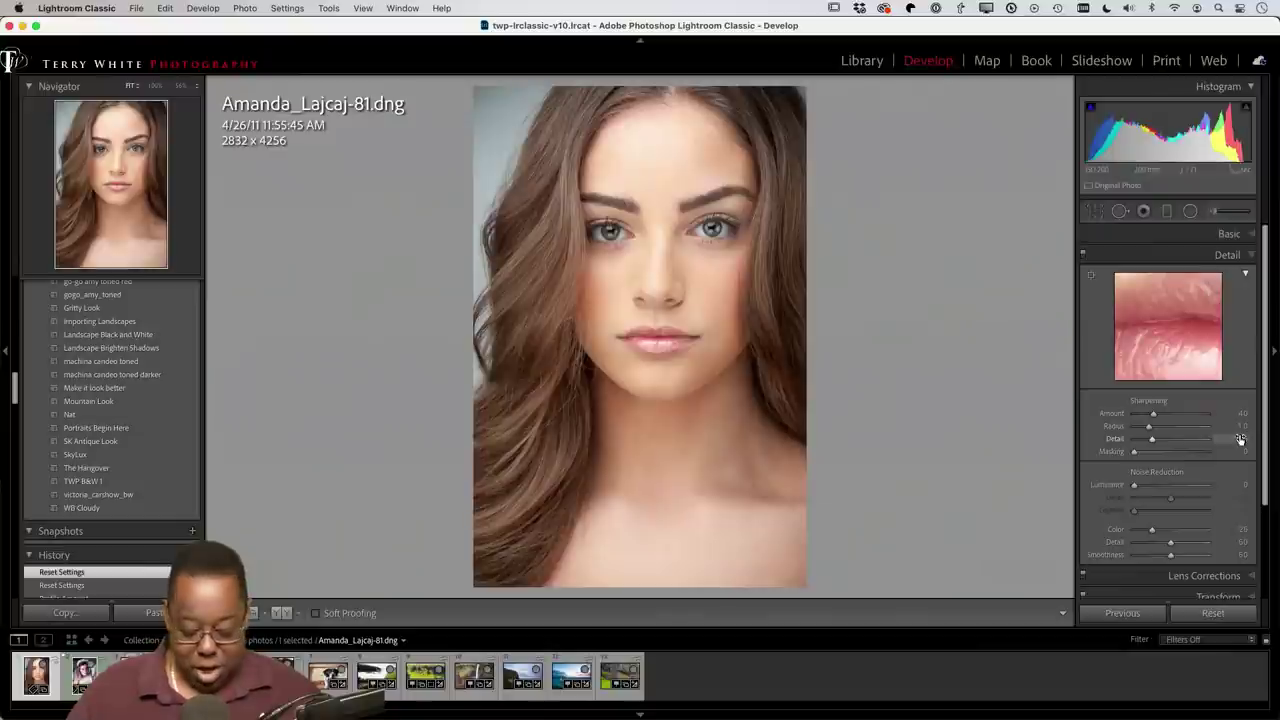
{"action": "key", "text": "alt"}
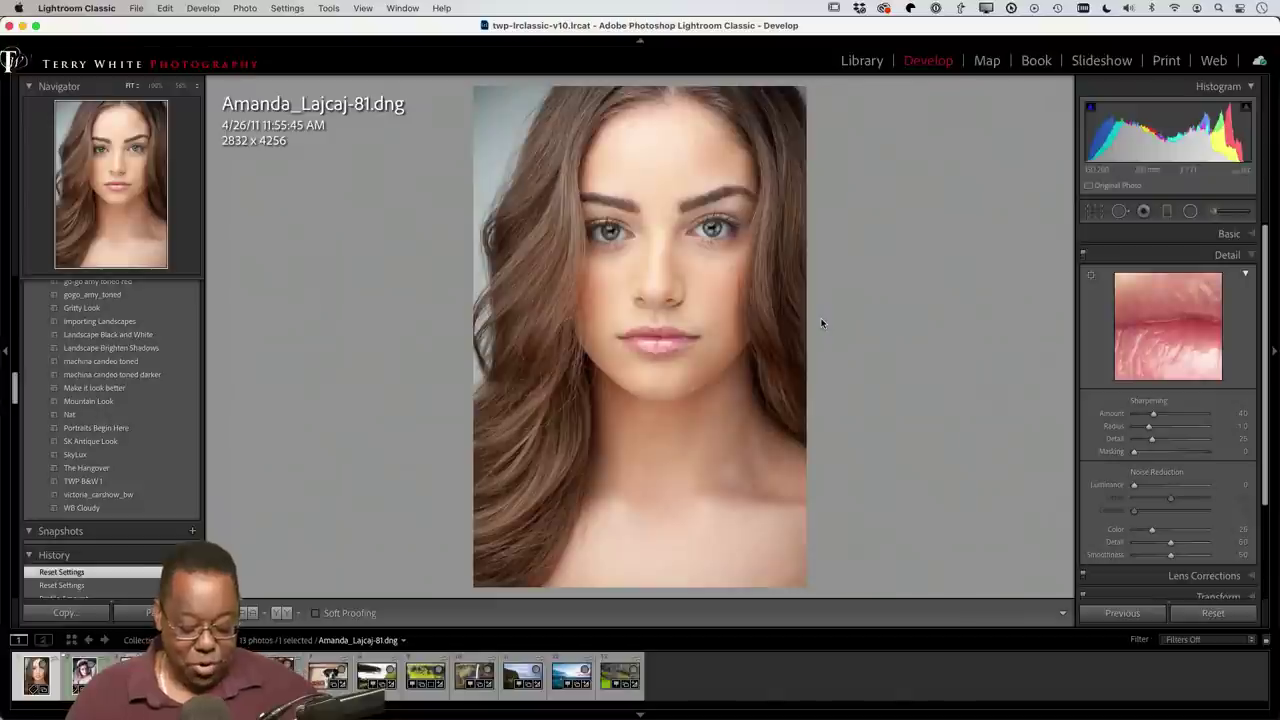
{"action": "key", "text": "alt"}
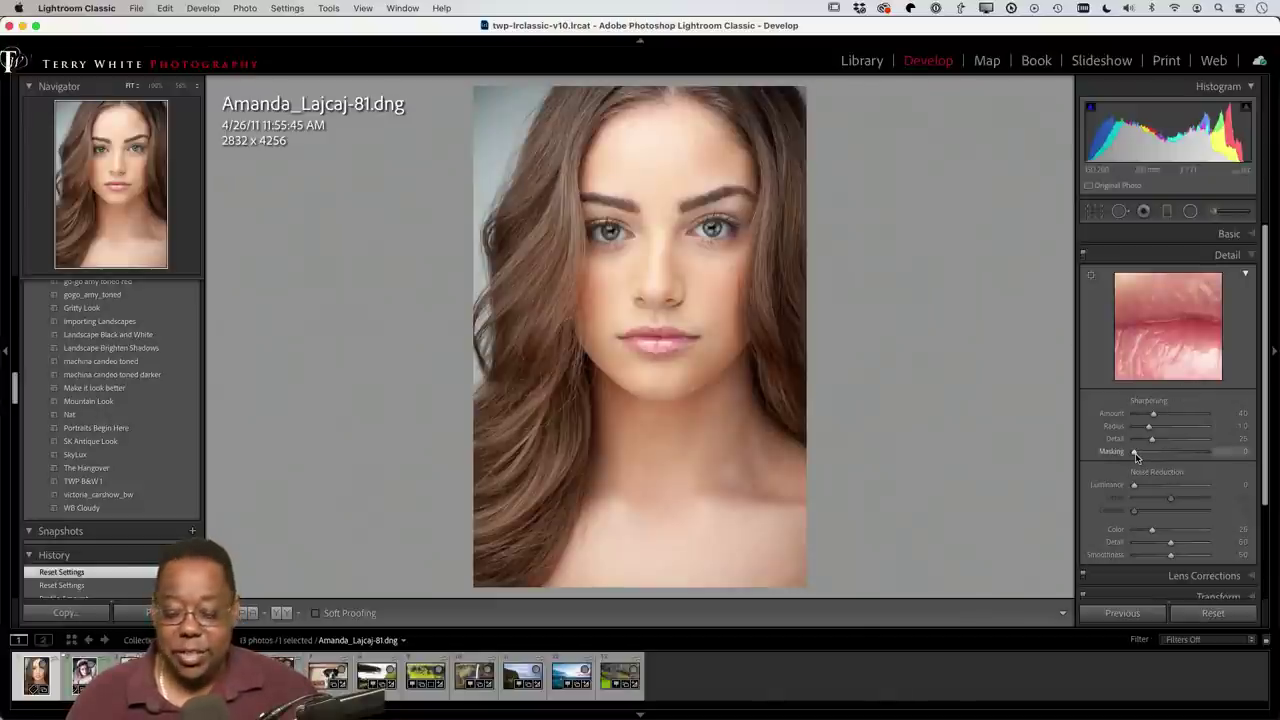
Step: Raise the Detail panel's sharpening Masking to about 65 while viewing the Alt edge-mask preview
{"action": "mouse_move", "coordinate": [1135, 455]}
{"action": "left_mouse_down"}
{"action": "mouse_move", "coordinate": [1190, 455]}
{"action": "mouse_move", "coordinate": [1110, 461]}
{"action": "mouse_move", "coordinate": [1162, 453]}
{"action": "mouse_move", "coordinate": [1128, 456]}
{"action": "left_mouse_up"}
{"action": "key", "text": "alt"}
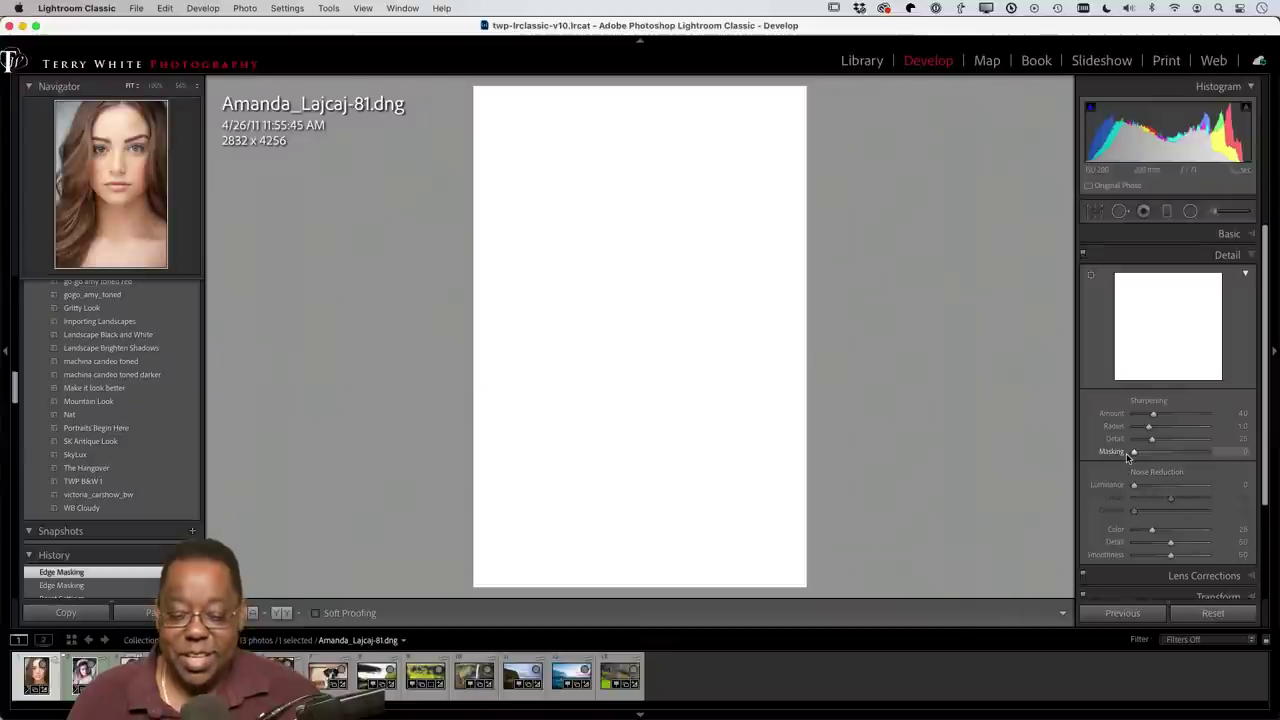
{"action": "left_click_drag", "start_coordinate": [1128, 456], "coordinate": [1182, 455]}
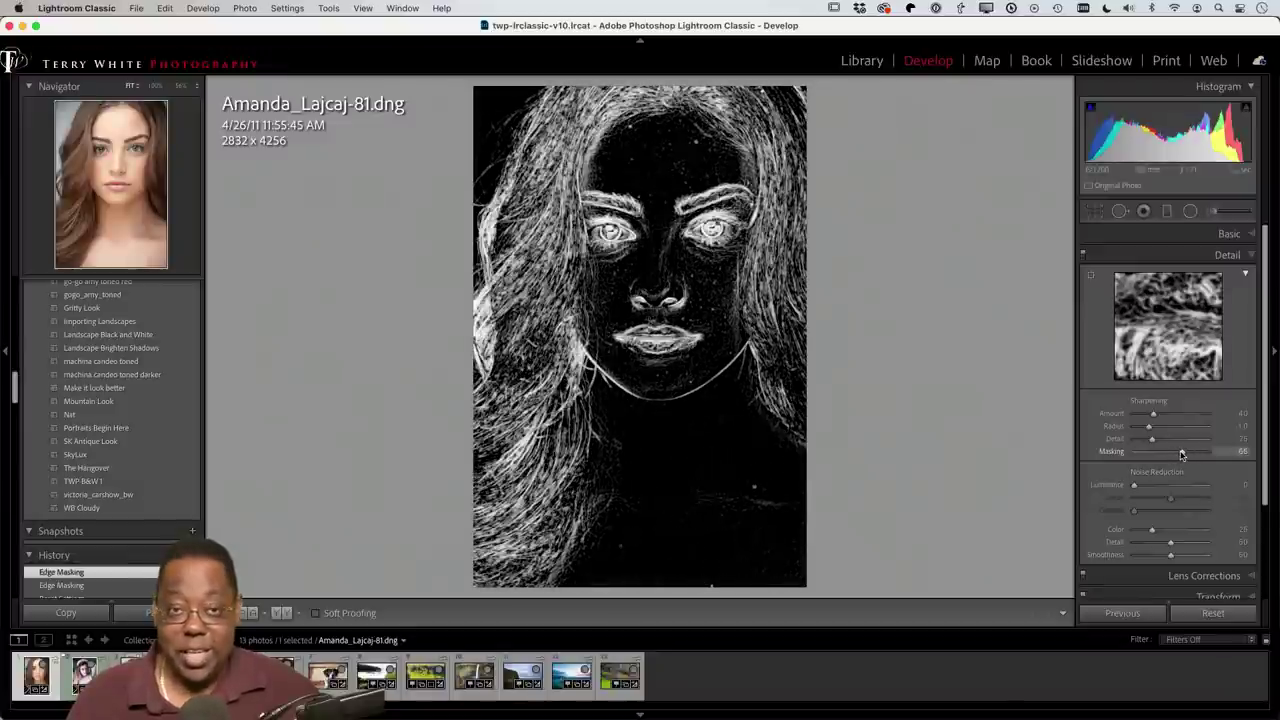
{"action": "left_click_drag", "start_coordinate": [1181, 455], "coordinate": [1183, 455]}
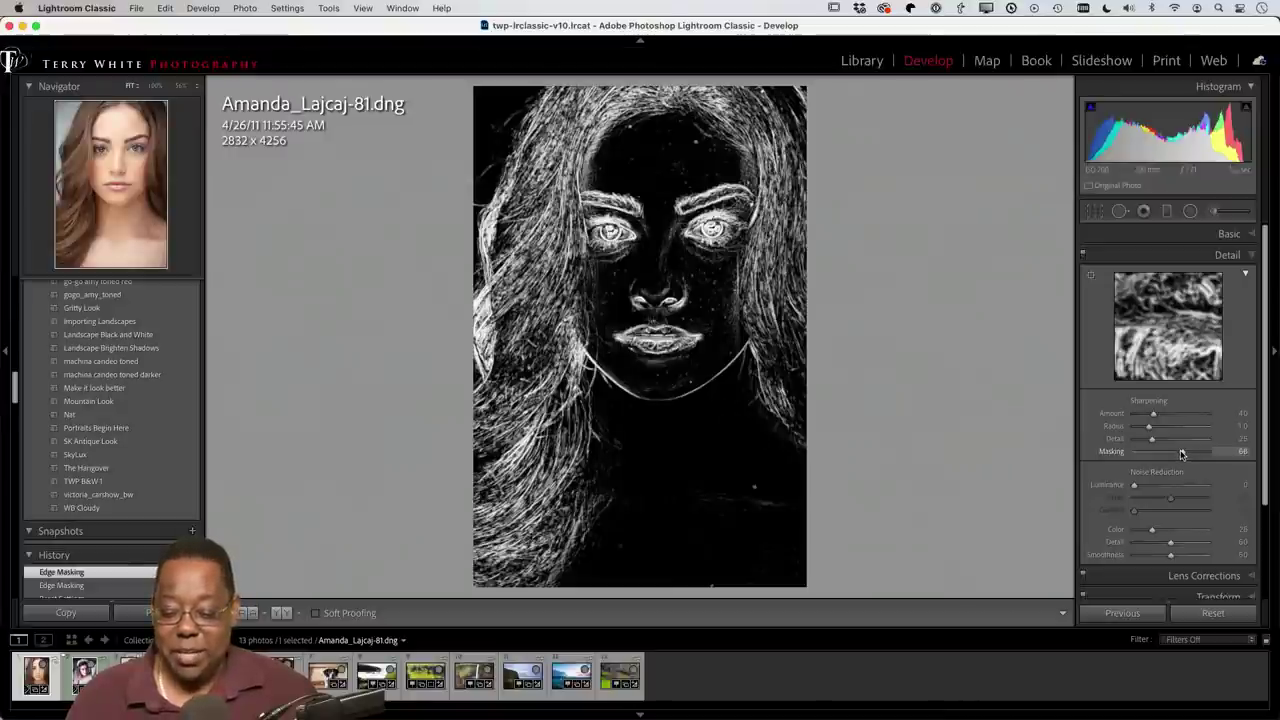
{"action": "left_click_drag", "start_coordinate": [1181, 455], "coordinate": [1180, 455]}
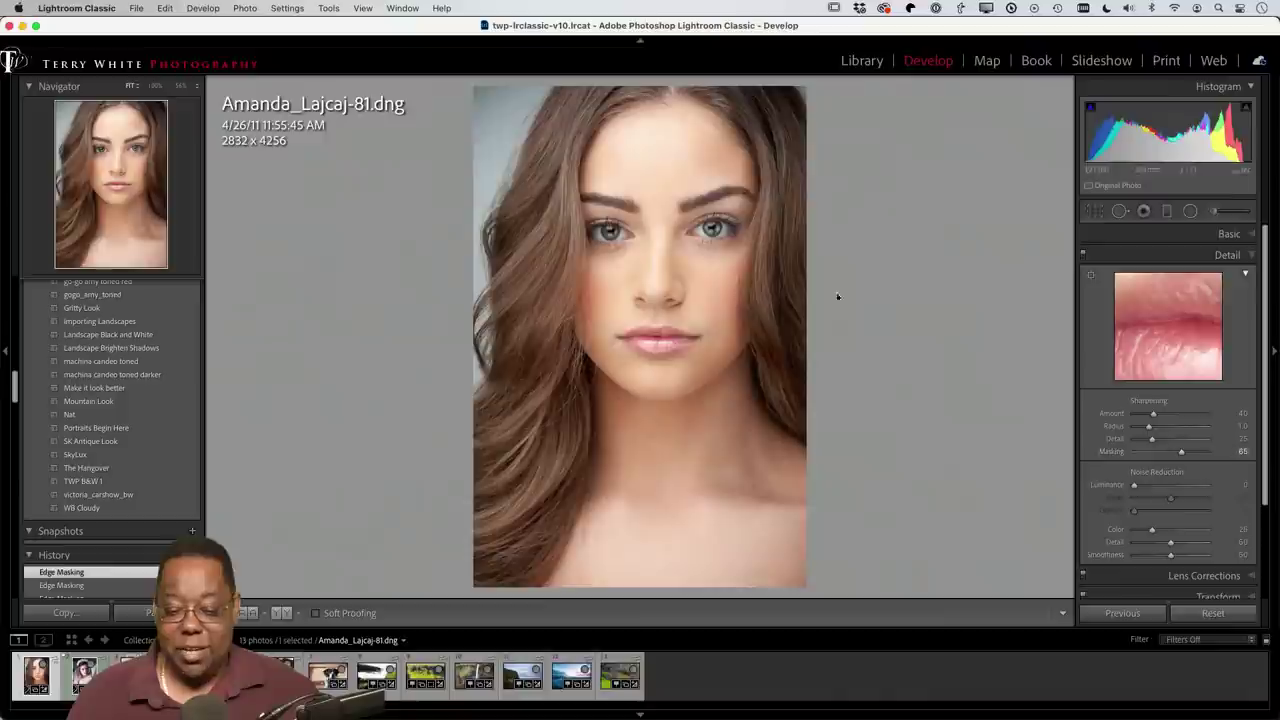
Step: Zoom in on the eyes, test sharpening Amount at 150, settle near 50, then zoom out
{"action": "left_click", "coordinate": [597, 212]}
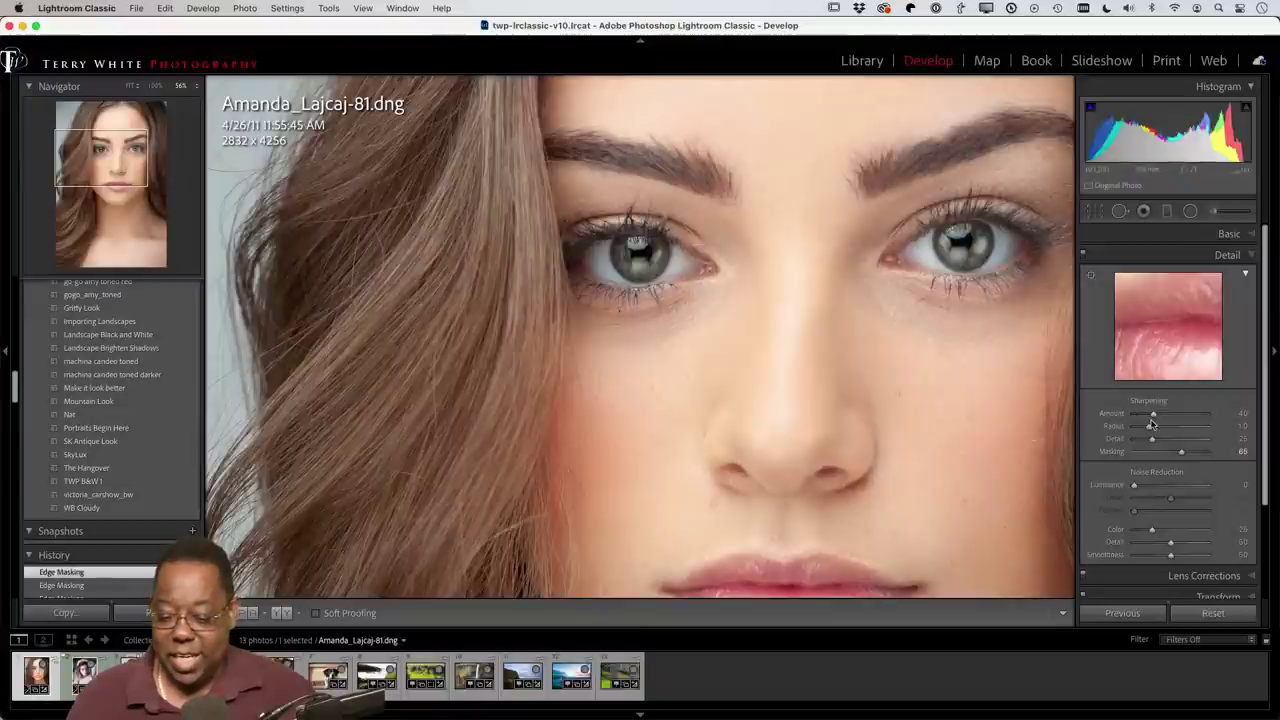
{"action": "left_click_drag", "start_coordinate": [1153, 413], "coordinate": [1248, 413]}
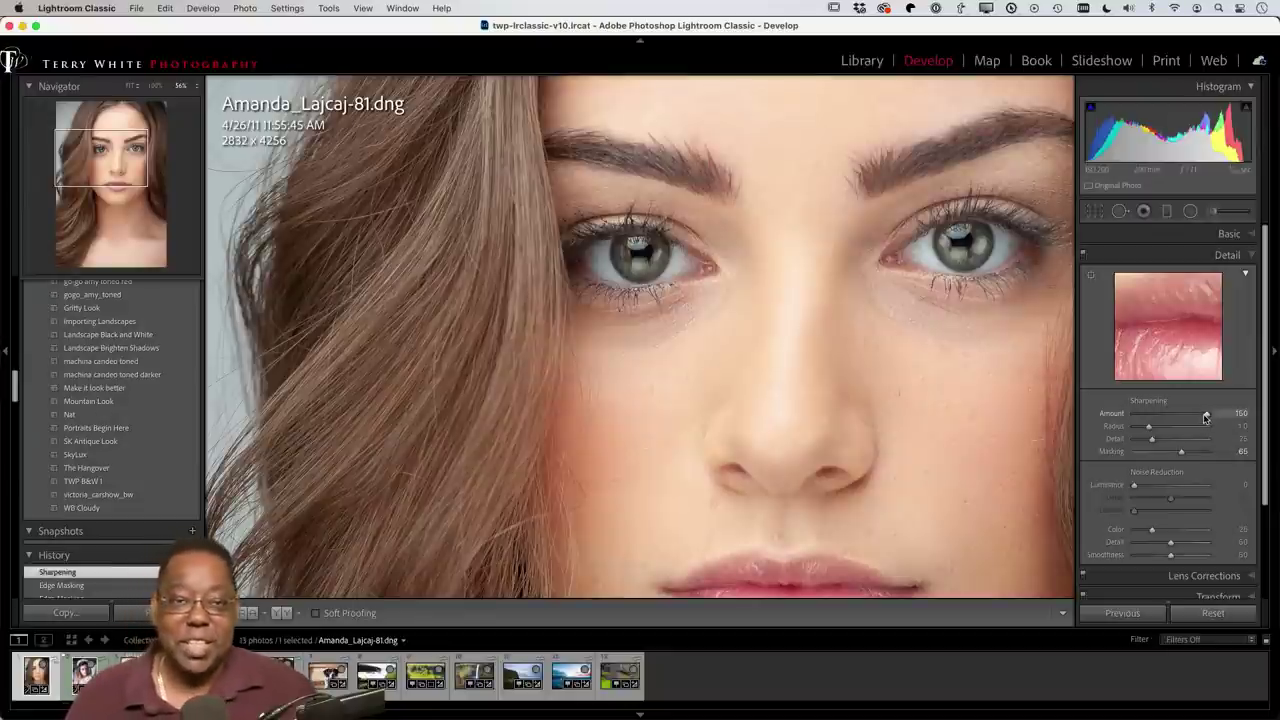
{"action": "left_click_drag", "start_coordinate": [1205, 417], "coordinate": [1155, 424]}
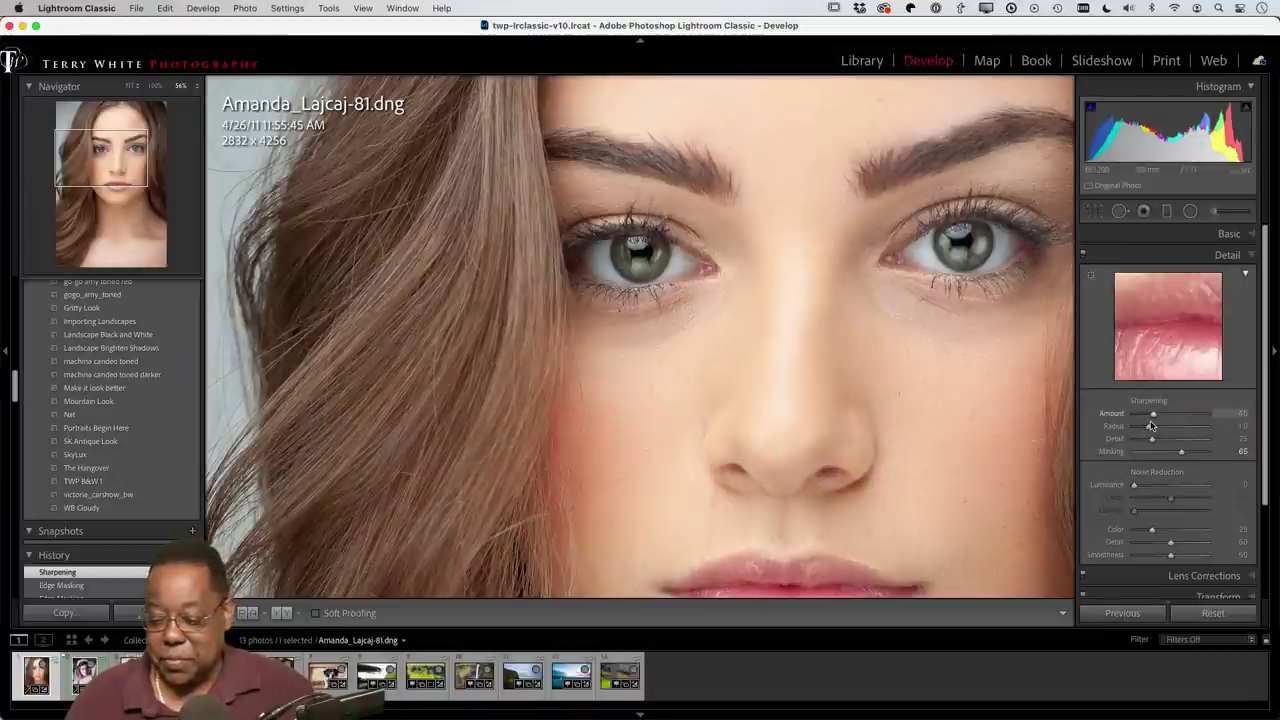
{"action": "left_click_drag", "start_coordinate": [1150, 426], "coordinate": [1154, 420]}
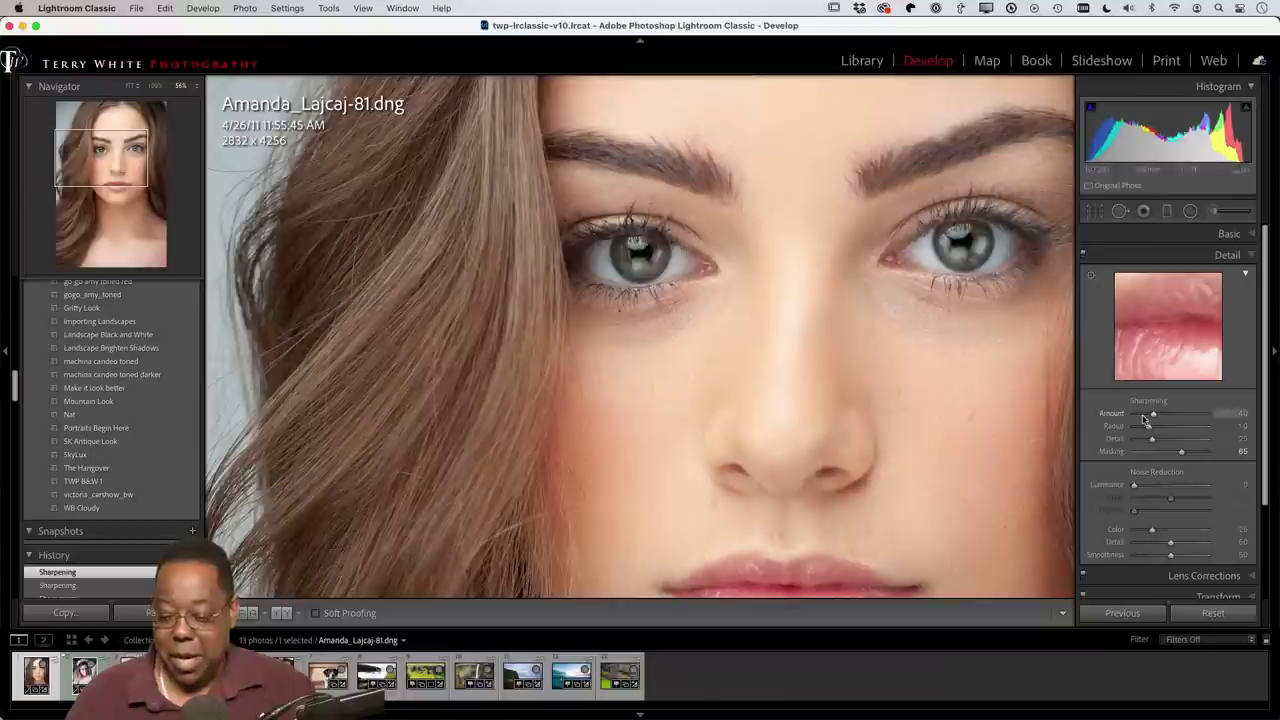
{"action": "left_click", "coordinate": [905, 351]}
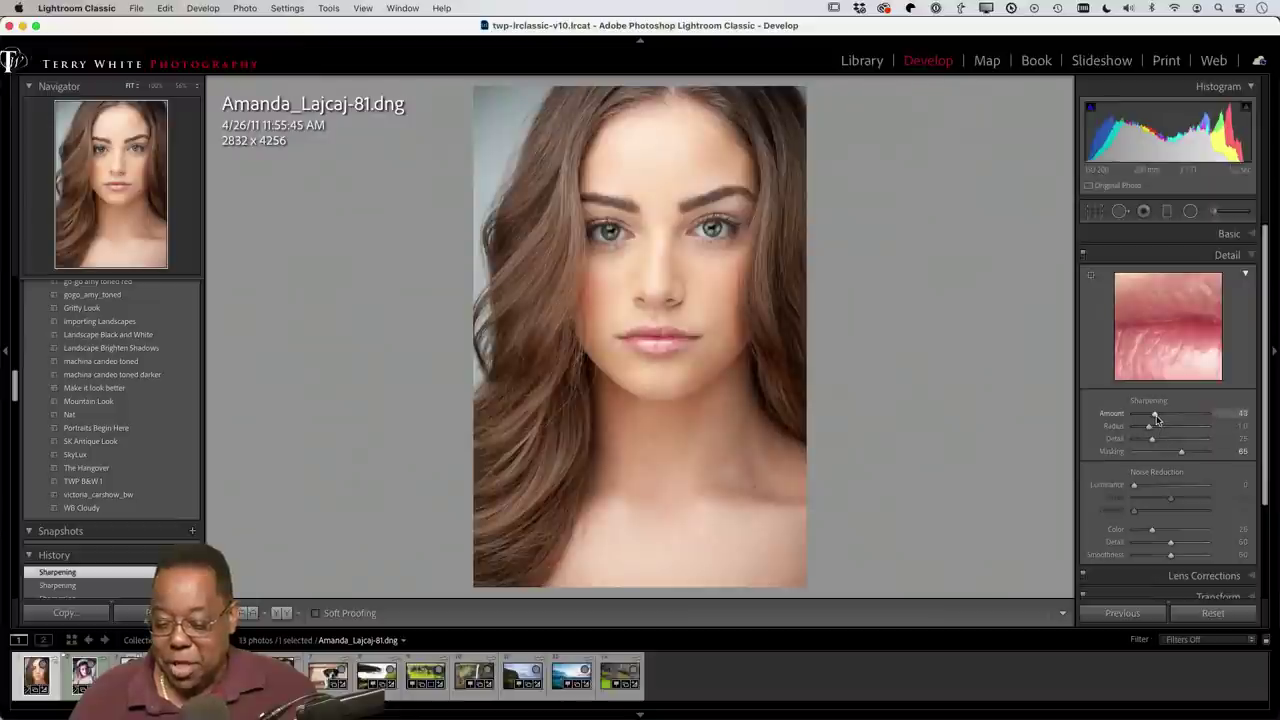
Step: Nudge the sharpening Amount slider until it reads exactly 50
{"action": "left_click_drag", "start_coordinate": [1160, 418], "coordinate": [1159, 418]}
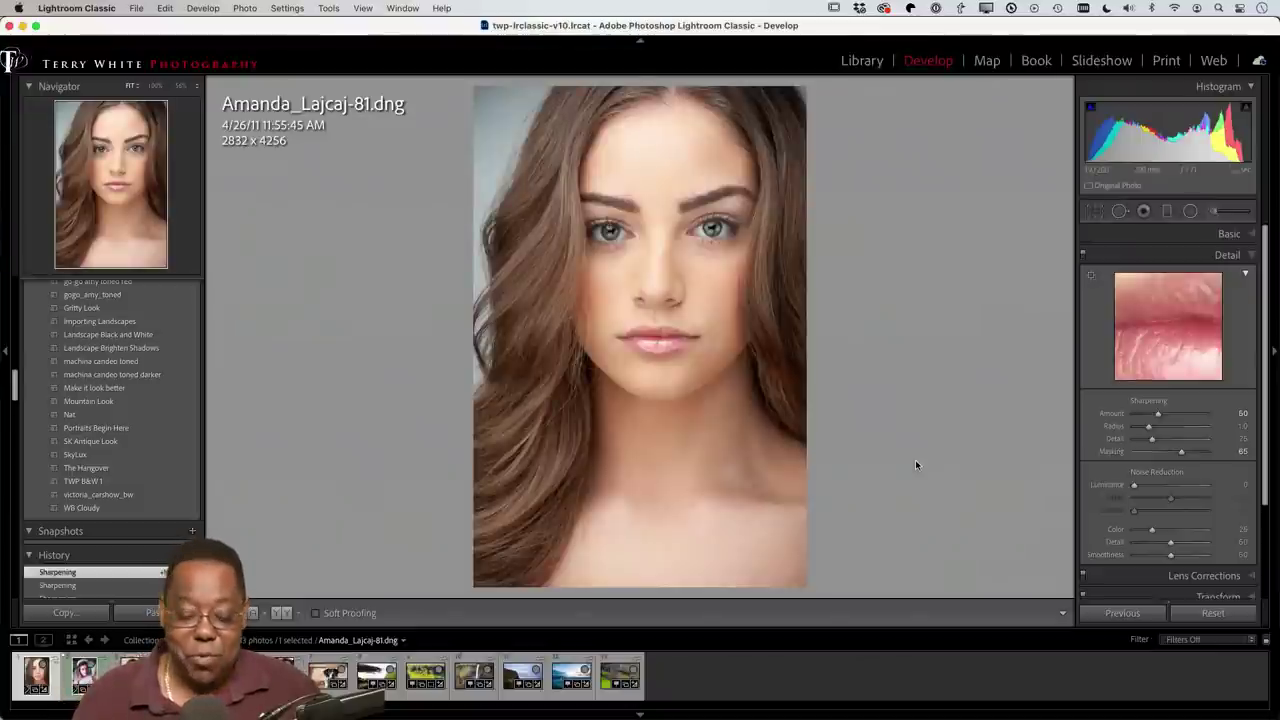
{"action": "scroll", "coordinate": [84, 401], "scroll_direction": "up", "scroll_amount": 10}
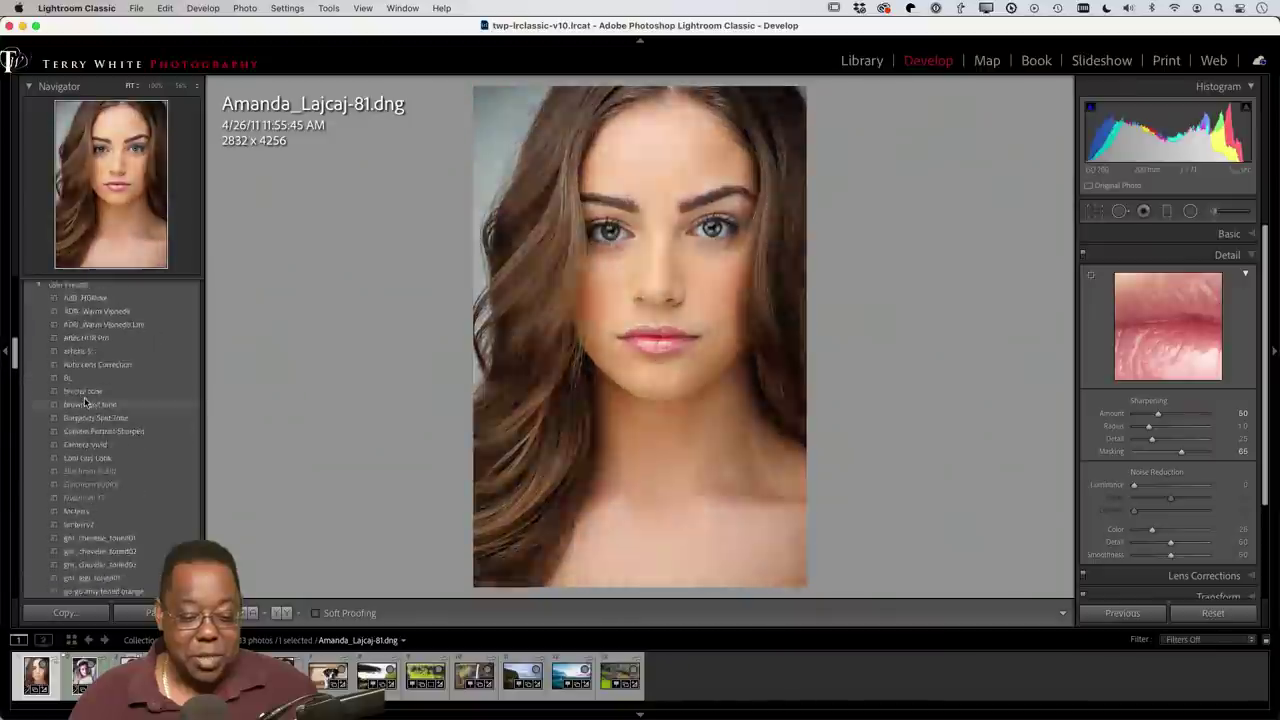
Step: Create a develop preset named 'Sharpen People' with only the Sharpening settings checked
{"action": "scroll", "coordinate": [84, 397], "scroll_direction": "up", "scroll_amount": 10}
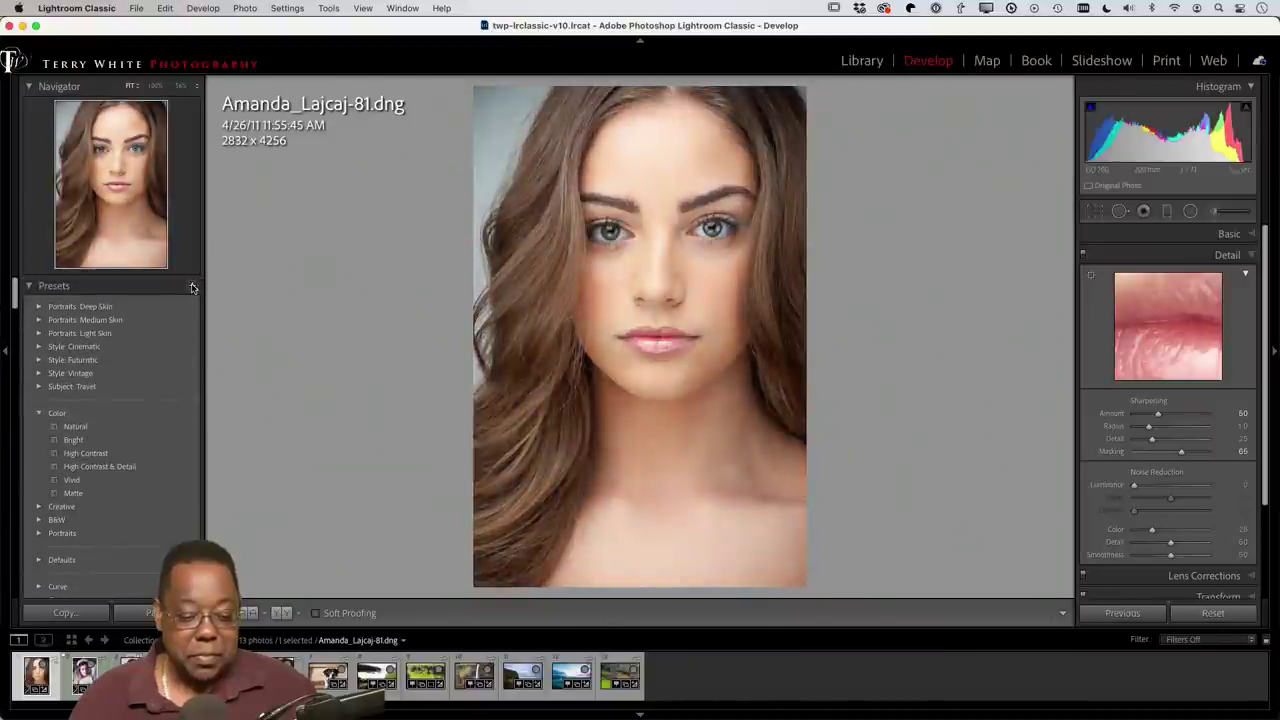
{"action": "left_click", "coordinate": [193, 287]}
{"action": "left_click", "coordinate": [218, 298]}
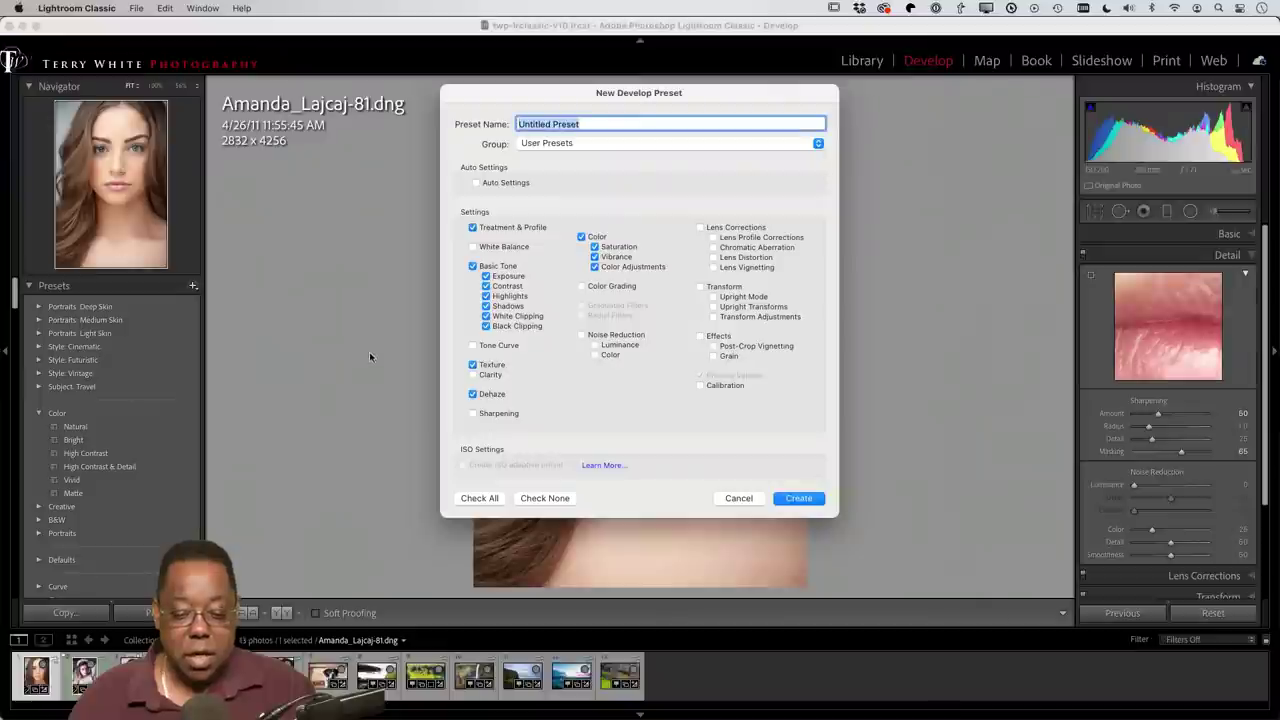
{"action": "type", "text": "S"}
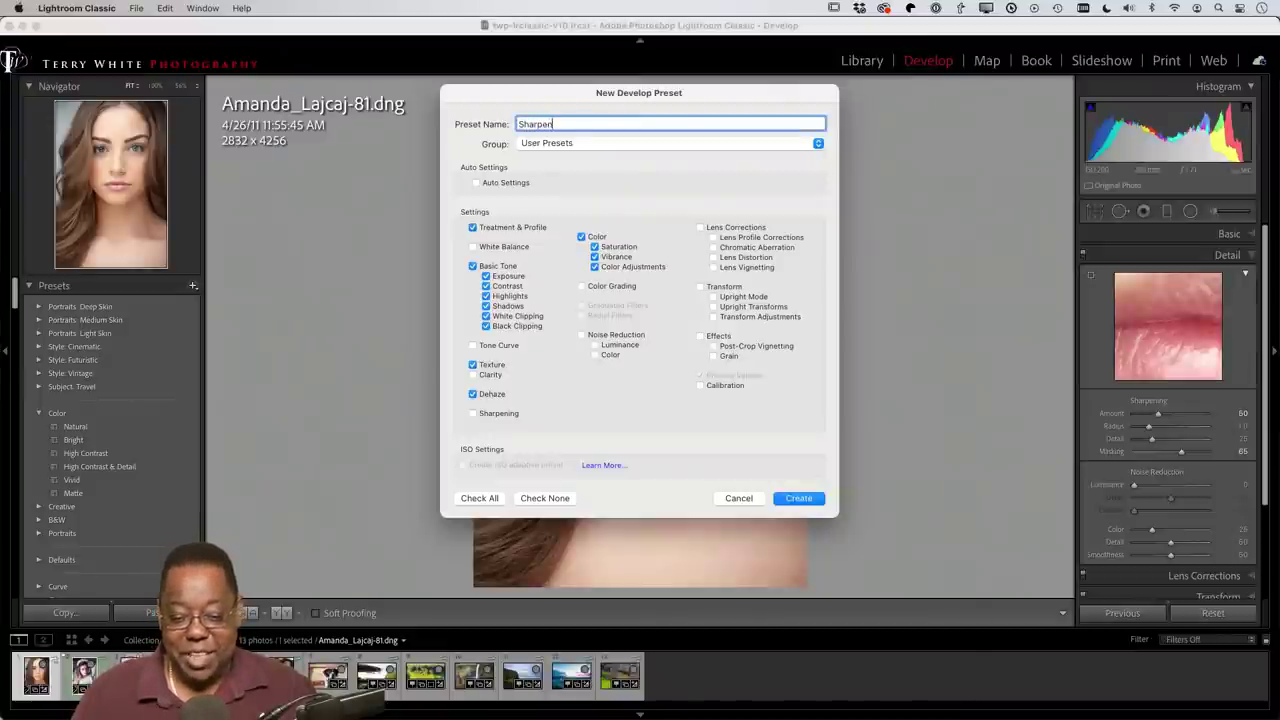
{"action": "type", "text": "harpen People"}
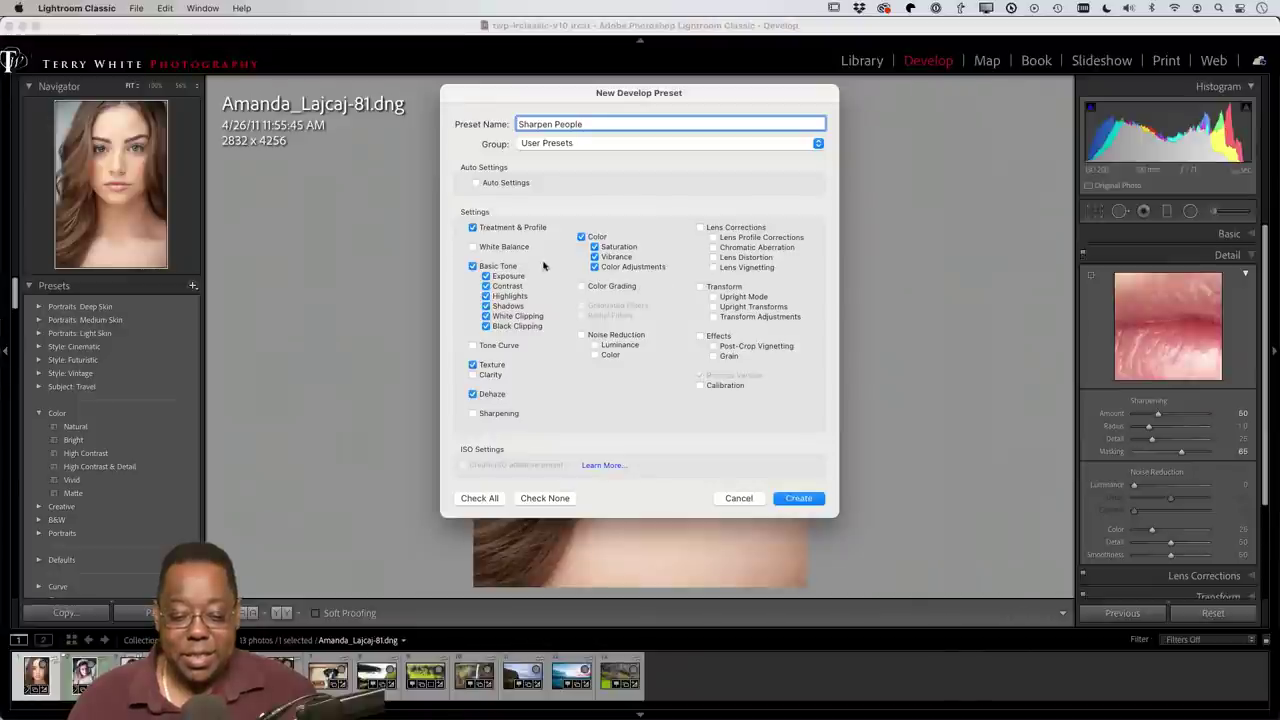
{"action": "left_click", "coordinate": [500, 229]}
{"action": "left_click", "coordinate": [474, 266]}
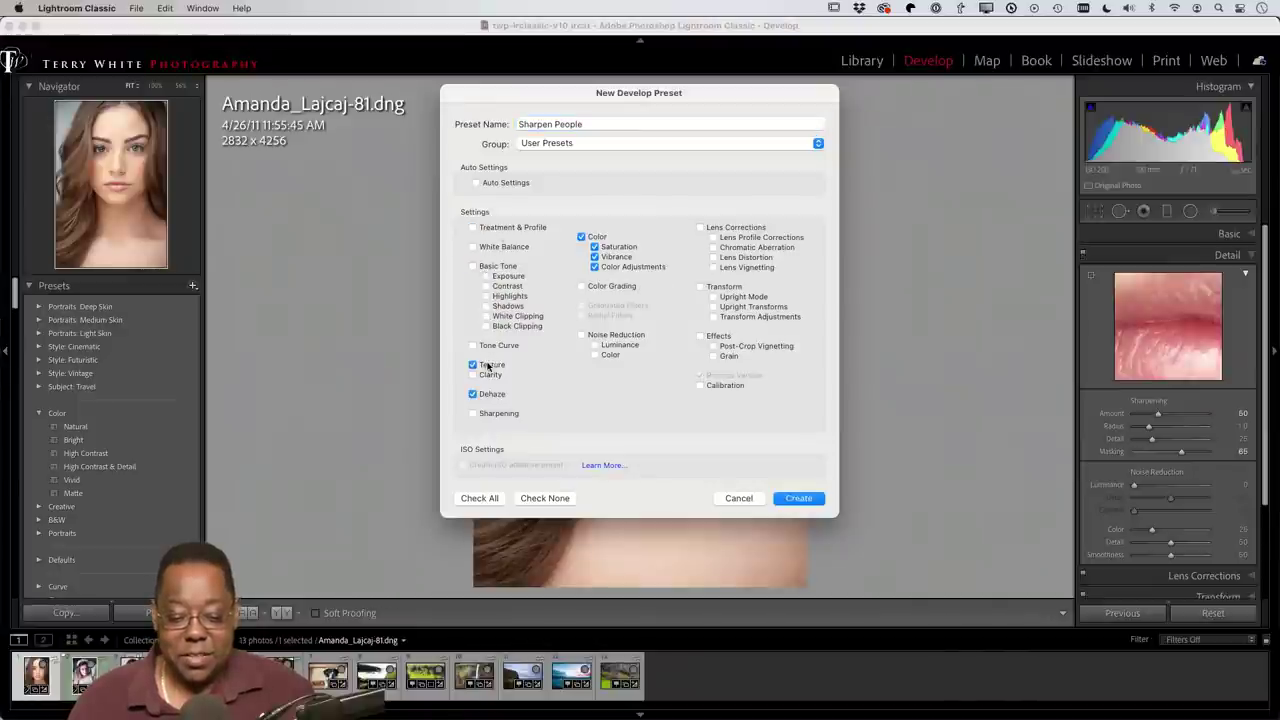
{"action": "left_click", "coordinate": [488, 366]}
{"action": "left_click", "coordinate": [491, 396]}
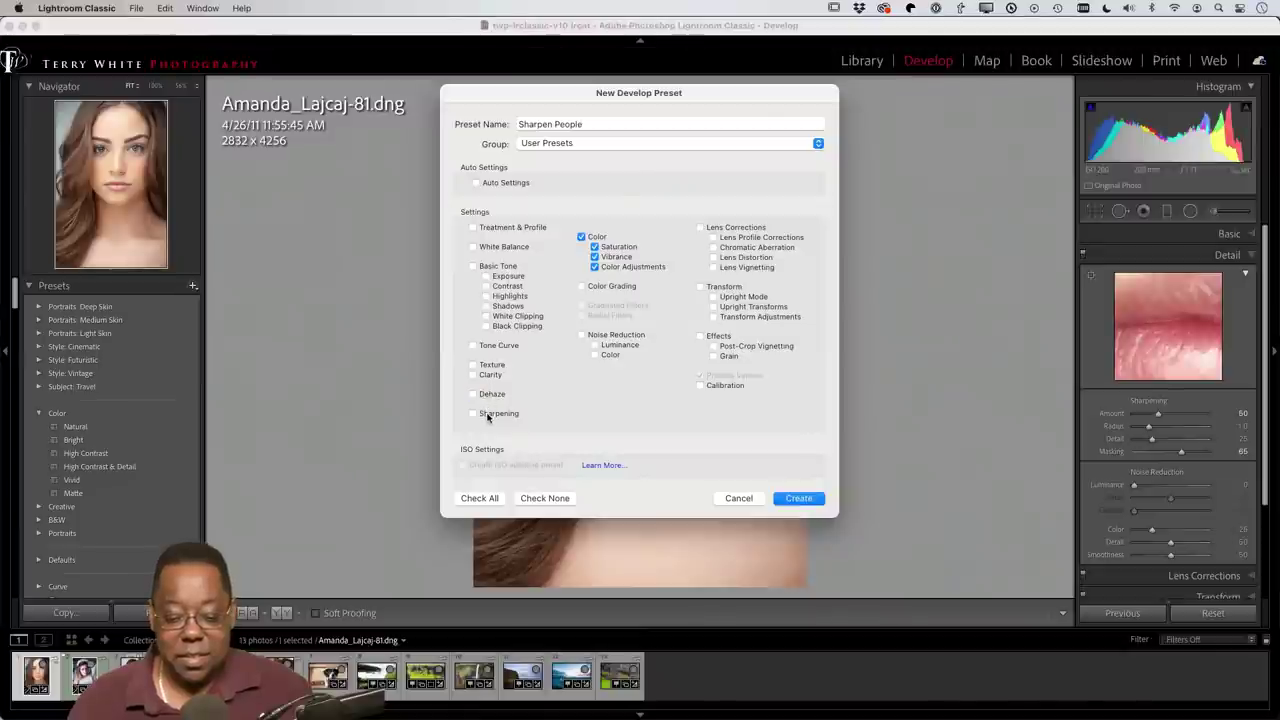
{"action": "left_click", "coordinate": [490, 414]}
{"action": "left_click", "coordinate": [590, 238]}
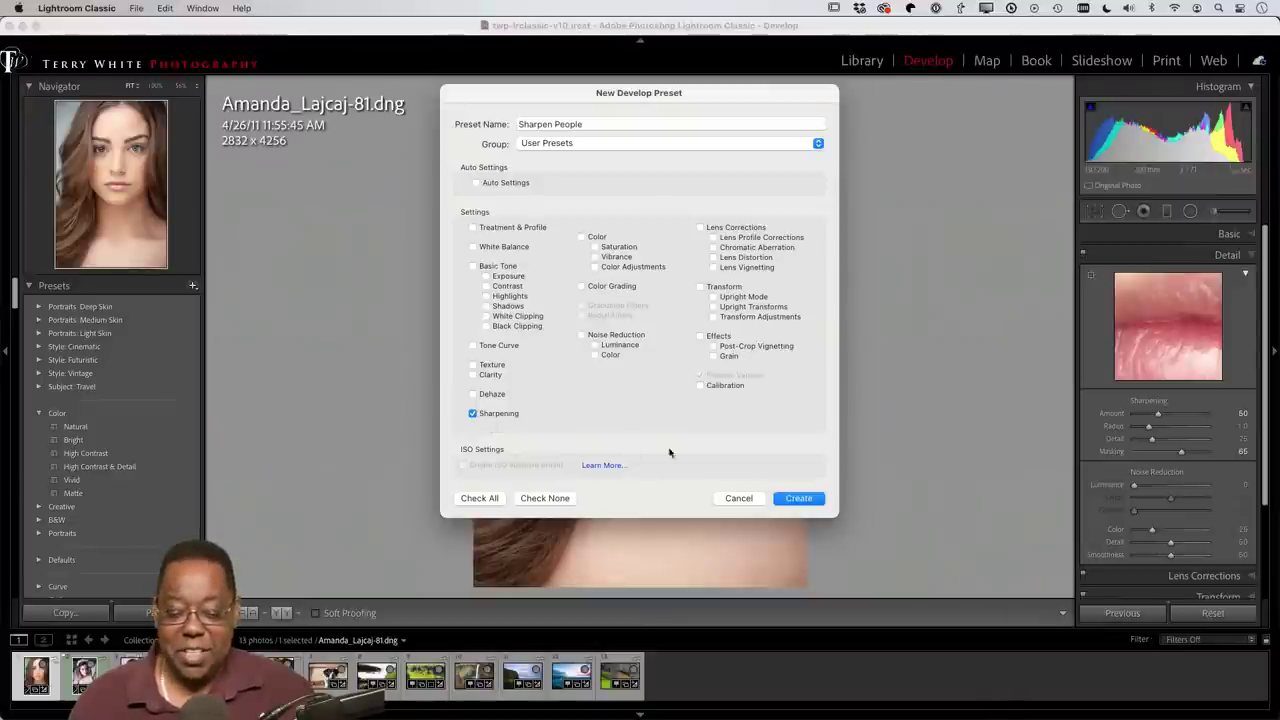
{"action": "left_click", "coordinate": [805, 503]}
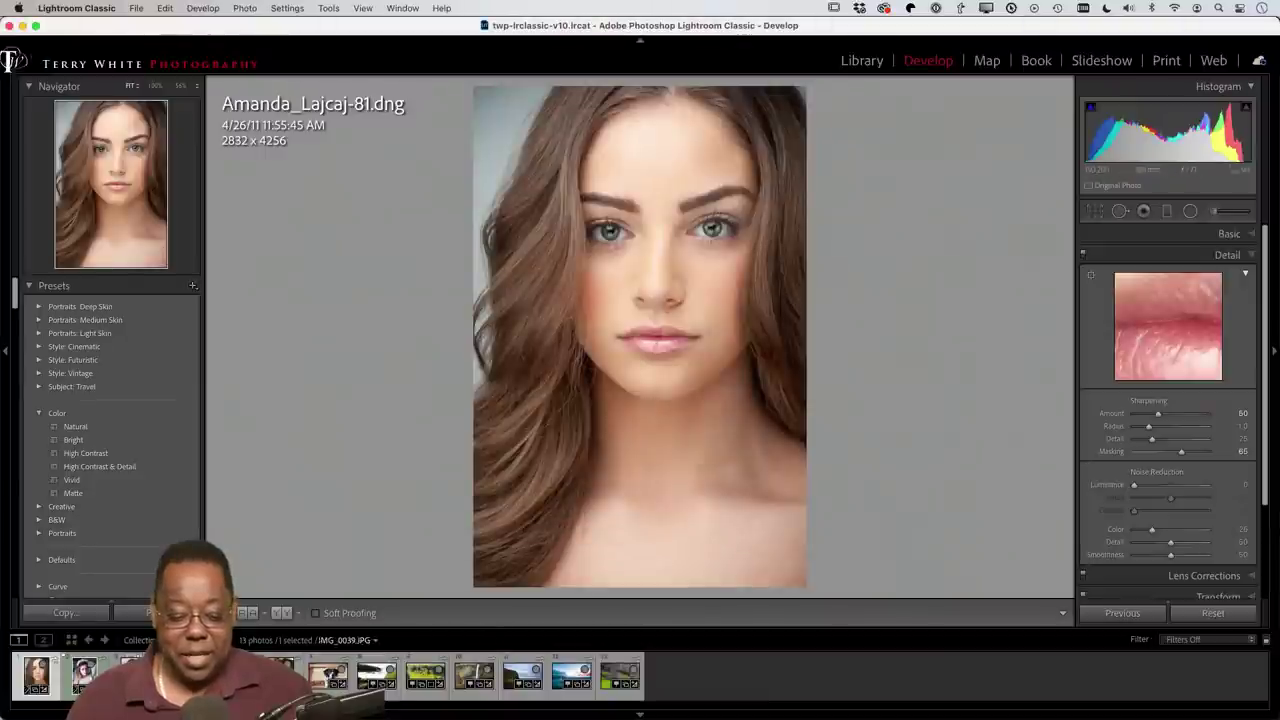
Step: Select portraits 2 through 5 in the Library grid
{"action": "key", "text": "g"}
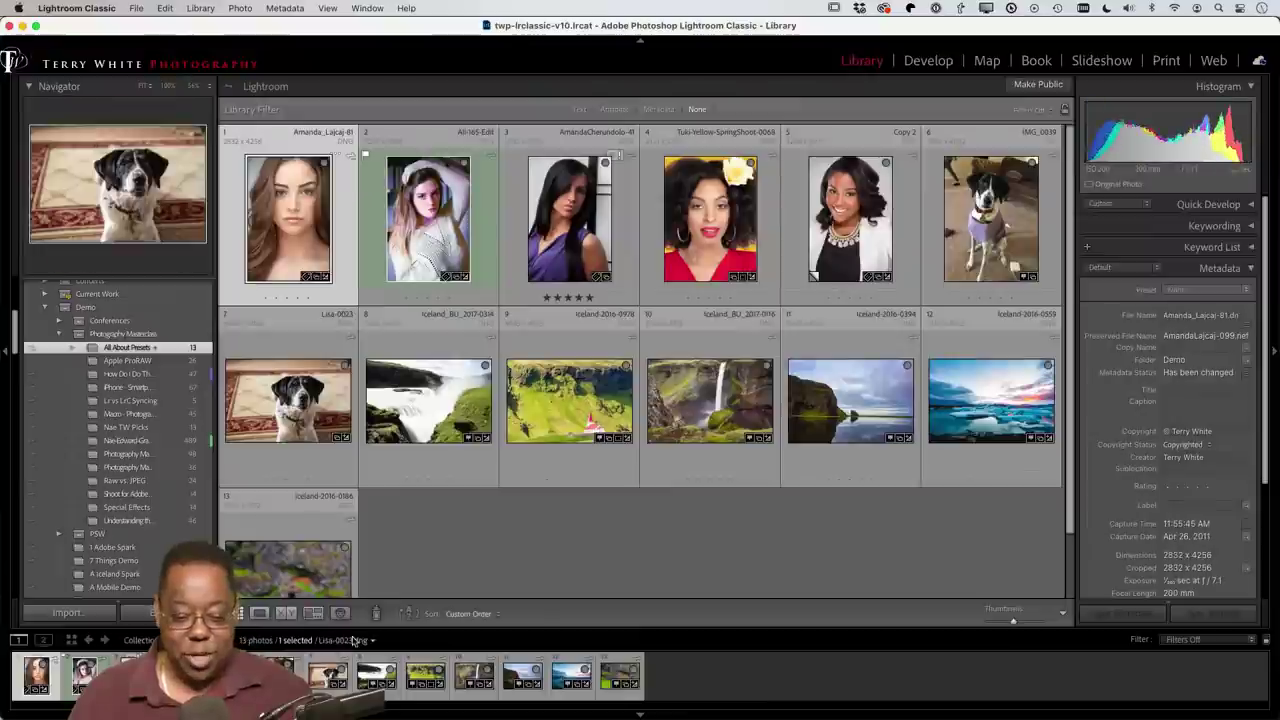
{"action": "left_click", "coordinate": [419, 249]}
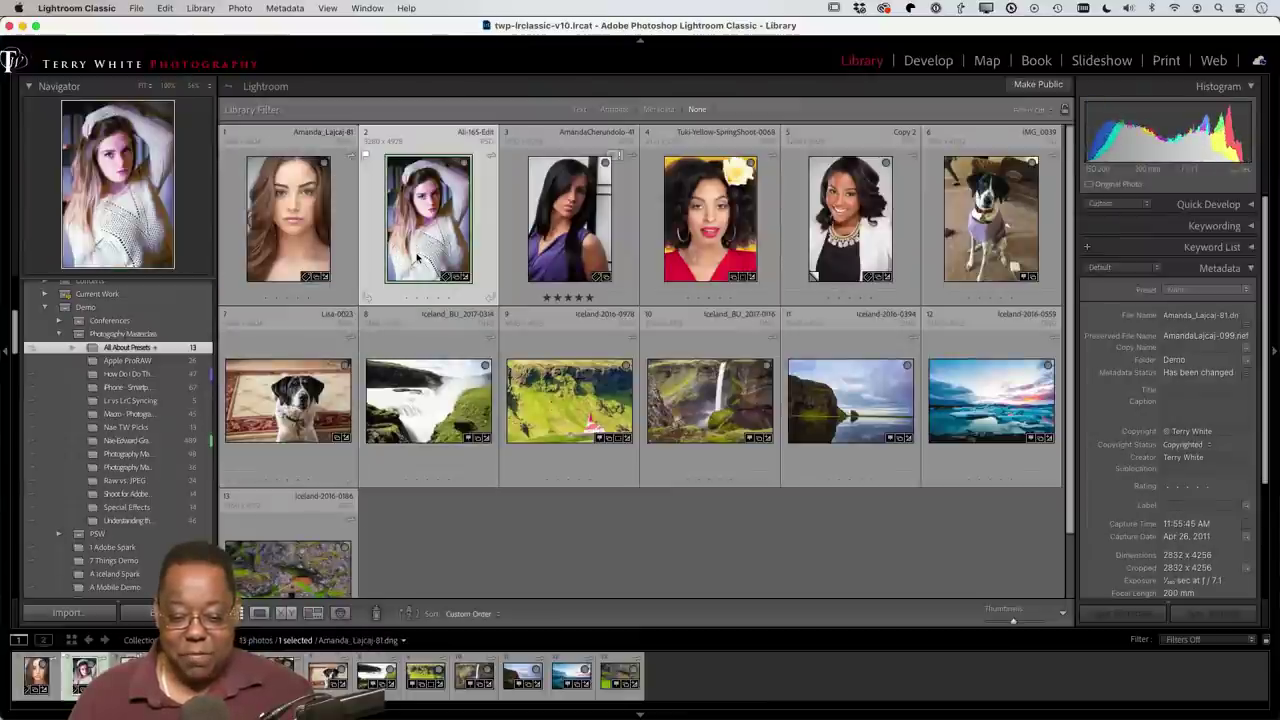
{"action": "left_click", "coordinate": [814, 262], "text": "shift"}
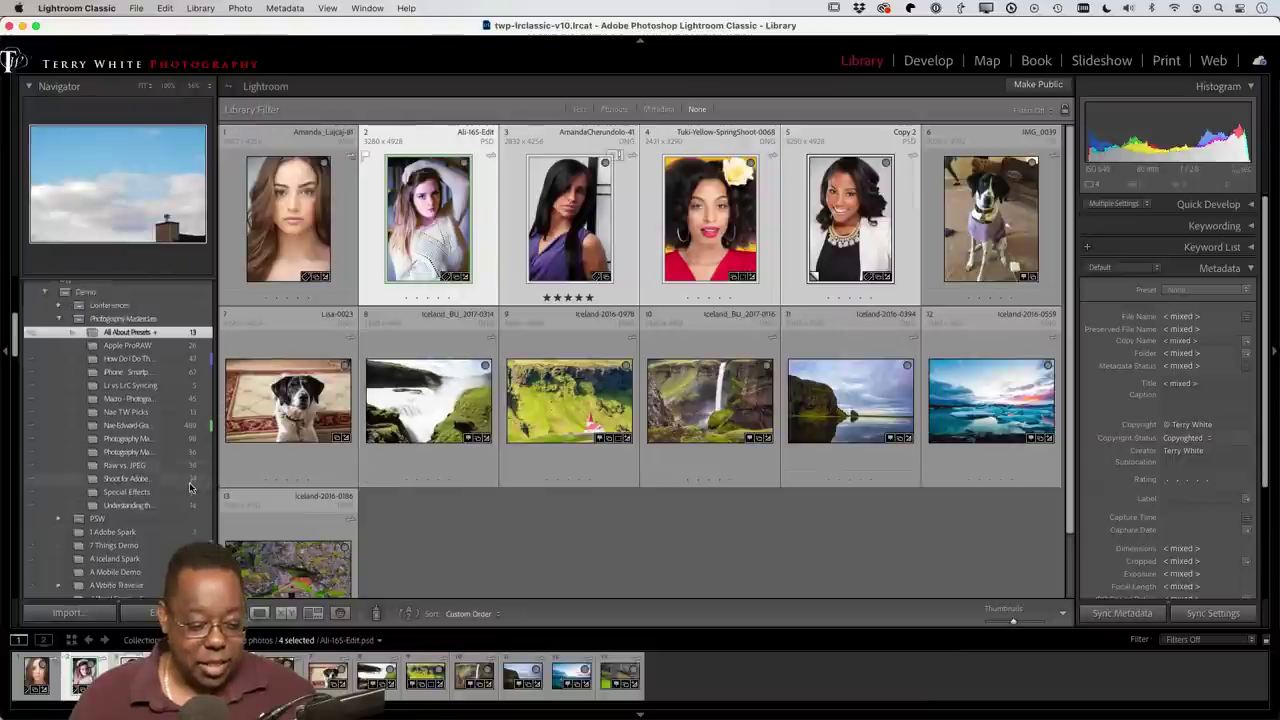
{"action": "scroll", "coordinate": [130, 450], "scroll_direction": "down", "scroll_amount": 8}
Step: Apply the Sharpen People preset to the selected portraits in Develop, then return to the grid
{"action": "key", "text": "d"}
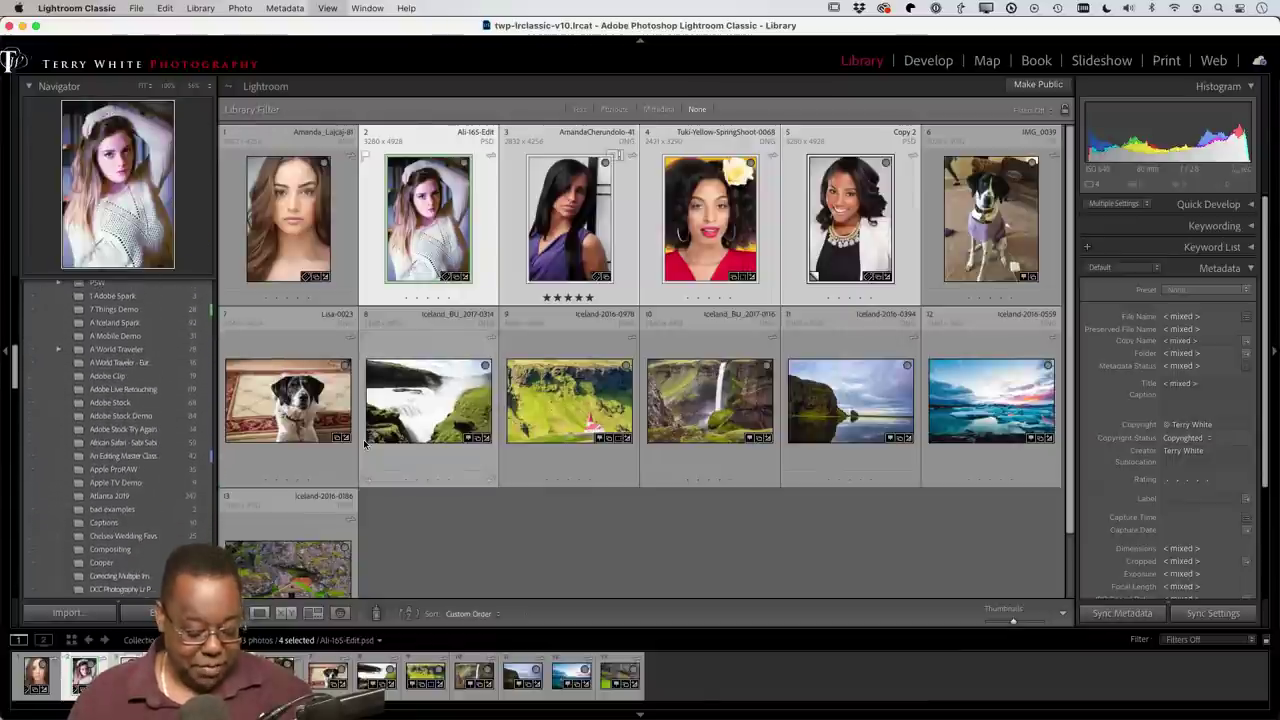
{"action": "scroll", "coordinate": [127, 494], "scroll_direction": "down", "scroll_amount": 10}
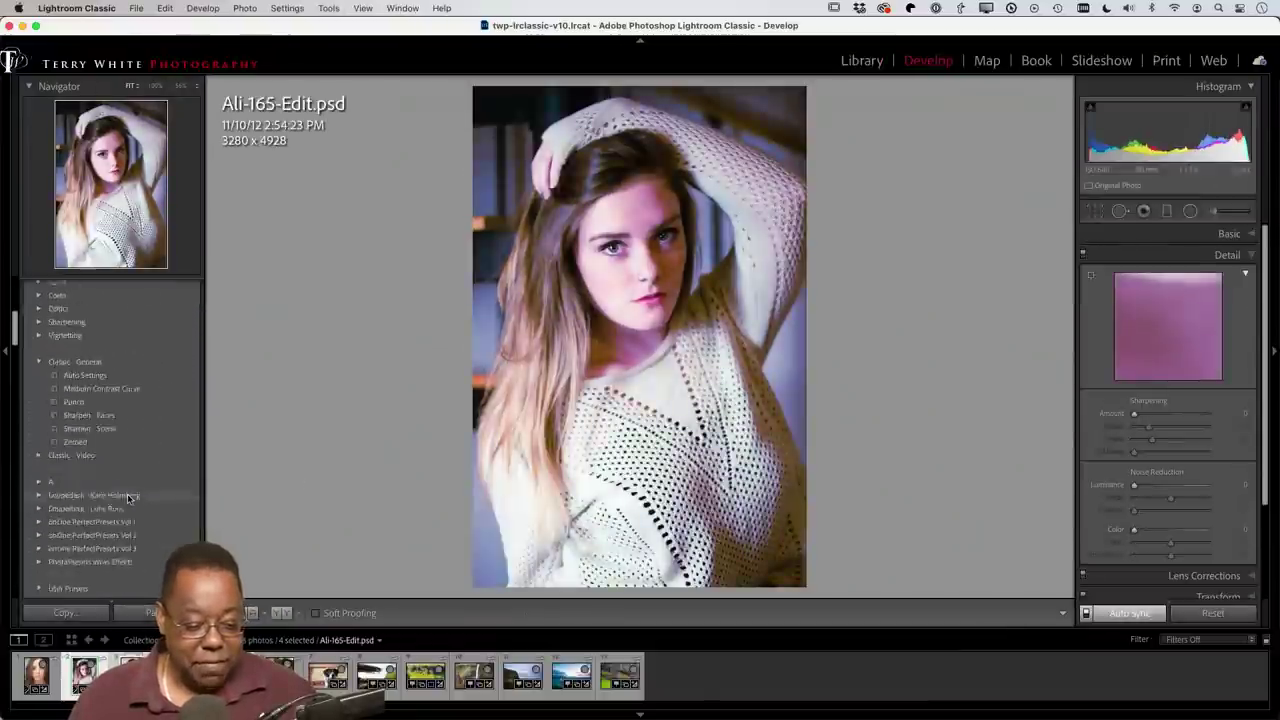
{"action": "scroll", "coordinate": [127, 498], "scroll_direction": "down", "scroll_amount": 3}
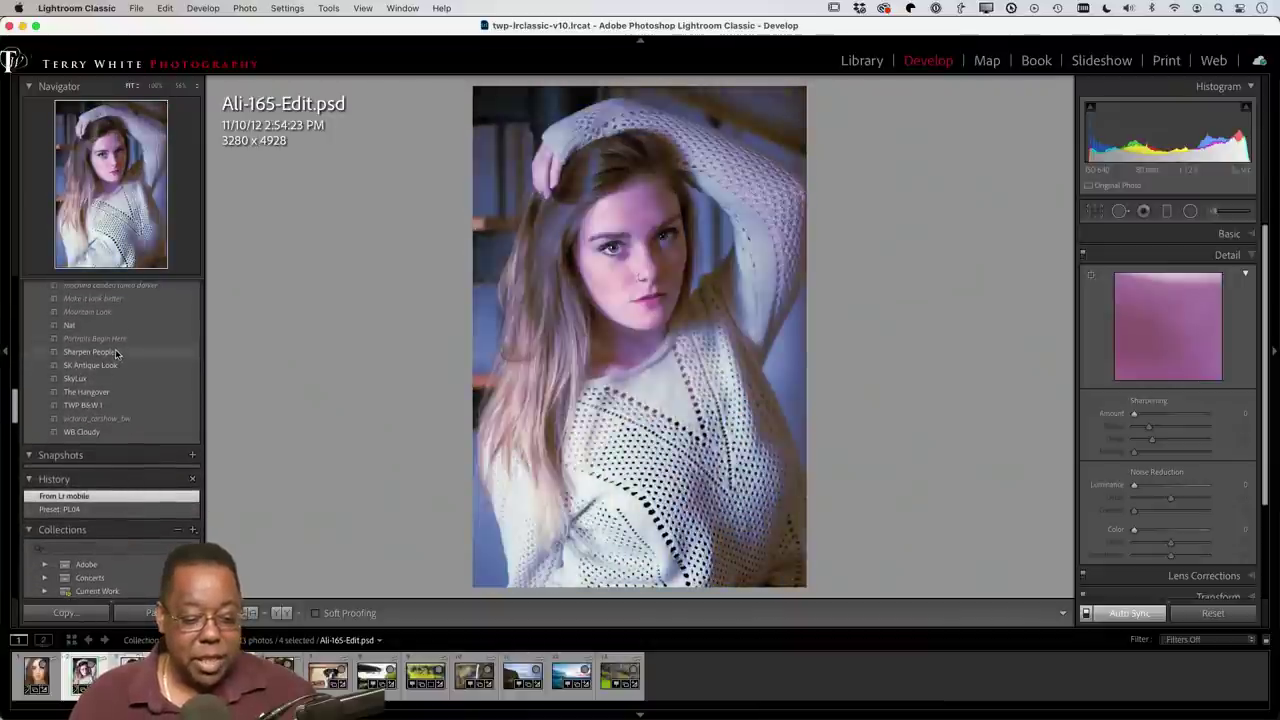
{"action": "left_click", "coordinate": [110, 352]}
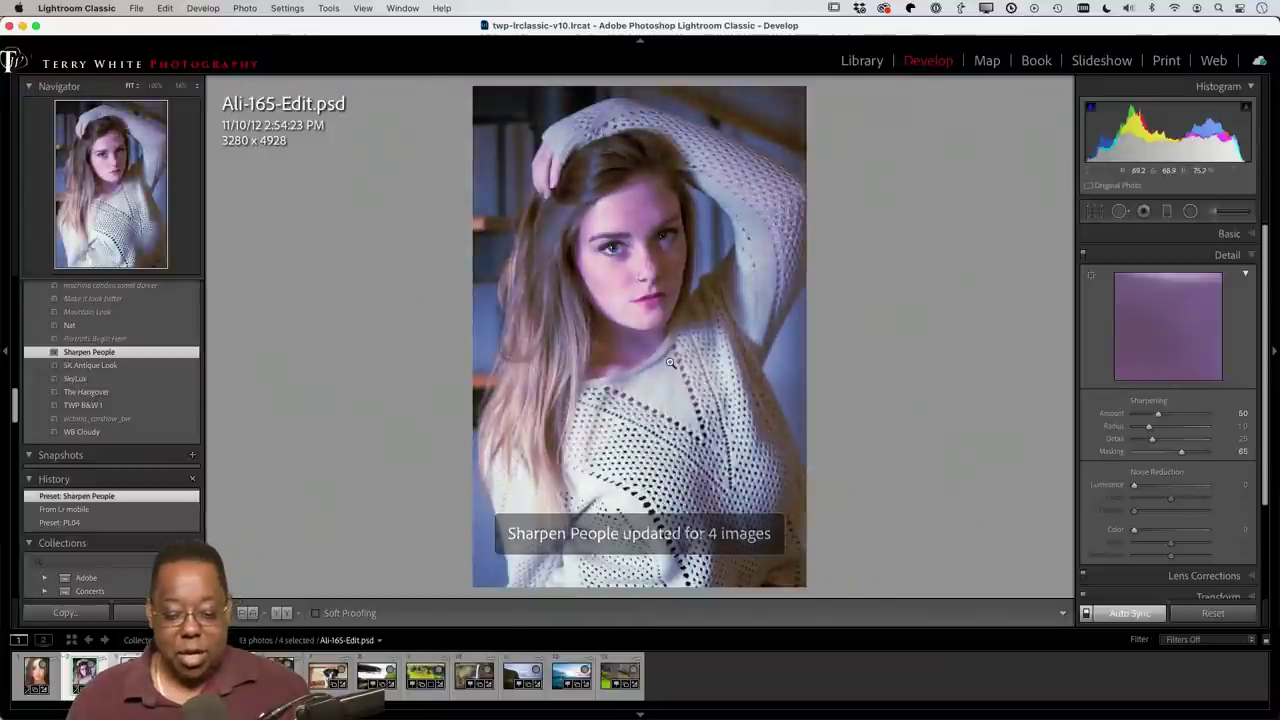
{"action": "key", "text": "g"}
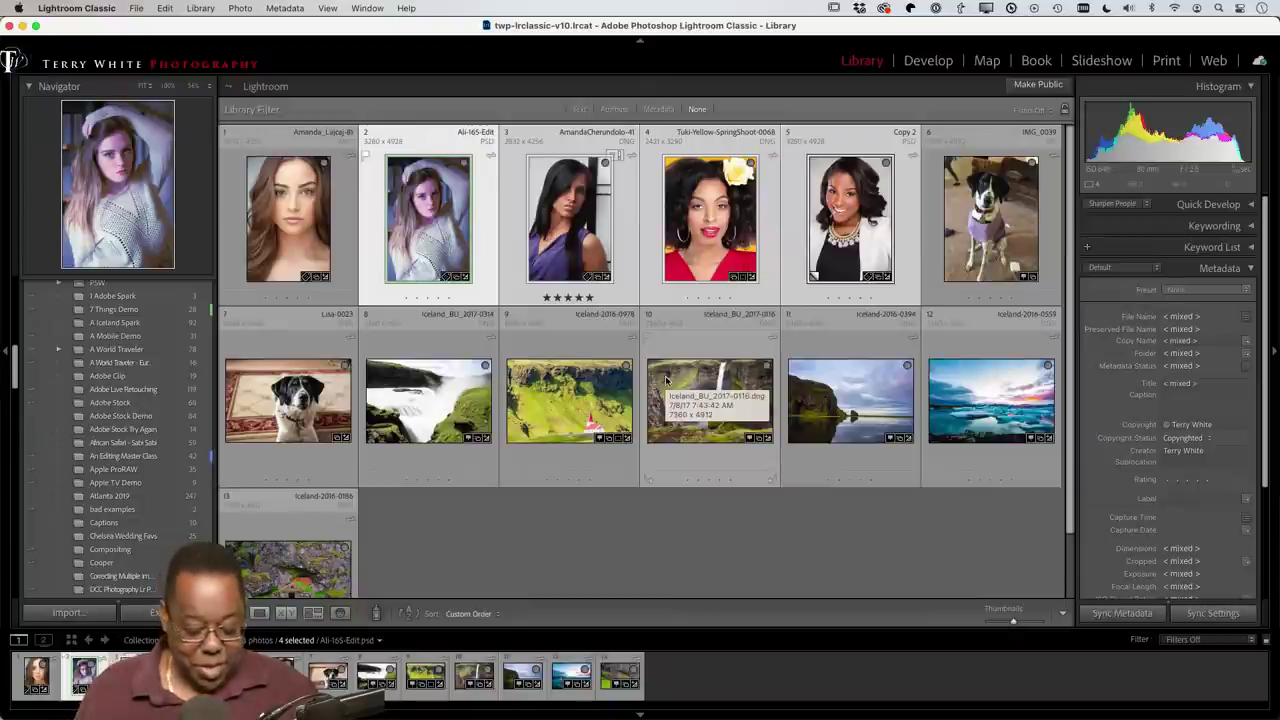
Step: Reset the portraits' develop settings, try black and white, then undo it back to colour
{"action": "key", "text": "d"}
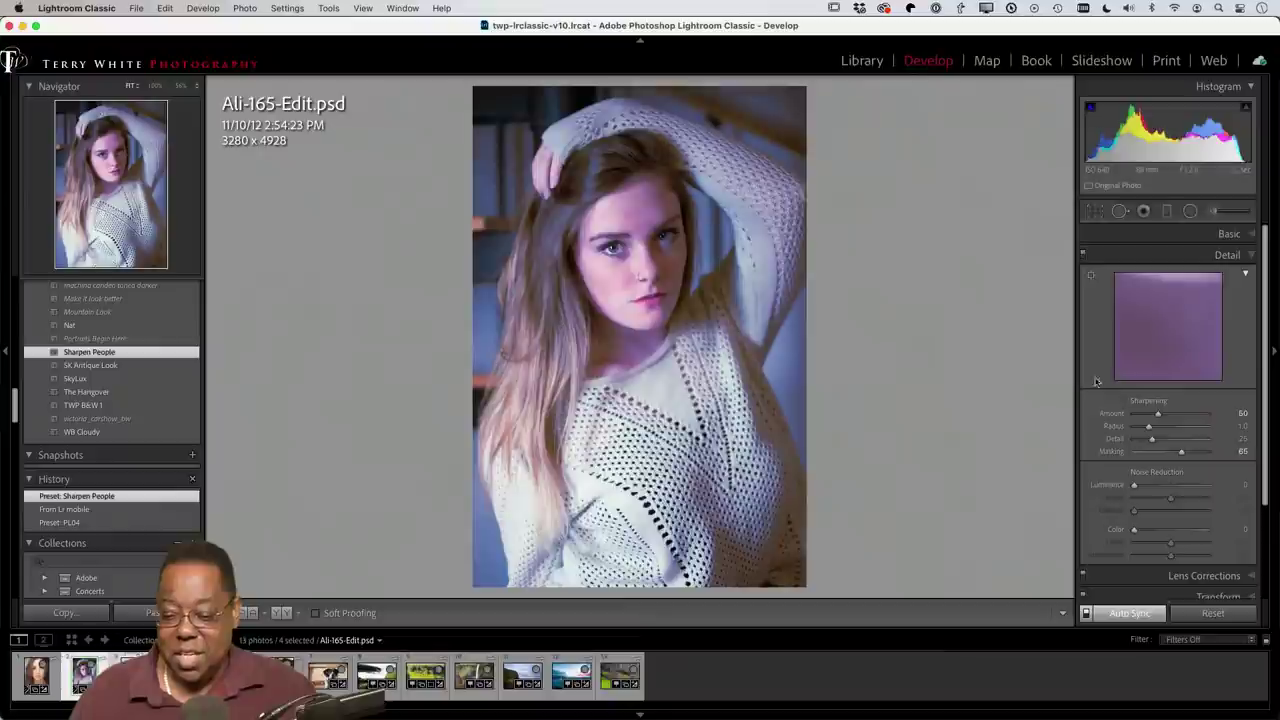
{"action": "left_click", "coordinate": [1213, 613]}
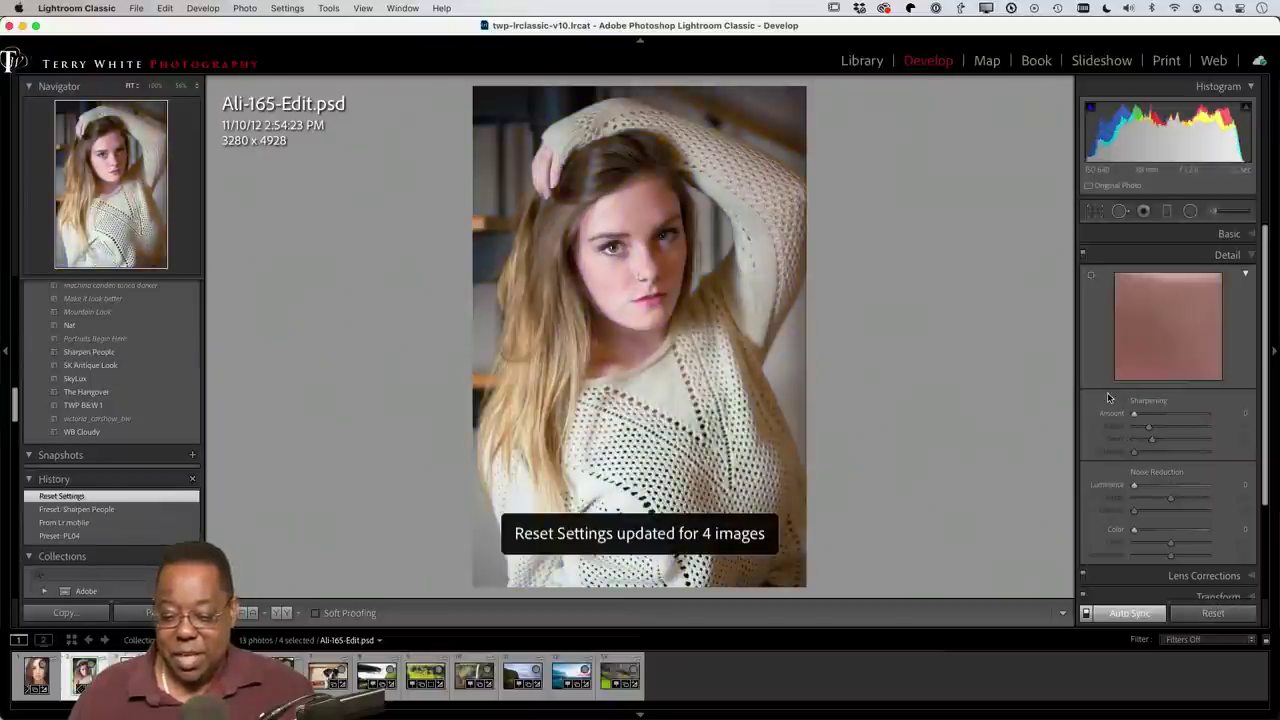
{"action": "key", "text": "v"}
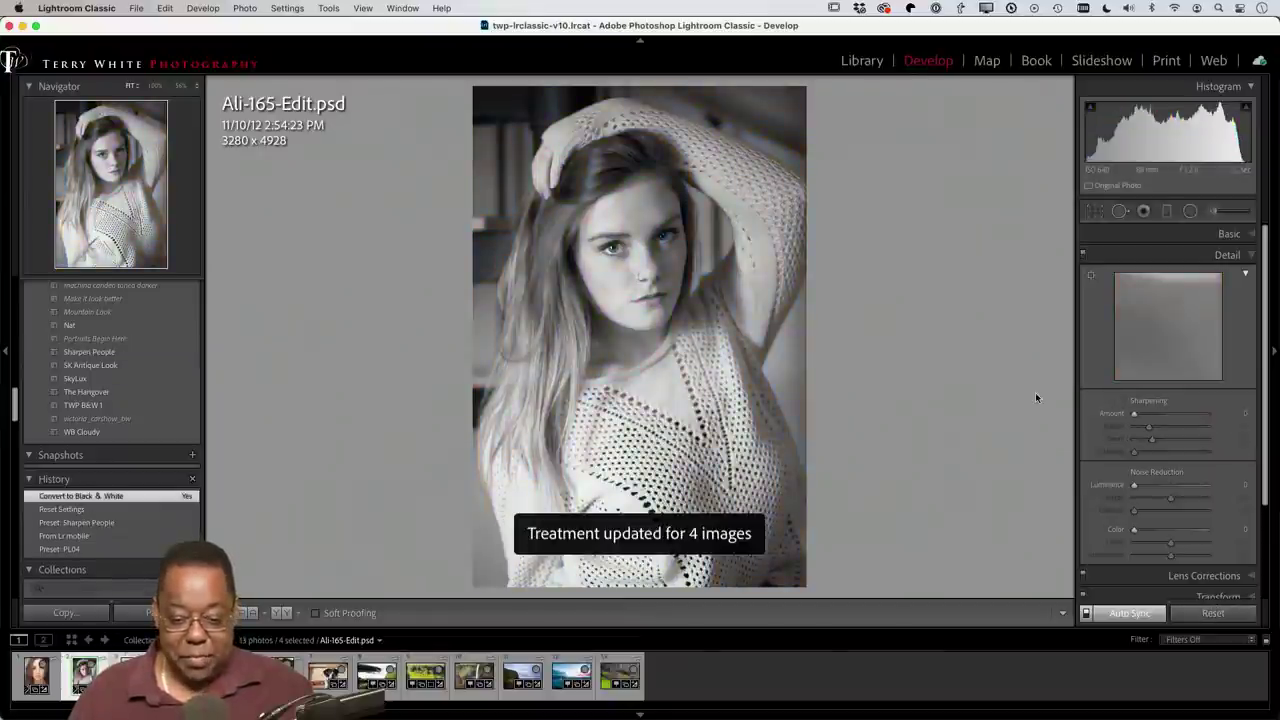
{"action": "key", "text": "g"}
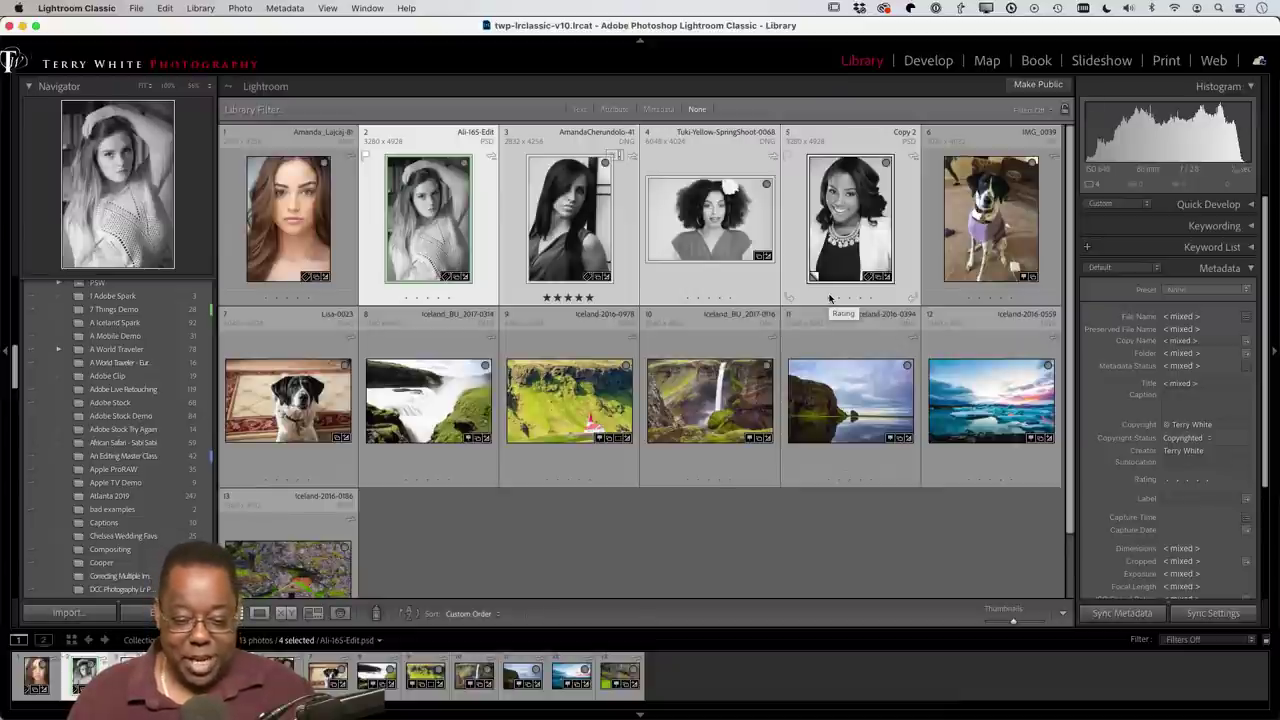
{"action": "key", "text": "d"}
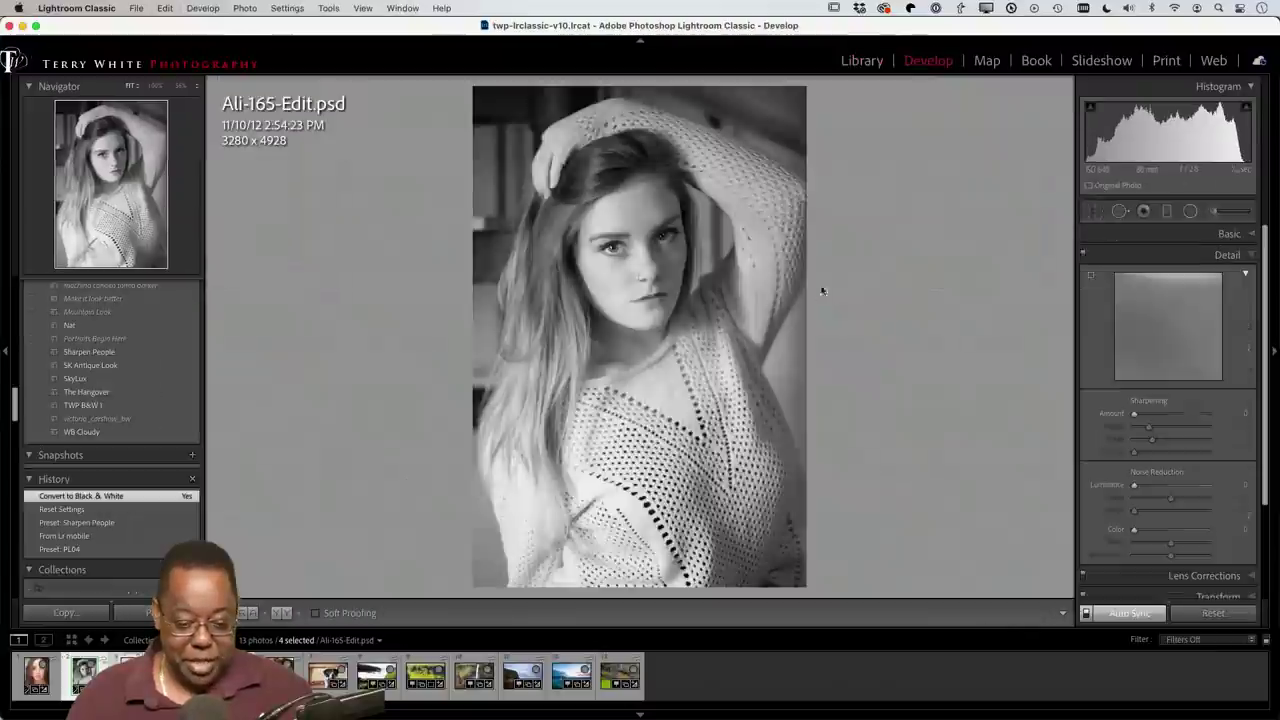
{"action": "key", "text": "super+z"}
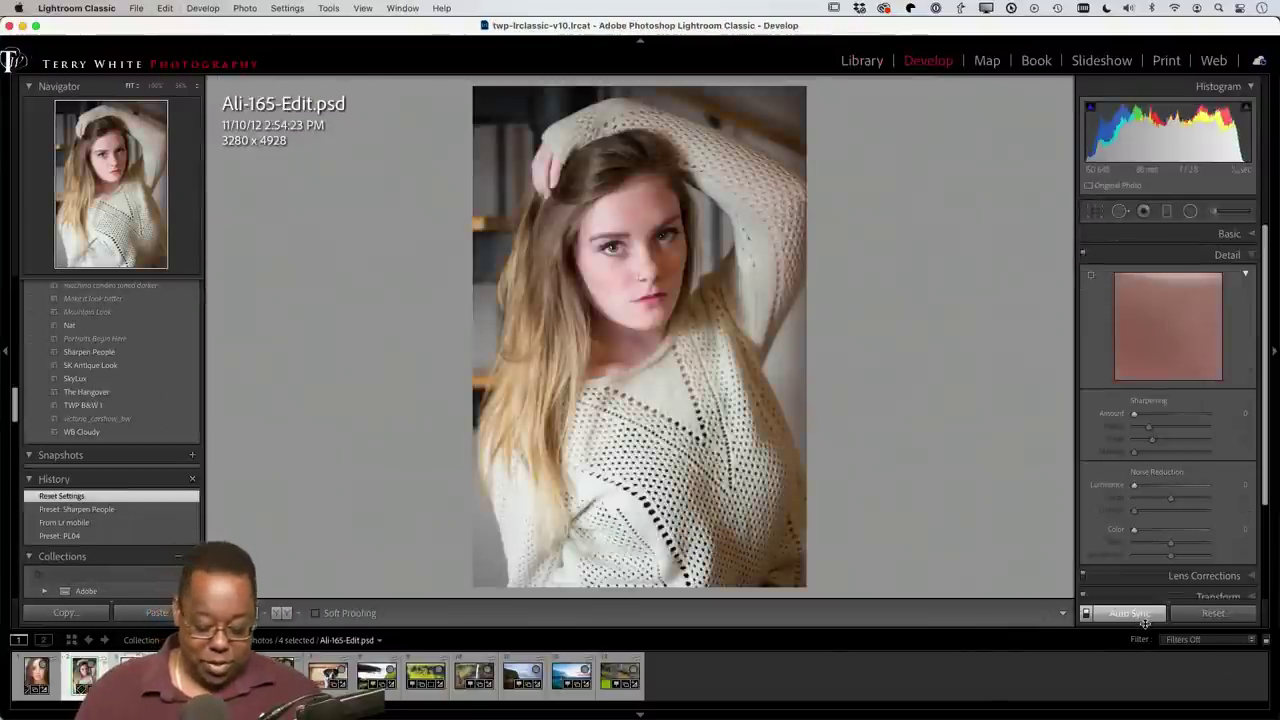
Step: Check the Alt Reset variants, toggle Auto Sync off and back on, and return to the grid
{"action": "key", "text": "alt"}
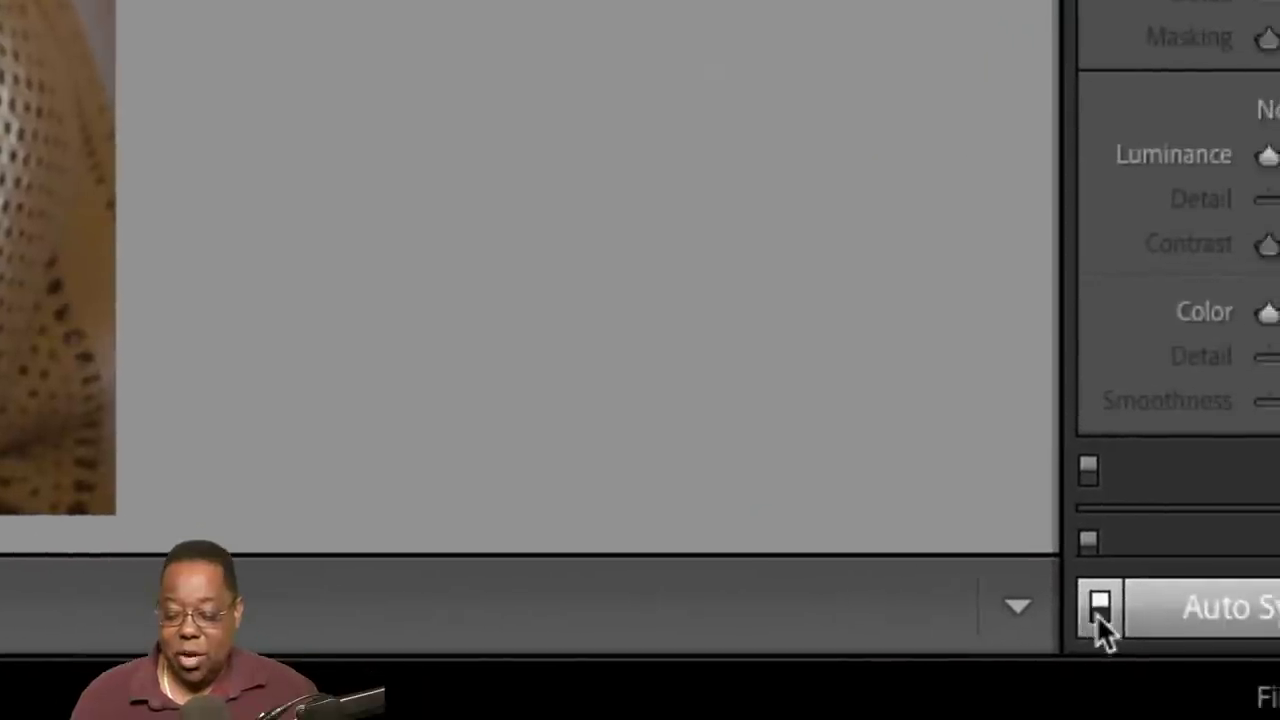
{"action": "left_click", "coordinate": [910, 612]}
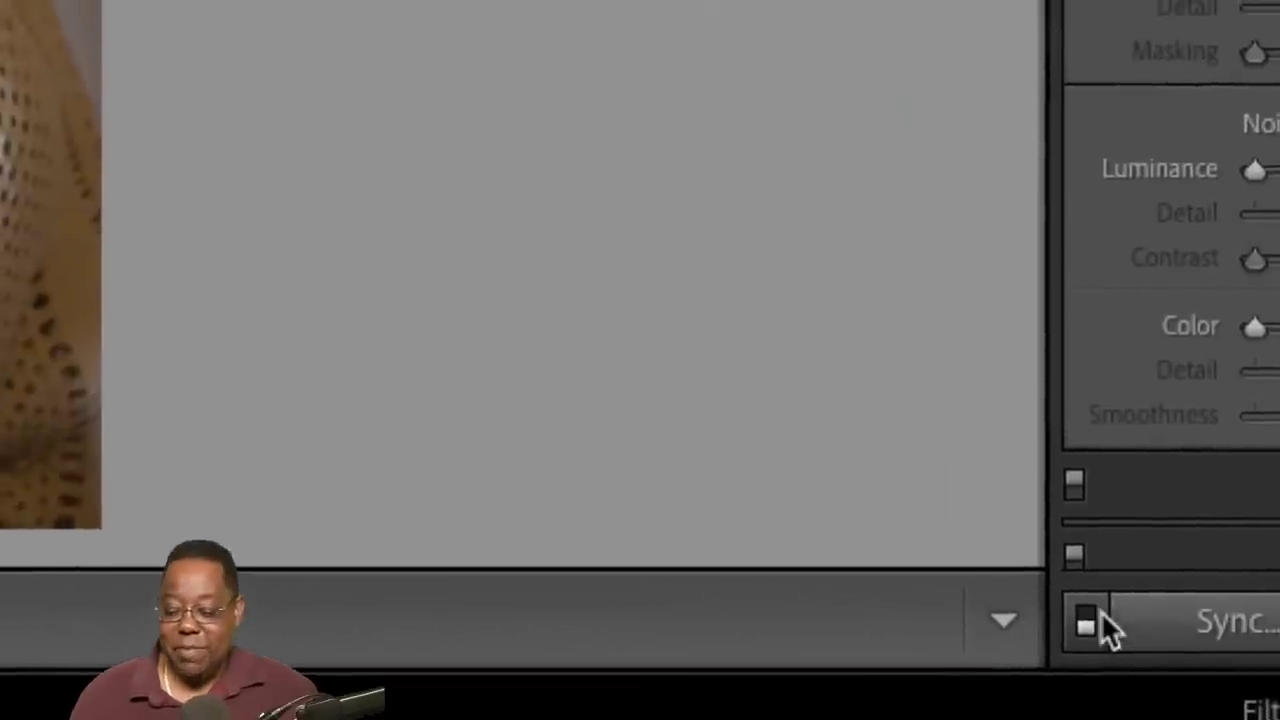
{"action": "left_click", "coordinate": [1089, 613]}
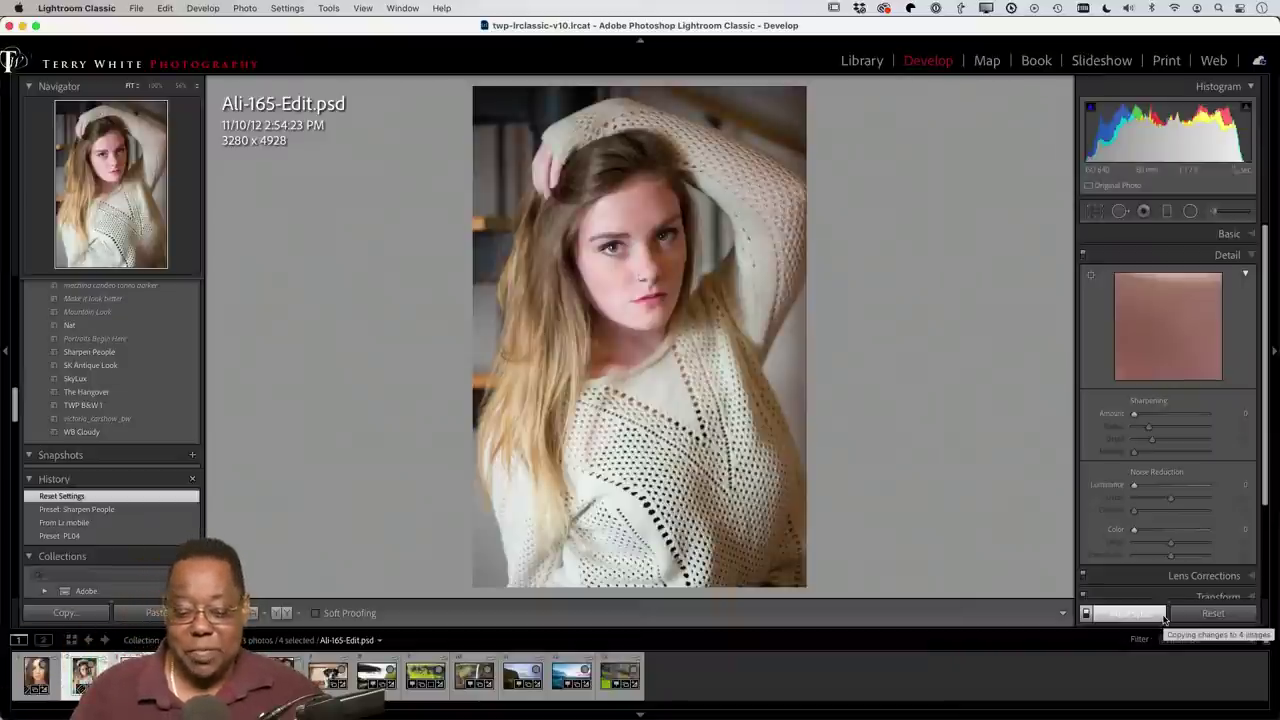
{"action": "key", "text": "g"}
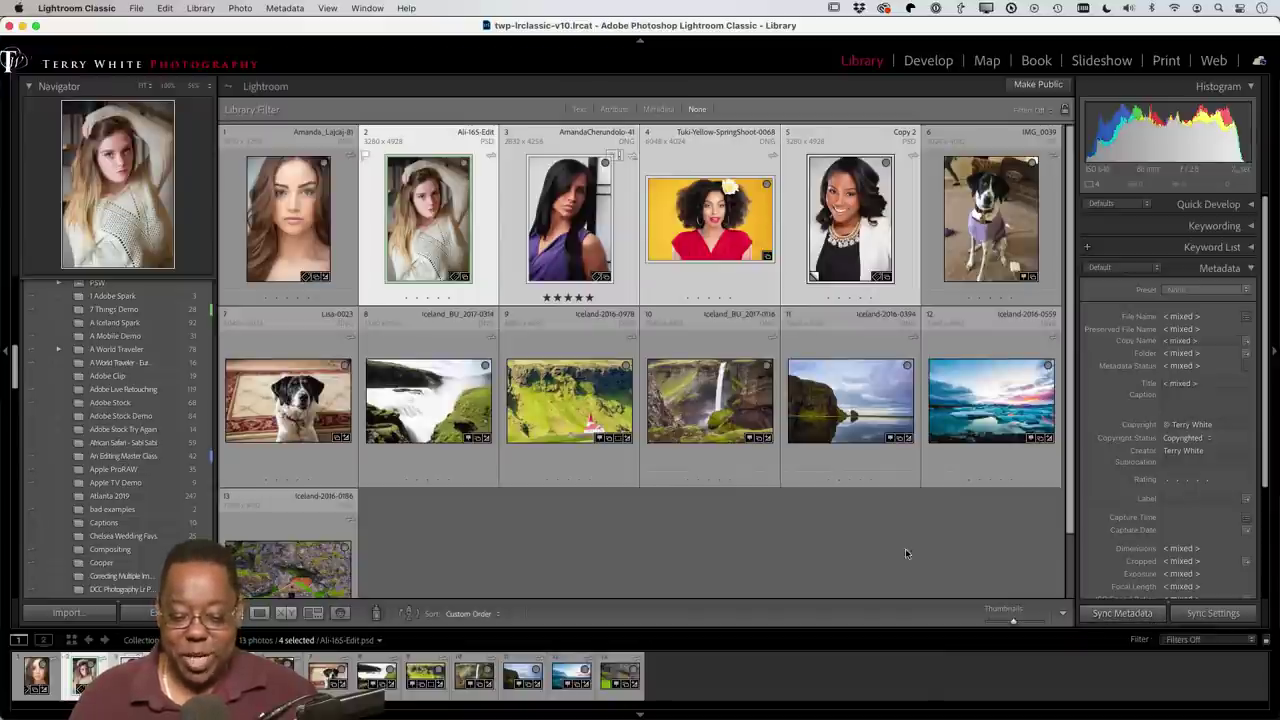
Step: Select all 13 photos, then switch the active photo among several thumbnails within the selection
{"action": "key", "text": "super+a"}
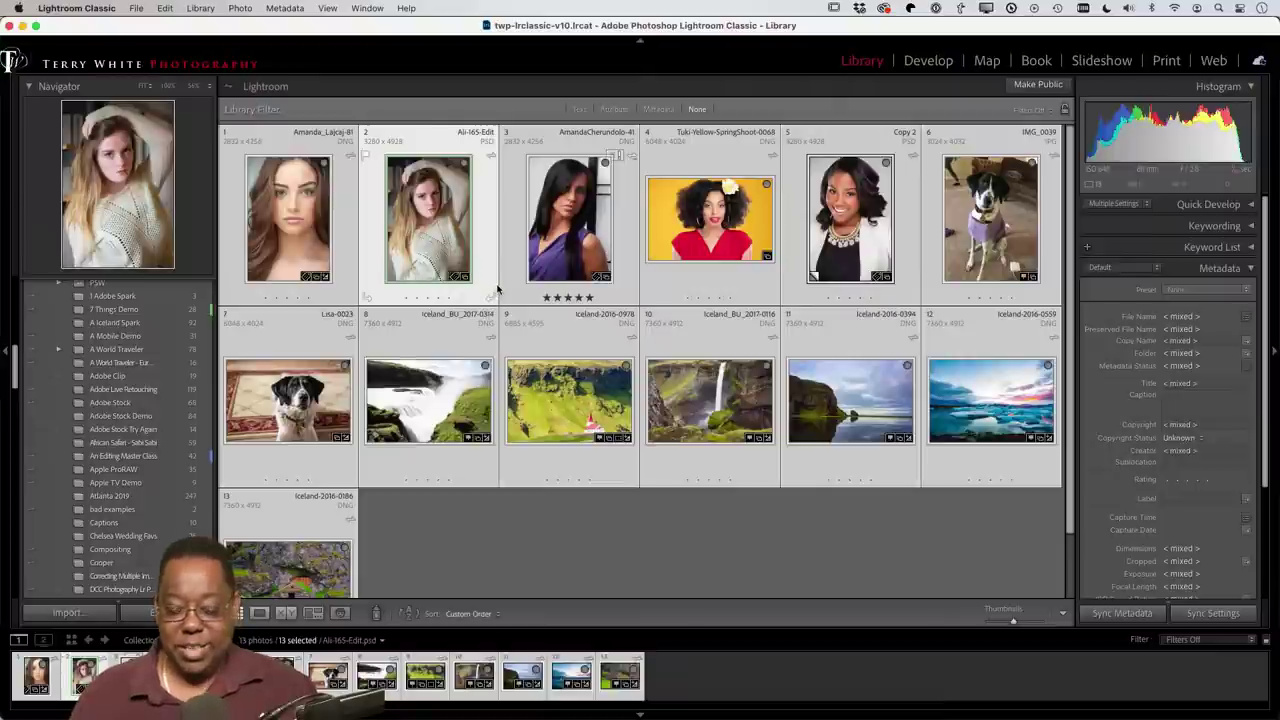
{"action": "left_click", "coordinate": [522, 256]}
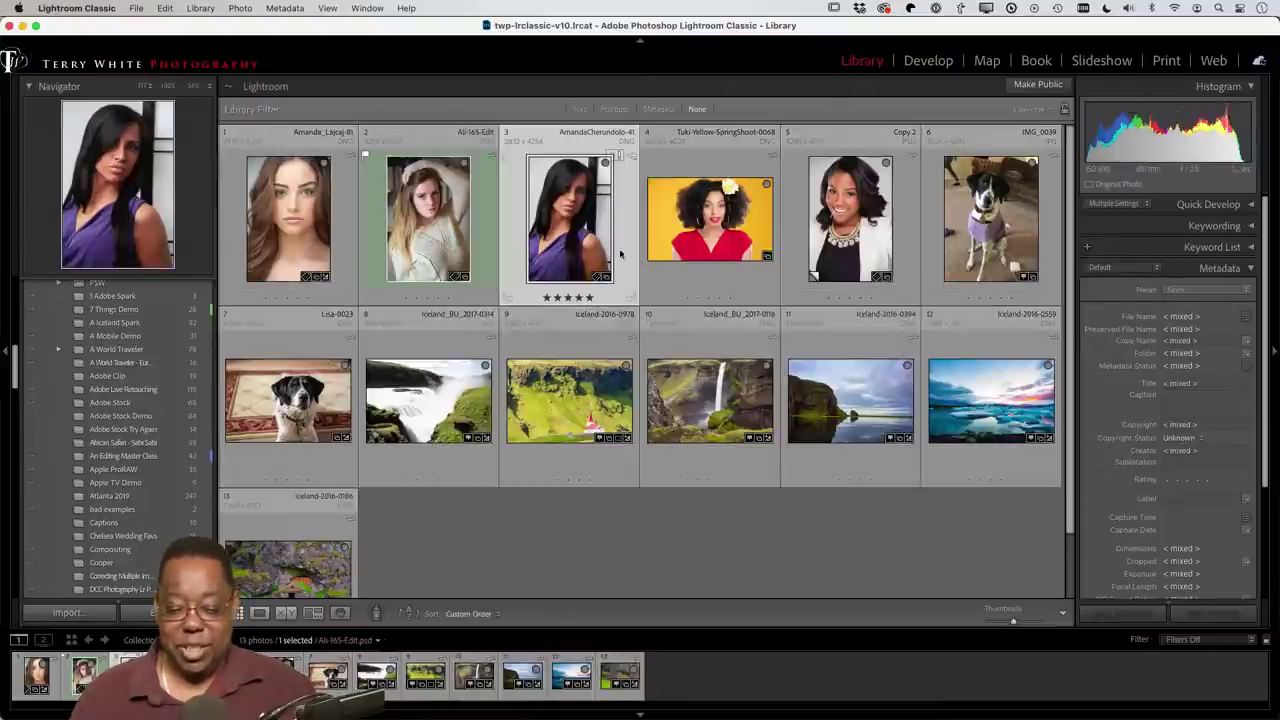
{"action": "key", "text": "super+a"}
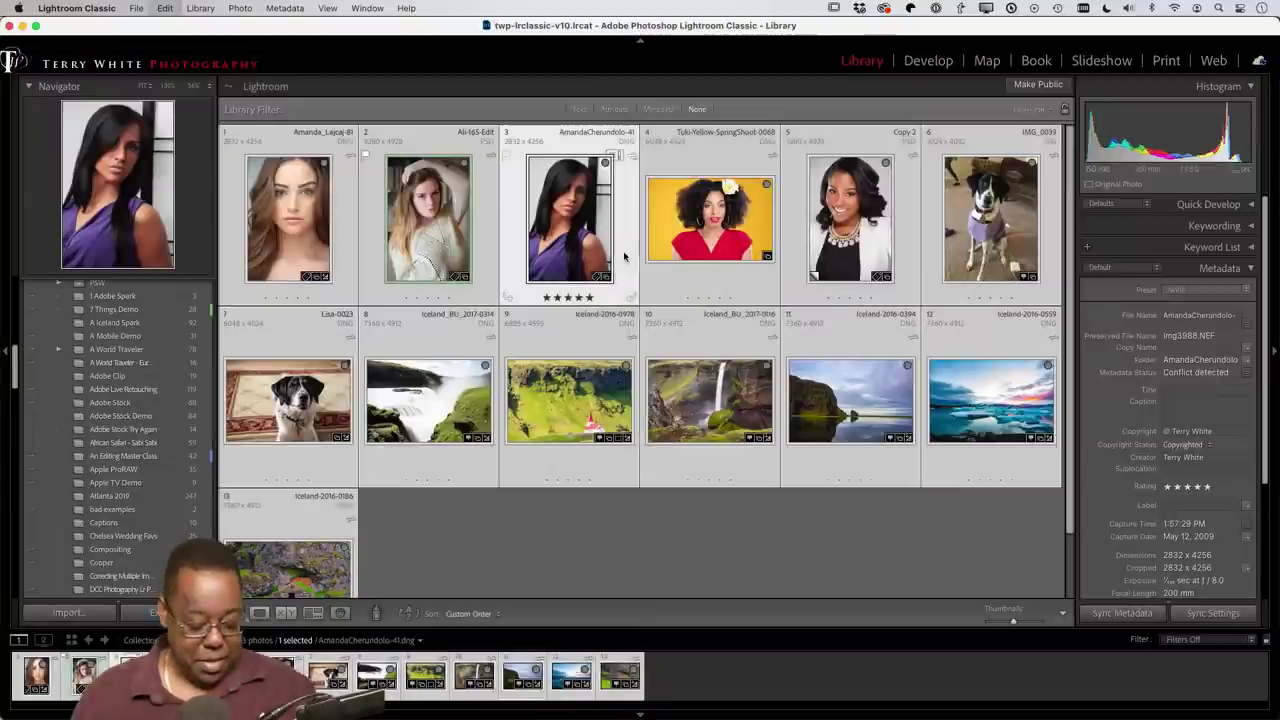
{"action": "left_click", "coordinate": [705, 225]}
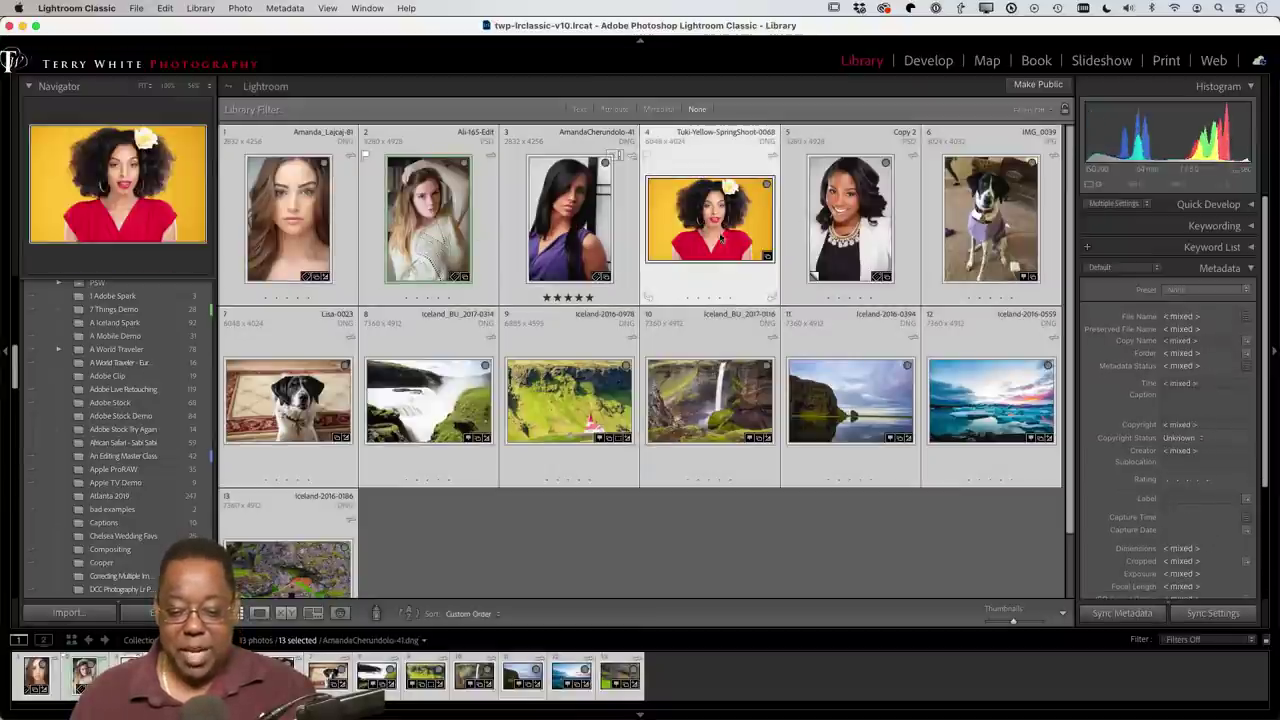
{"action": "left_click", "coordinate": [840, 225]}
{"action": "left_click", "coordinate": [993, 228]}
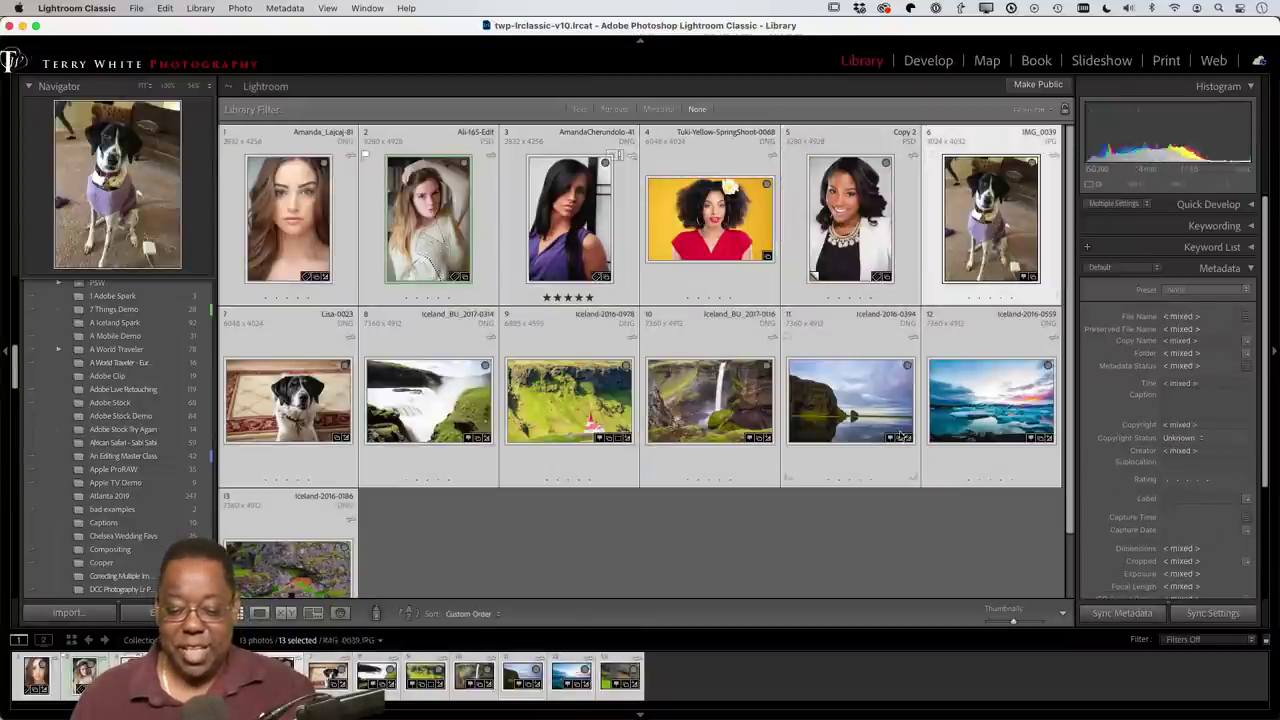
{"action": "left_click", "coordinate": [850, 400]}
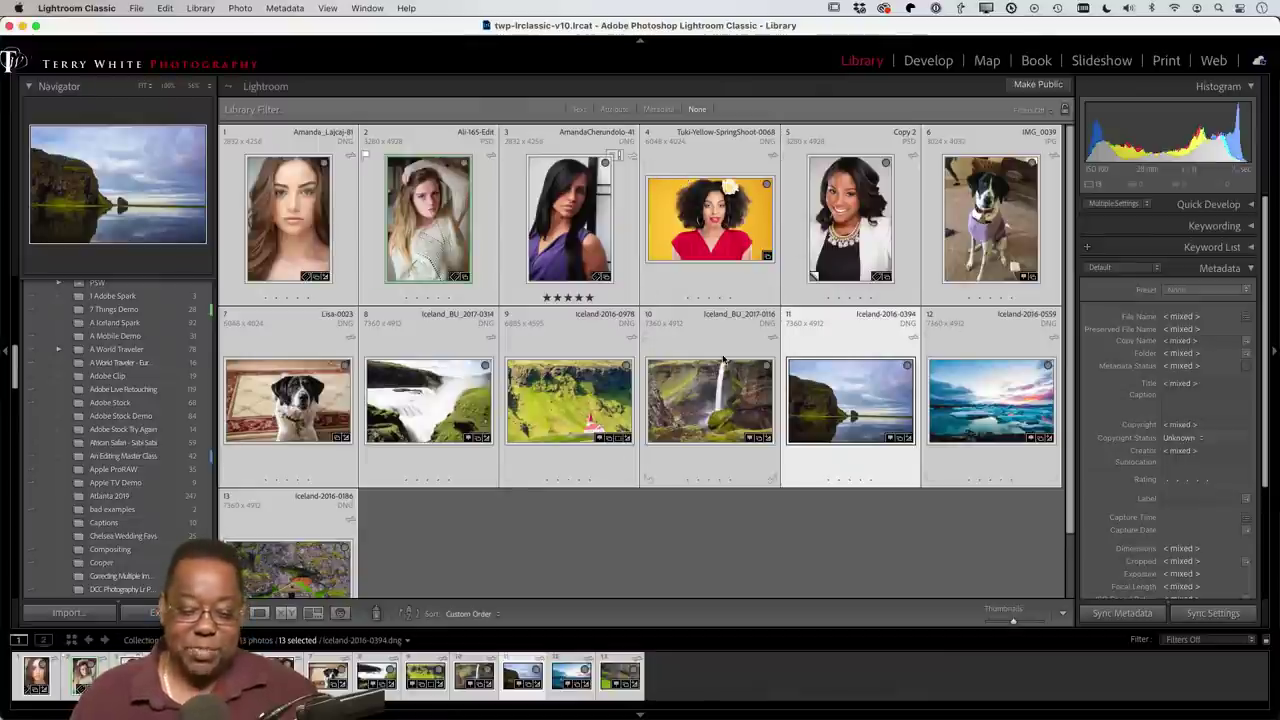
{"action": "left_click", "coordinate": [702, 236]}
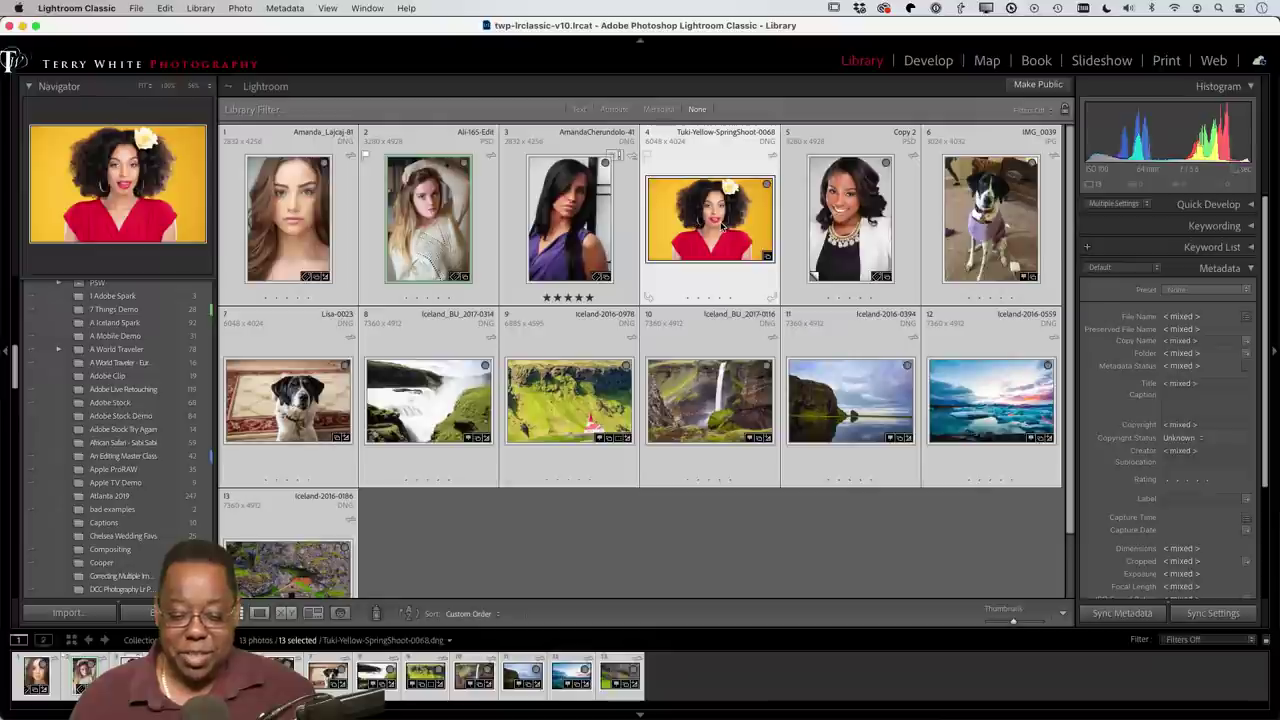
Step: Select only Tuki-Yellow-SpringShoot-0068, reselect all 13 photos, and browse the Photo menu
{"action": "scroll", "coordinate": [718, 220], "scroll_direction": "down", "scroll_amount": 1}
{"action": "scroll", "coordinate": [704, 200], "scroll_direction": "up", "scroll_amount": 1}
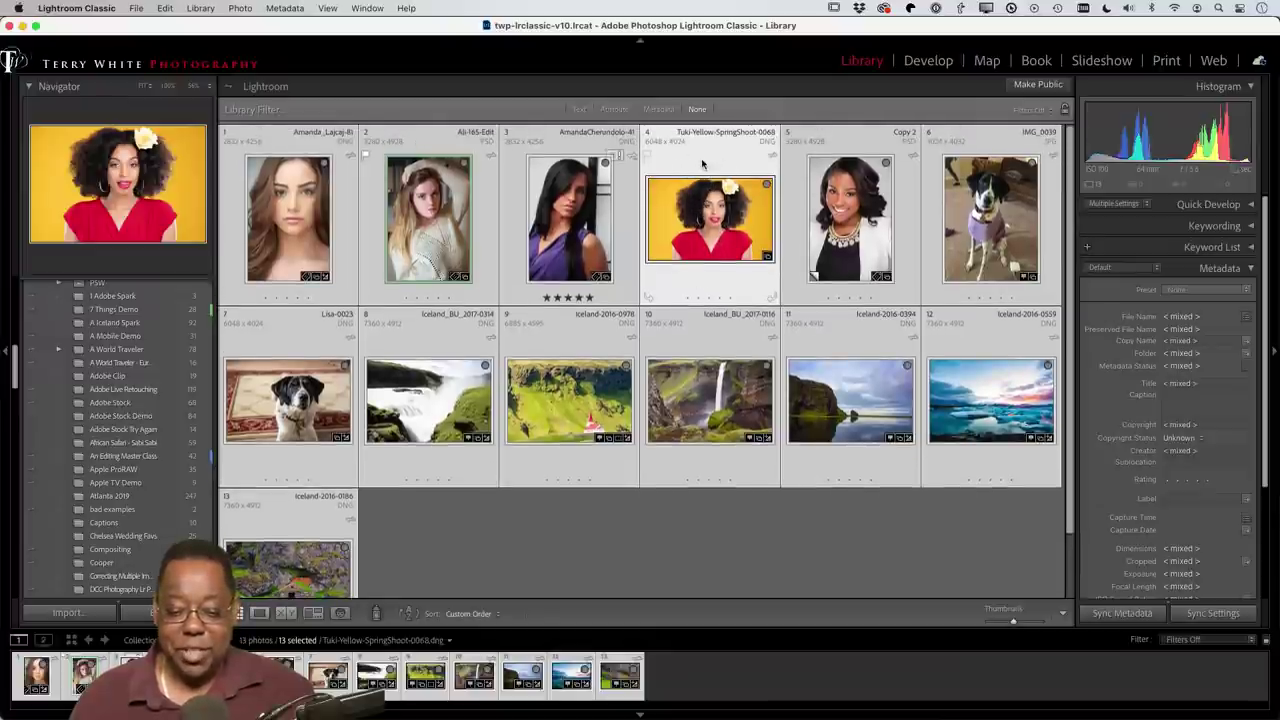
{"action": "left_click", "coordinate": [741, 296]}
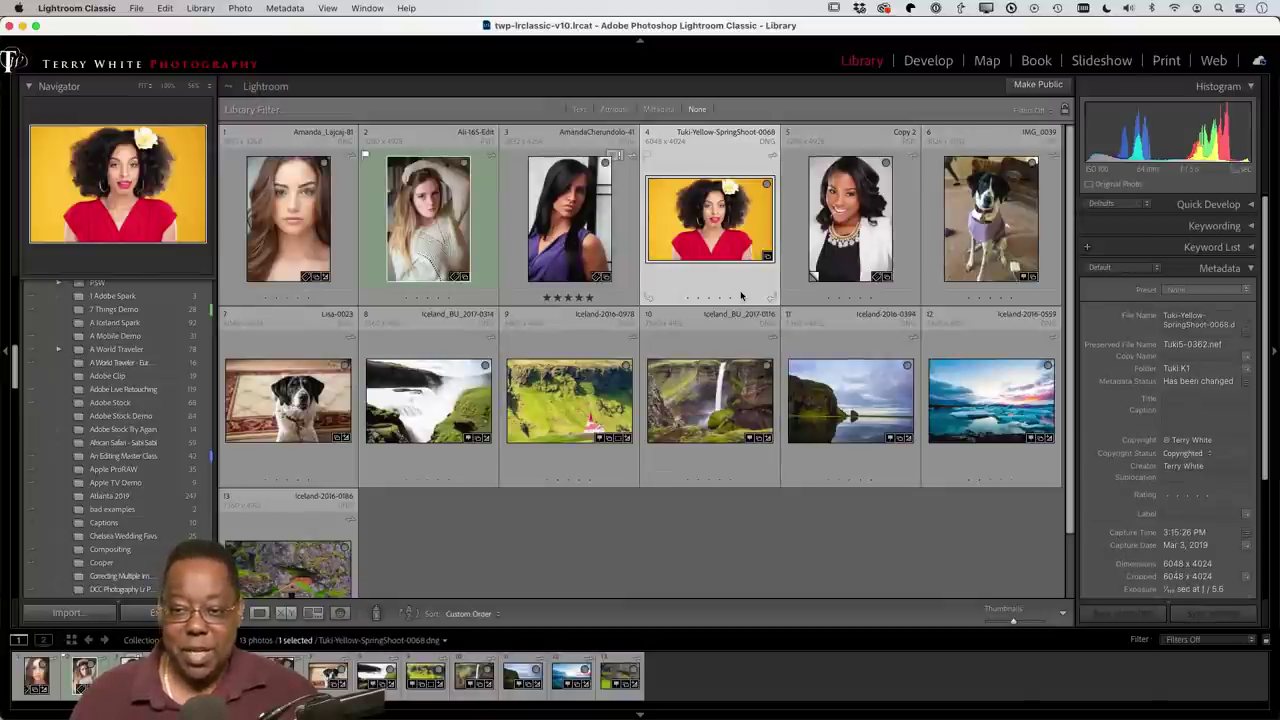
{"action": "key", "text": "super+a"}
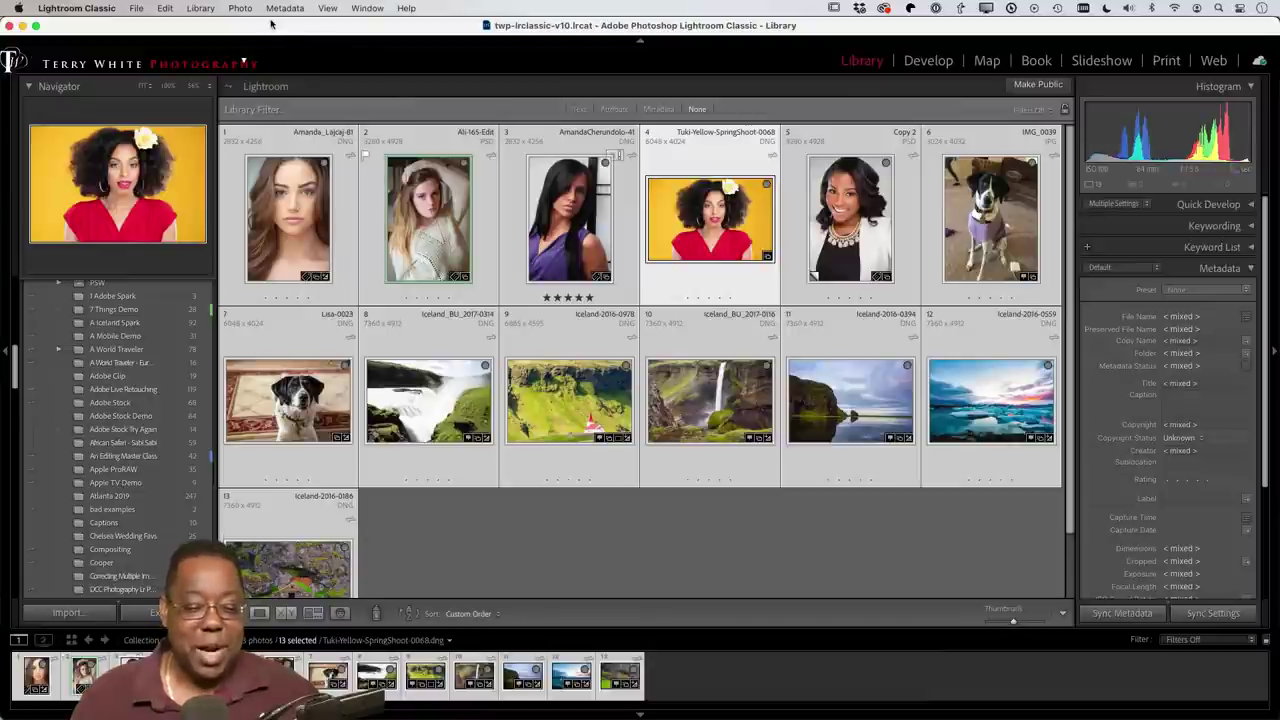
{"action": "left_click", "coordinate": [240, 8]}
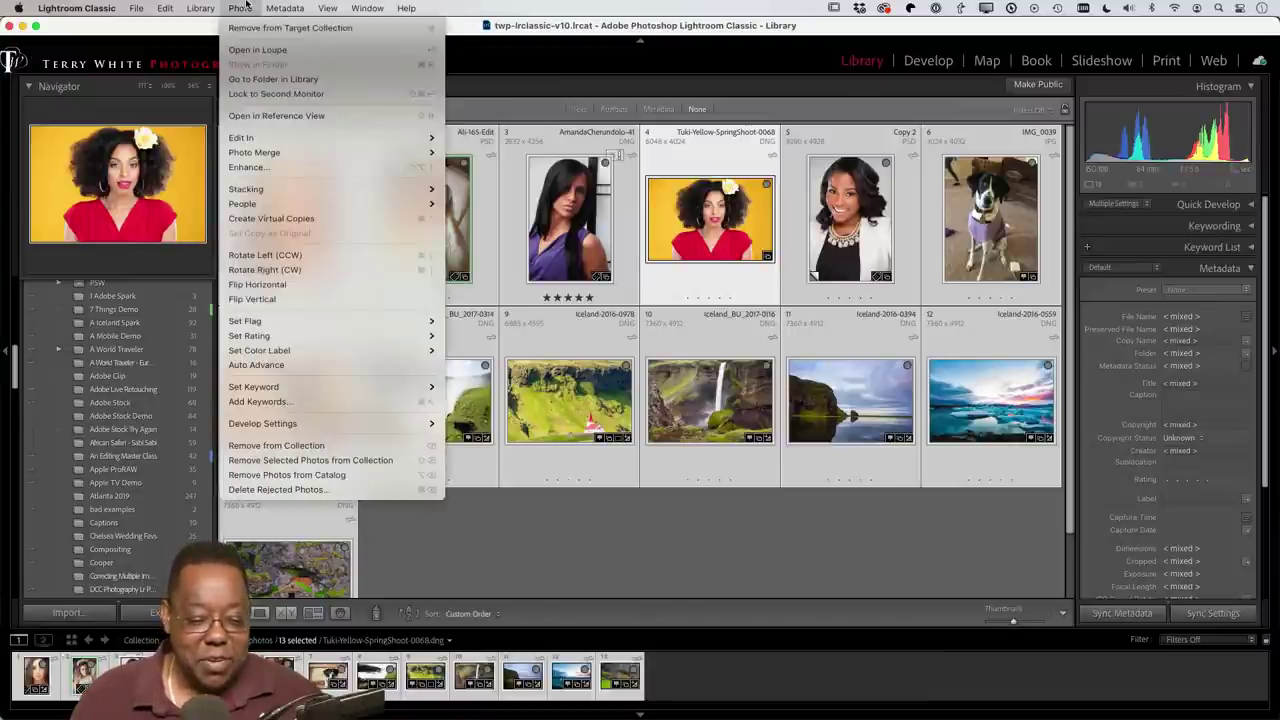
{"action": "mouse_move", "coordinate": [163, 8]}
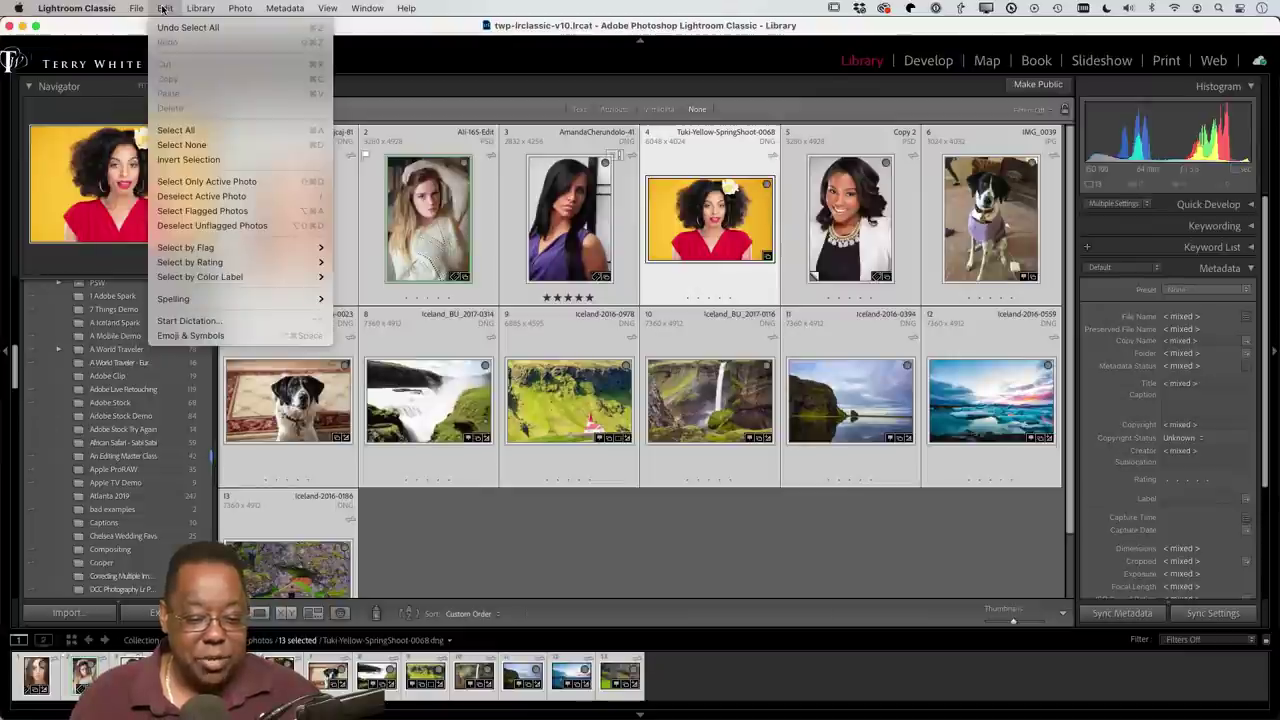
Step: Clear the selection and range-select photos 1 through 4 from Tuki-Yellow-SpringShoot-0068
{"action": "left_click", "coordinate": [200, 148]}
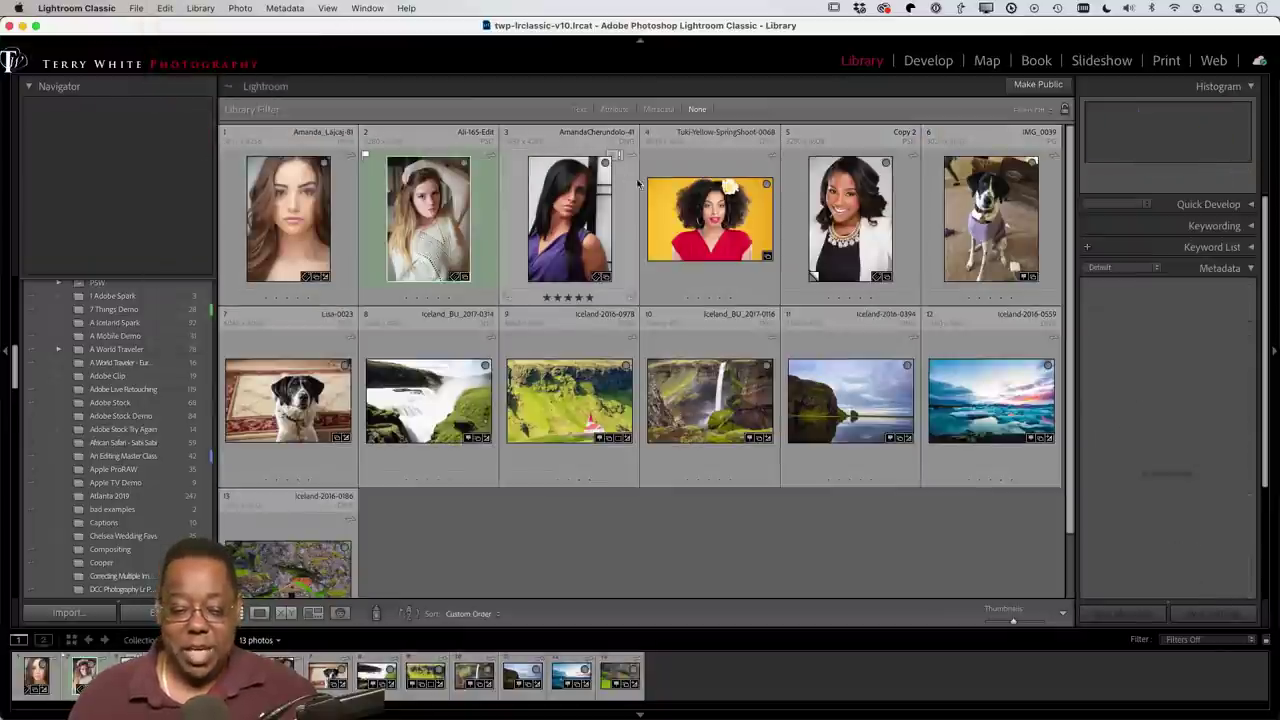
{"action": "left_click", "coordinate": [708, 212]}
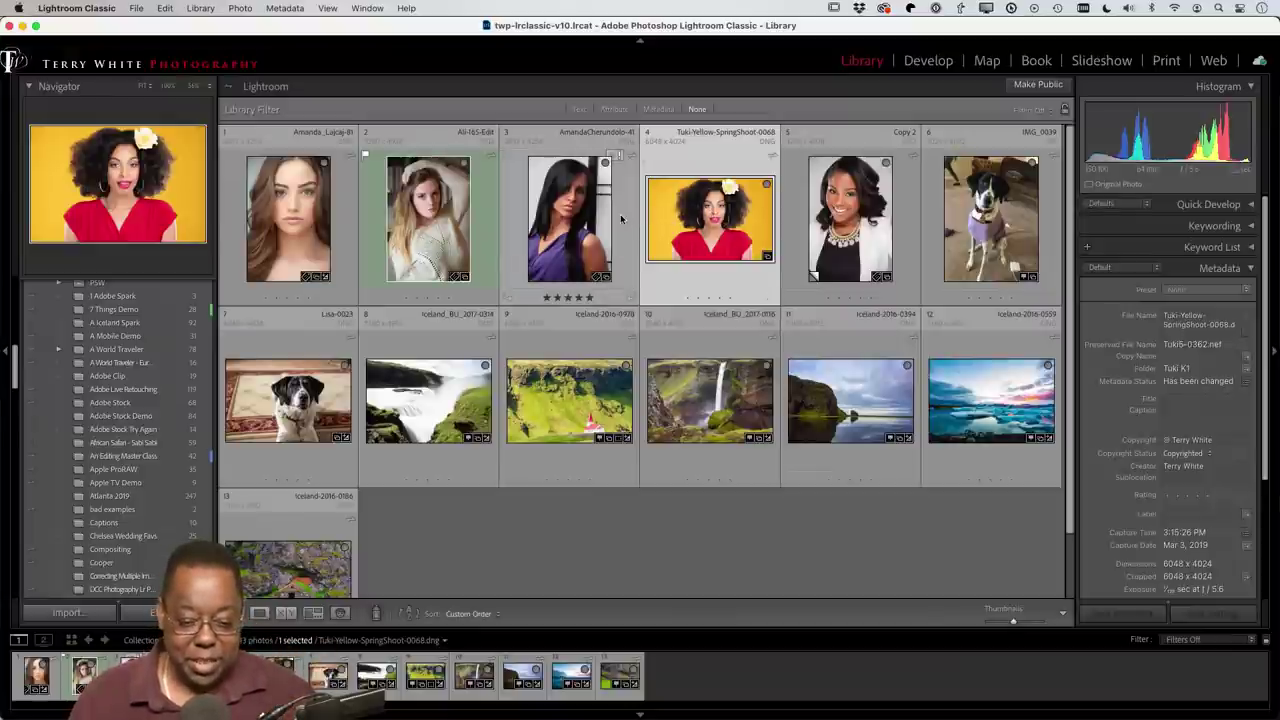
{"action": "left_click", "coordinate": [320, 225], "text": "shift"}
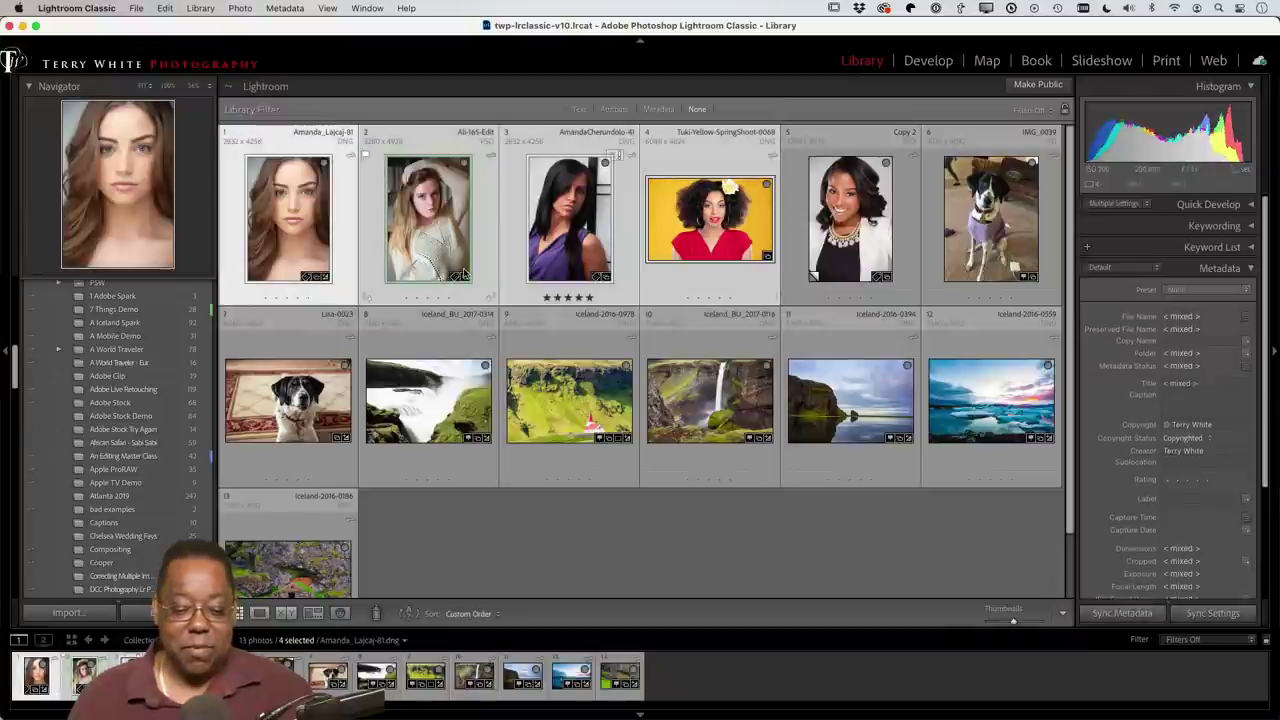
{"action": "left_click", "coordinate": [341, 267]}
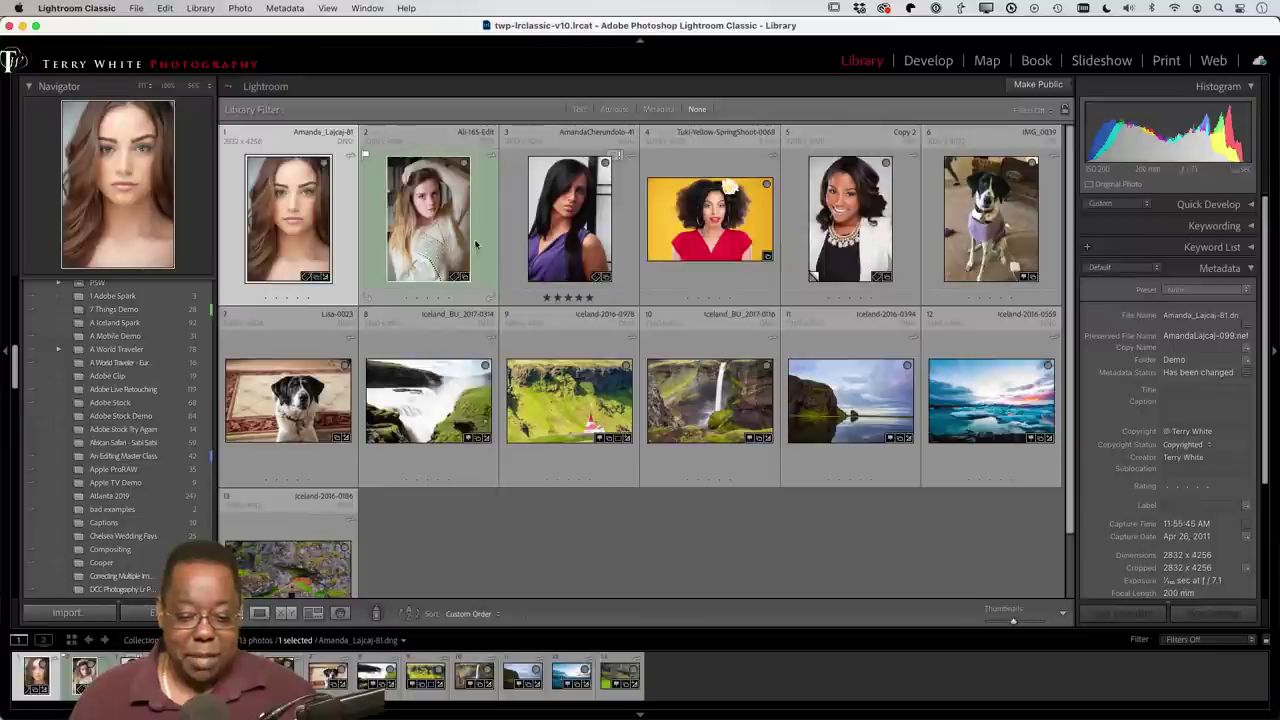
{"action": "left_click", "coordinate": [460, 246], "text": "shift"}
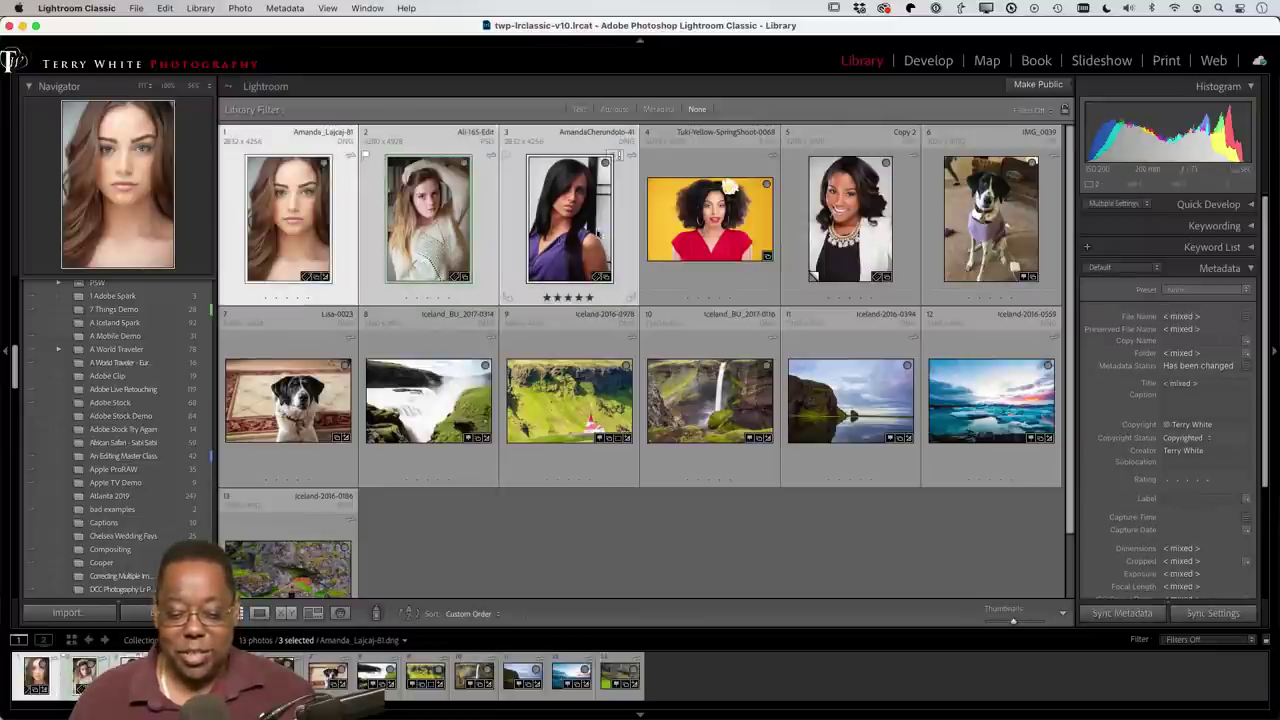
{"action": "left_click", "coordinate": [848, 292], "text": "super"}
{"action": "left_click", "coordinate": [810, 418], "text": "super"}
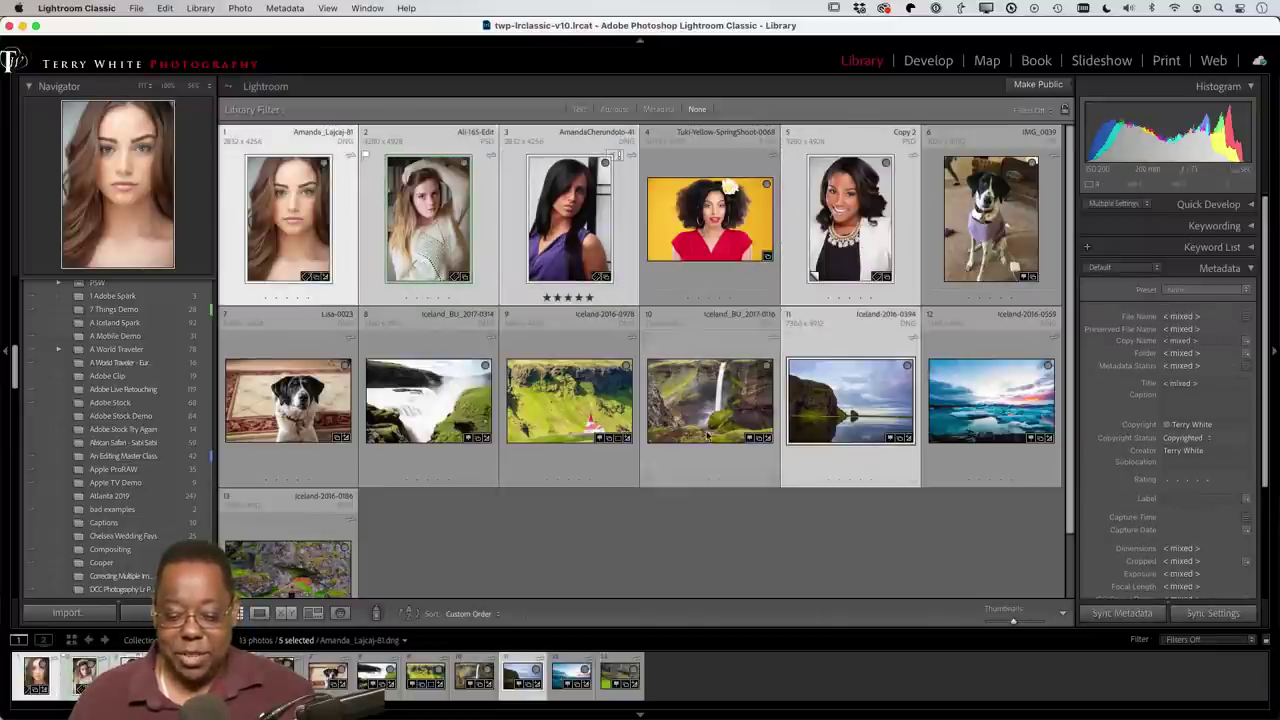
{"action": "left_click", "coordinate": [568, 413], "text": "super"}
{"action": "left_click", "coordinate": [230, 390], "text": "super"}
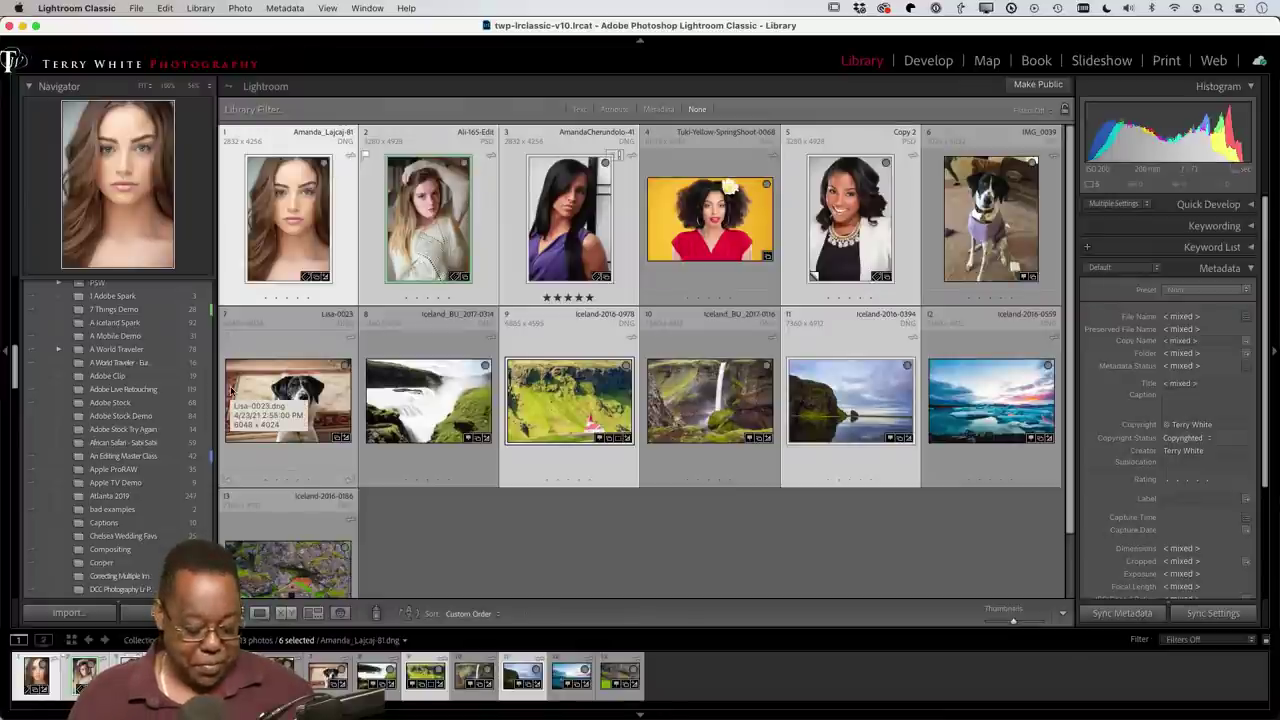
Step: Deselect everything, then range-select the first four portraits in the grid
{"action": "key", "text": "super+d"}
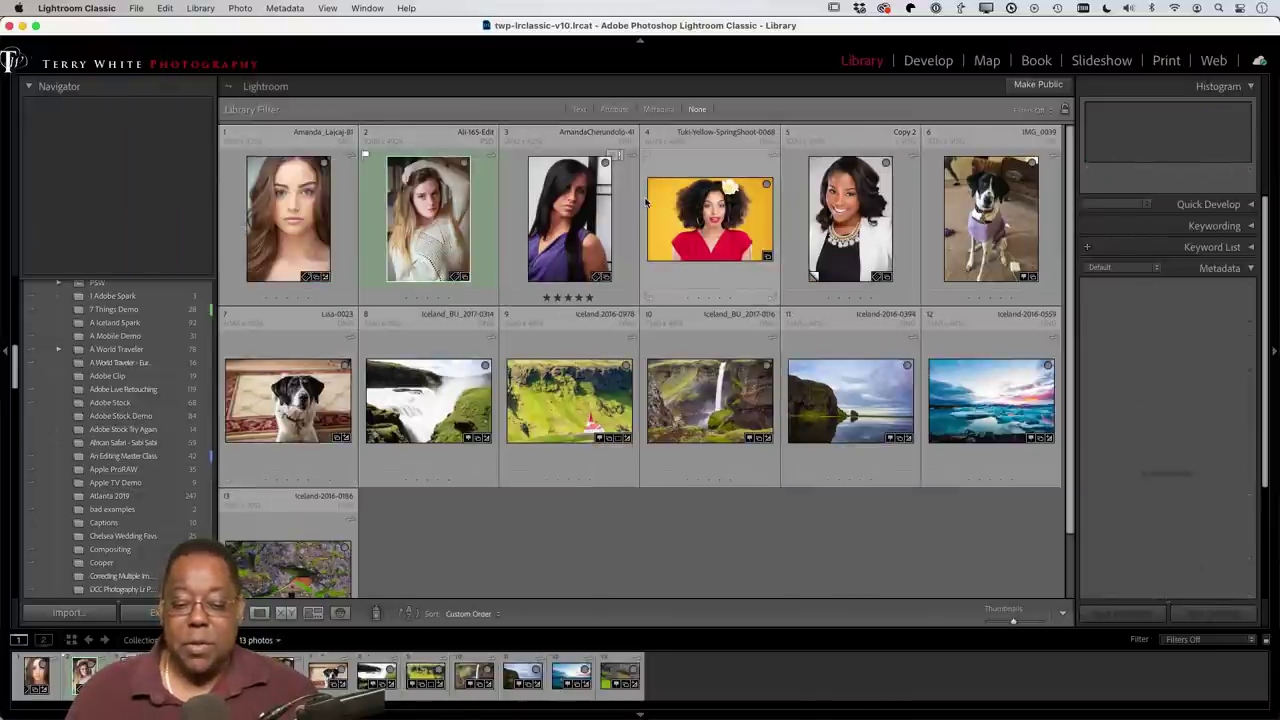
{"action": "left_click", "coordinate": [337, 215]}
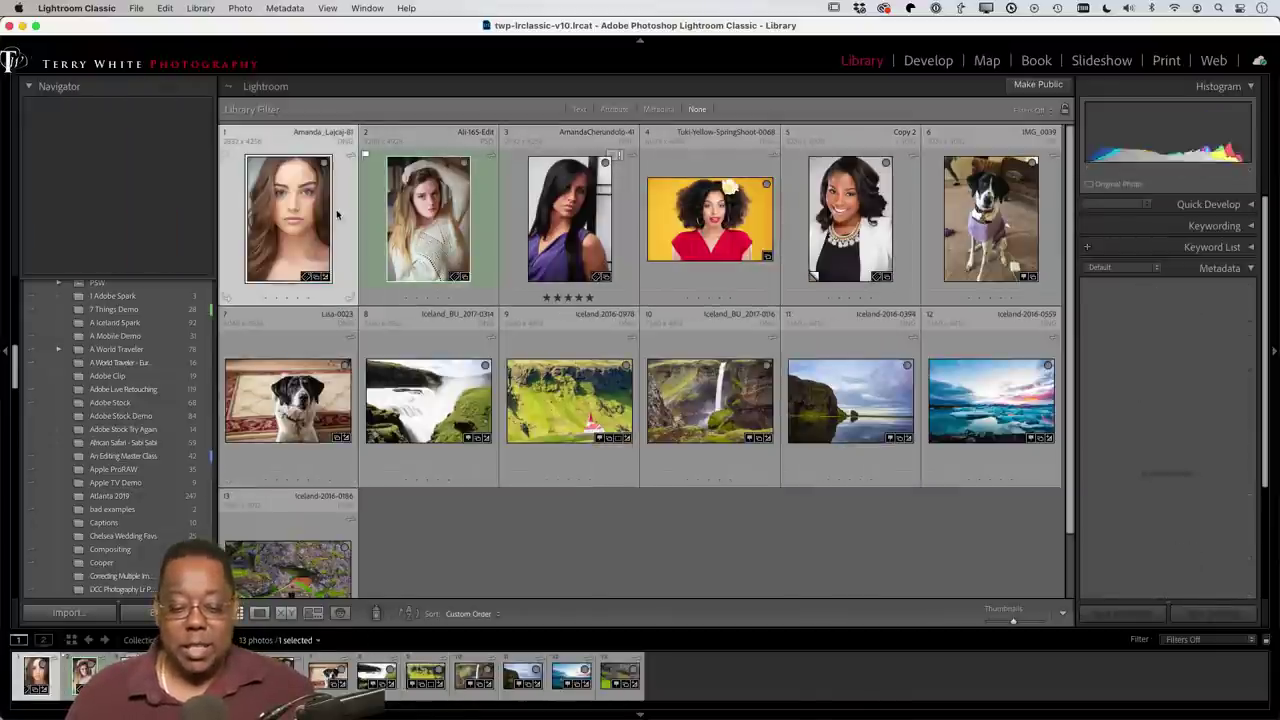
{"action": "left_click", "coordinate": [688, 228], "text": "shift"}
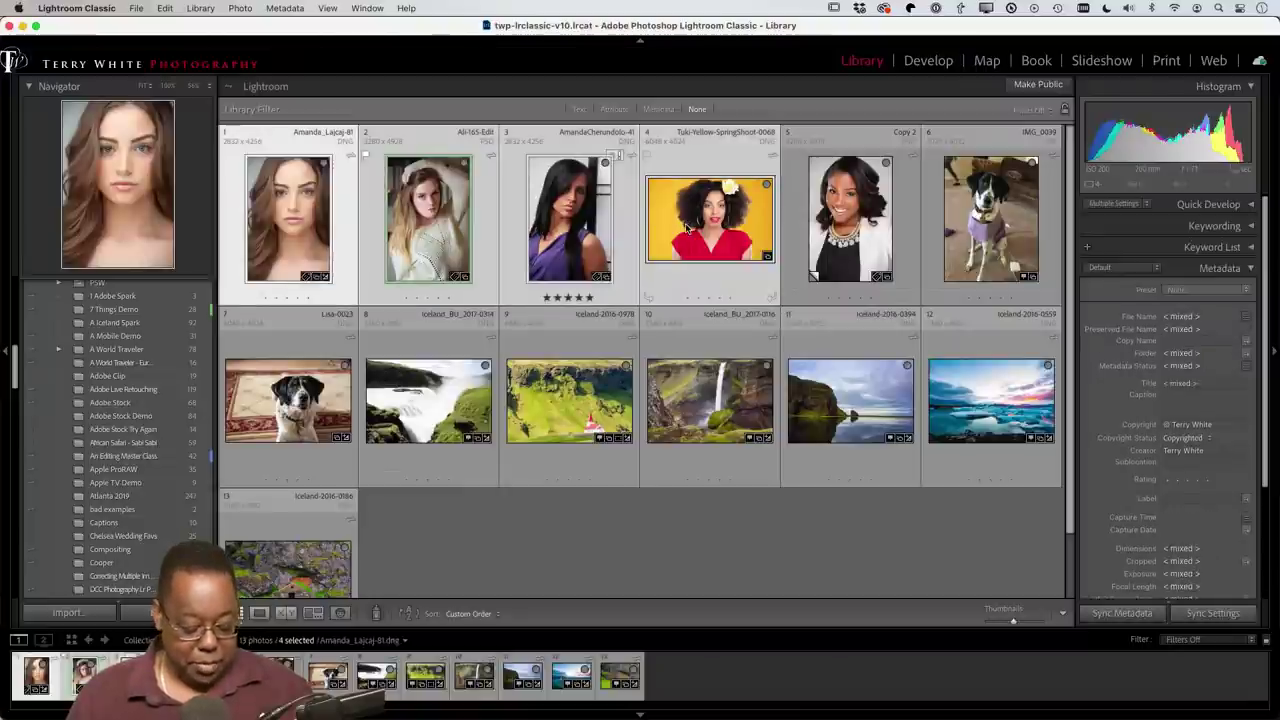
Step: Bring the four selected portraits into Develop for Sharpen People, then go back to the Library grid
{"action": "key", "text": "d"}
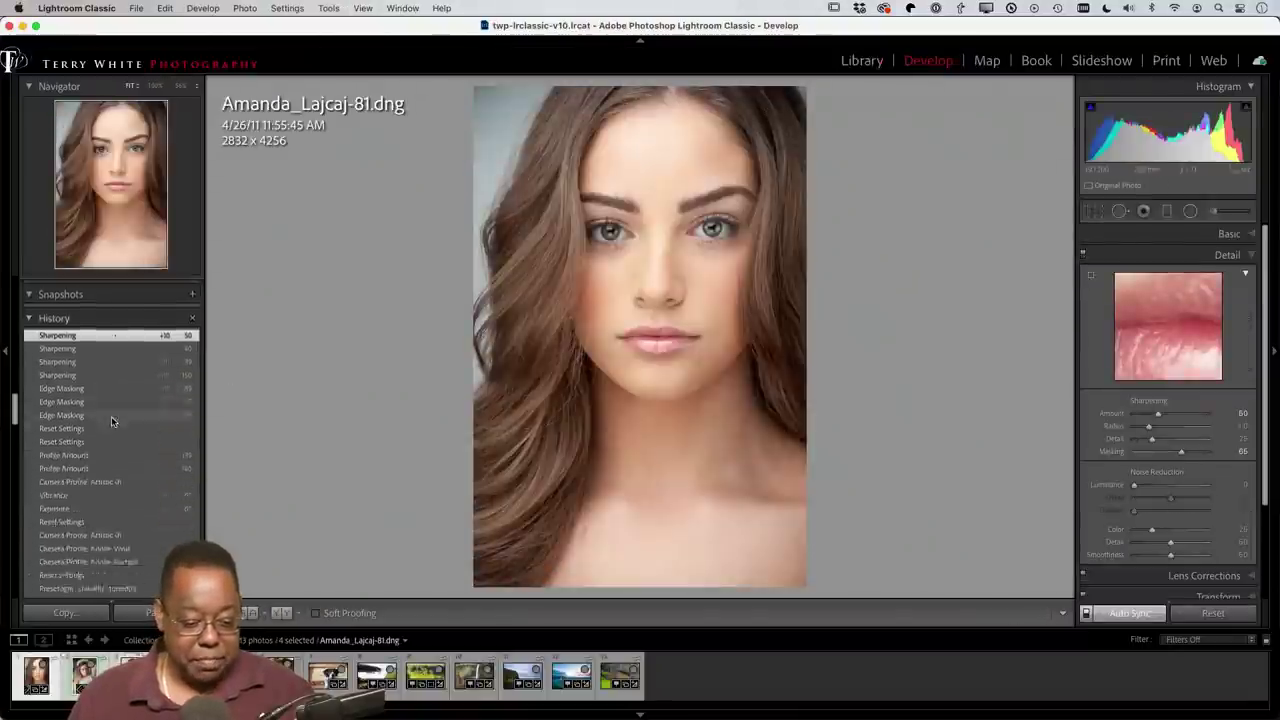
{"action": "scroll", "coordinate": [112, 421], "scroll_direction": "up", "scroll_amount": 5}
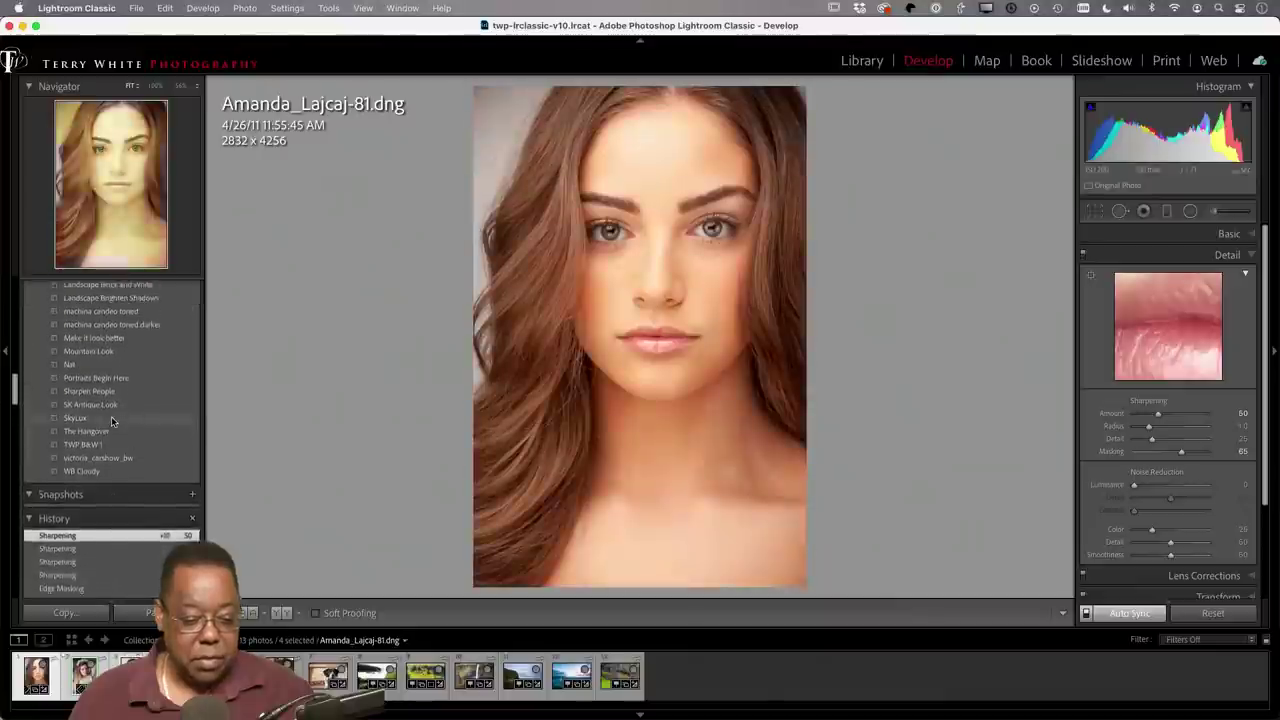
{"action": "scroll", "coordinate": [112, 421], "scroll_direction": "up", "scroll_amount": 1}
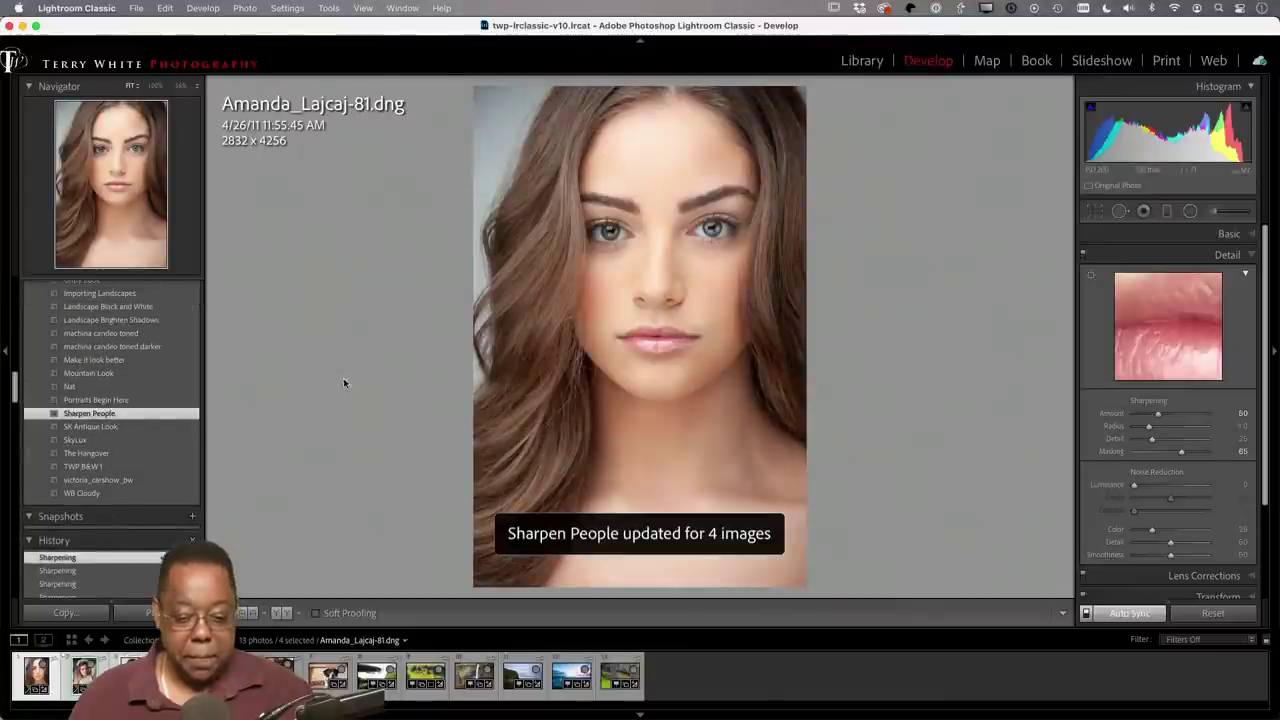
{"action": "key", "text": "g"}
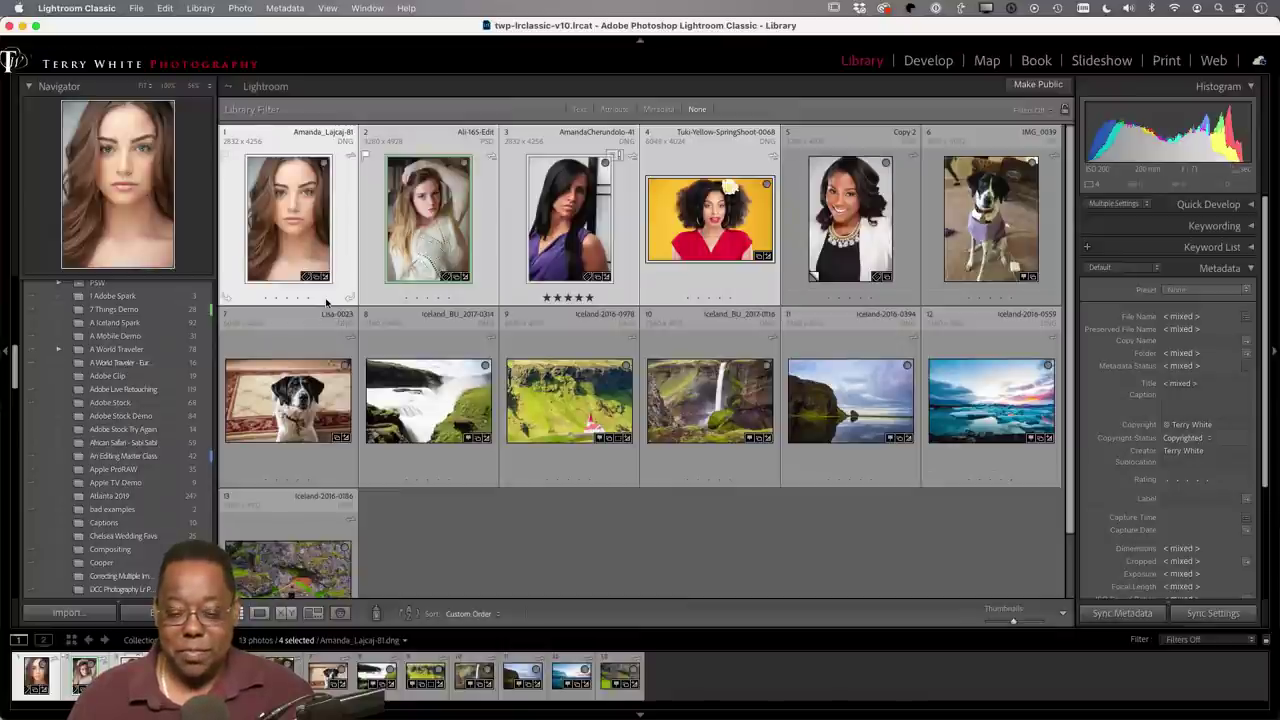
{"action": "left_click", "coordinate": [420, 521]}
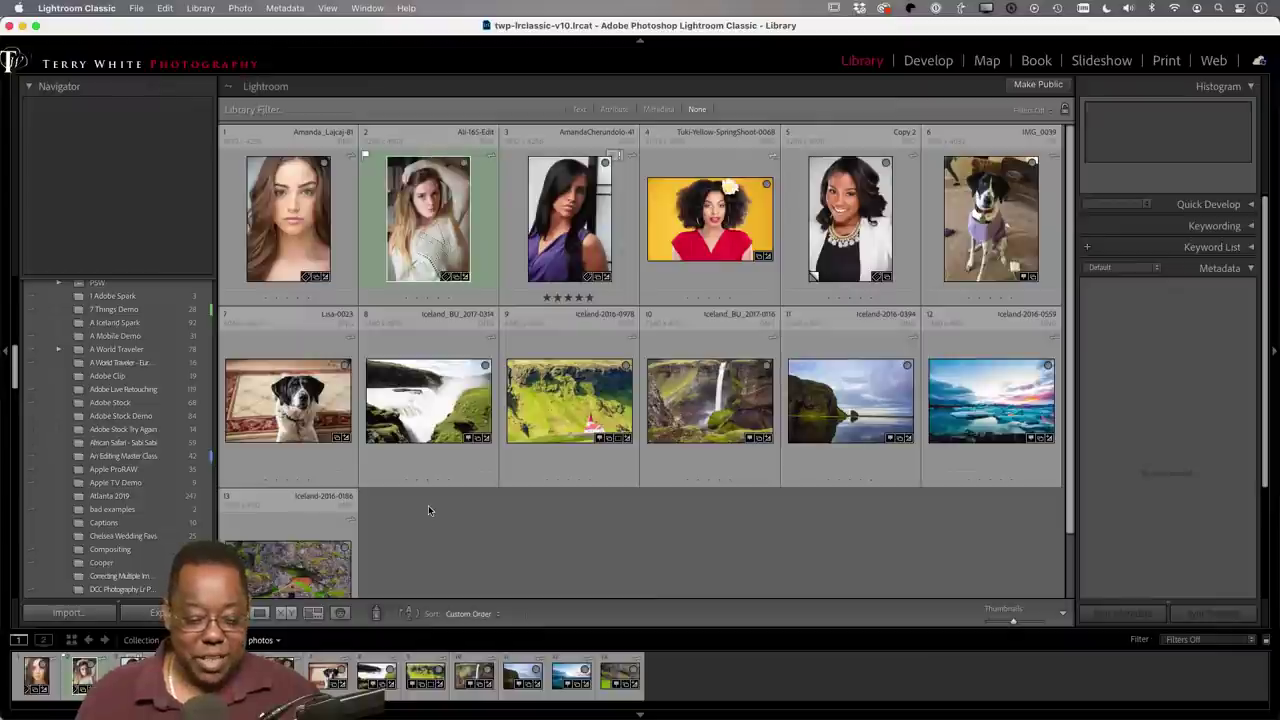
{"action": "left_click", "coordinate": [288, 253]}
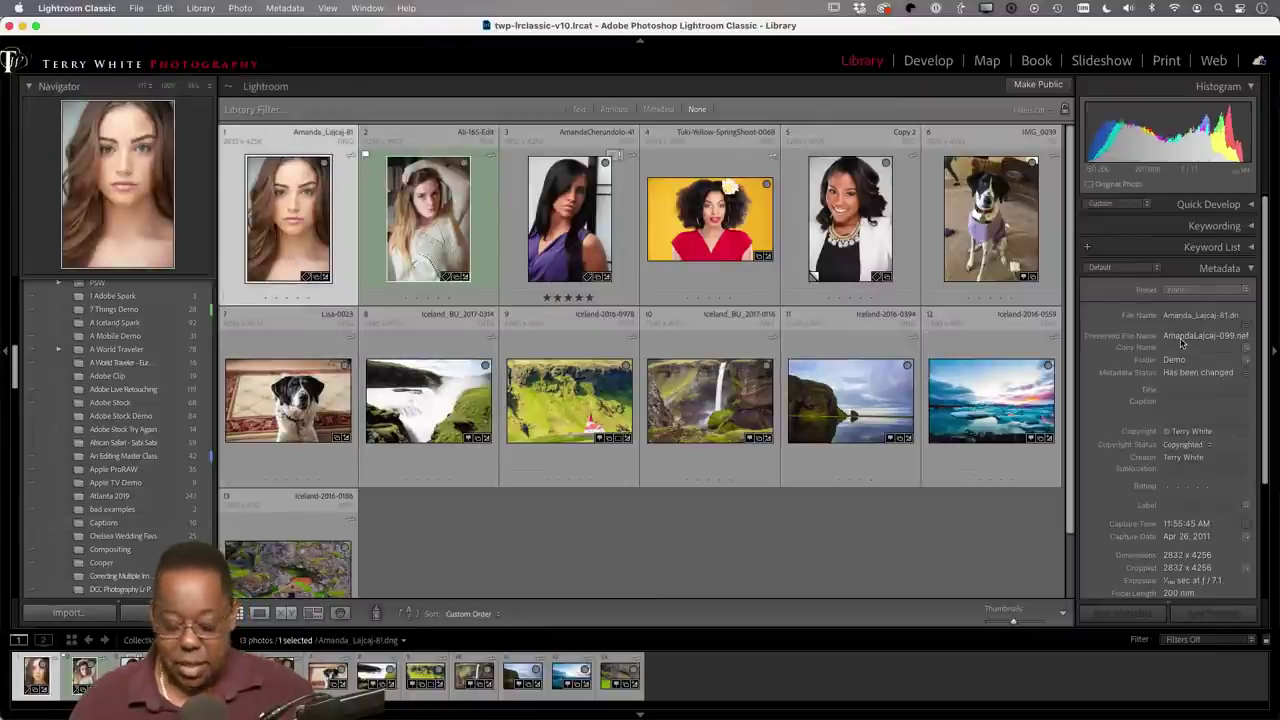
{"action": "key", "text": "d"}
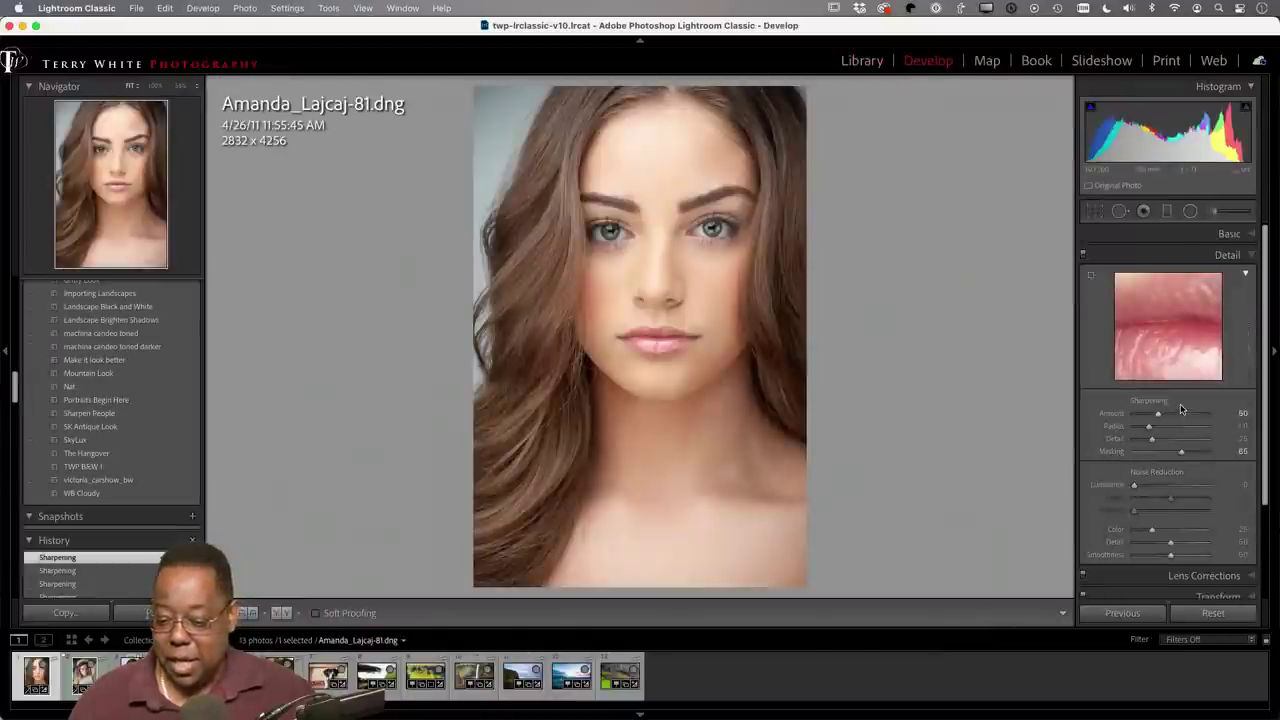
Step: Tint the portrait's midtones blue with the Color Grading Midtones wheel
{"action": "left_click", "coordinate": [1248, 256]}
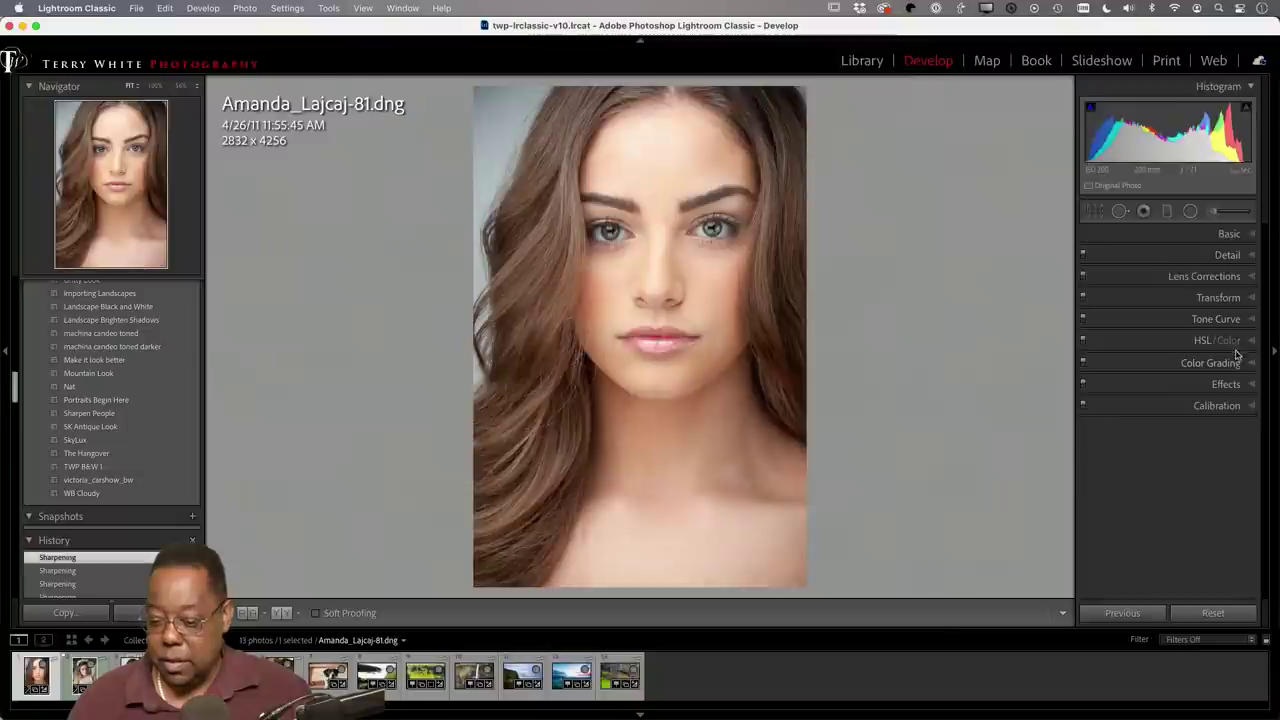
{"action": "left_click", "coordinate": [1246, 362]}
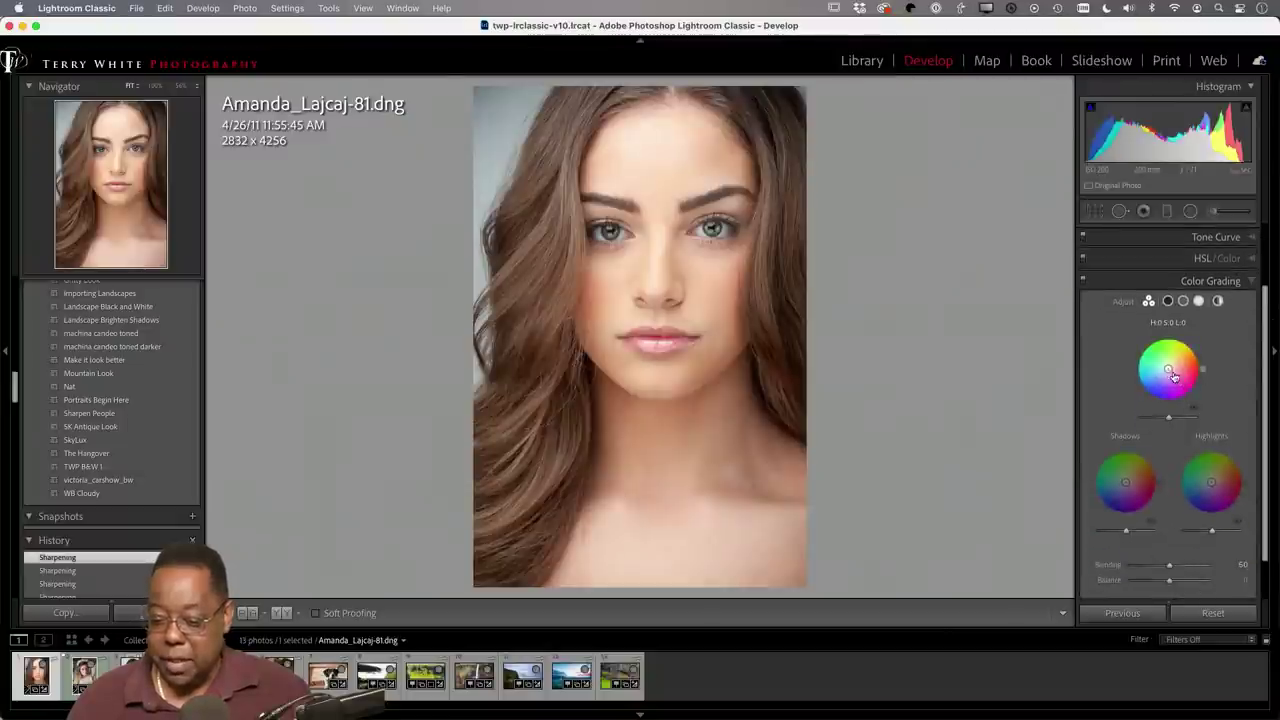
{"action": "left_click_drag", "start_coordinate": [1174, 376], "coordinate": [1152, 391]}
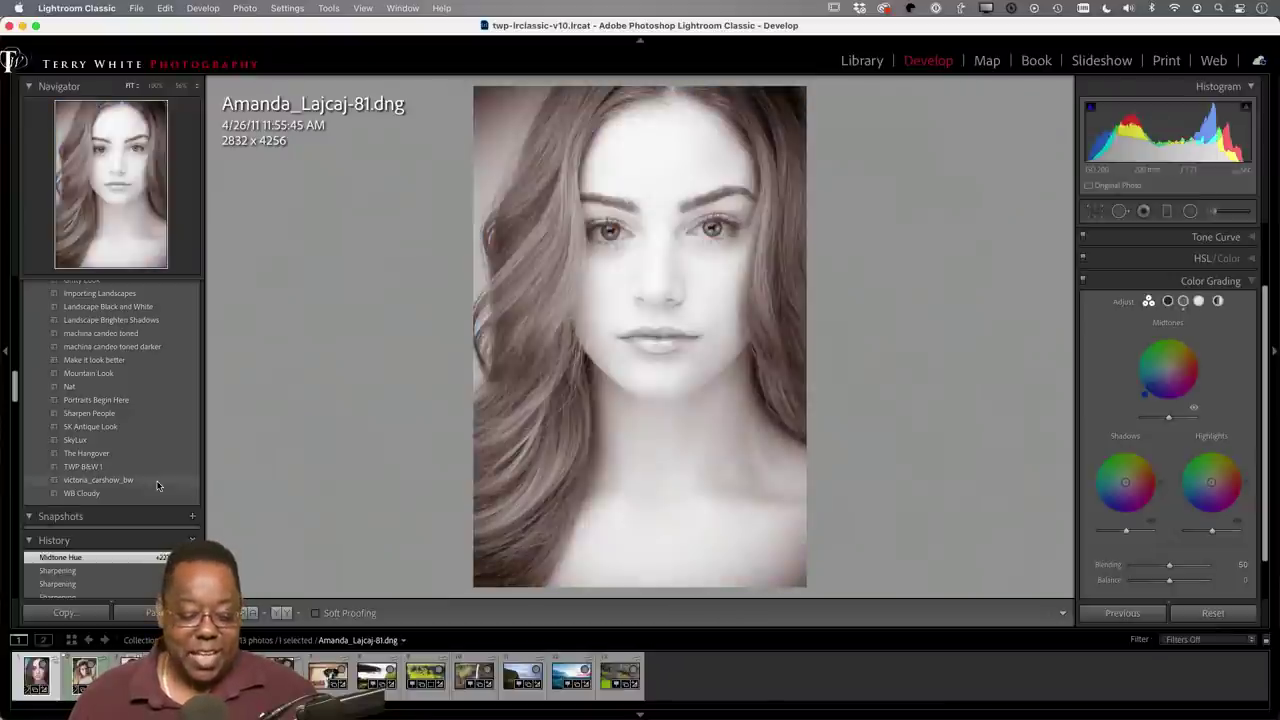
Step: Bring up the New Develop Preset dialog from the Presets panel
{"action": "scroll", "coordinate": [130, 385], "scroll_direction": "up", "scroll_amount": 10}
{"action": "scroll", "coordinate": [143, 388], "scroll_direction": "up", "scroll_amount": 10}
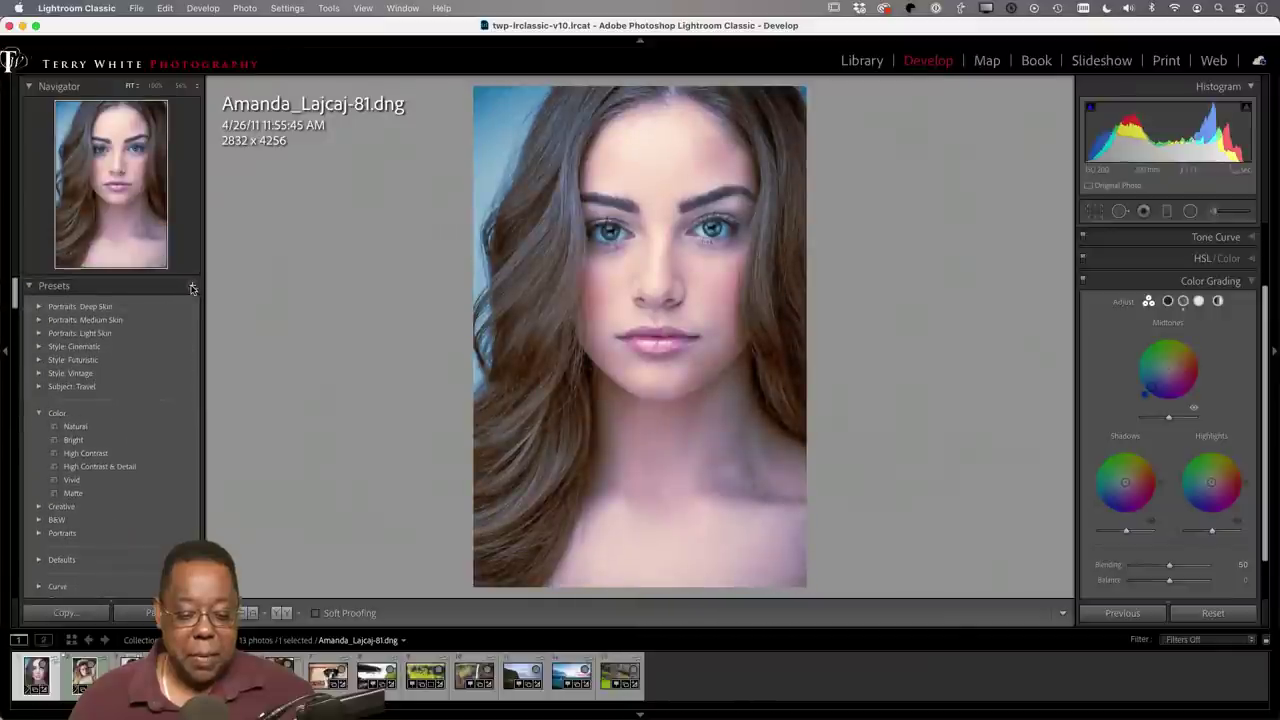
{"action": "left_click", "coordinate": [193, 285]}
{"action": "left_click", "coordinate": [240, 298]}
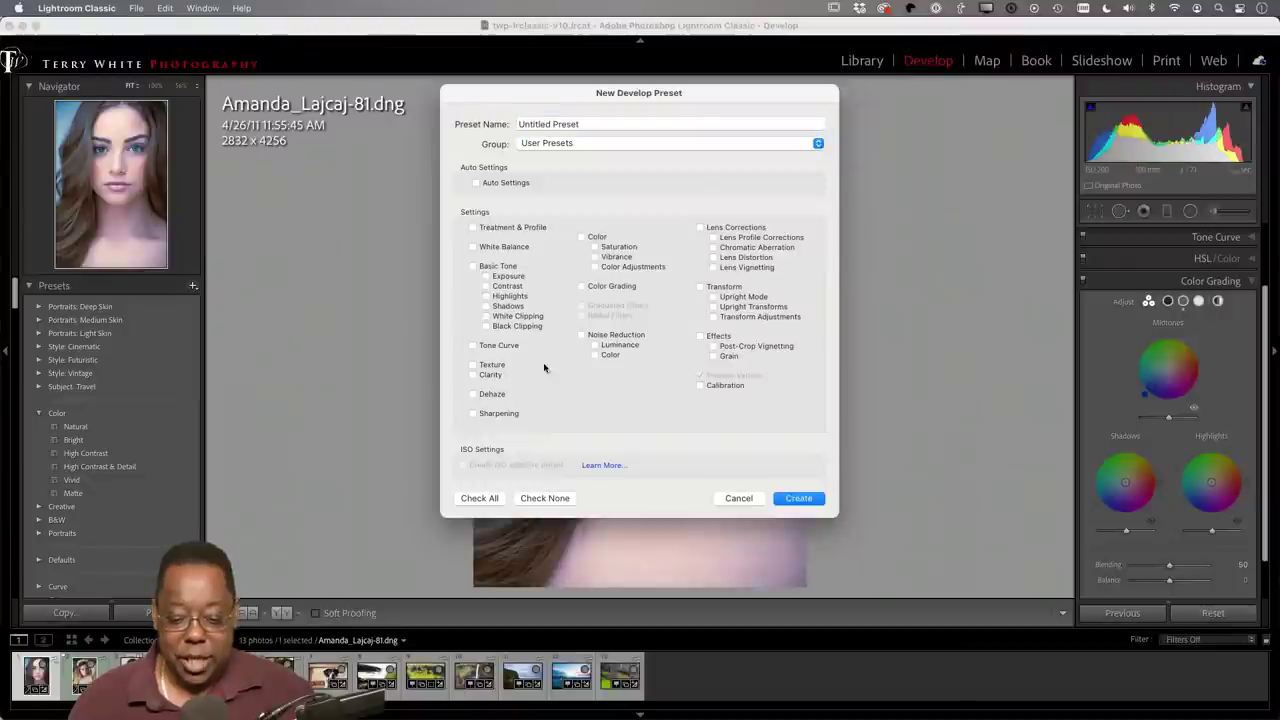
Step: Create a develop preset named 'Make it Blue' containing only the Color Grading settings
{"action": "left_click", "coordinate": [582, 287]}
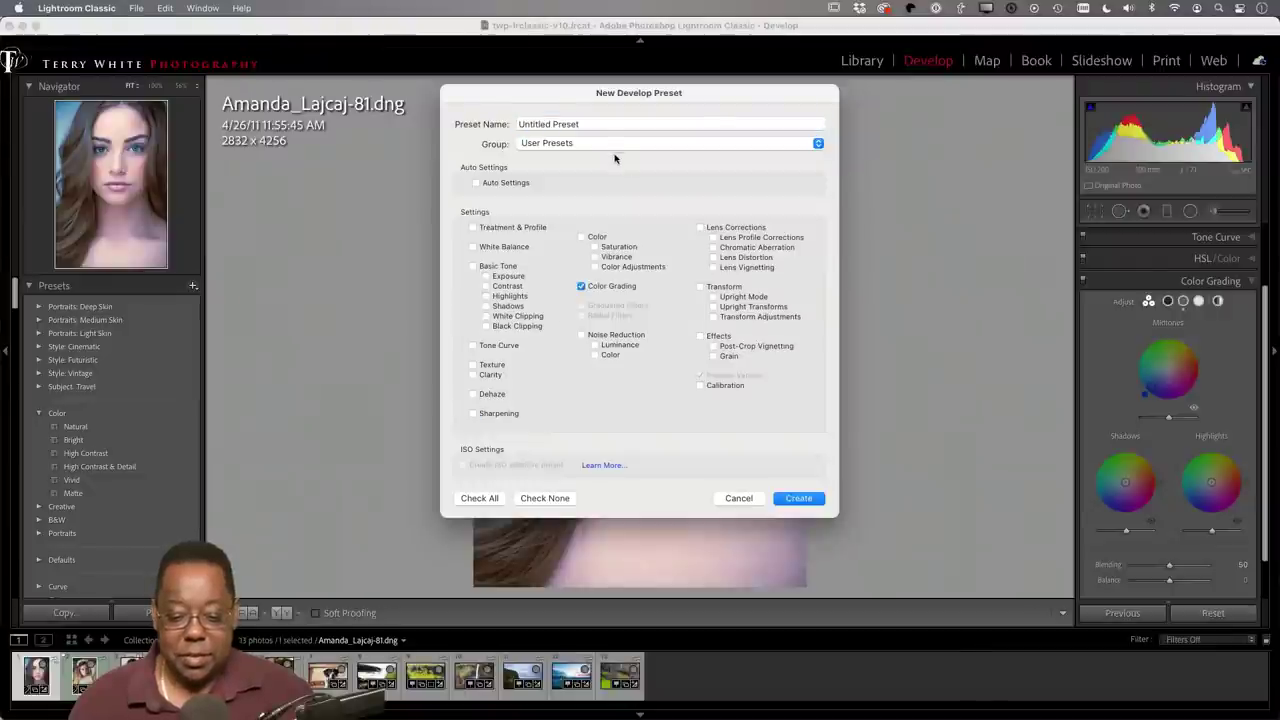
{"action": "left_click", "coordinate": [597, 124]}
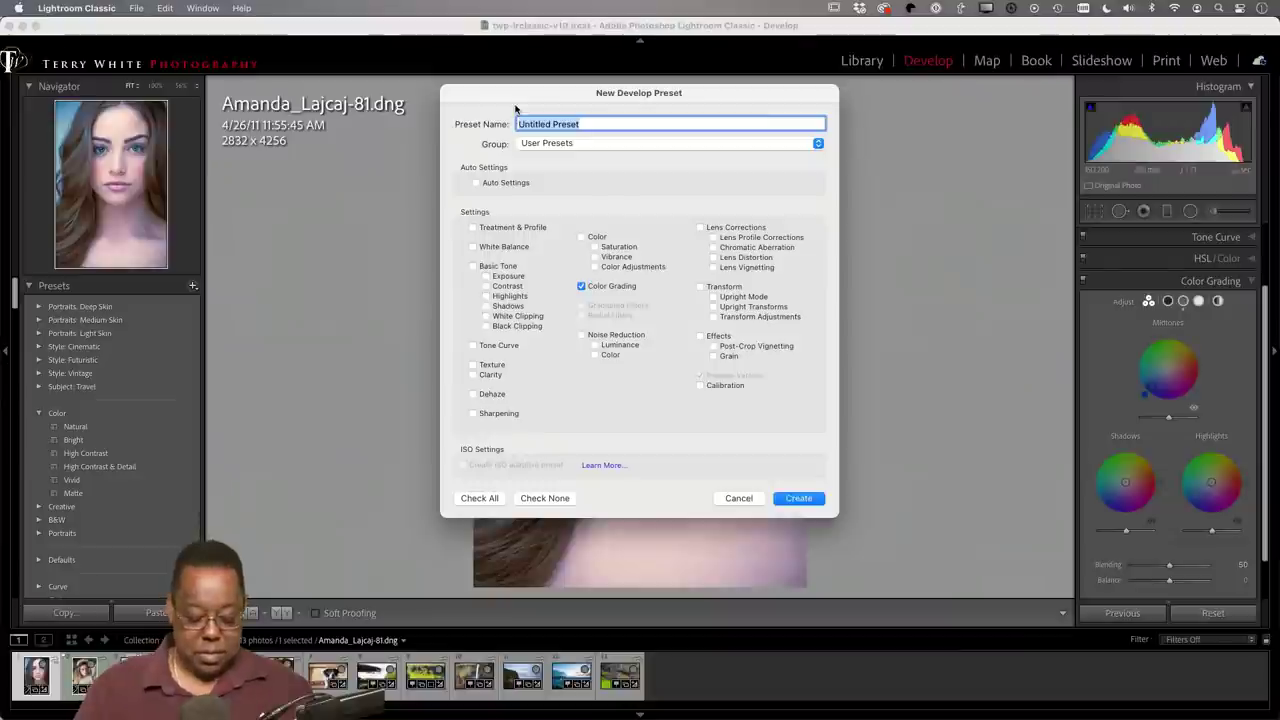
{"action": "type", "text": "Make it Blue"}
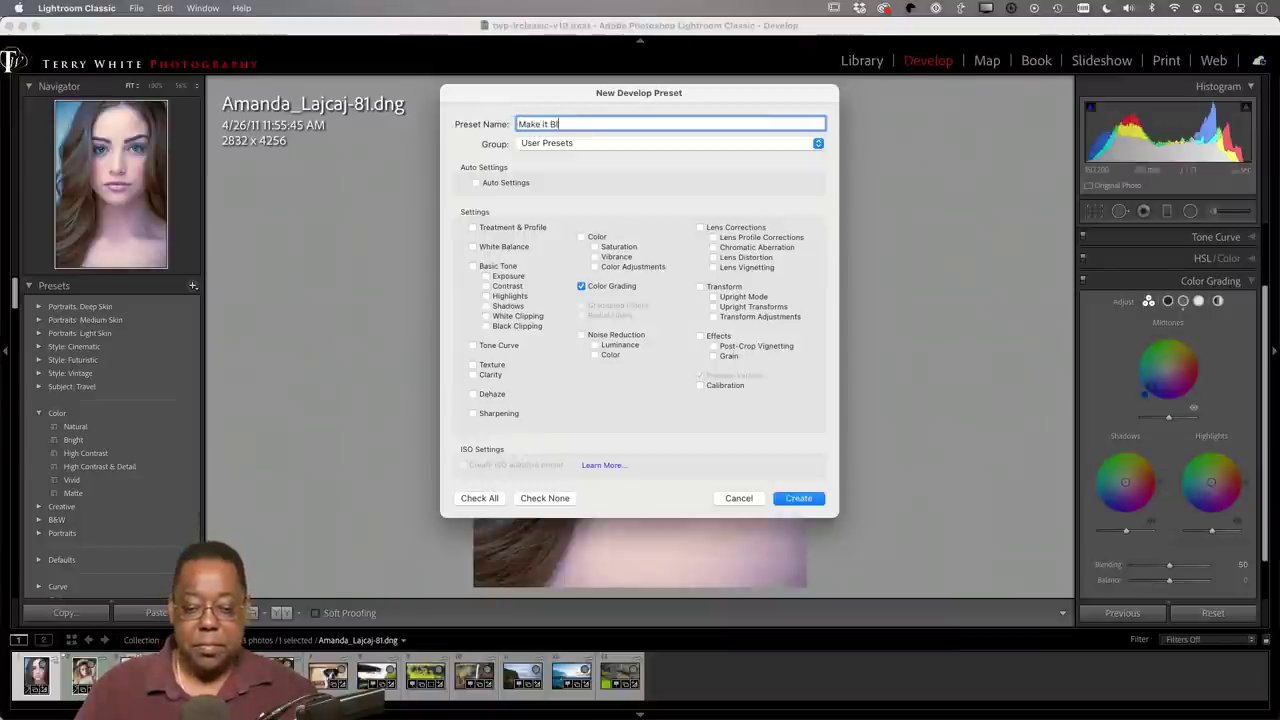
{"action": "left_click", "coordinate": [797, 499]}
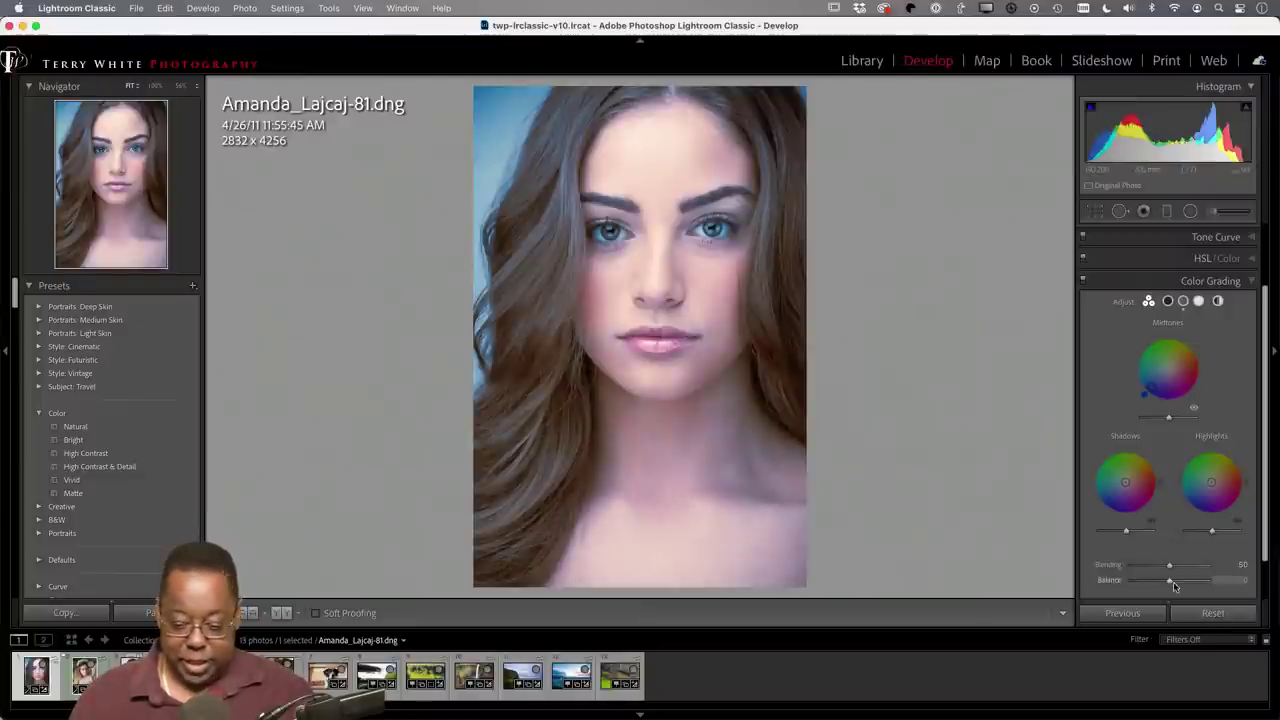
Step: Reset all edits on the portrait and show the Detail panel
{"action": "left_click", "coordinate": [1210, 612]}
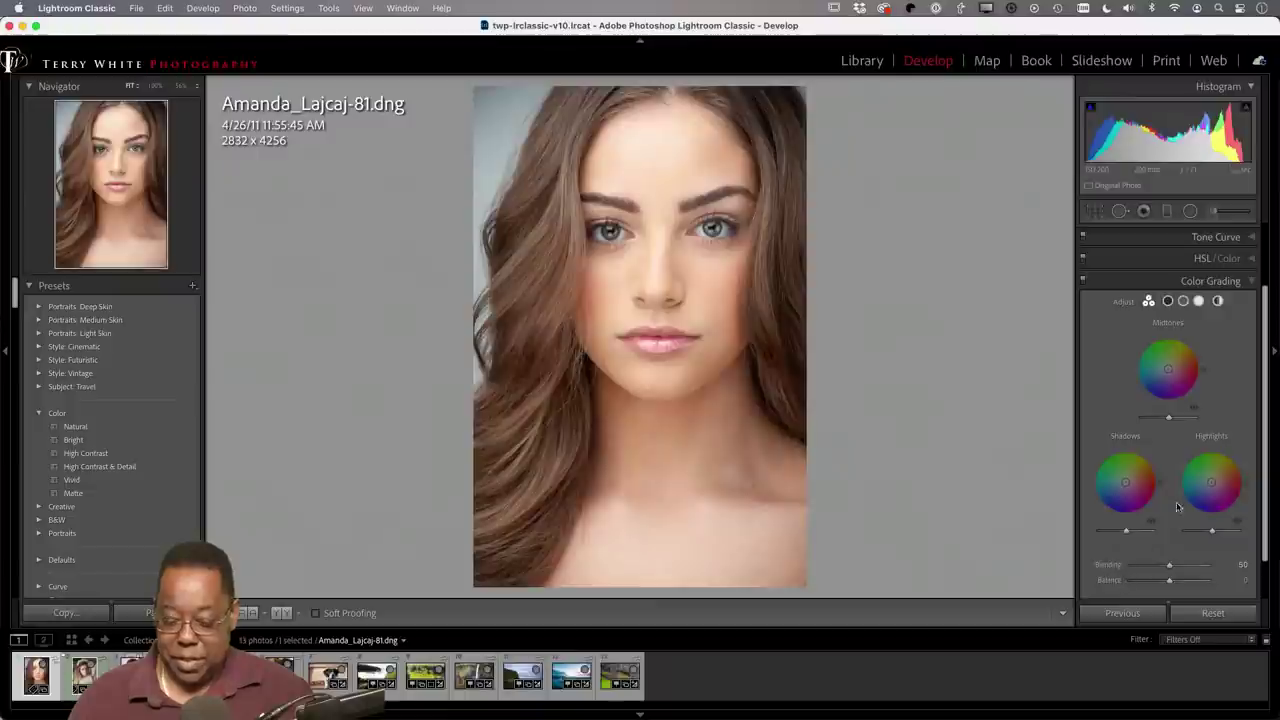
{"action": "scroll", "coordinate": [1217, 276], "scroll_direction": "up", "scroll_amount": 4}
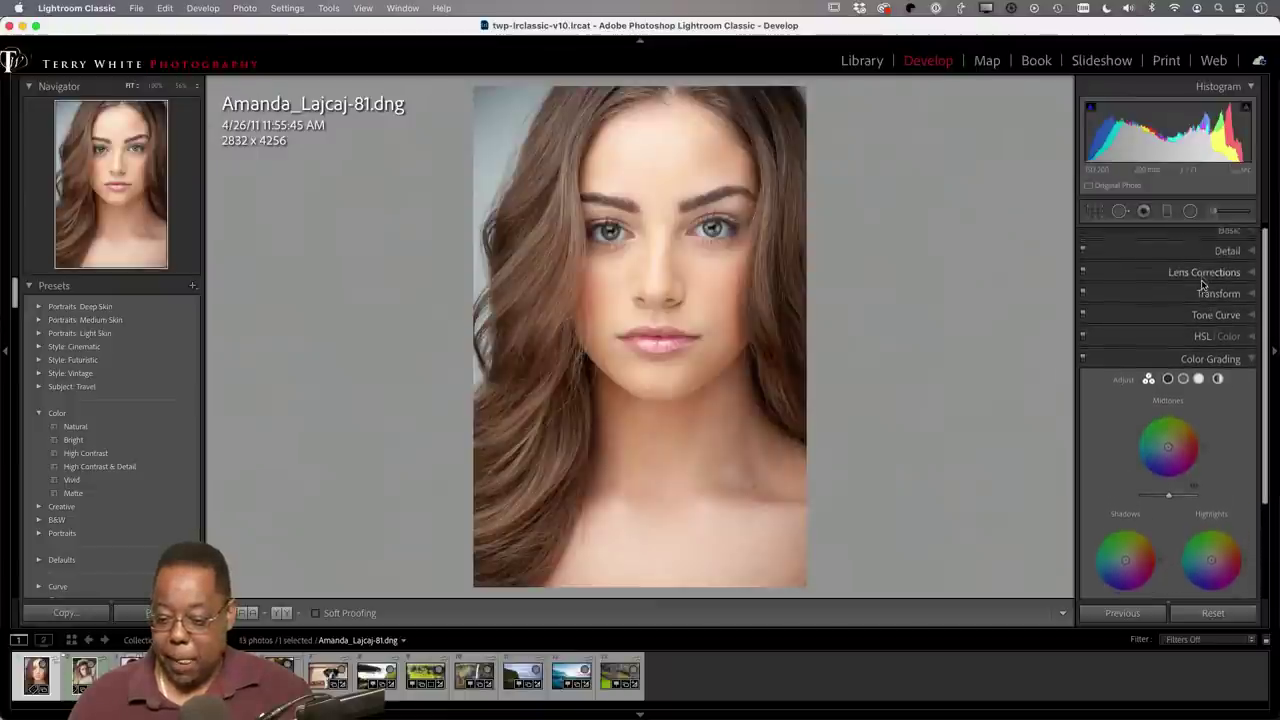
{"action": "left_click", "coordinate": [1225, 258]}
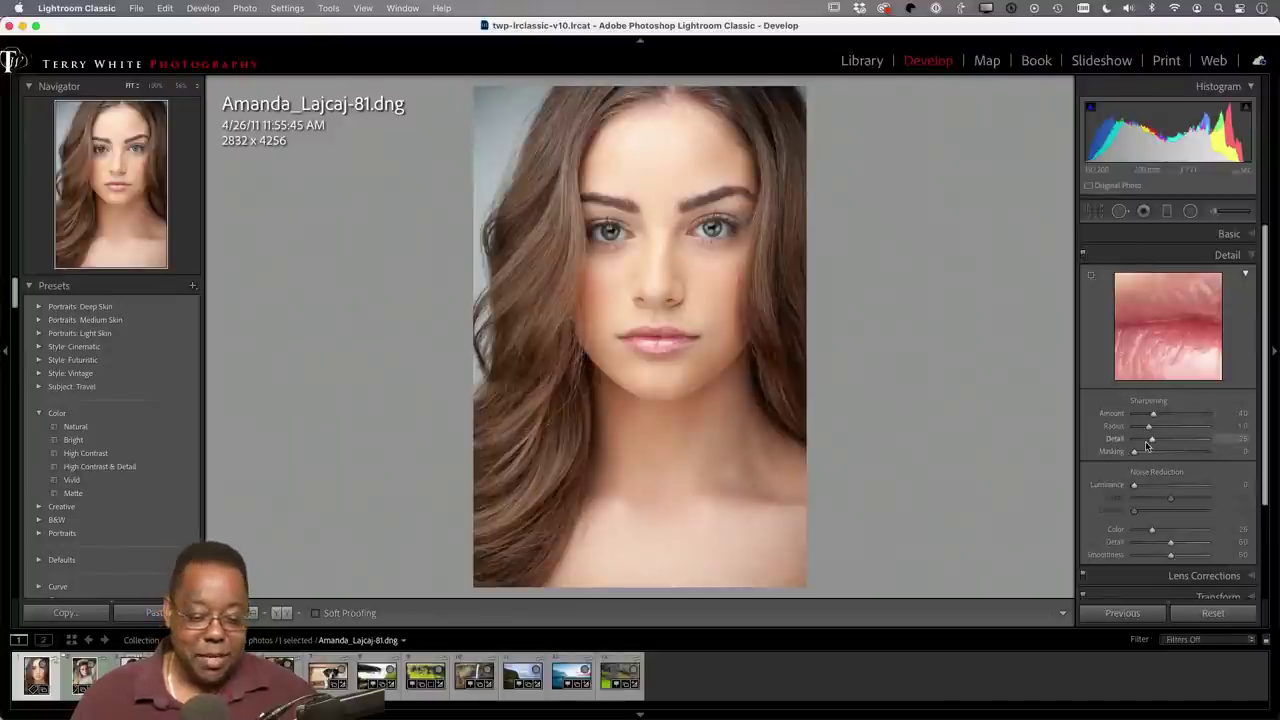
Step: Apply the Sharpen People preset, then Make it Blue, from User Presets
{"action": "scroll", "coordinate": [99, 478], "scroll_direction": "down", "scroll_amount": 3}
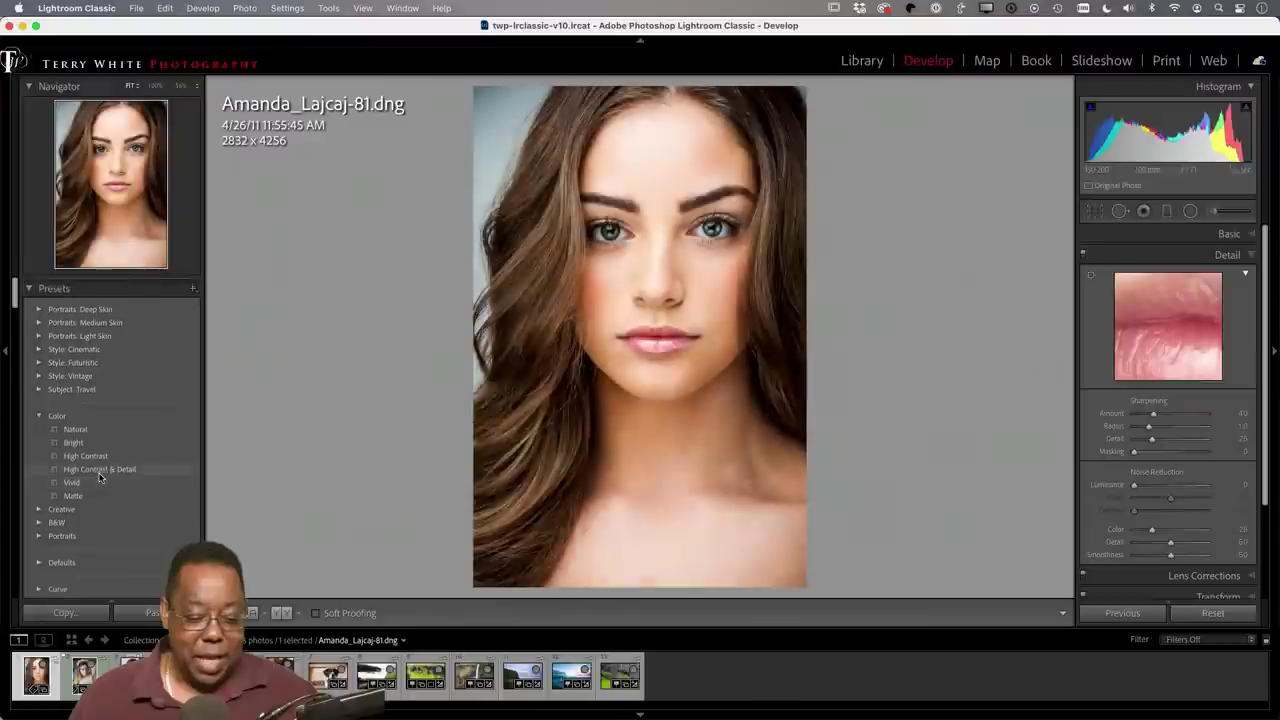
{"action": "scroll", "coordinate": [99, 478], "scroll_direction": "down", "scroll_amount": 10}
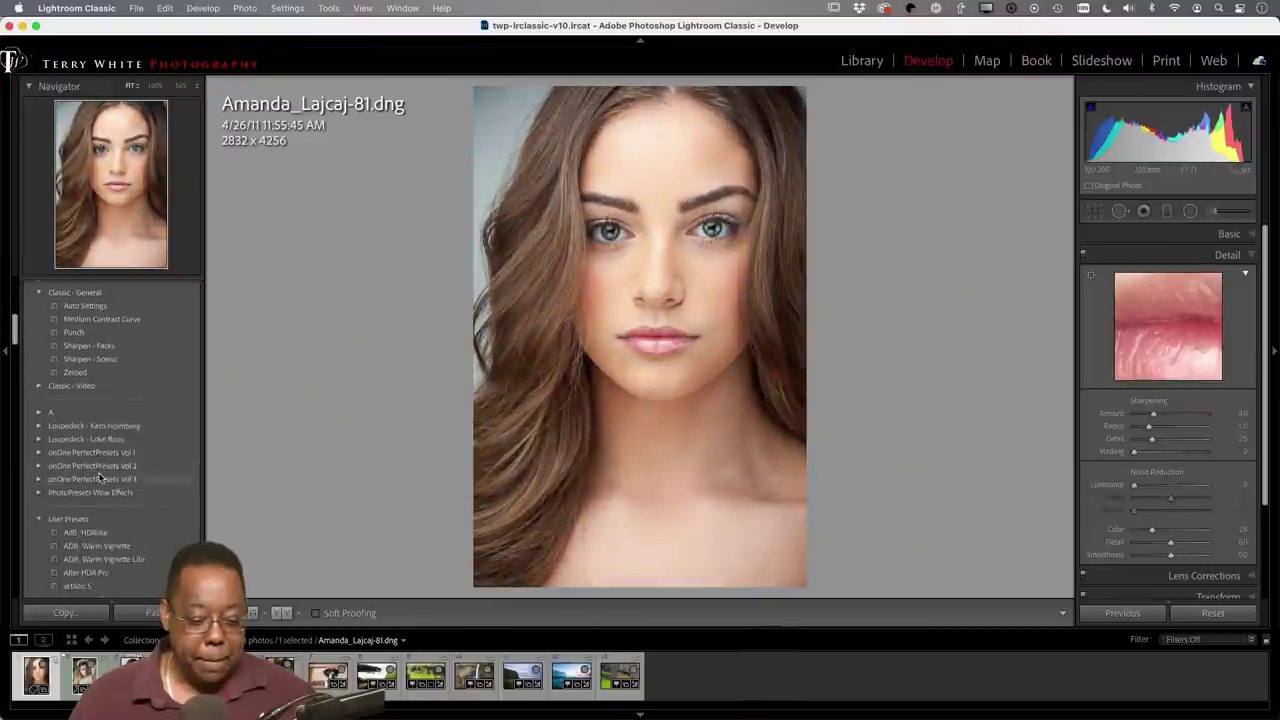
{"action": "scroll", "coordinate": [100, 478], "scroll_direction": "down", "scroll_amount": 10}
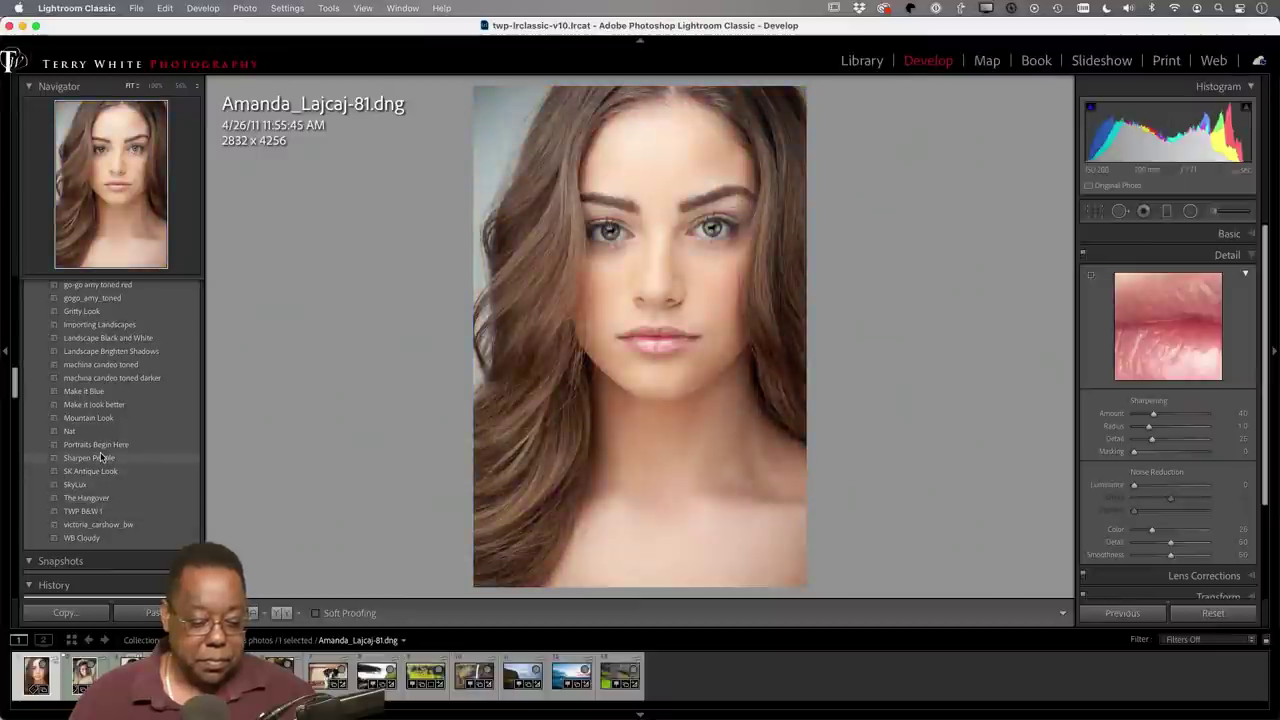
{"action": "scroll", "coordinate": [100, 457], "scroll_direction": "down", "scroll_amount": 2}
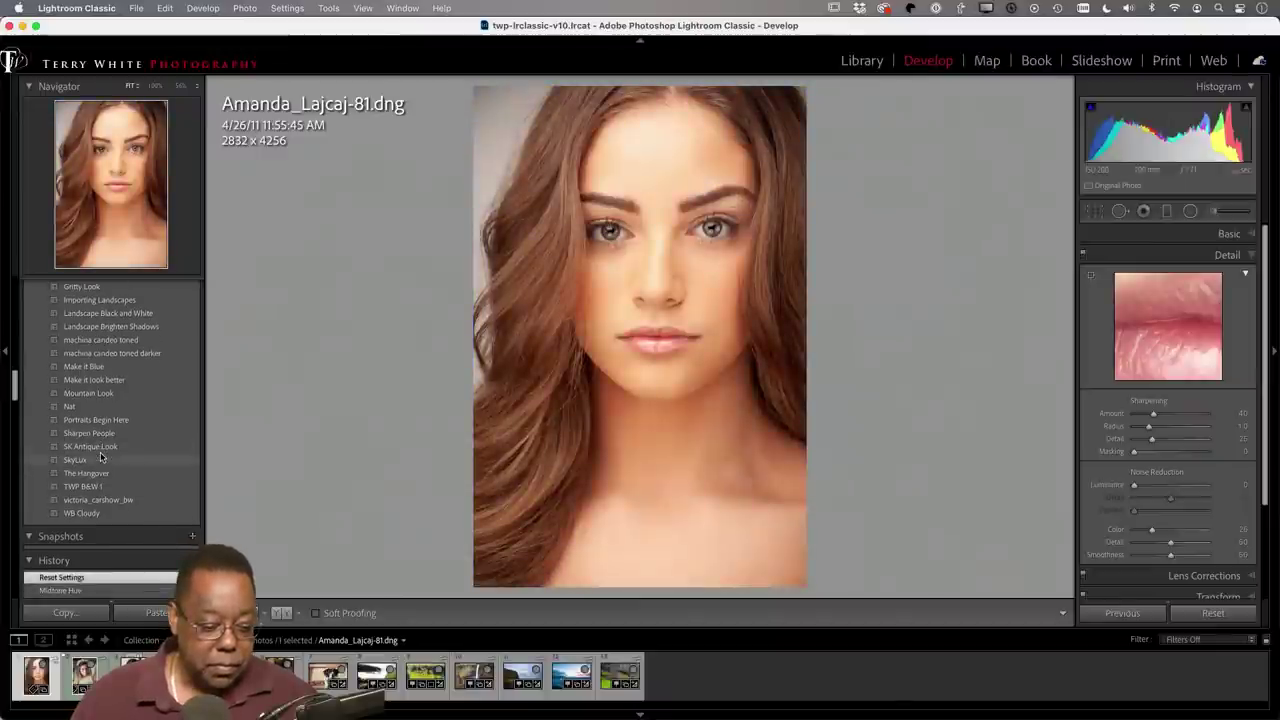
{"action": "left_click", "coordinate": [100, 436]}
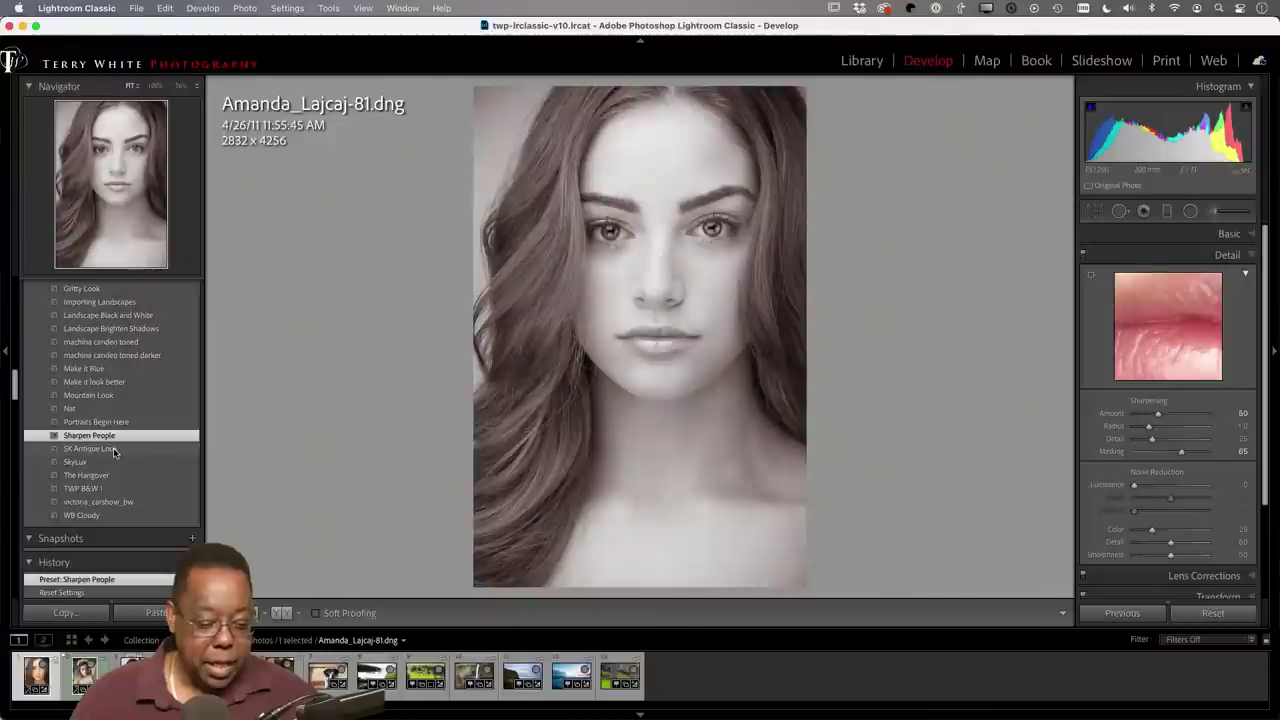
{"action": "left_click", "coordinate": [90, 369]}
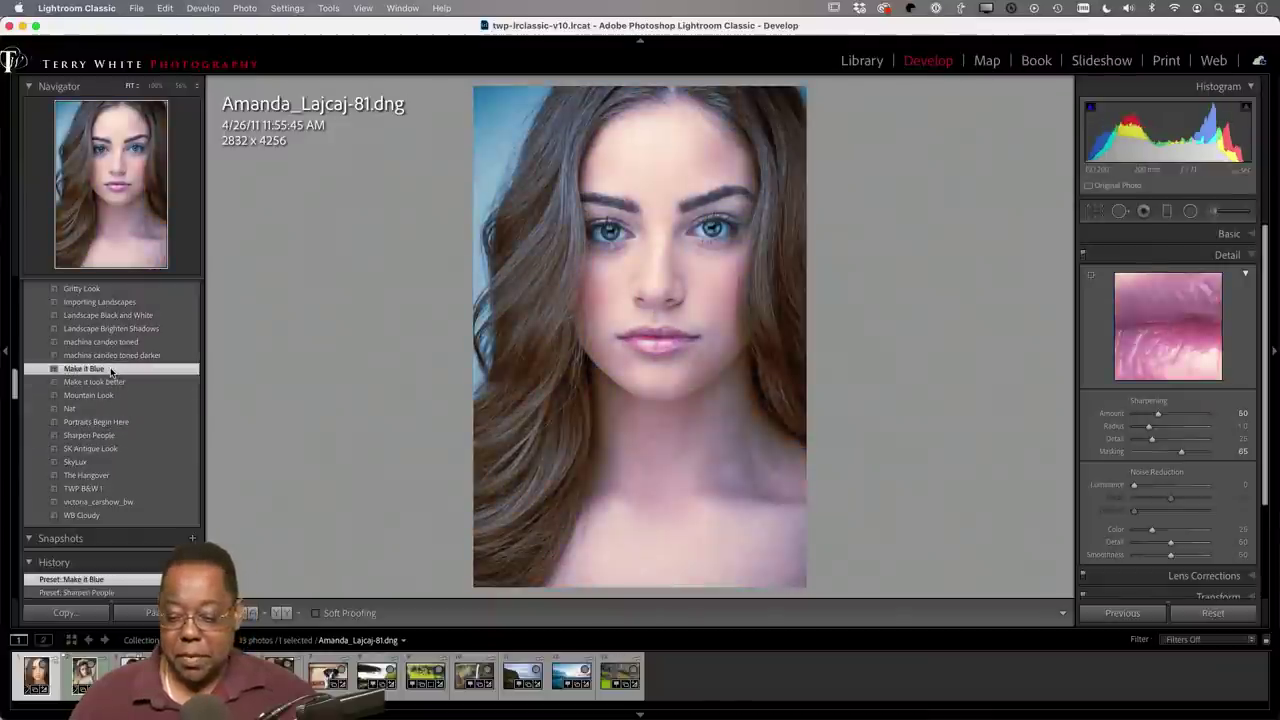
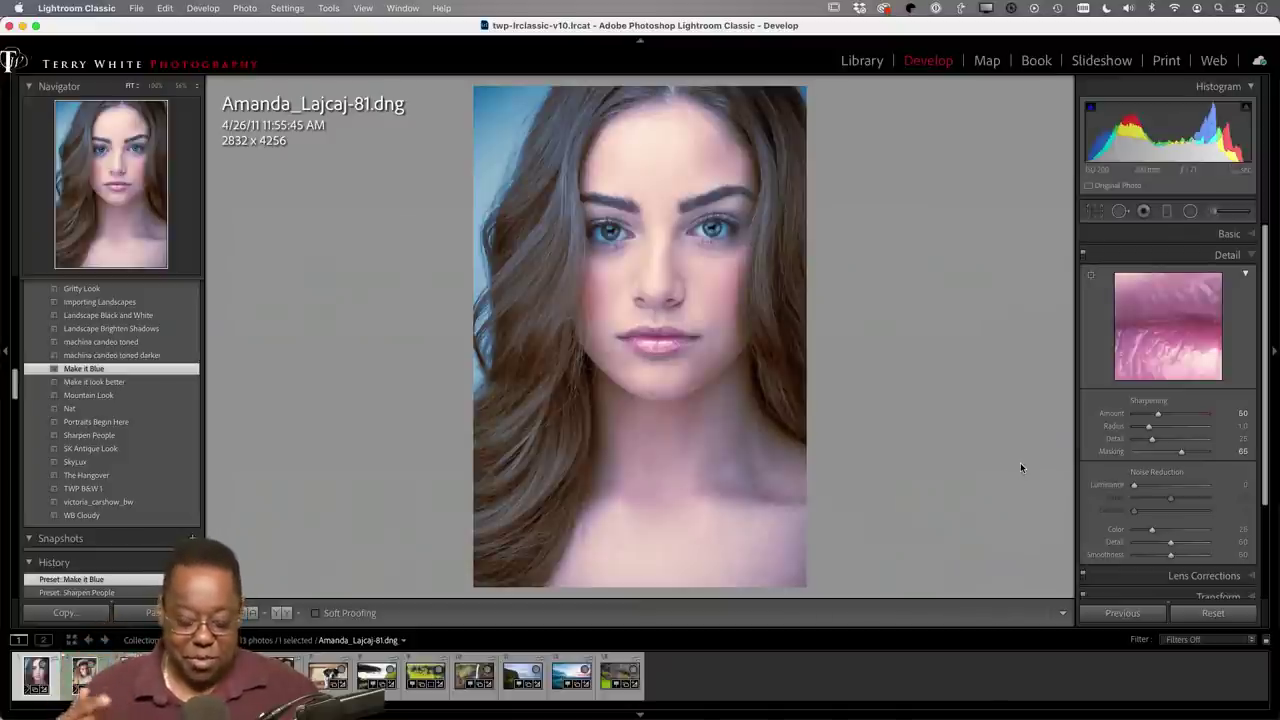
Step: Leave the Develop module and show the Lightroom Classic catalog as a Library thumbnail grid
{"action": "key", "text": "g"}
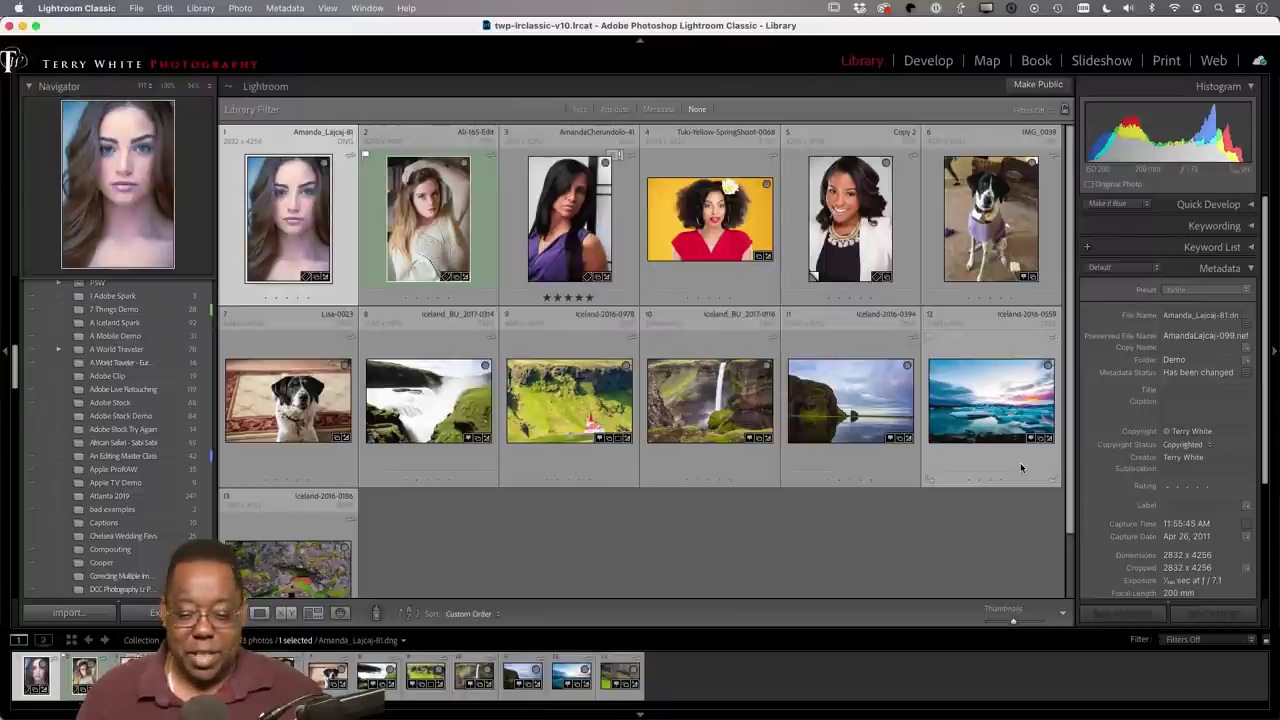
Step: Compare the metadata ISO of IMG_0039 (ISO 100) with Lisa-0023 (ISO 6400)
{"action": "left_click", "coordinate": [1000, 232]}
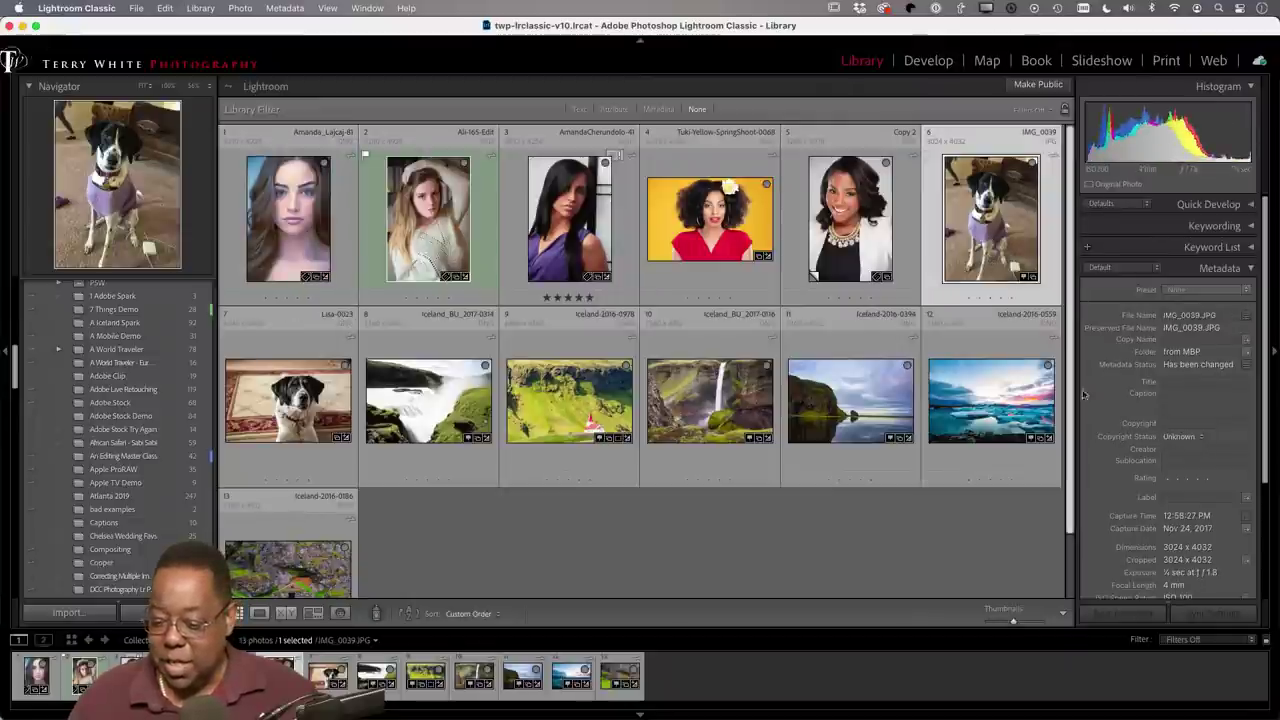
{"action": "scroll", "coordinate": [1160, 455], "scroll_direction": "down", "scroll_amount": 5}
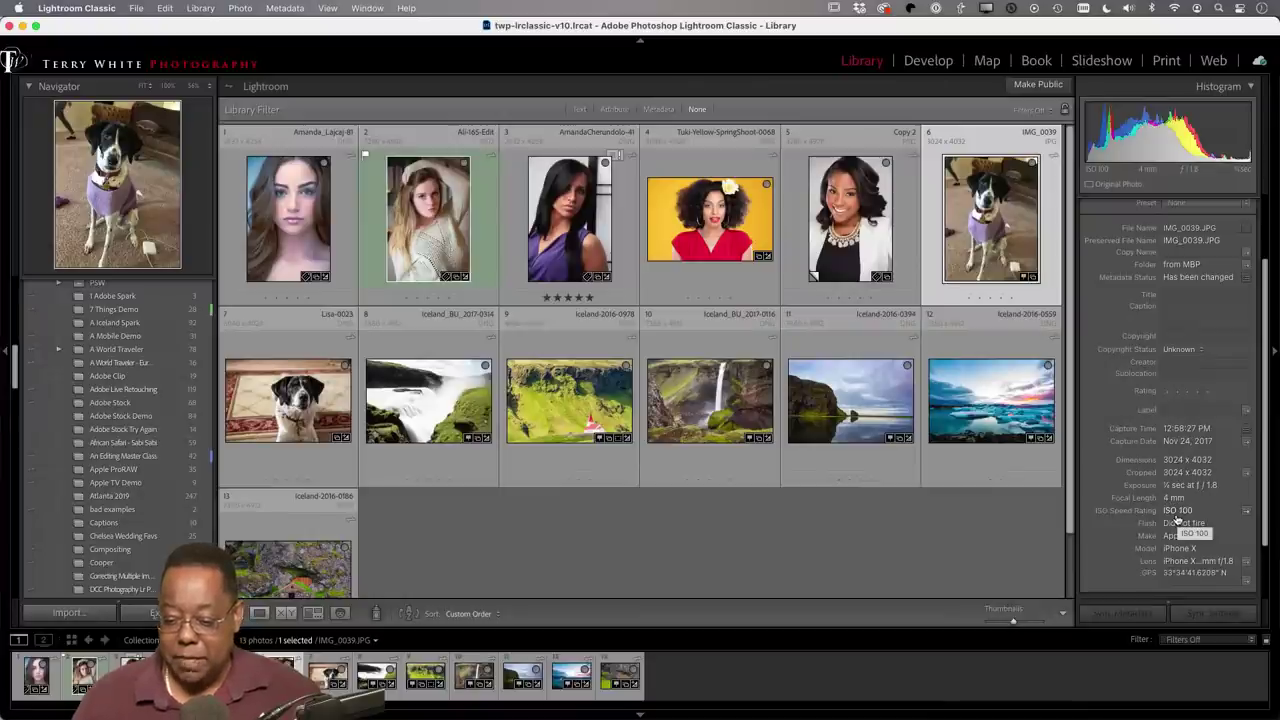
{"action": "scroll", "coordinate": [1083, 511], "scroll_direction": "up", "scroll_amount": 2}
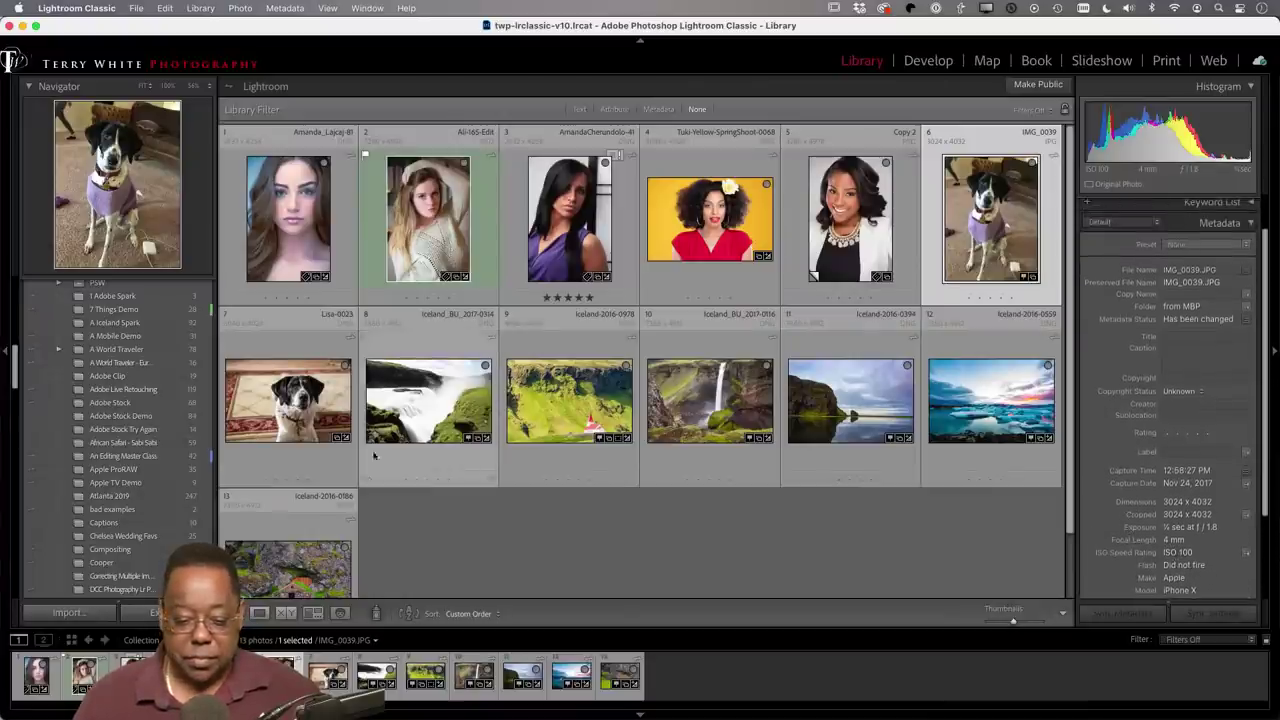
{"action": "left_click", "coordinate": [310, 415]}
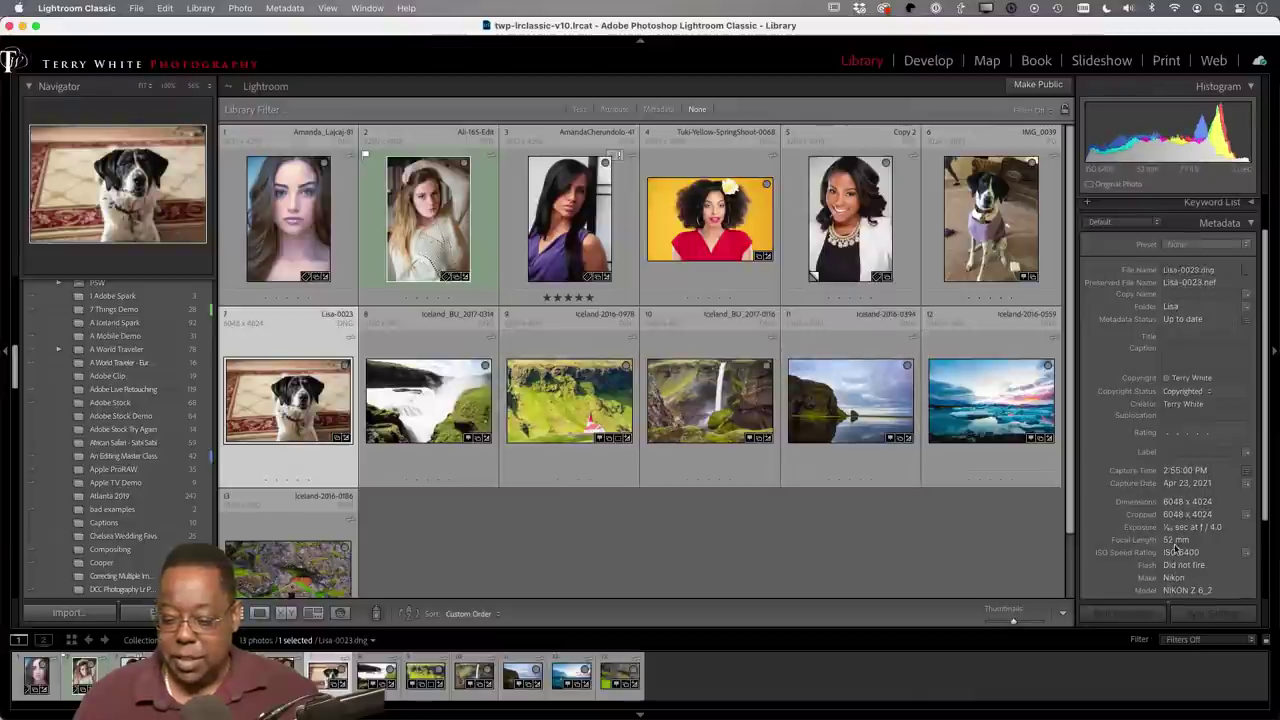
{"action": "key", "text": "alt"}
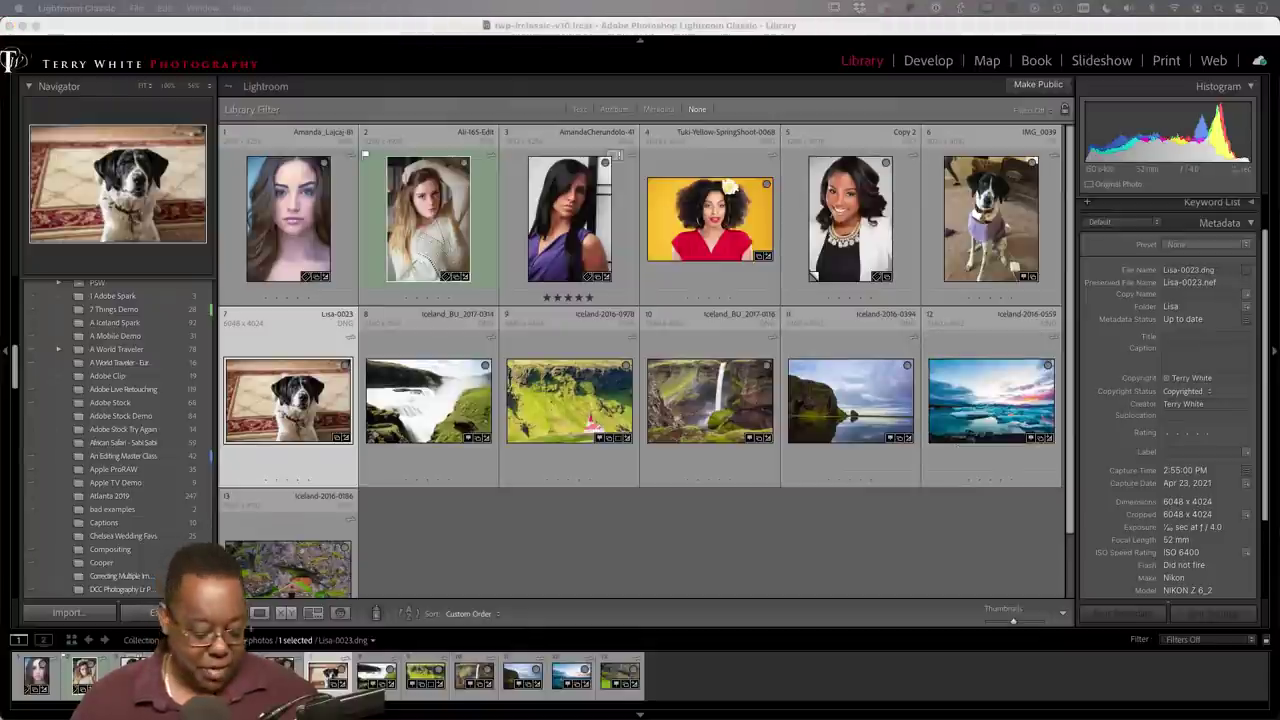
{"action": "key", "text": "super+Tab"}
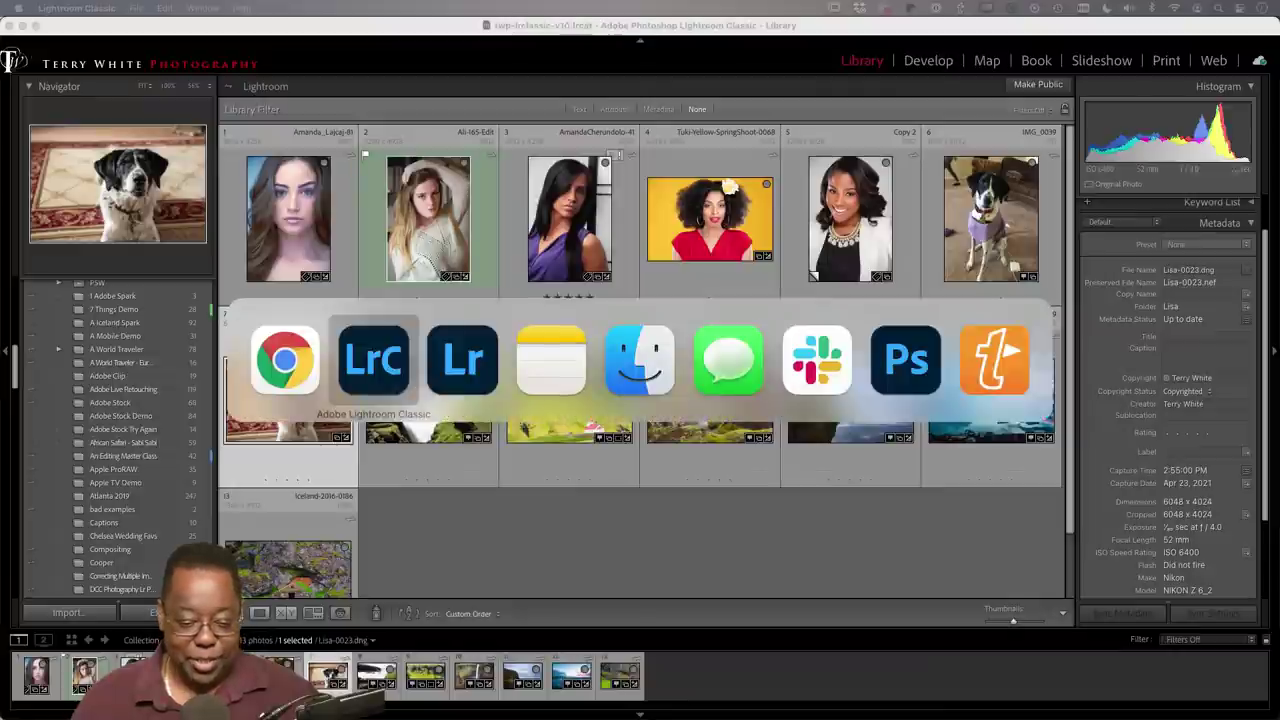
{"action": "key", "text": "super+shift+Tab"}
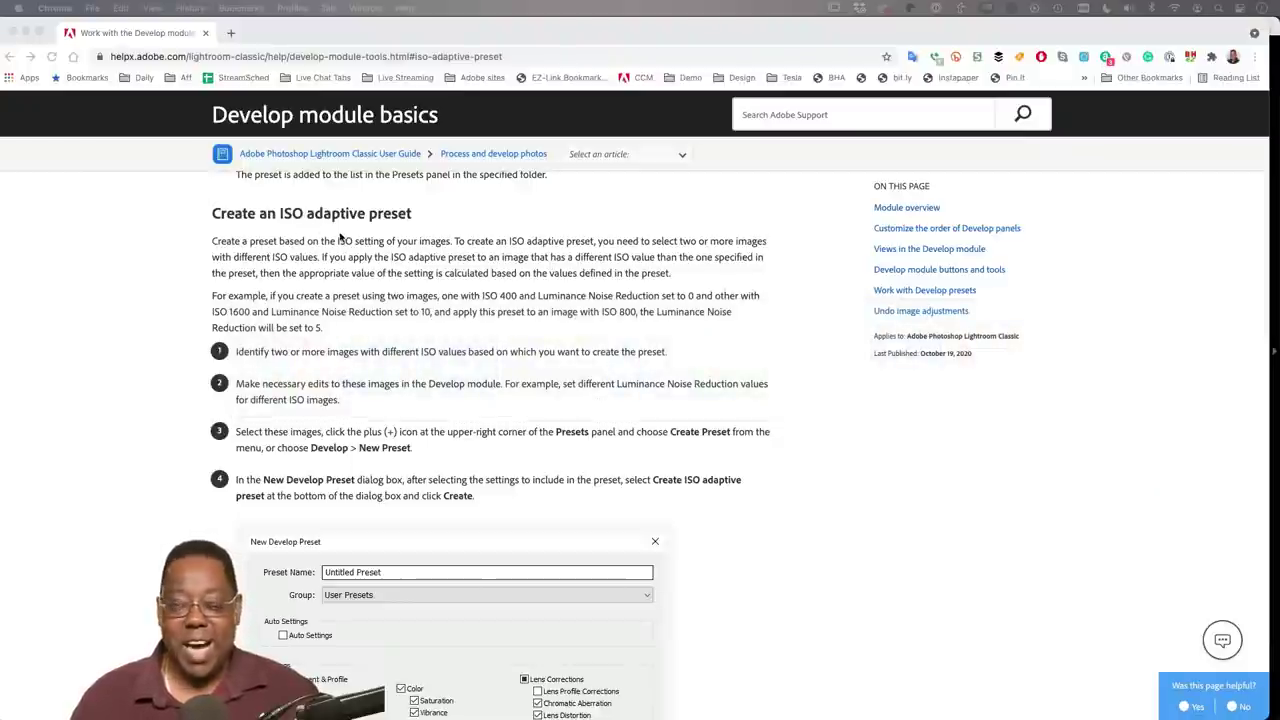
{"action": "key", "text": "super+Tab"}
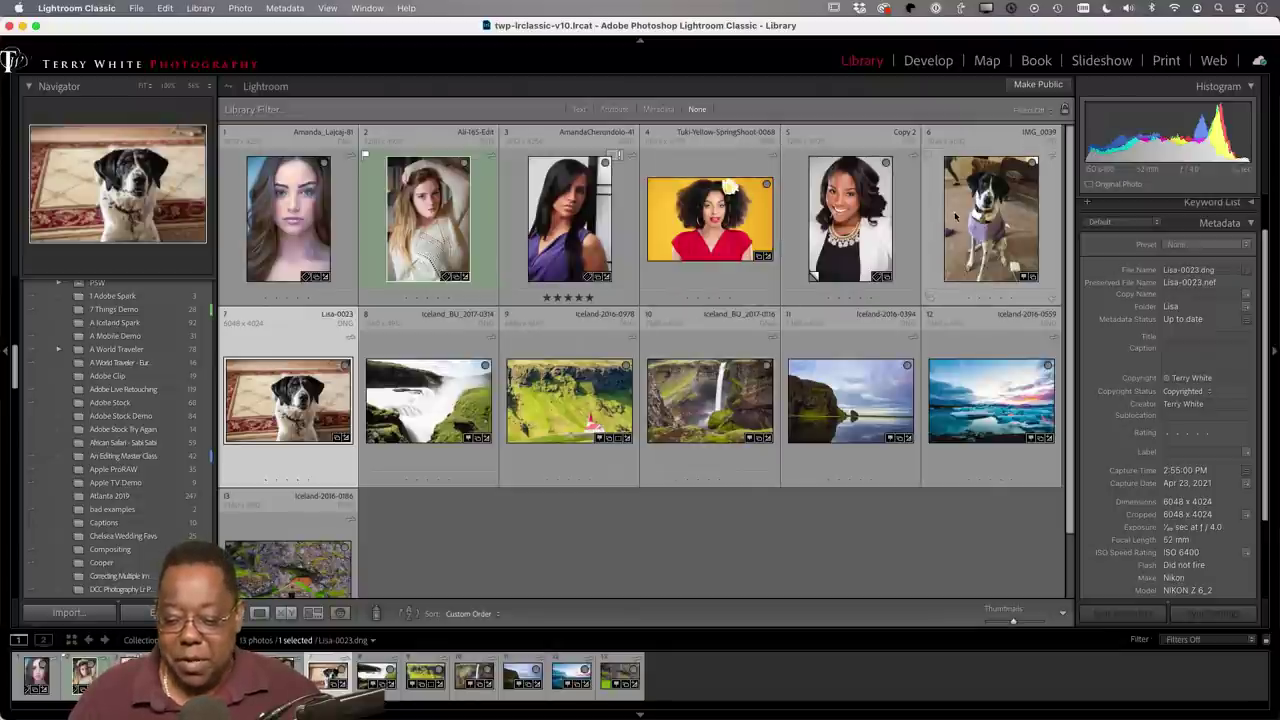
Step: Open IMG_0039 in Develop and zoom in to inspect the dog's face and detail
{"action": "left_click", "coordinate": [985, 258]}
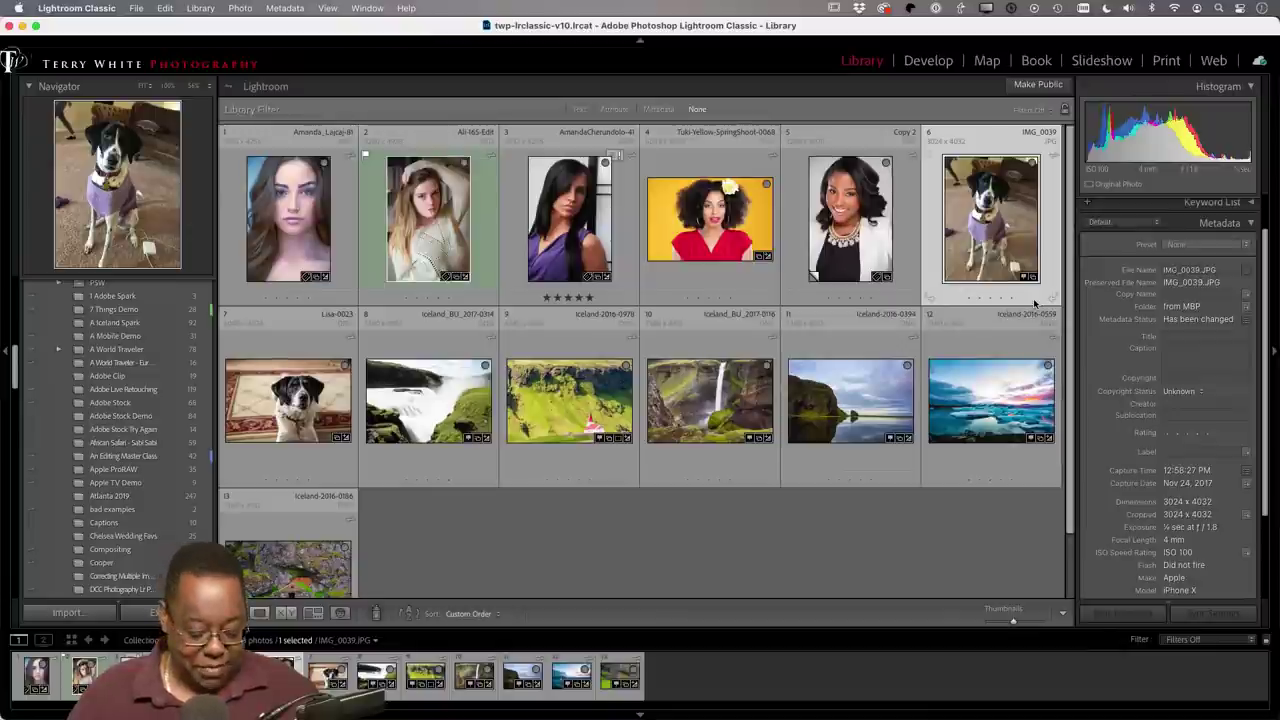
{"action": "key", "text": "d"}
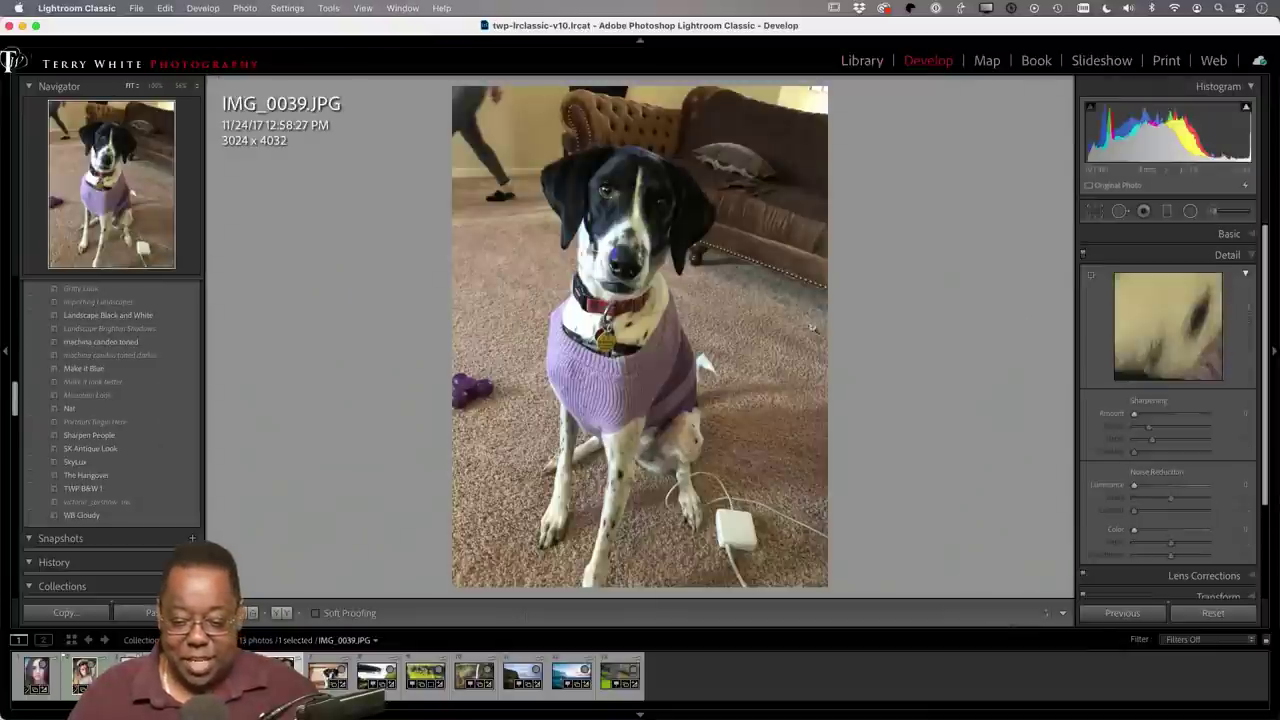
{"action": "left_click", "coordinate": [496, 272]}
{"action": "left_click_drag", "start_coordinate": [578, 332], "coordinate": [640, 362]}
{"action": "left_click", "coordinate": [640, 362]}
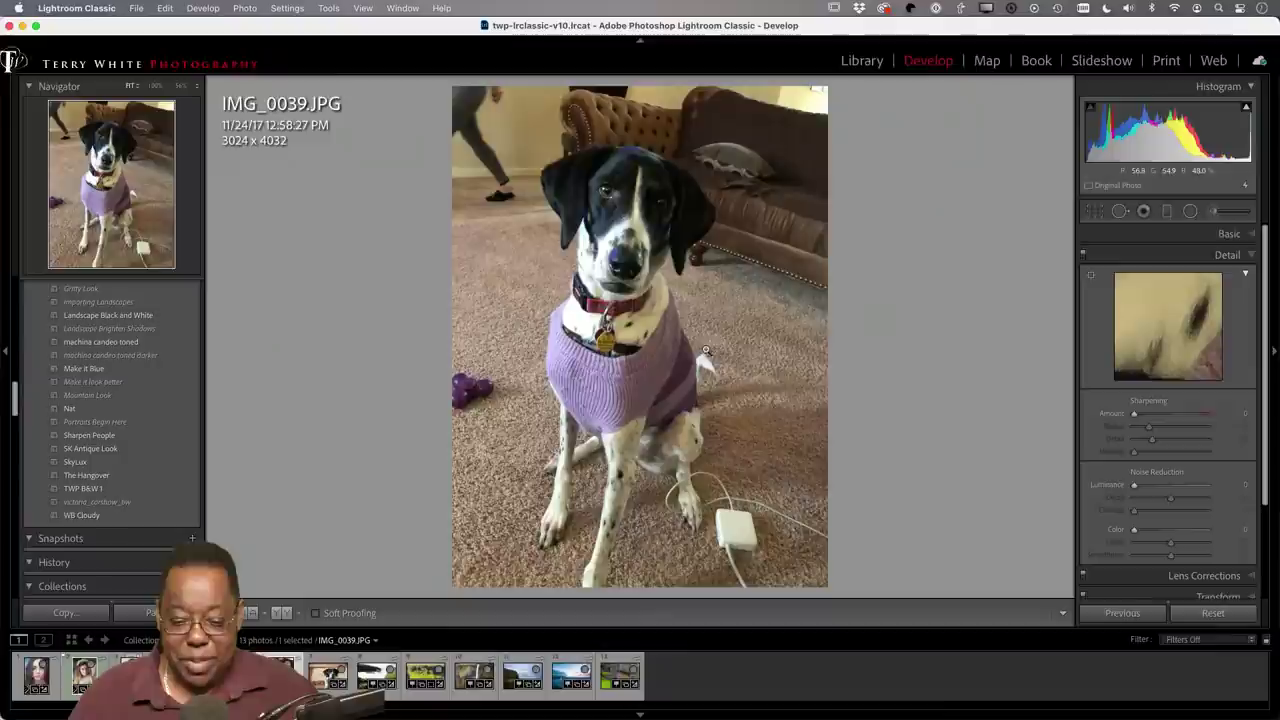
{"action": "left_click", "coordinate": [637, 238]}
{"action": "left_click", "coordinate": [637, 238]}
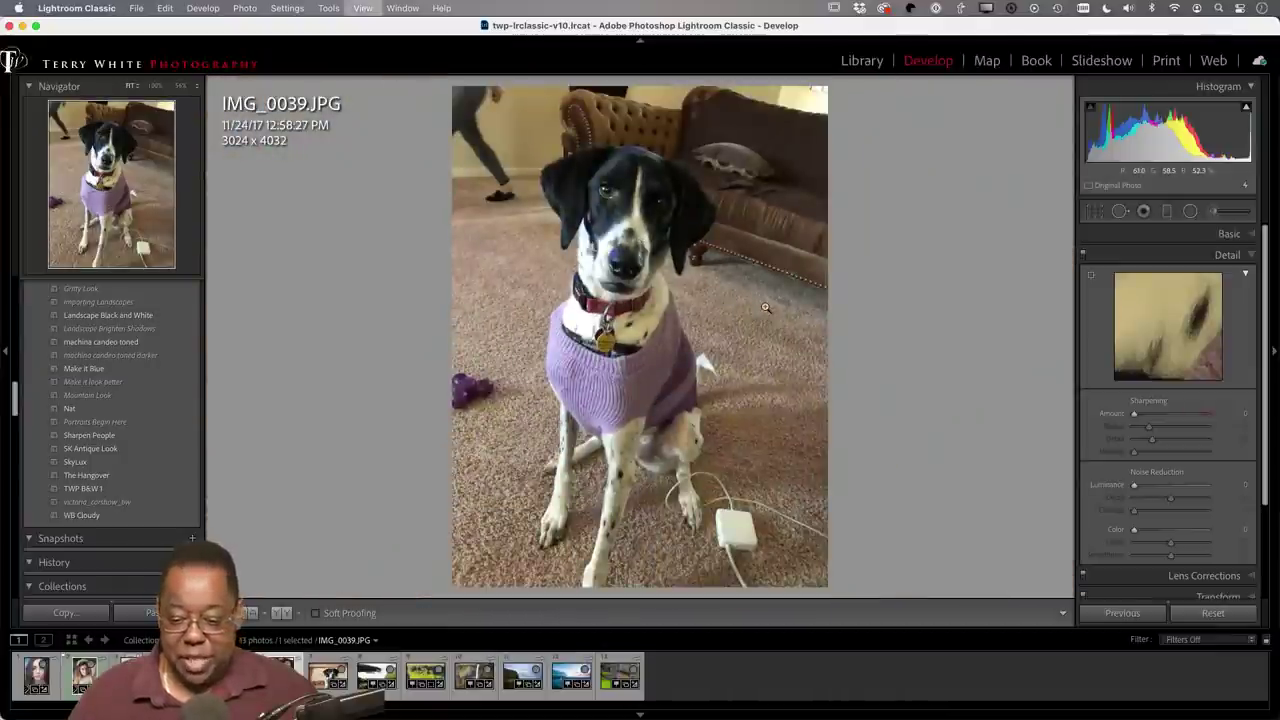
{"action": "key", "text": "g"}
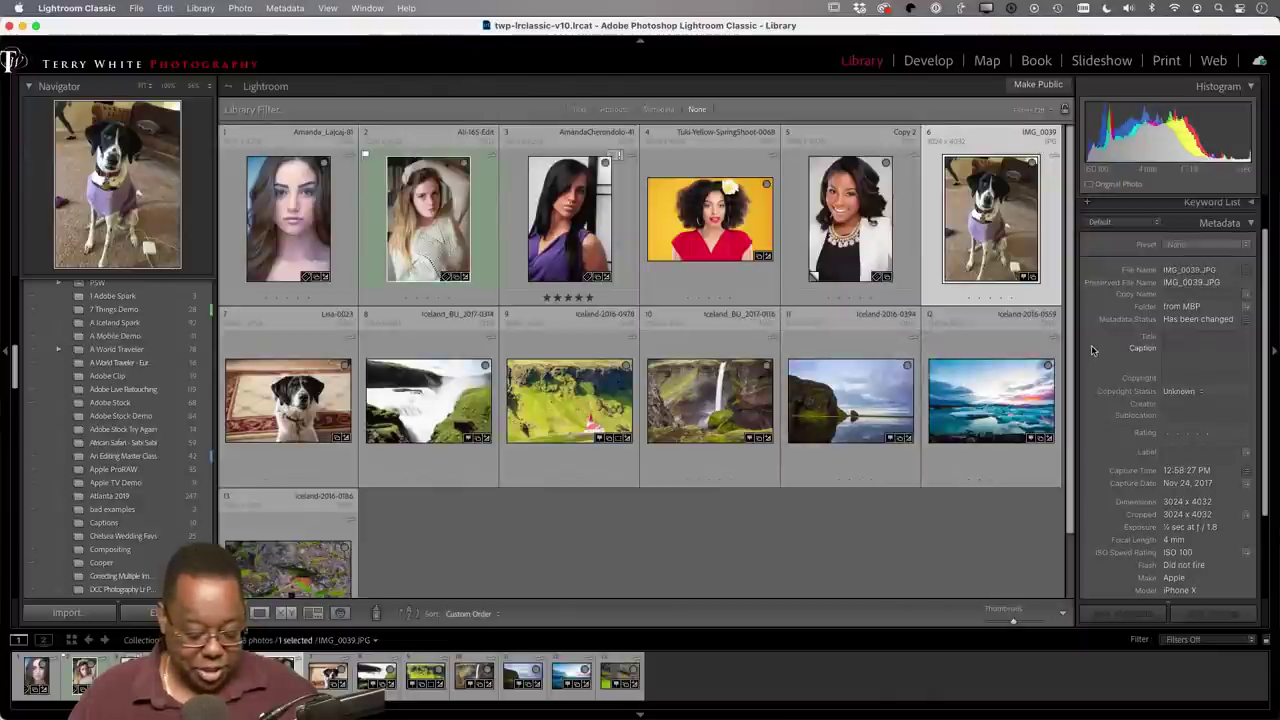
{"action": "key", "text": "d"}
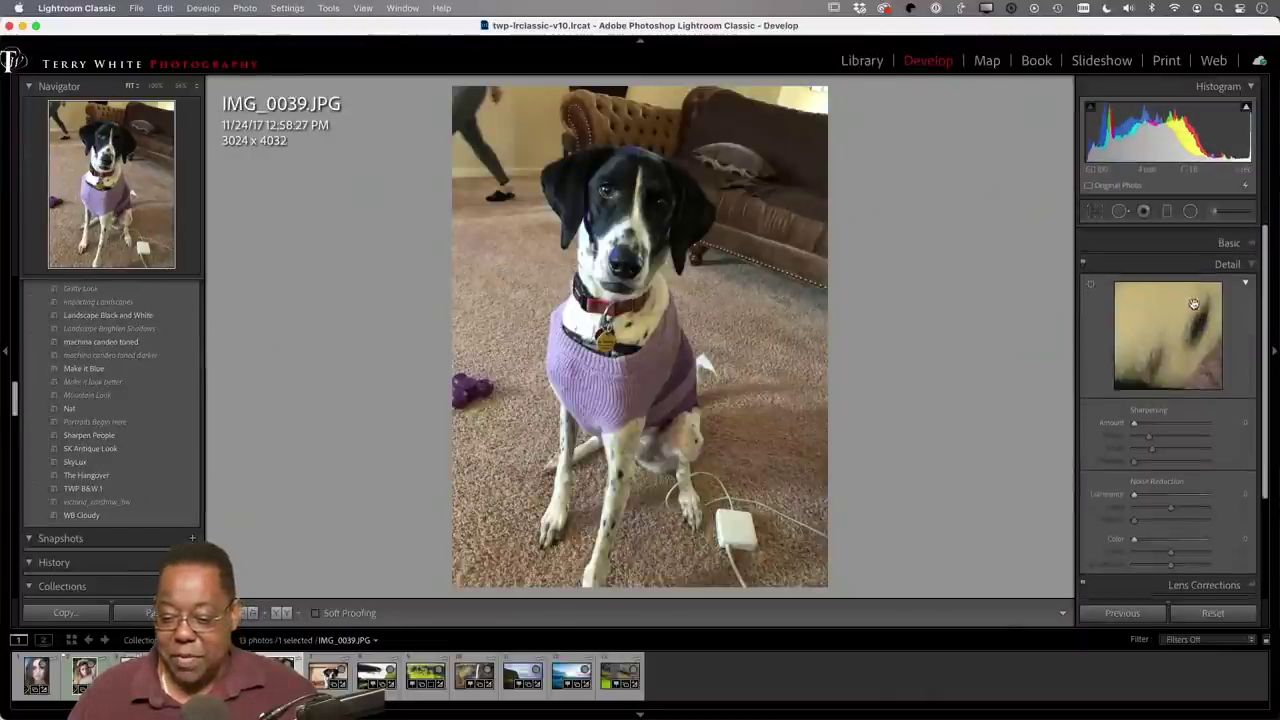
Step: Apply Auto tone in the Basic panel, then set Blacks to +5 and Whites to -100
{"action": "left_click", "coordinate": [1228, 243]}
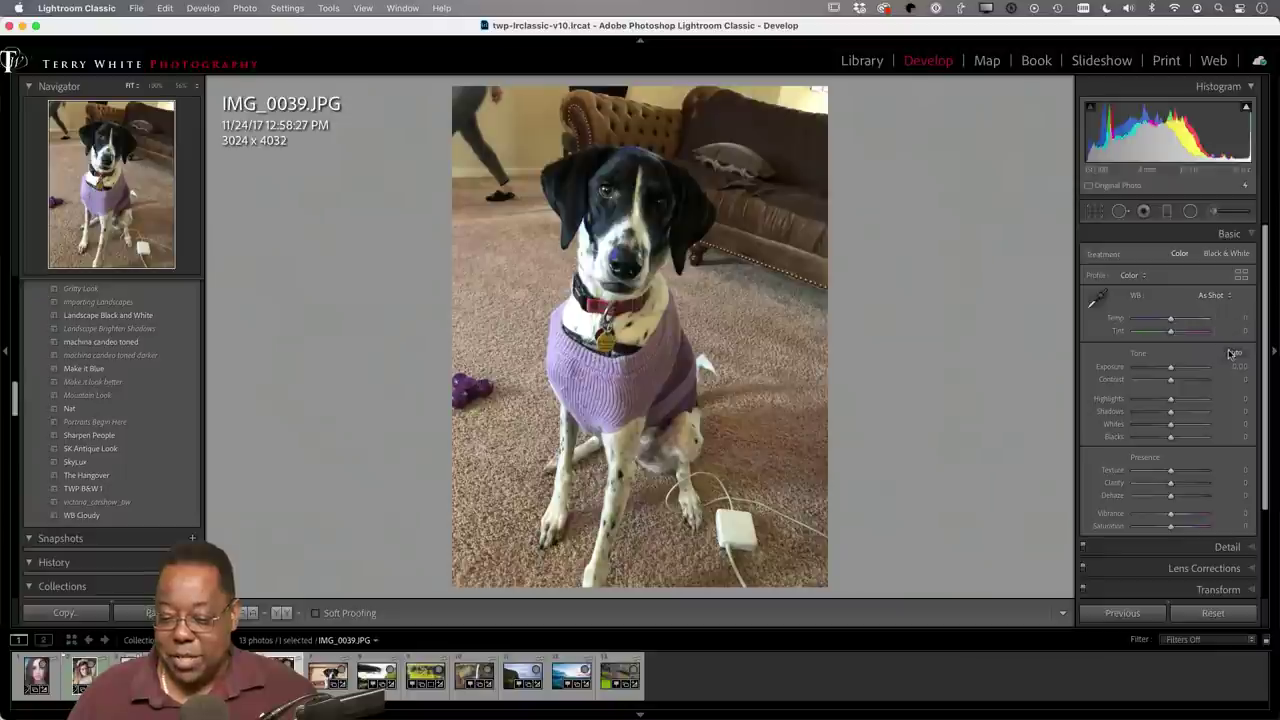
{"action": "left_click", "coordinate": [1234, 353]}
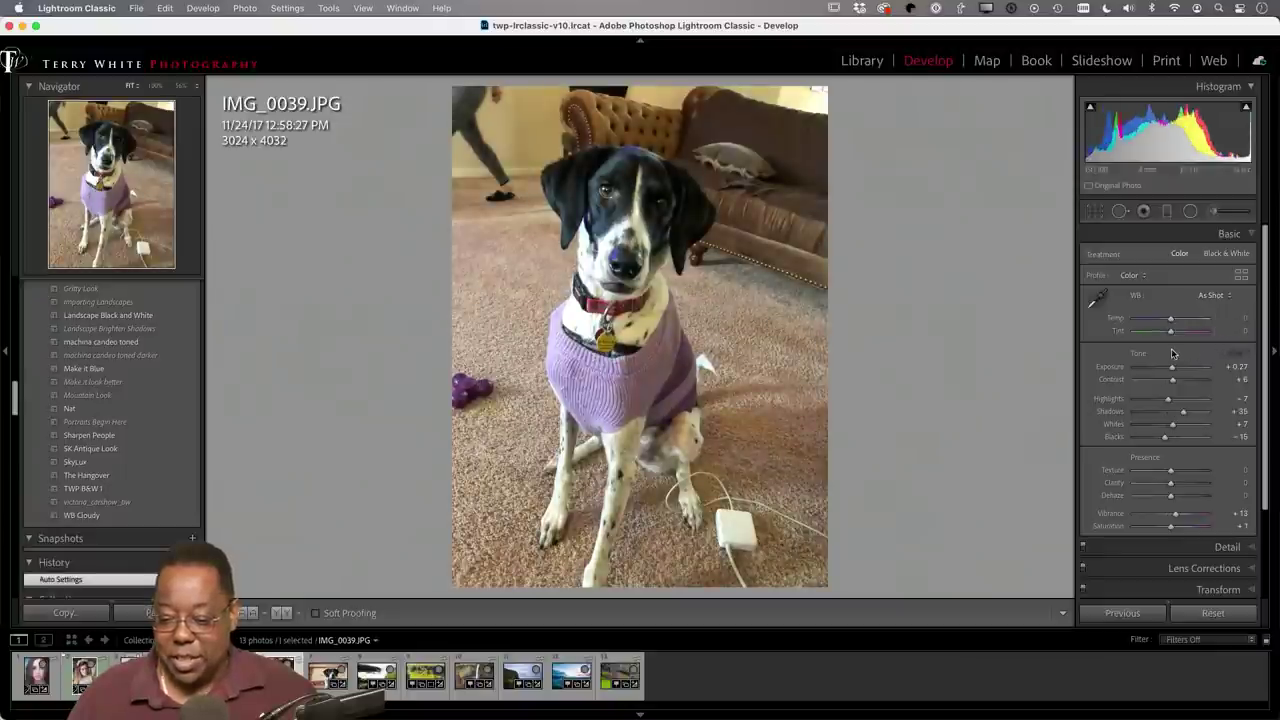
{"action": "left_click_drag", "start_coordinate": [1164, 437], "coordinate": [1172, 437]}
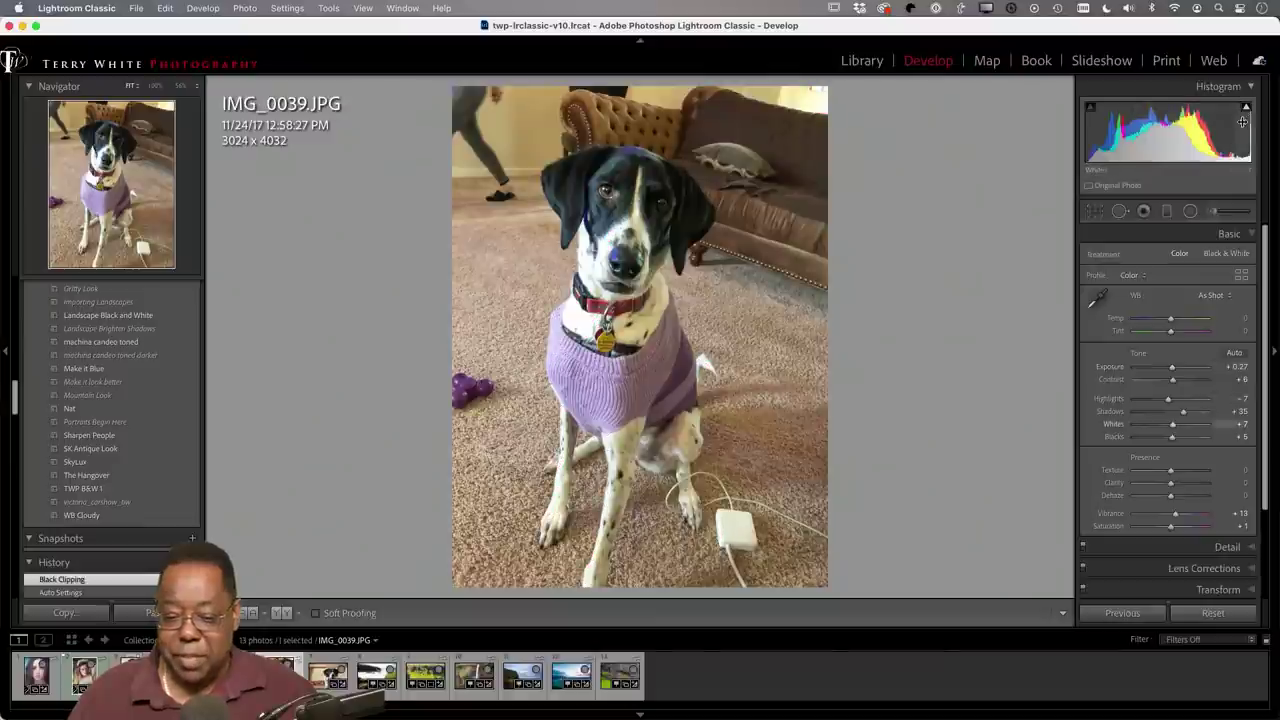
{"action": "left_click_drag", "start_coordinate": [1242, 121], "coordinate": [1176, 122]}
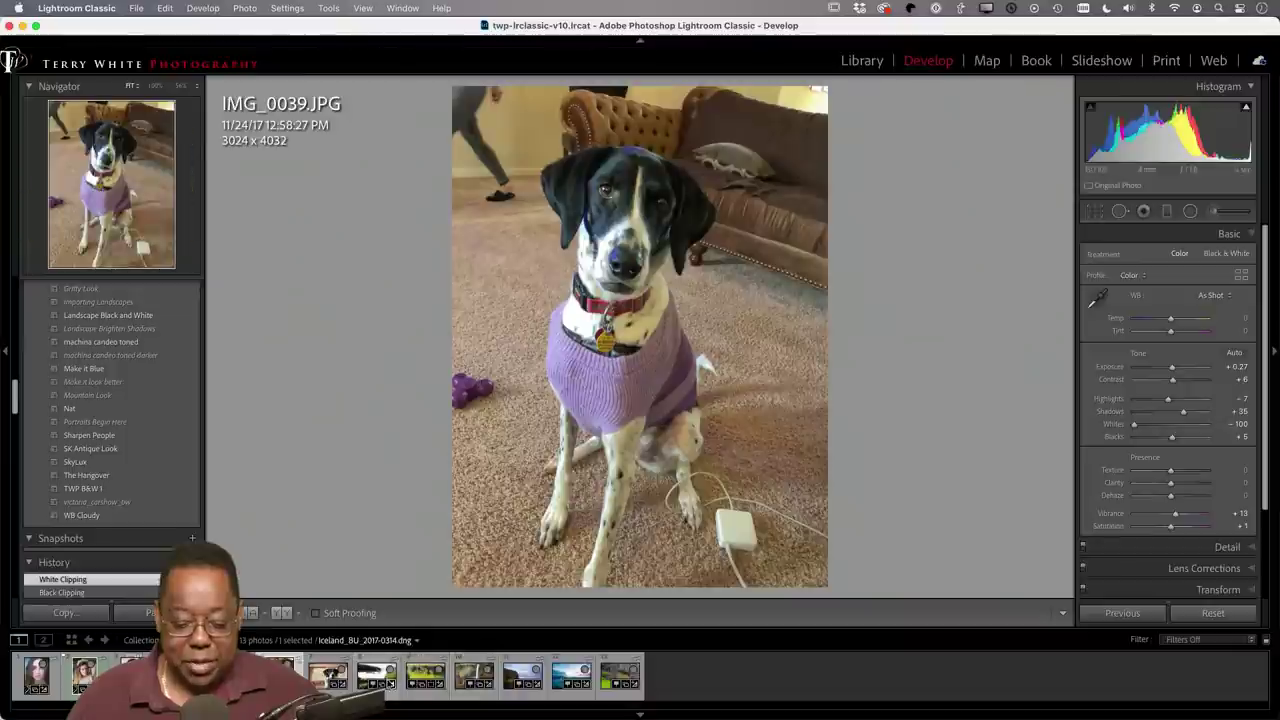
Step: Switch to Lisa-0023 and zoom in beside the dog's ear to check noise
{"action": "left_click", "coordinate": [326, 681]}
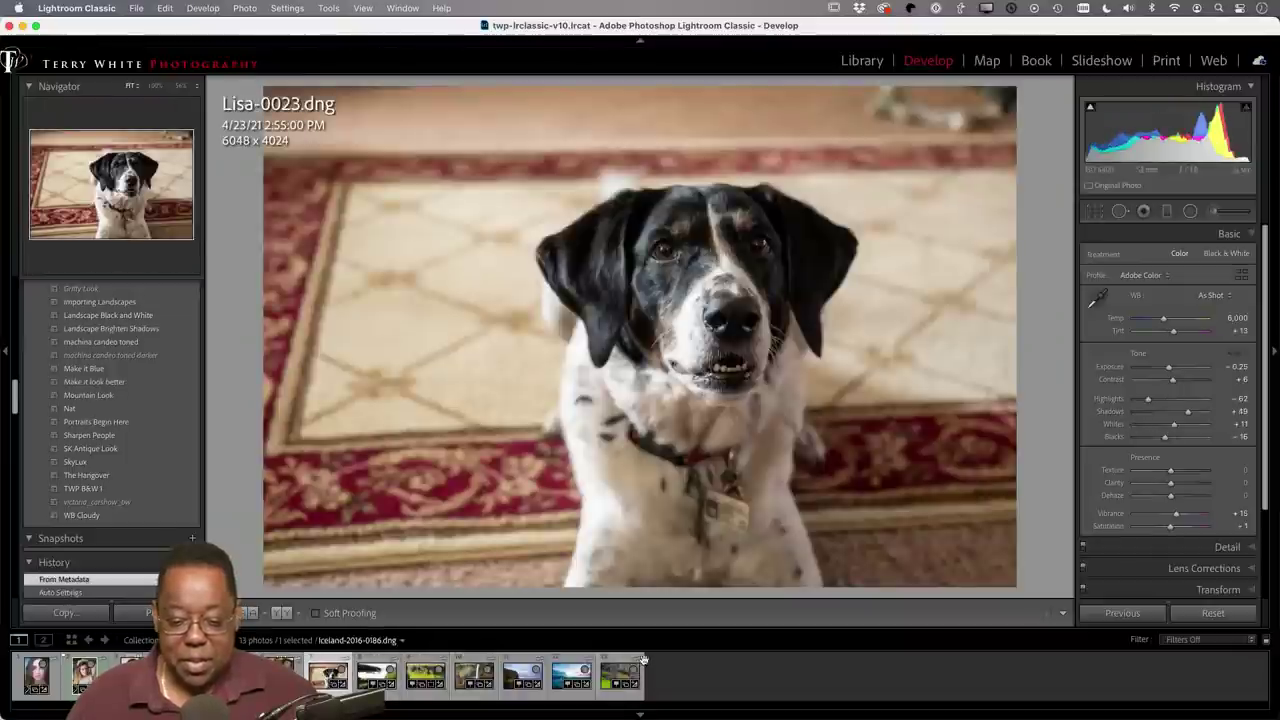
{"action": "left_click", "coordinate": [485, 267]}
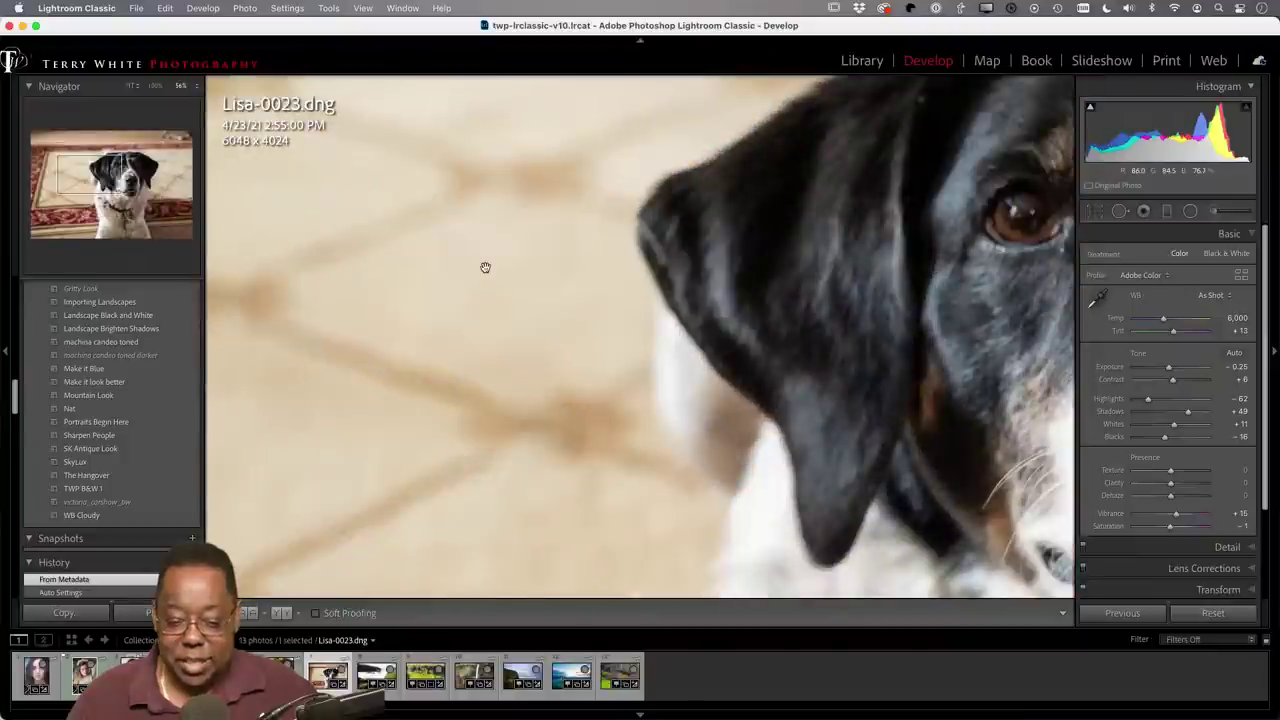
{"action": "left_click", "coordinate": [485, 267]}
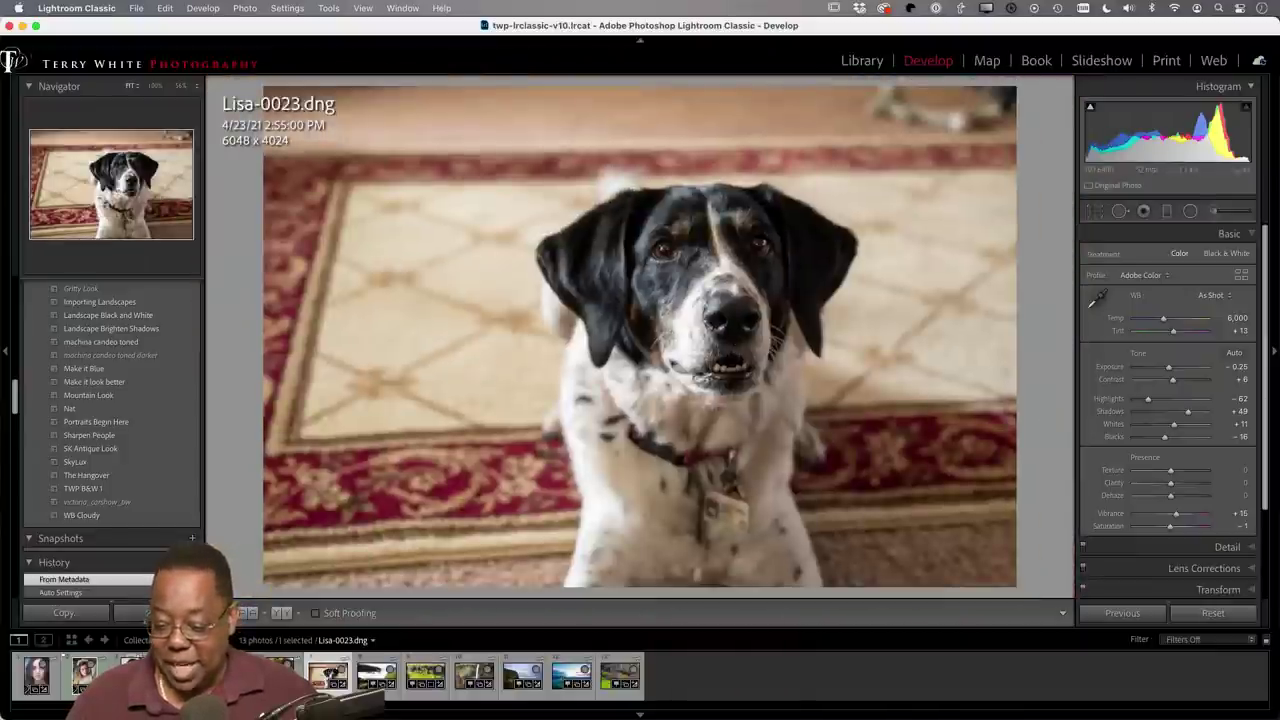
{"action": "scroll", "coordinate": [1218, 429], "scroll_direction": "down", "scroll_amount": 4}
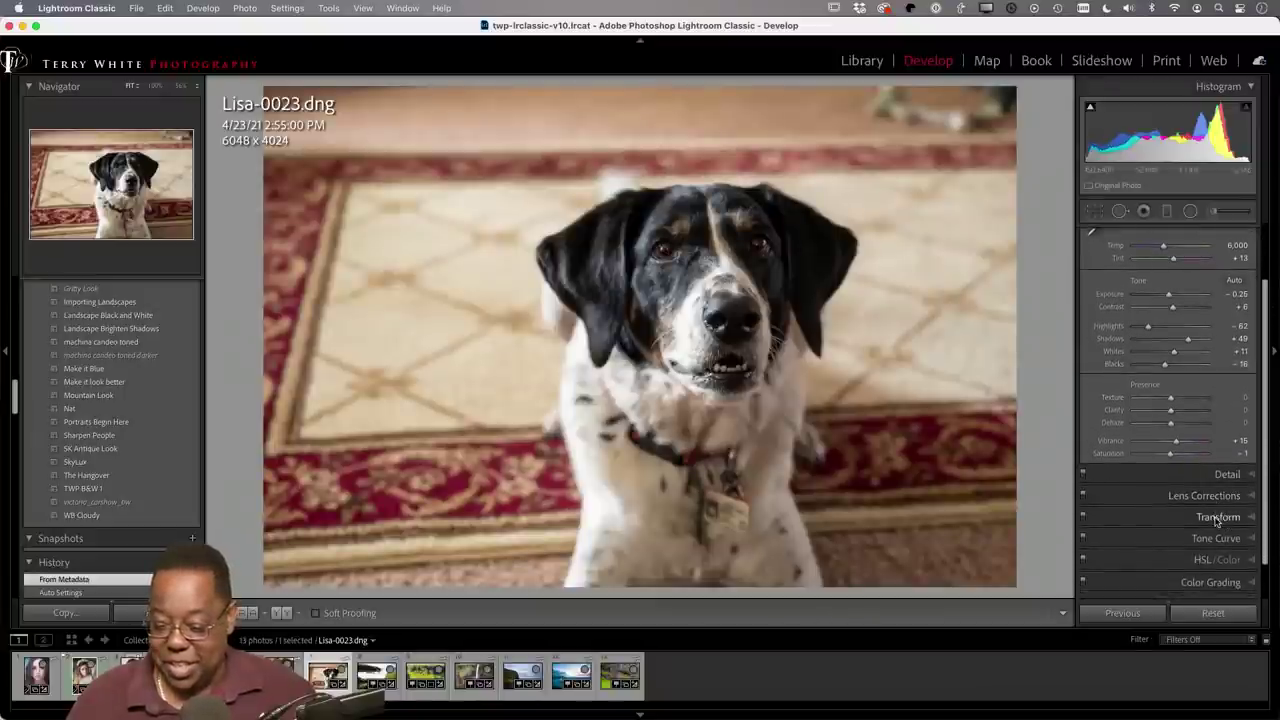
Step: Set Luminance noise reduction in the Detail panel to 30, then return to the grid
{"action": "key", "text": "super+5"}
{"action": "scroll", "coordinate": [1225, 515], "scroll_direction": "down", "scroll_amount": 1}
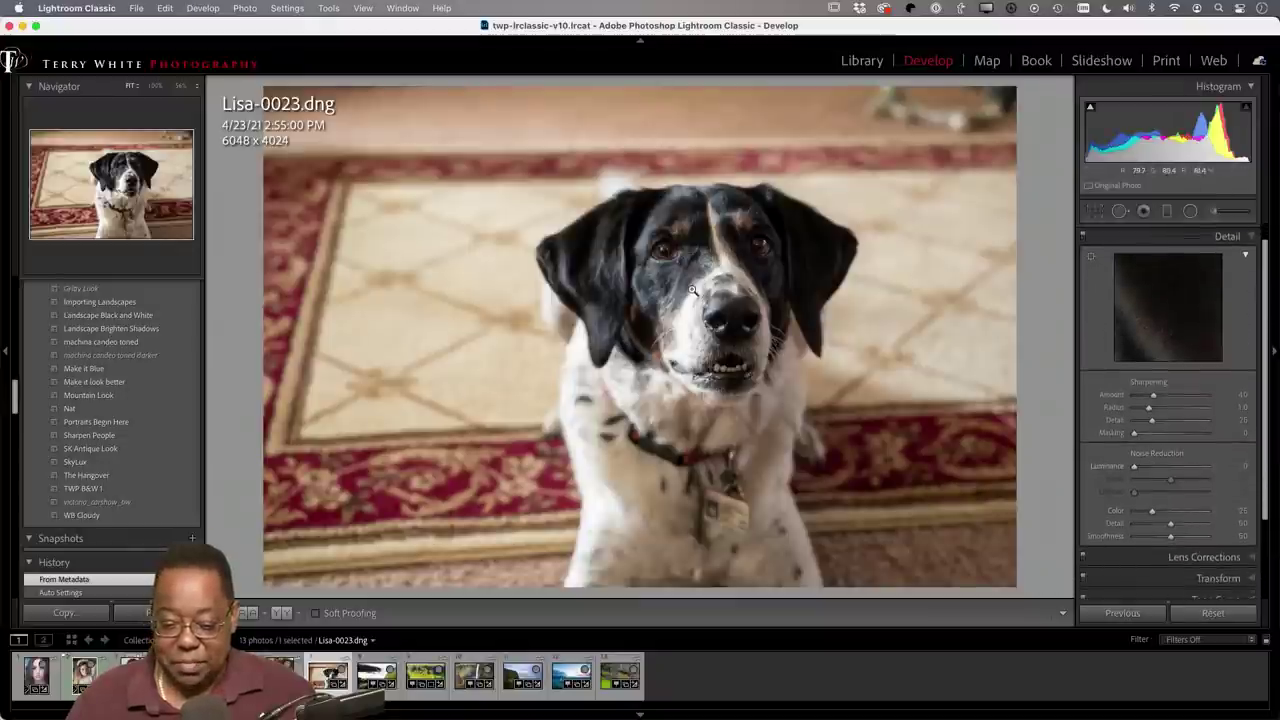
{"action": "left_click_drag", "start_coordinate": [1171, 290], "coordinate": [1169, 356]}
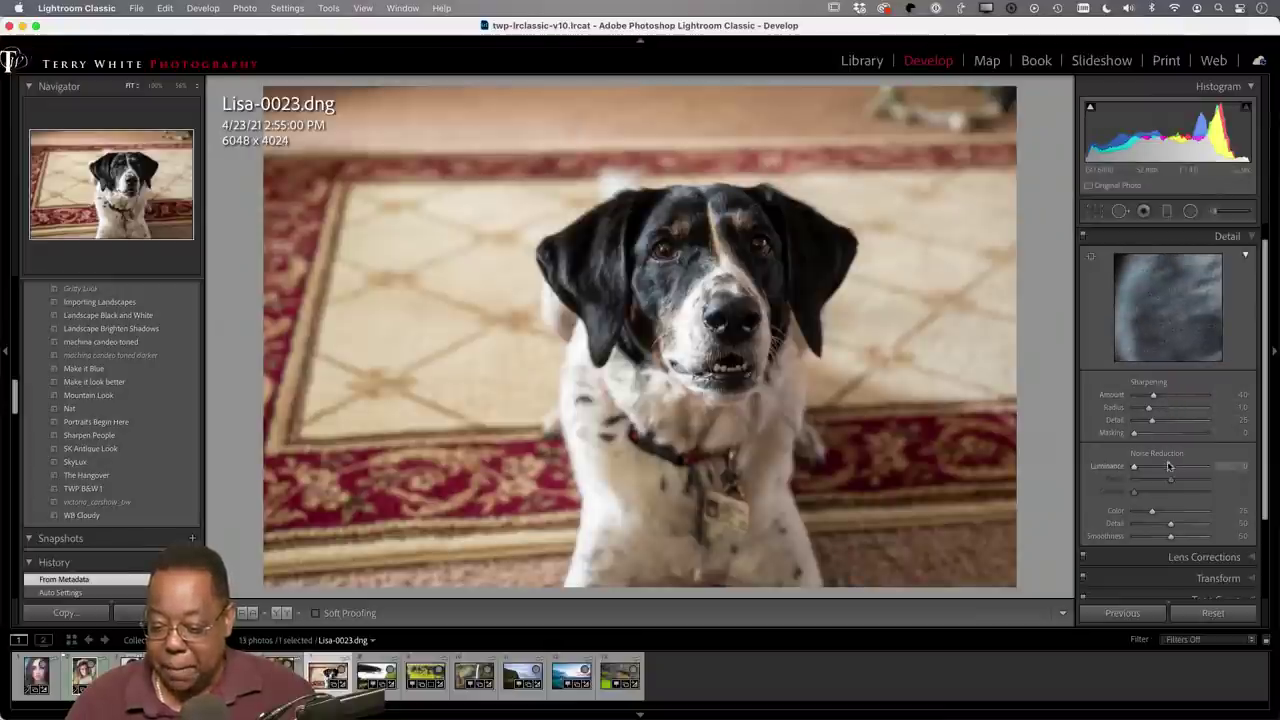
{"action": "left_click_drag", "start_coordinate": [1136, 470], "coordinate": [1159, 470]}
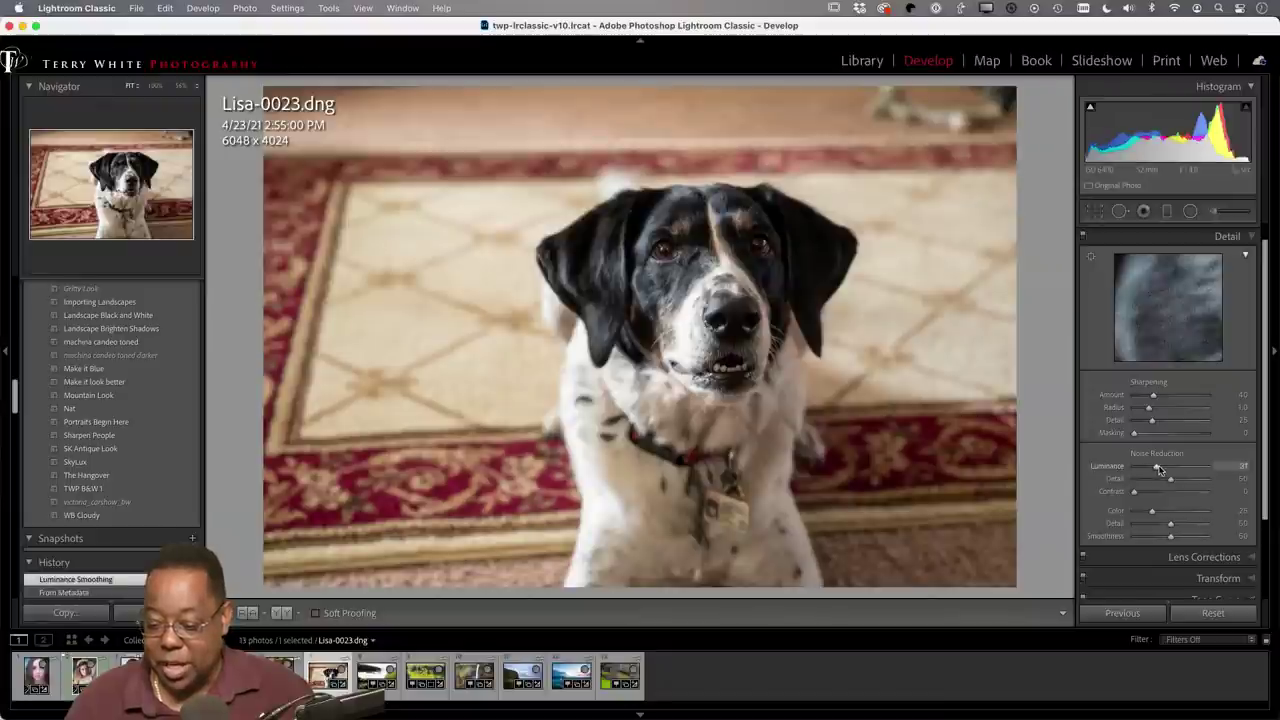
{"action": "left_click_drag", "start_coordinate": [1159, 470], "coordinate": [1157, 470]}
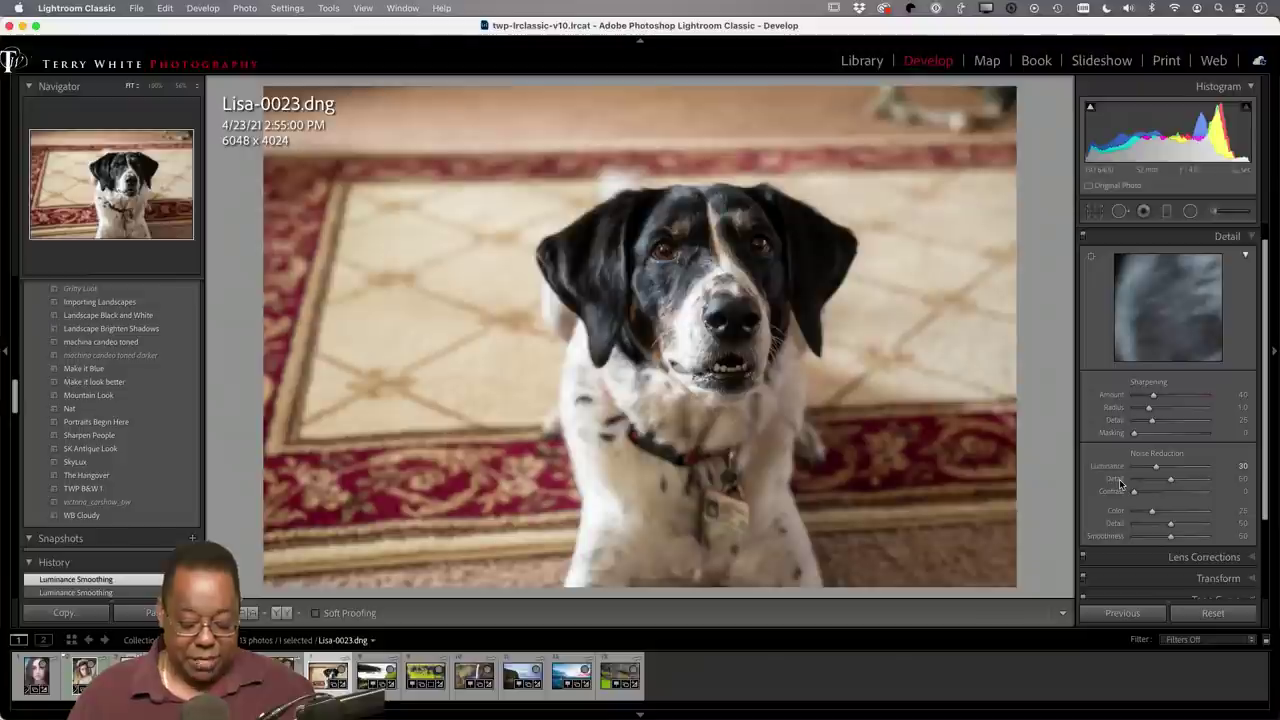
{"action": "key", "text": "g"}
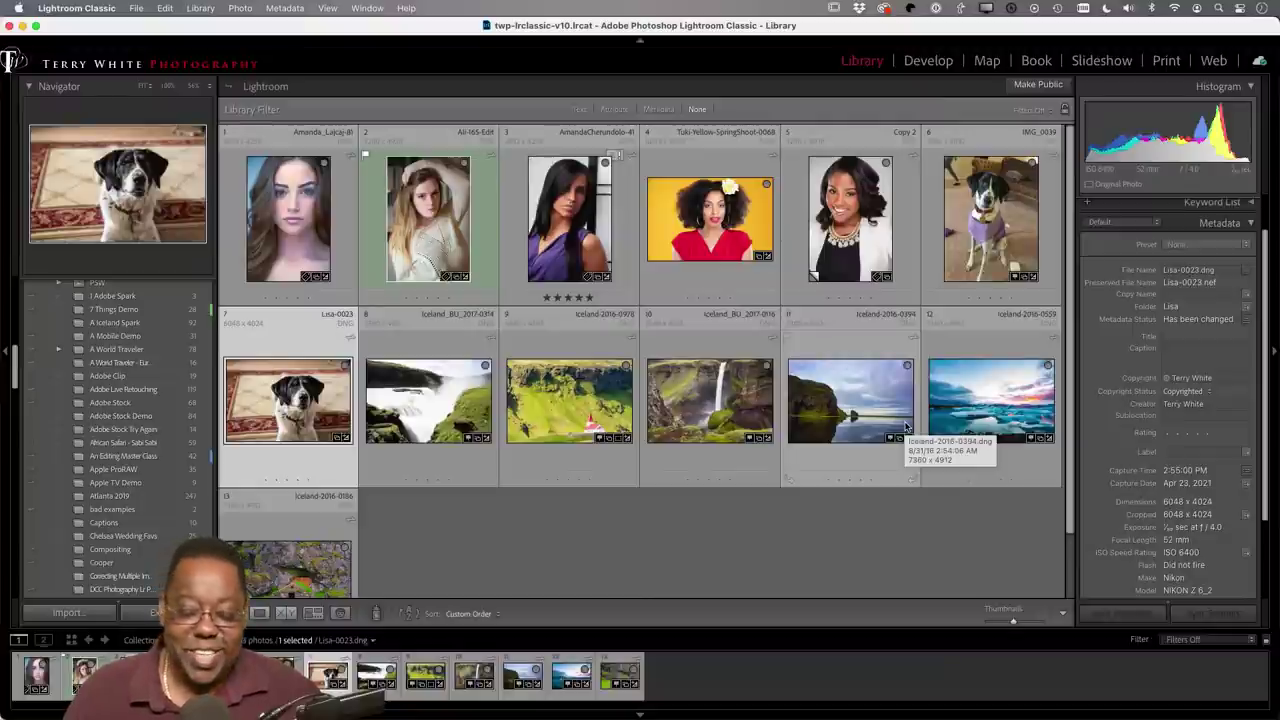
Step: Select IMG_0039 together with Lisa-0023 and open them in Develop
{"action": "left_click", "coordinate": [966, 275], "text": "super"}
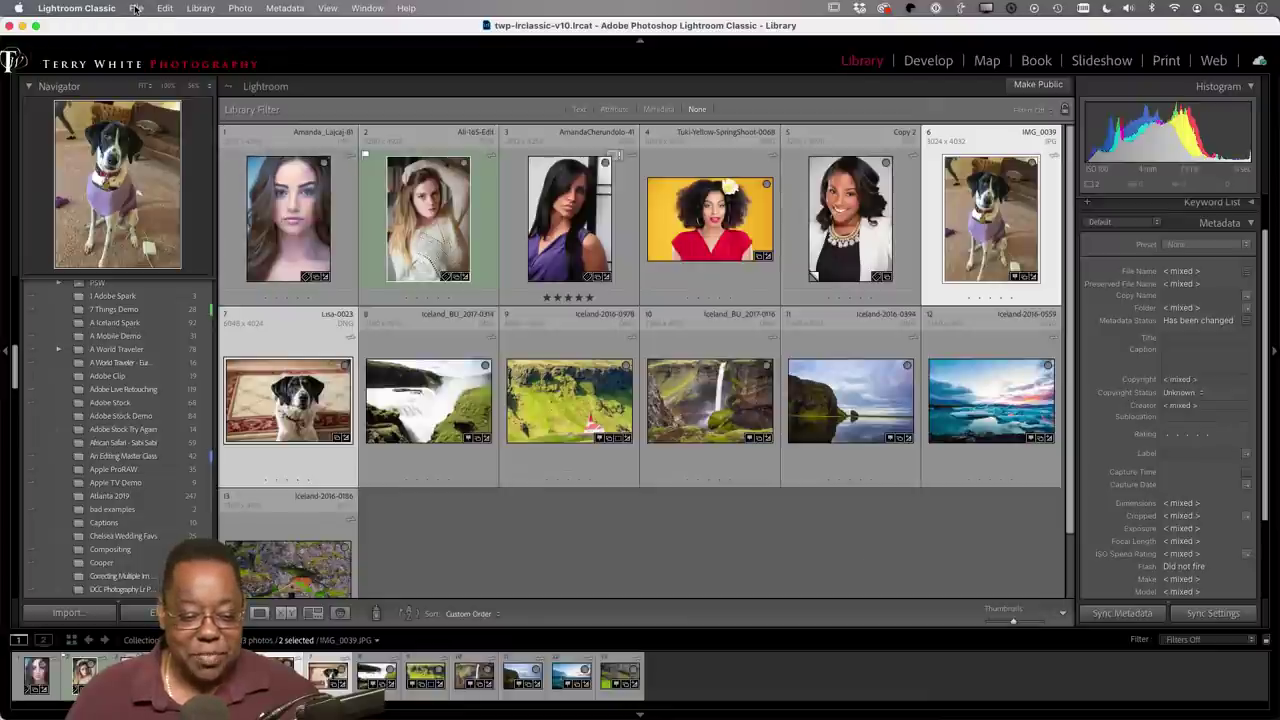
{"action": "scroll", "coordinate": [130, 322], "scroll_direction": "up", "scroll_amount": 5}
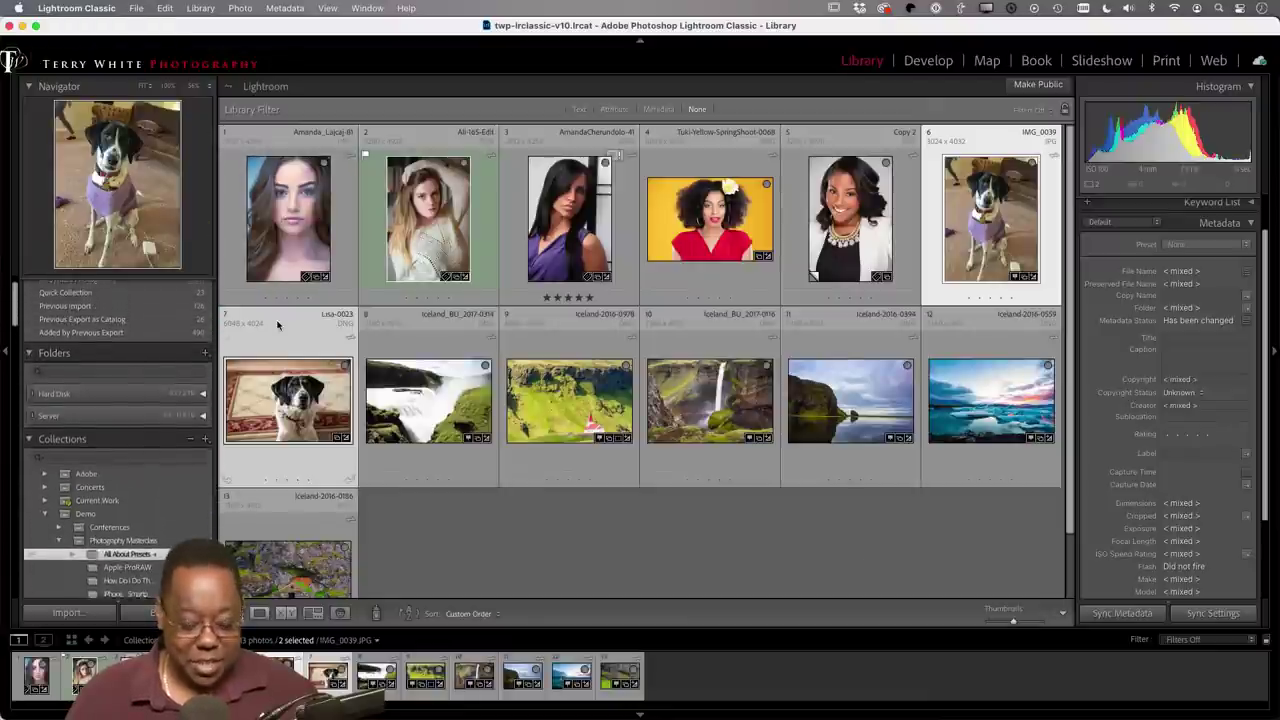
{"action": "key", "text": "d"}
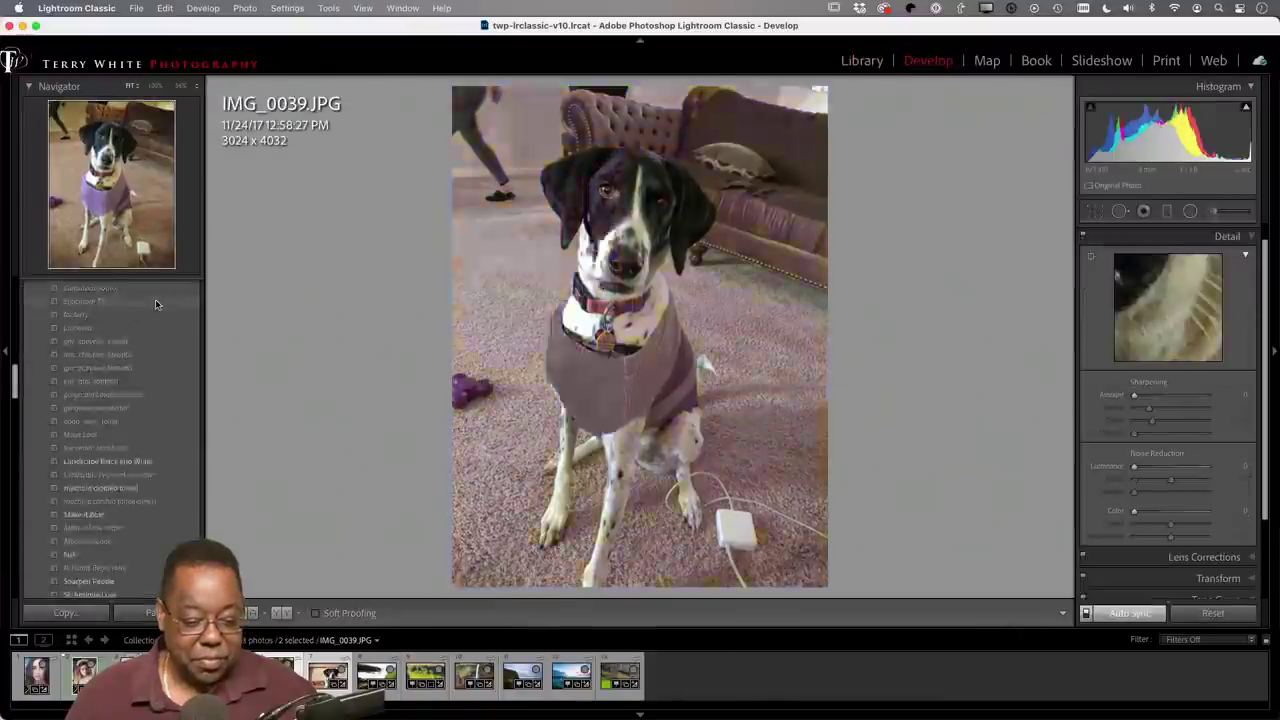
{"action": "scroll", "coordinate": [155, 299], "scroll_direction": "up", "scroll_amount": 5}
{"action": "scroll", "coordinate": [155, 299], "scroll_direction": "up", "scroll_amount": 5}
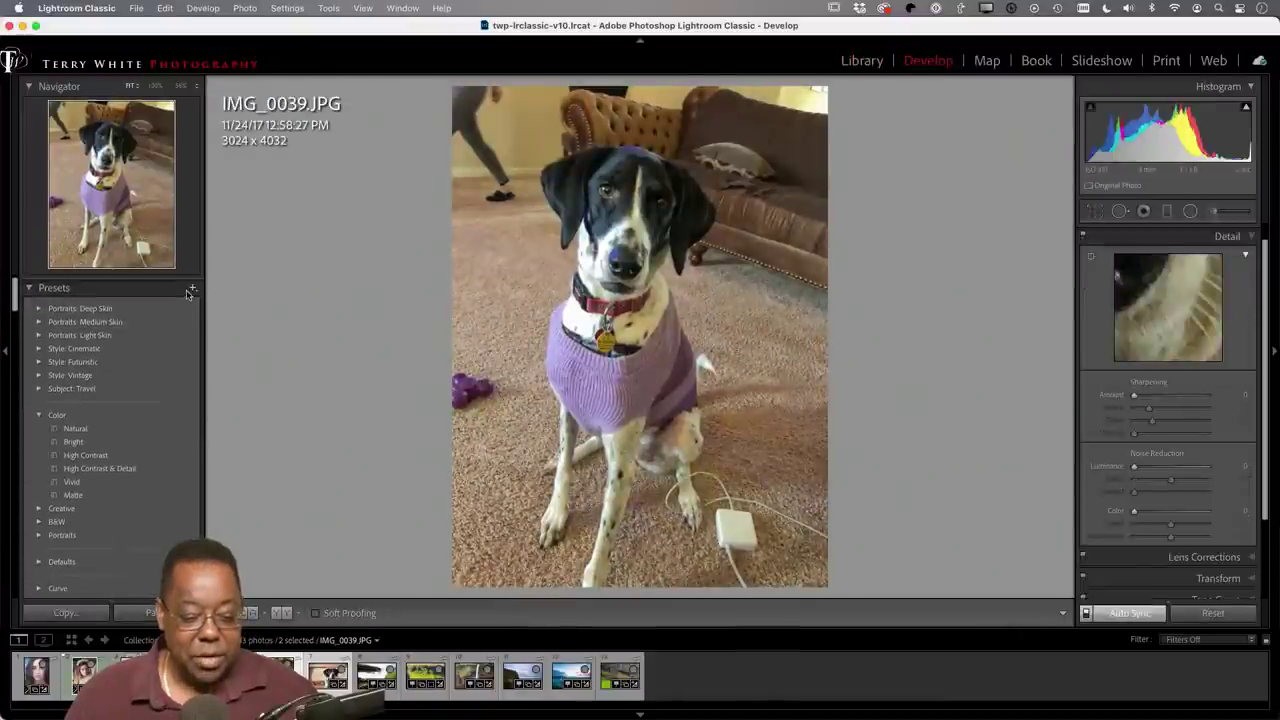
Step: Create the ISO adaptive preset 'Adaptive ISO 100-6400', excluding Color Grading
{"action": "left_click", "coordinate": [193, 286]}
{"action": "left_click", "coordinate": [222, 300]}
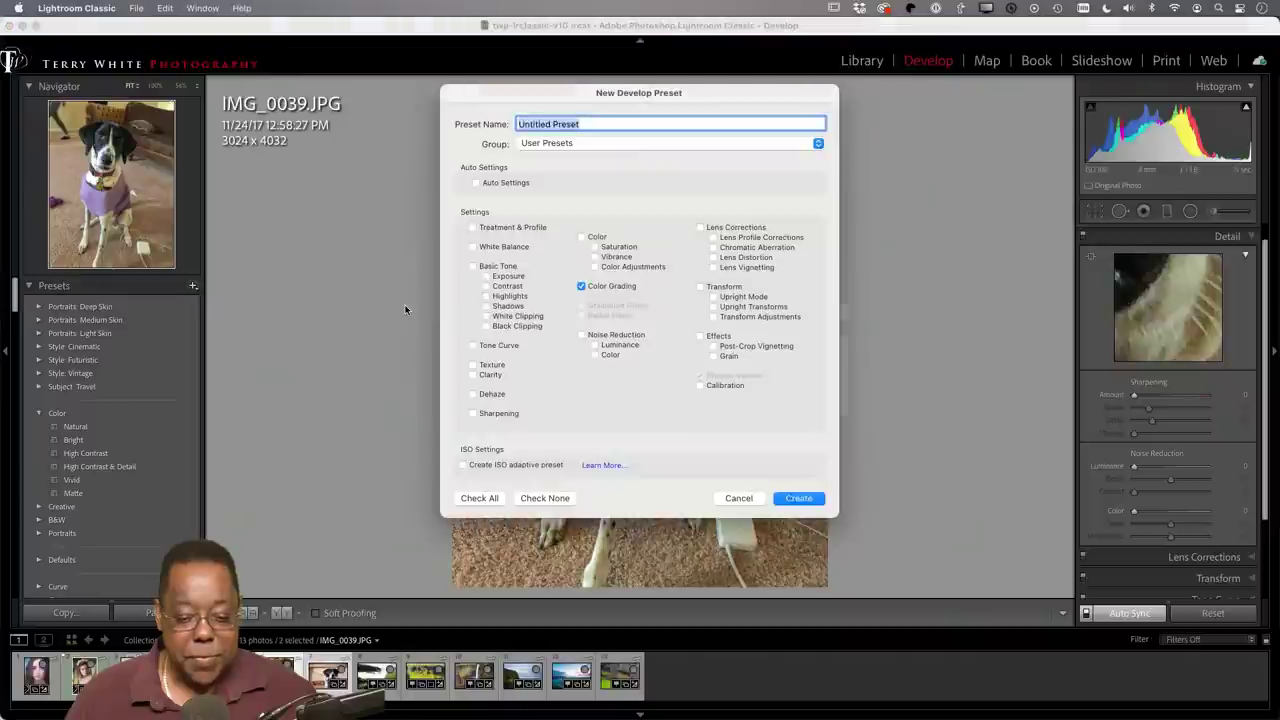
{"action": "left_click", "coordinate": [581, 286]}
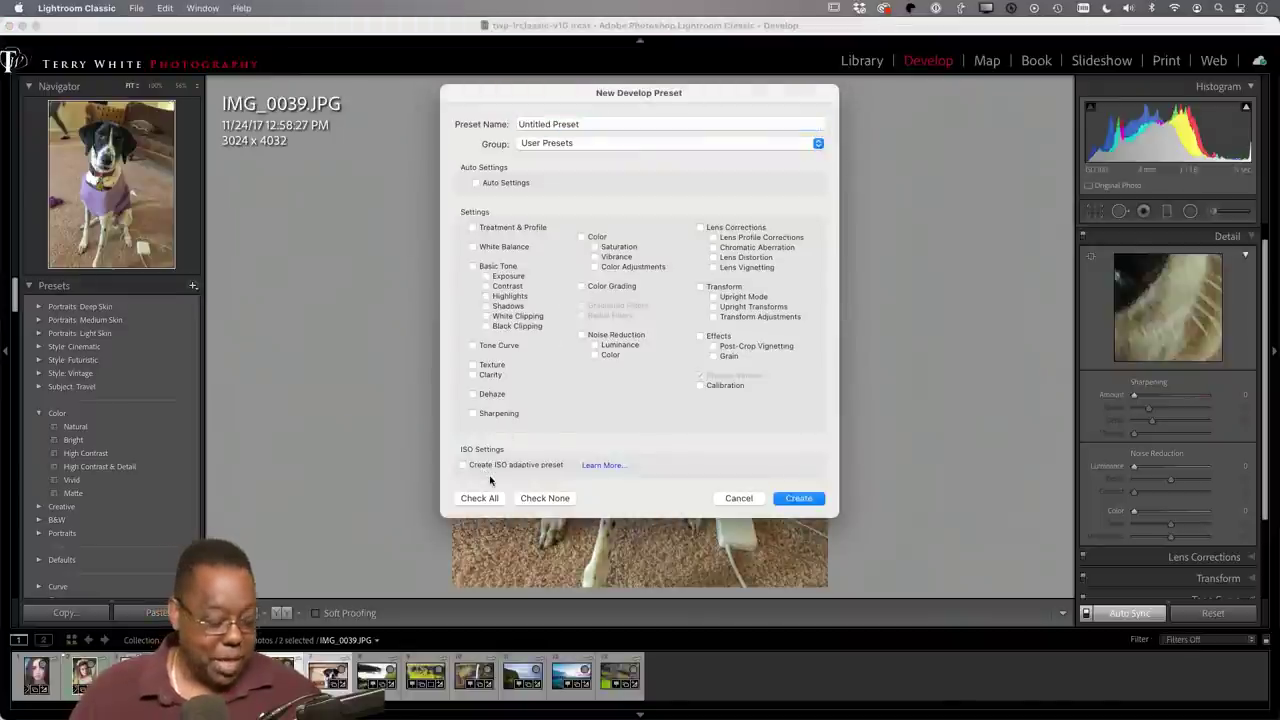
{"action": "key", "text": "alt"}
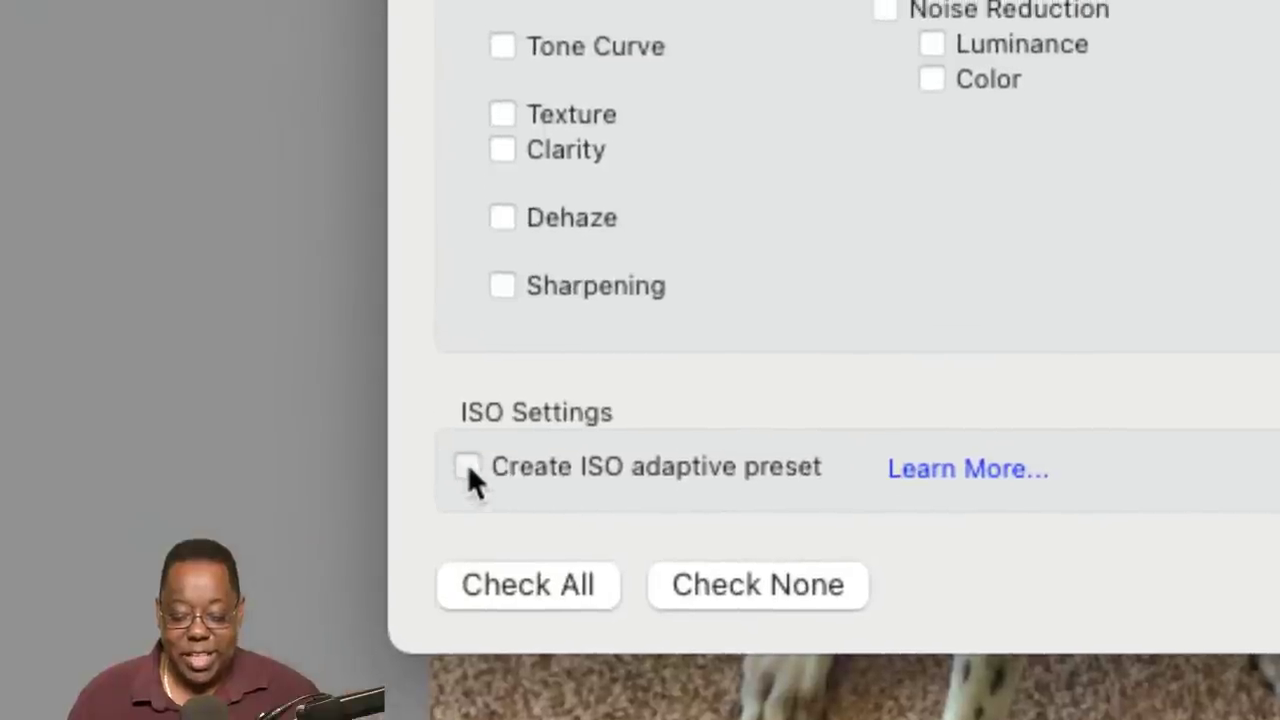
{"action": "left_click", "coordinate": [467, 467]}
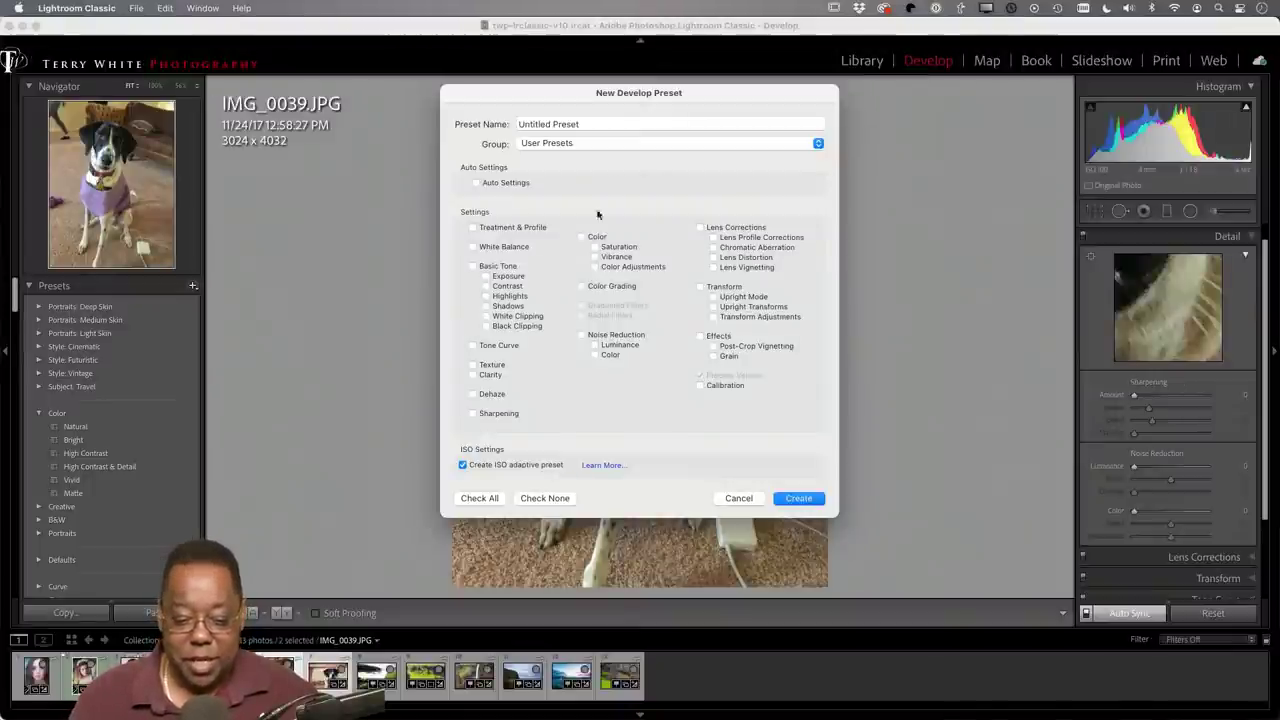
{"action": "triple_click", "coordinate": [598, 123]}
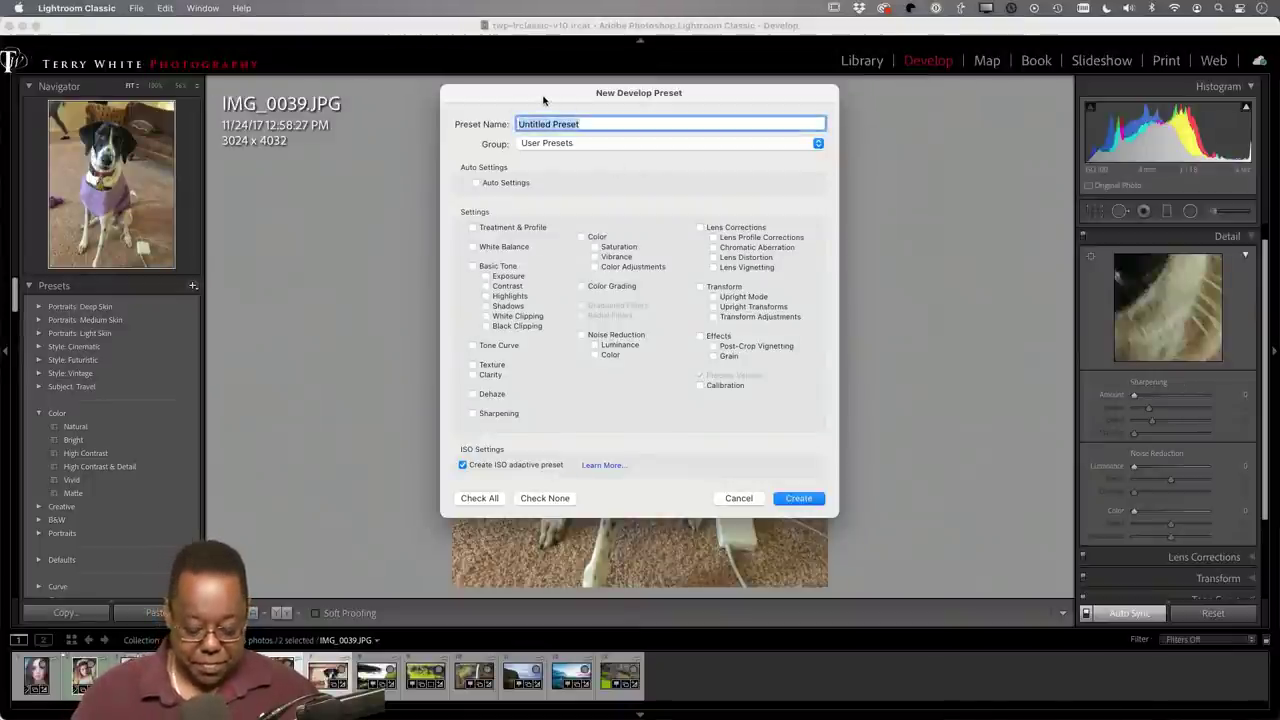
{"action": "type", "text": "Adaptive"}
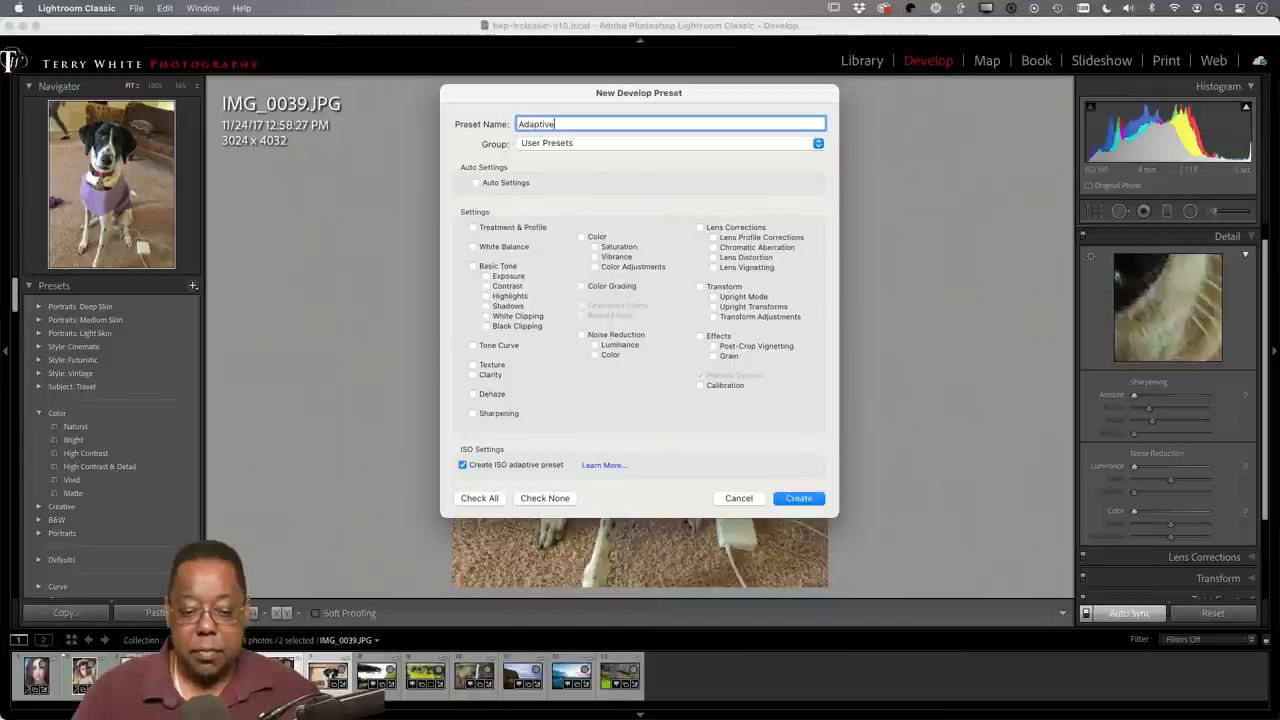
{"action": "type", "text": " ISO"}
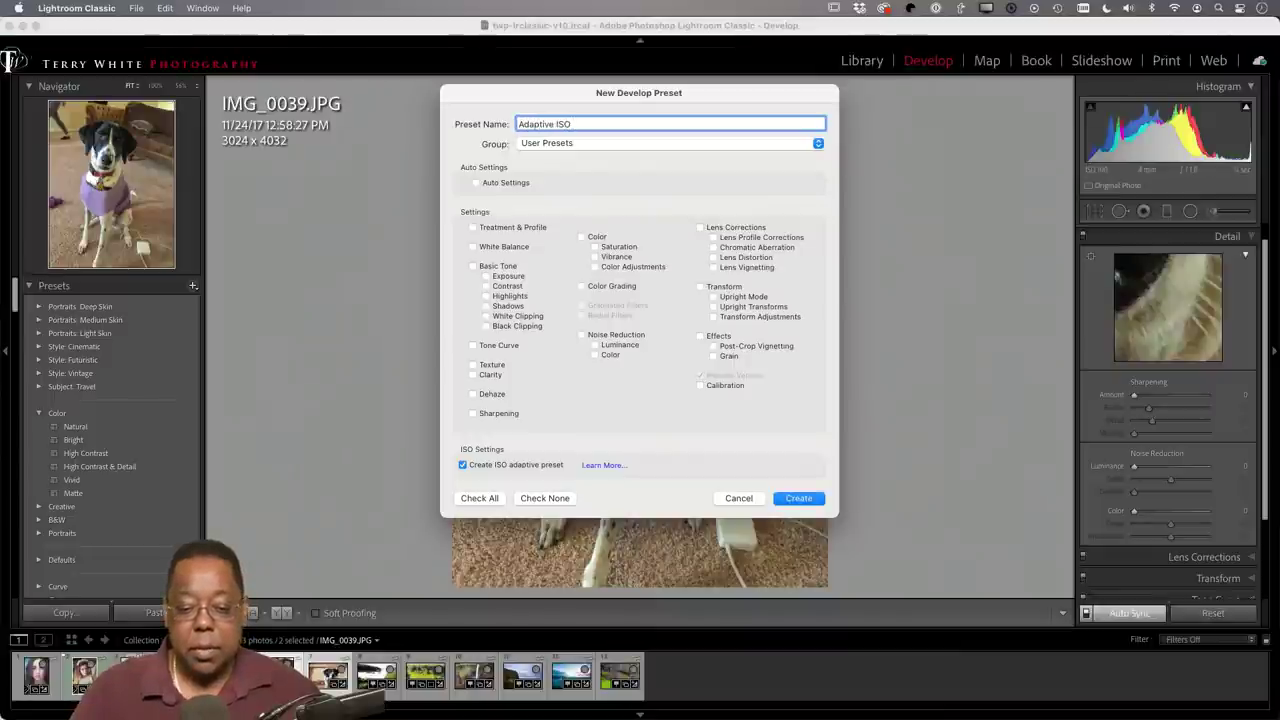
{"action": "type", "text": " 100-6400"}
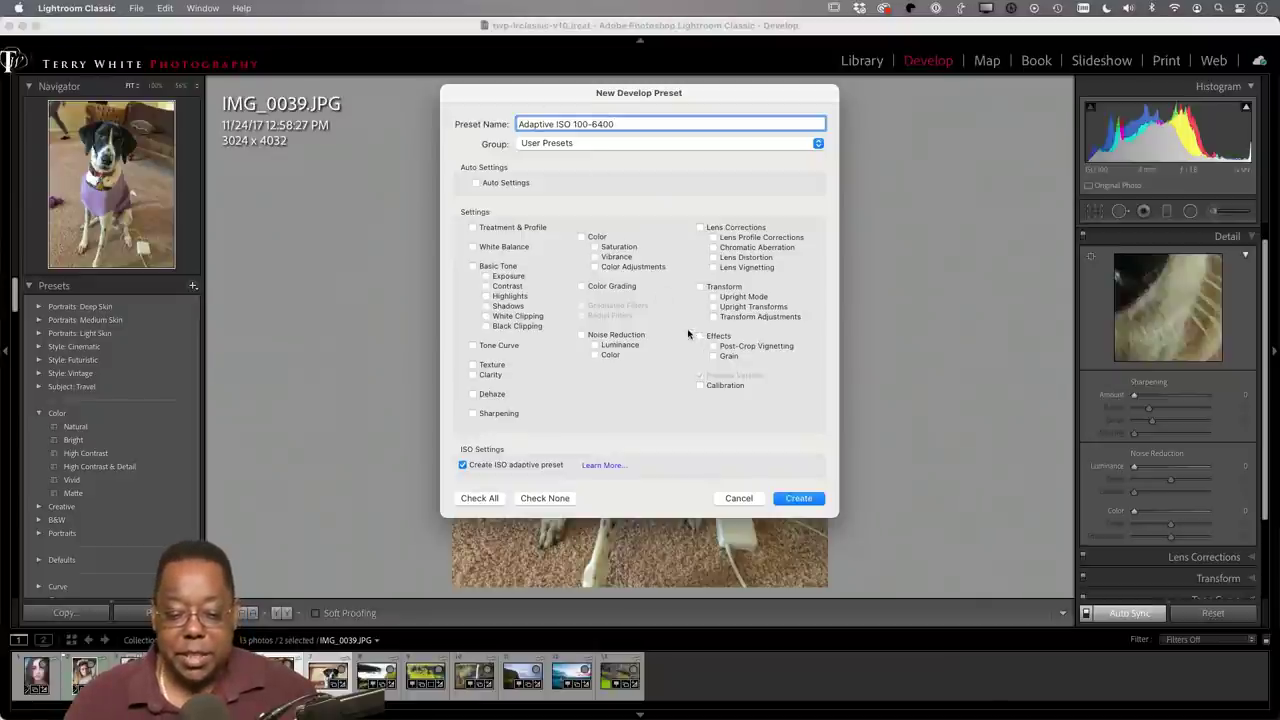
{"action": "left_click", "coordinate": [781, 498]}
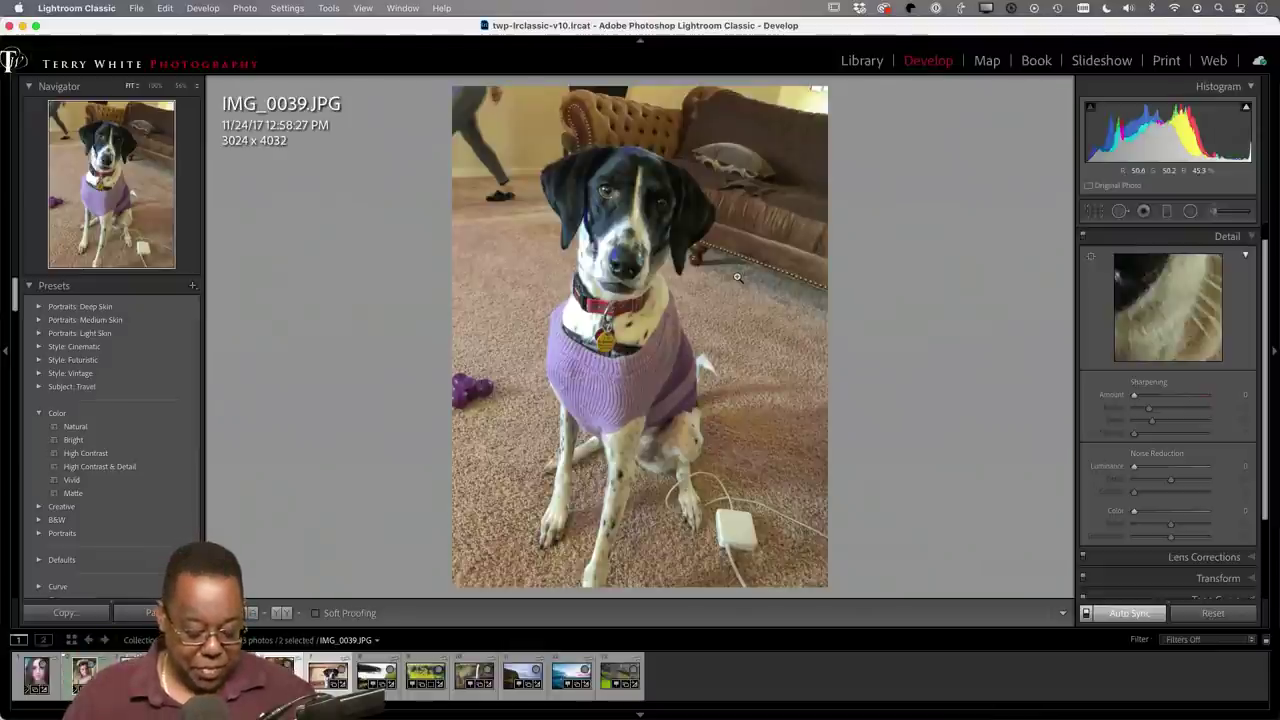
Step: Return to the Library grid, then switch to Adobe Lightroom's All About Presets album
{"action": "key", "text": "g"}
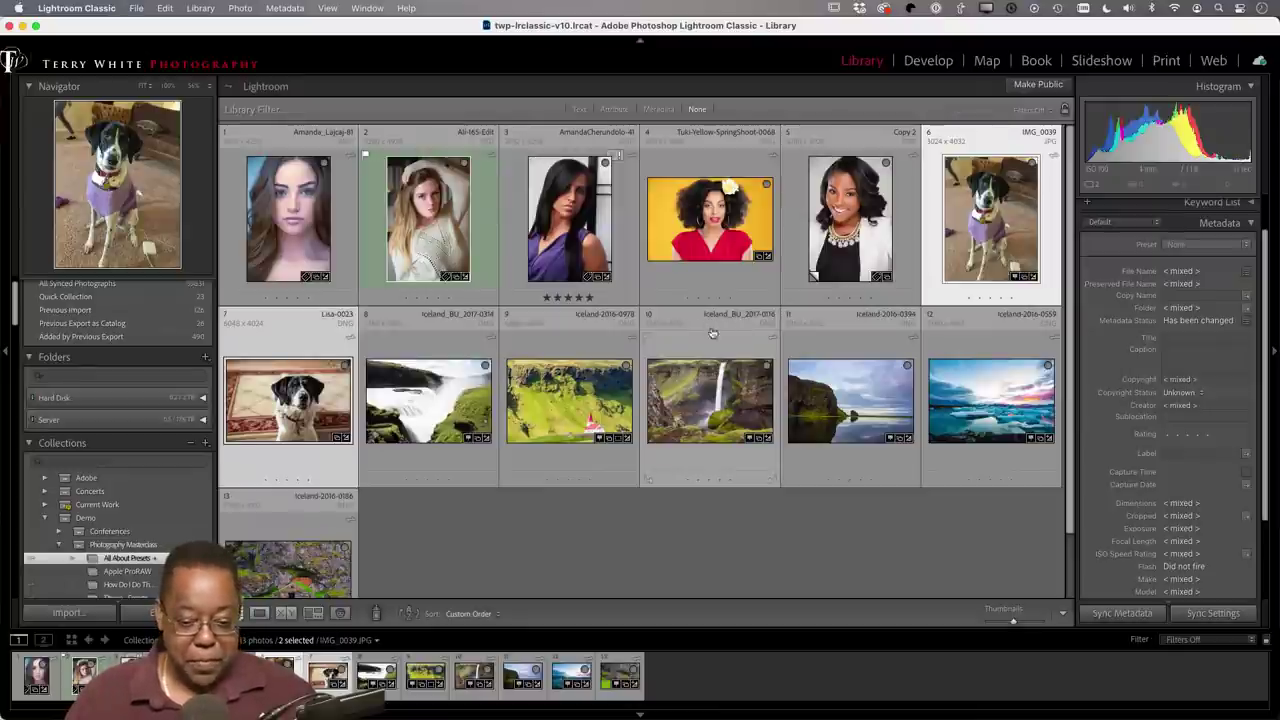
{"action": "key", "text": "super+Tab"}
{"action": "key", "text": "super+Tab"}
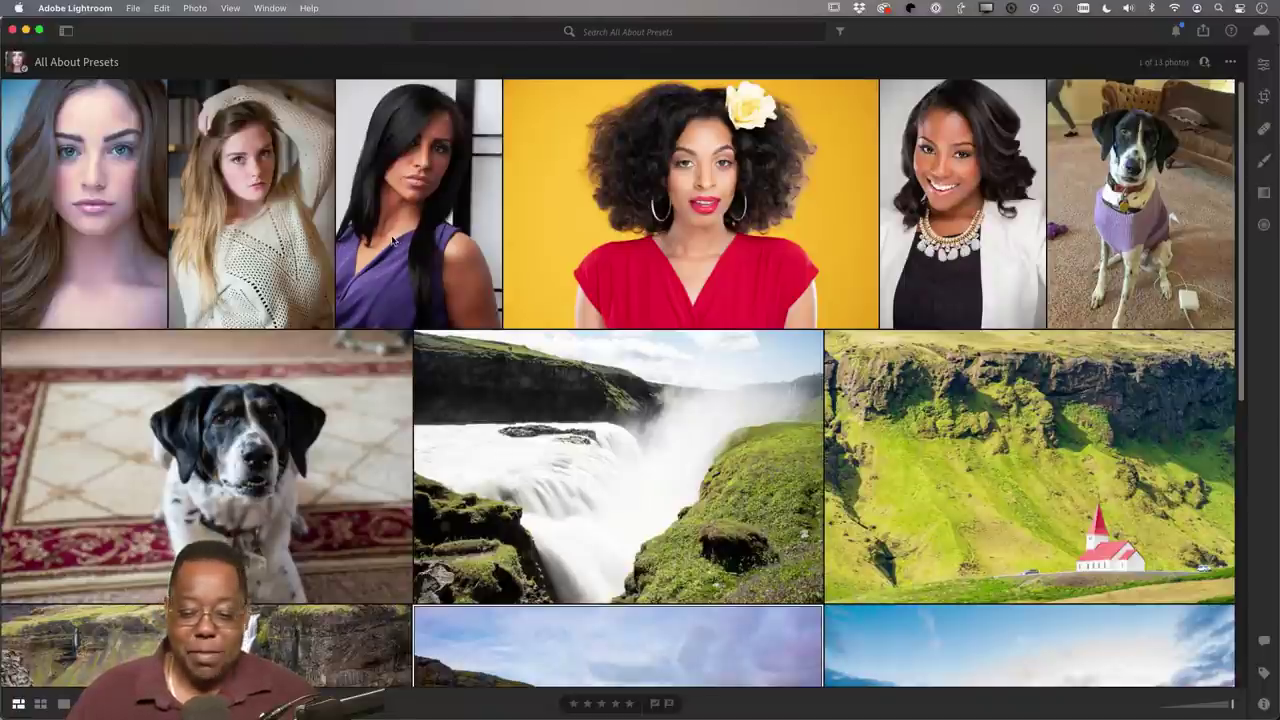
Step: Open the yellow-background portrait in the Edit panel with its presets list showing
{"action": "left_click", "coordinate": [543, 220]}
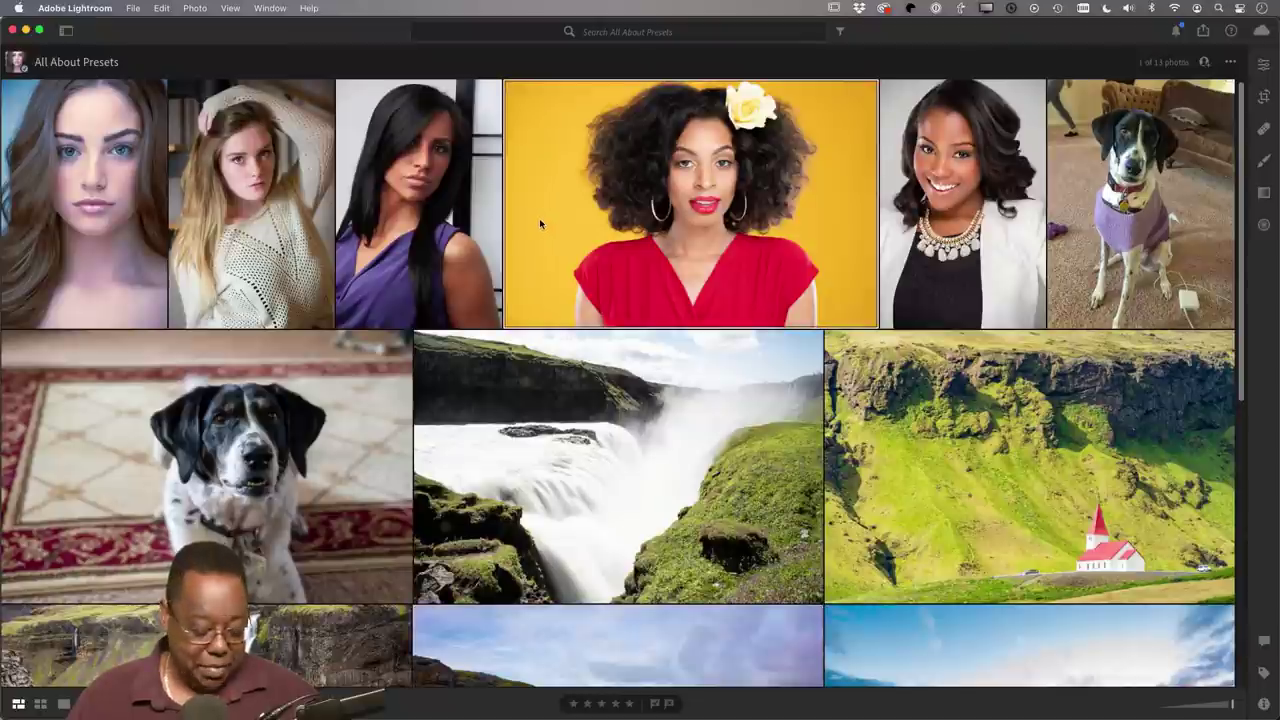
{"action": "double_click", "coordinate": [537, 218]}
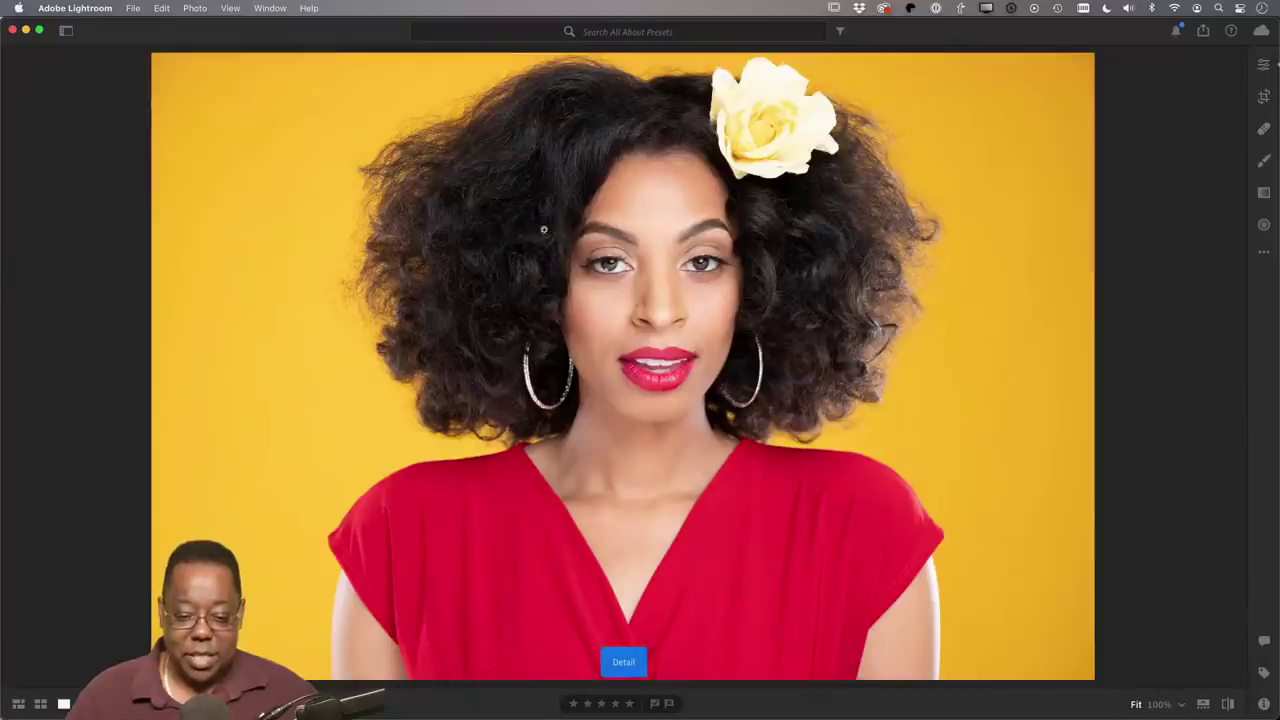
{"action": "left_click", "coordinate": [1263, 65]}
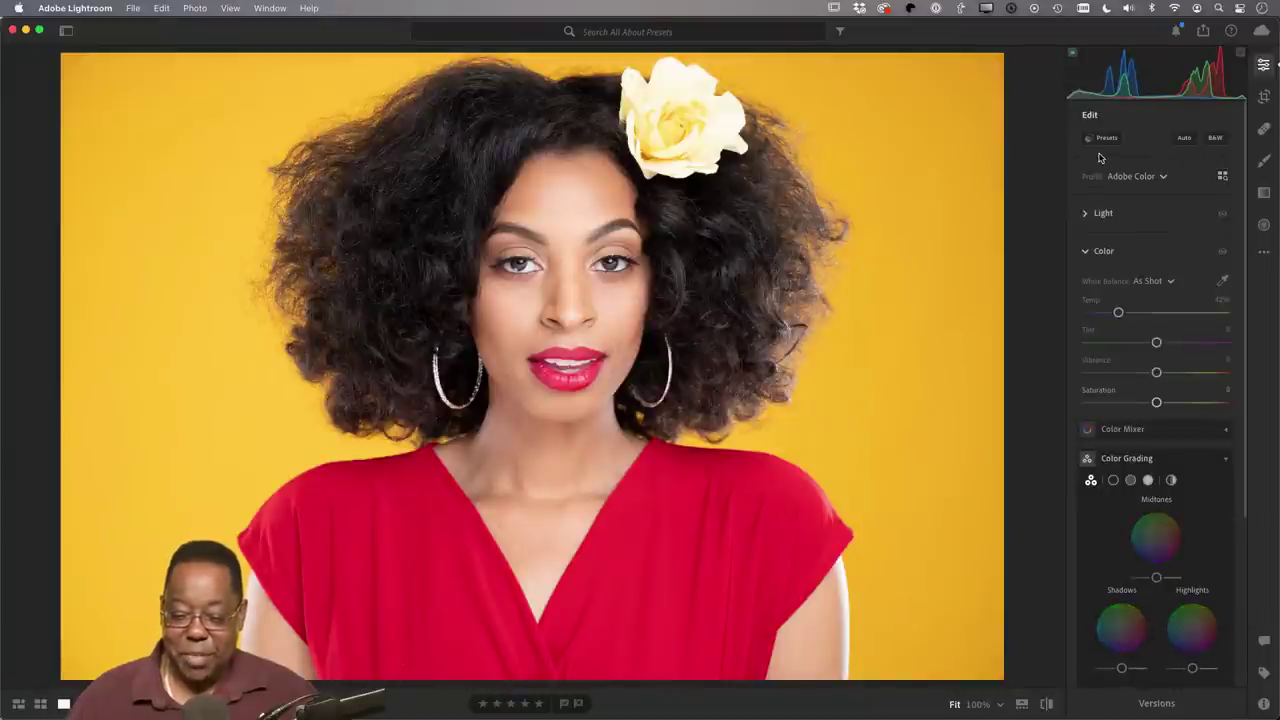
{"action": "key", "text": "alt"}
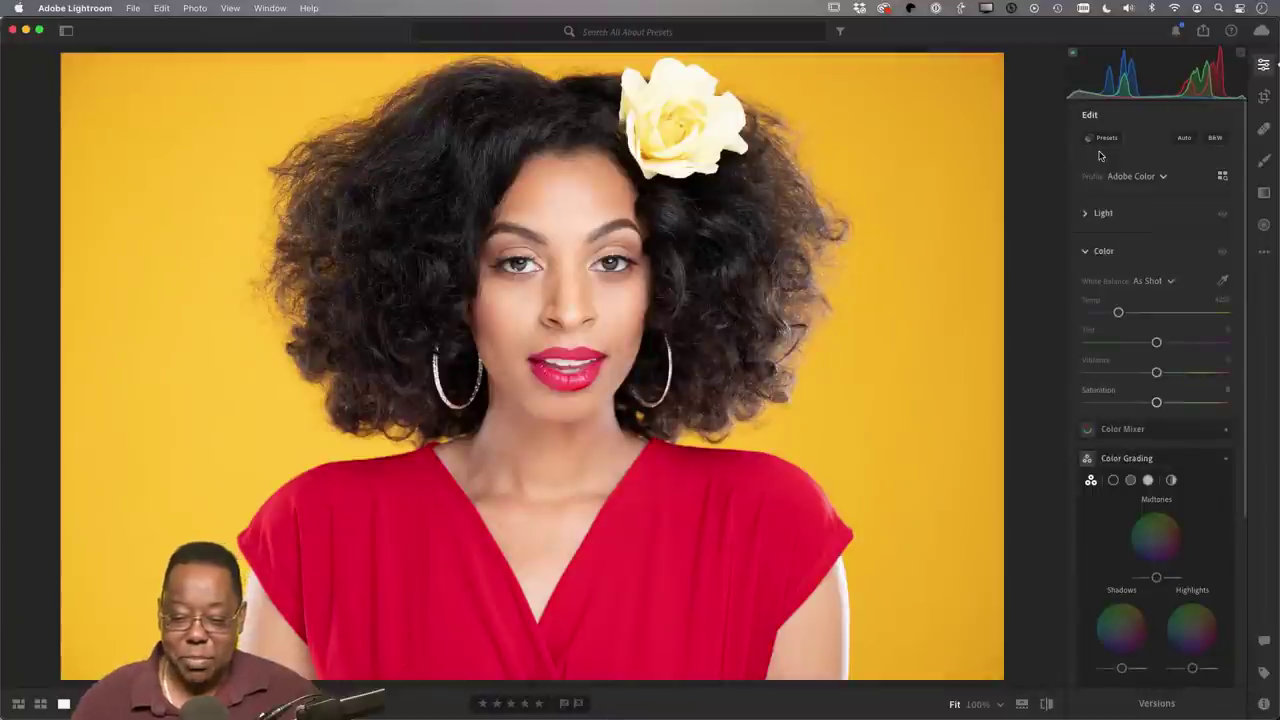
{"action": "left_click", "coordinate": [1105, 139]}
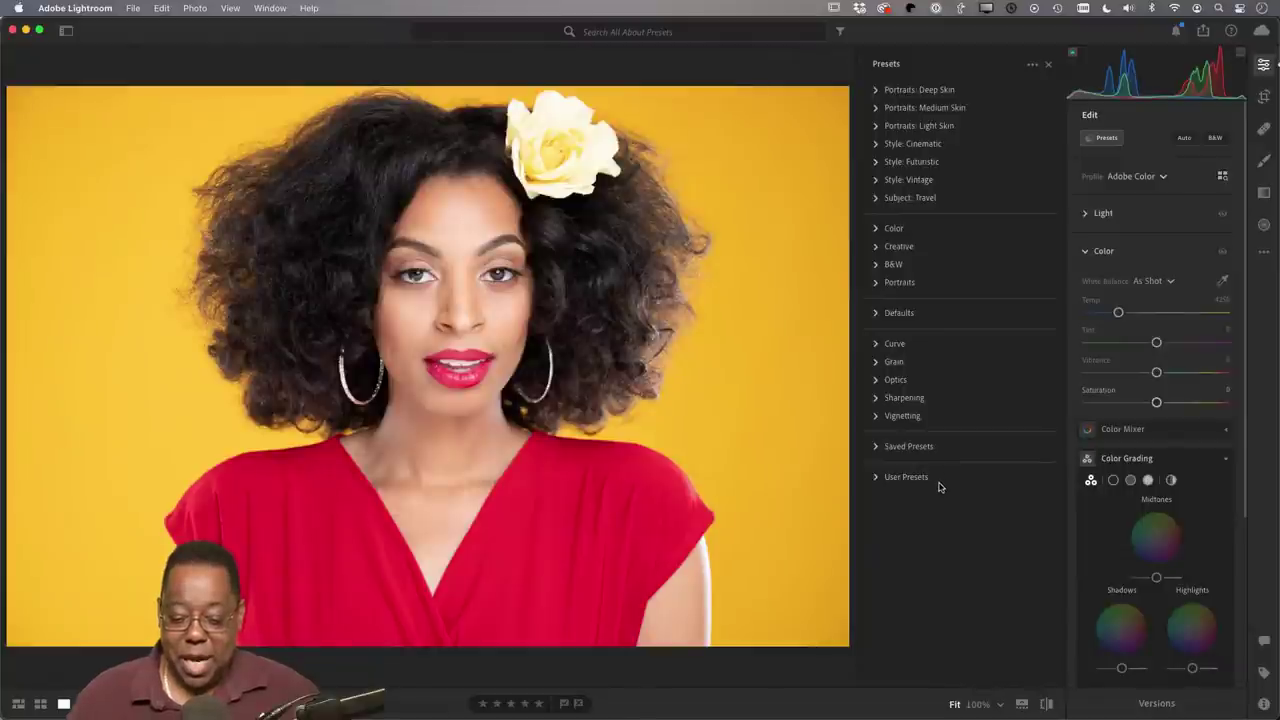
Step: Apply the Sharpen Faces user preset, review its Detail settings (Sharpening 50), then undo it
{"action": "left_click", "coordinate": [877, 480]}
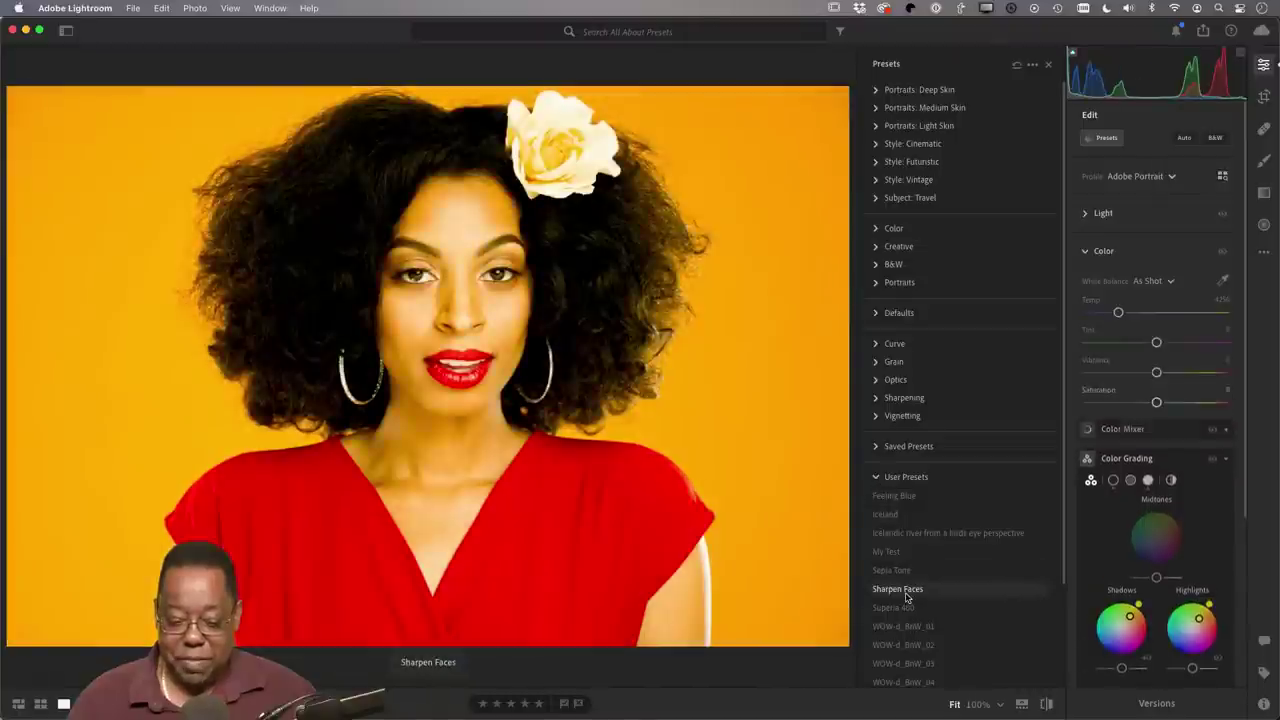
{"action": "left_click", "coordinate": [925, 597]}
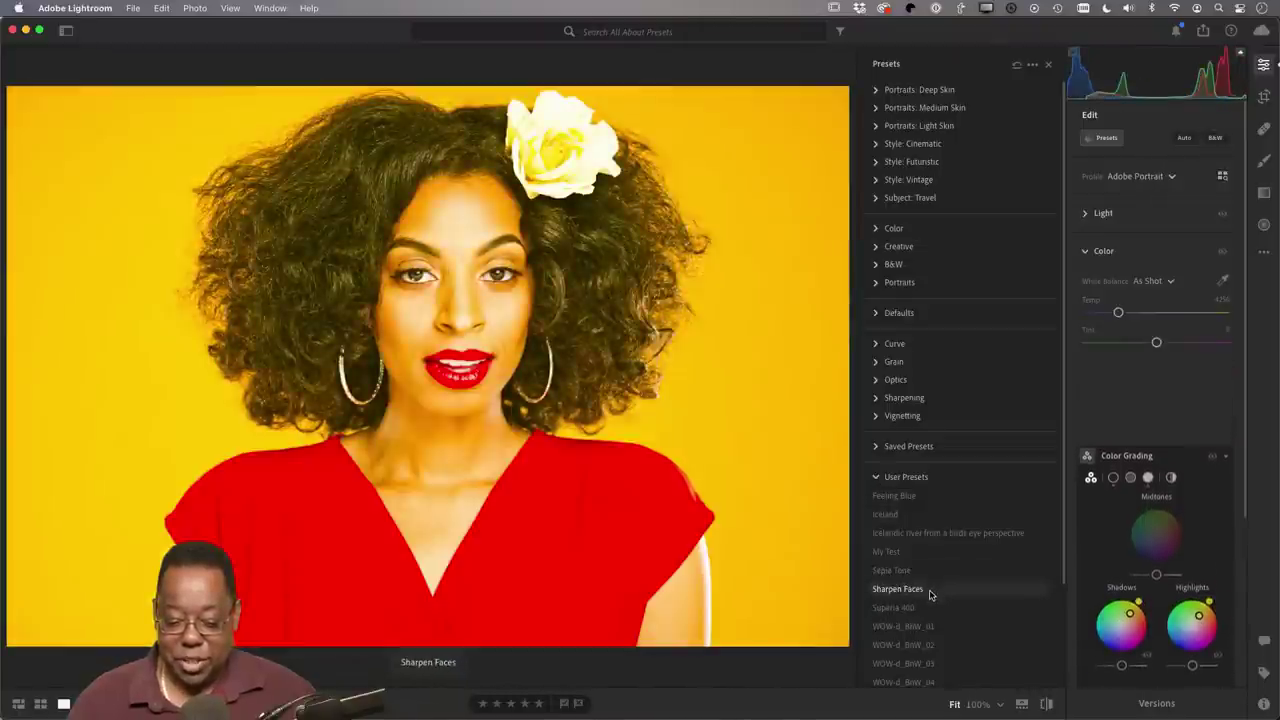
{"action": "left_click", "coordinate": [929, 591]}
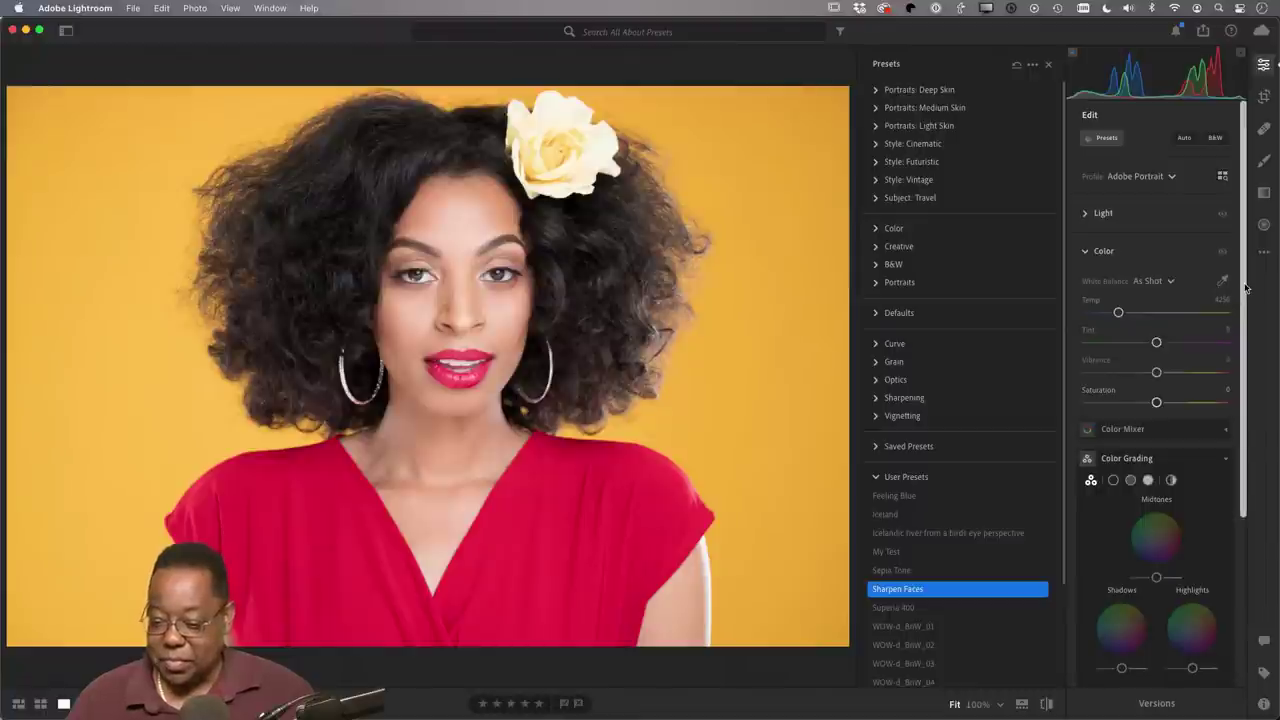
{"action": "scroll", "coordinate": [1190, 330], "scroll_direction": "down", "scroll_amount": 5}
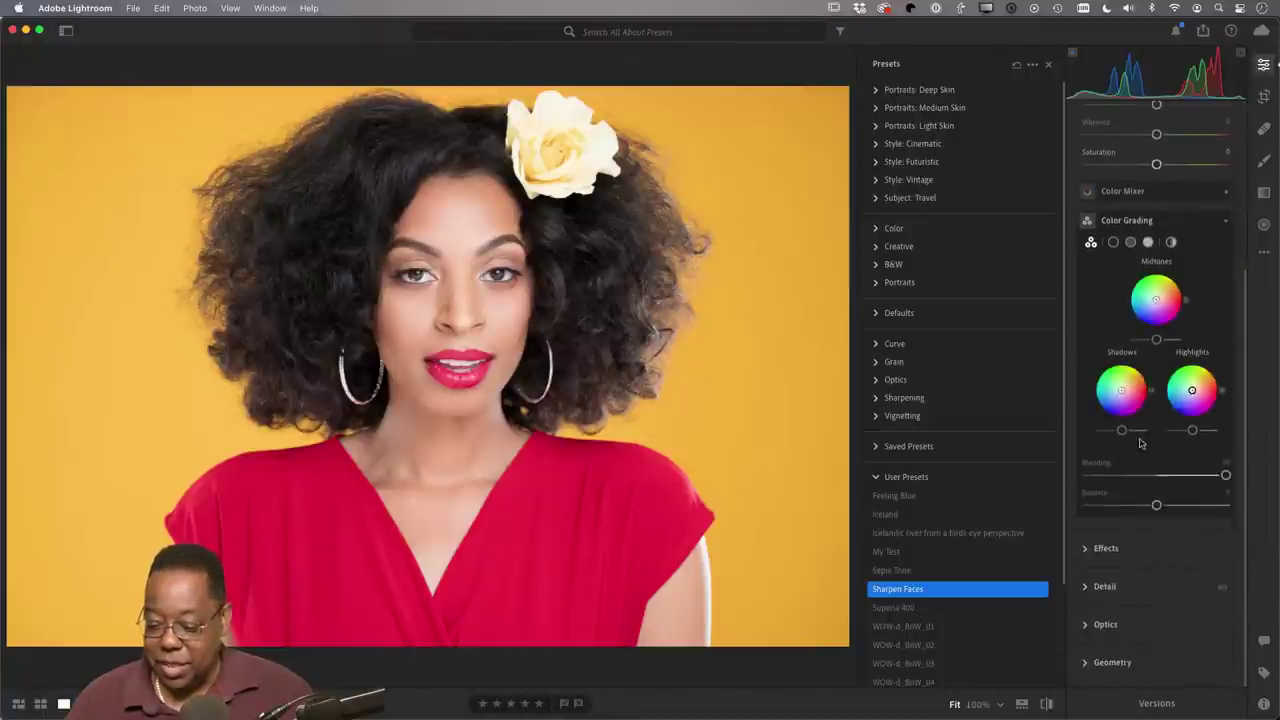
{"action": "left_click", "coordinate": [1102, 588]}
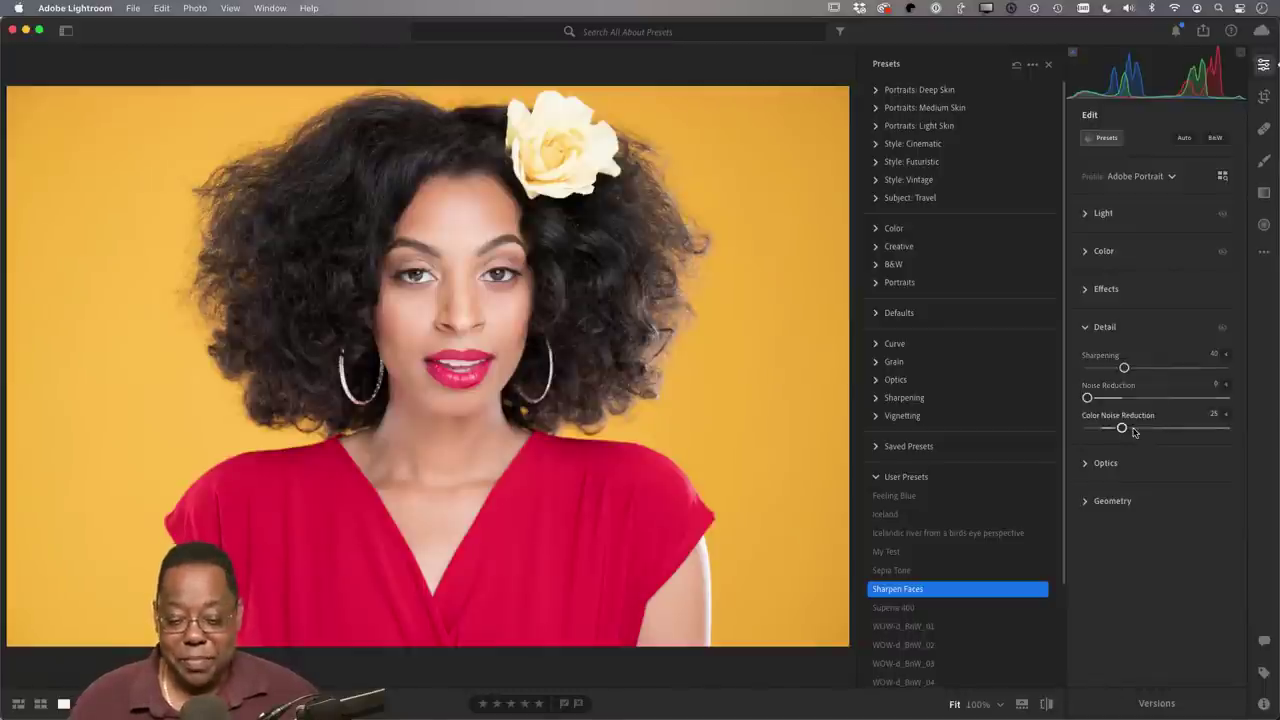
{"action": "scroll", "coordinate": [1013, 360], "scroll_direction": "down", "scroll_amount": 2}
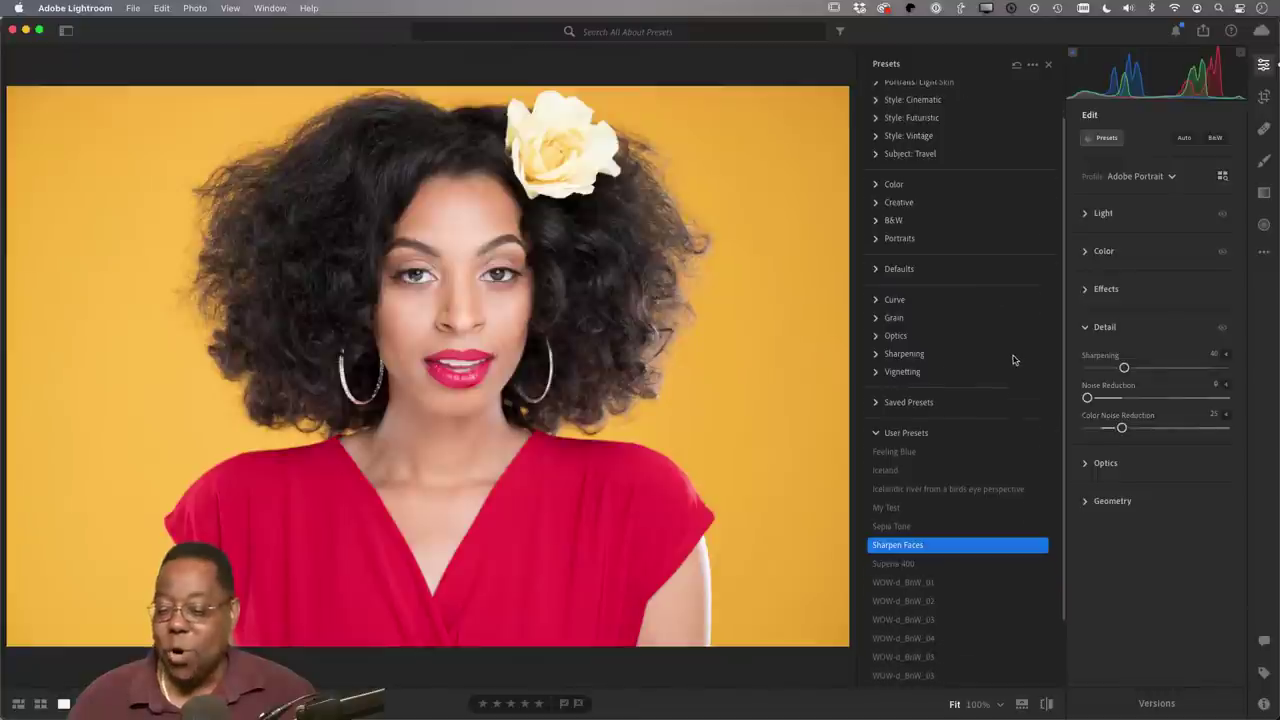
{"action": "scroll", "coordinate": [1013, 360], "scroll_direction": "up", "scroll_amount": 3}
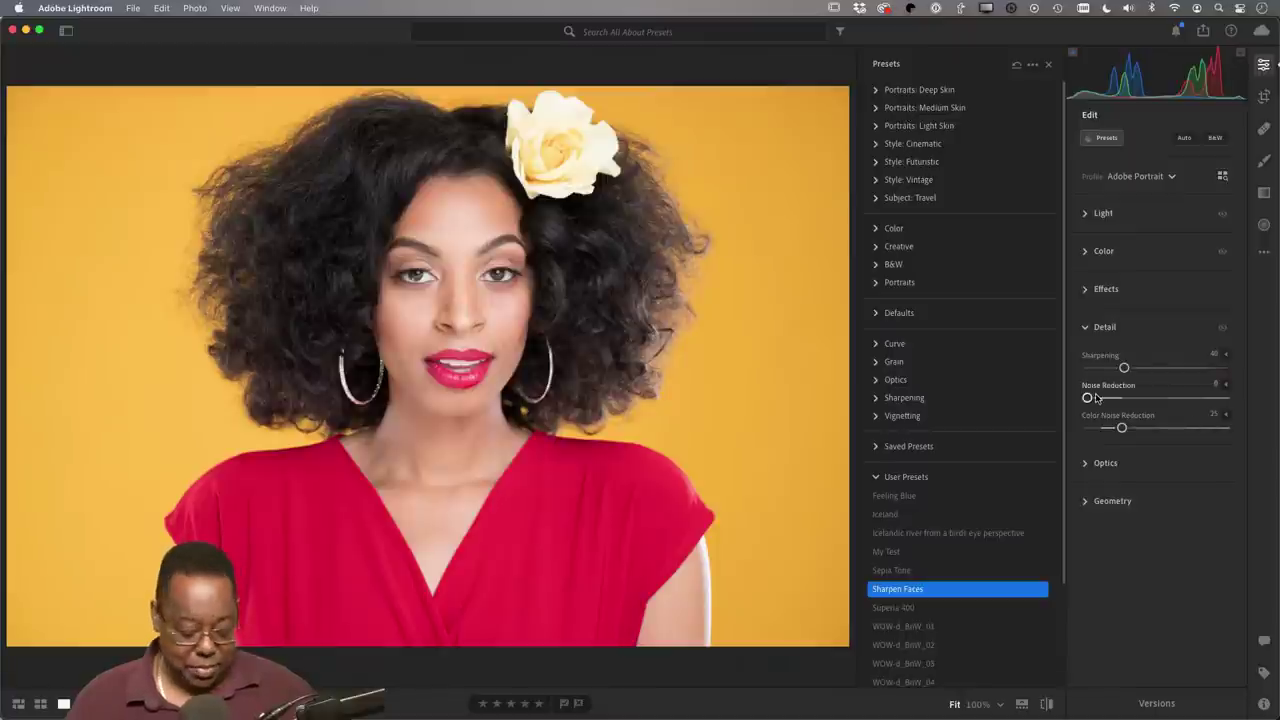
{"action": "key", "text": "super+z"}
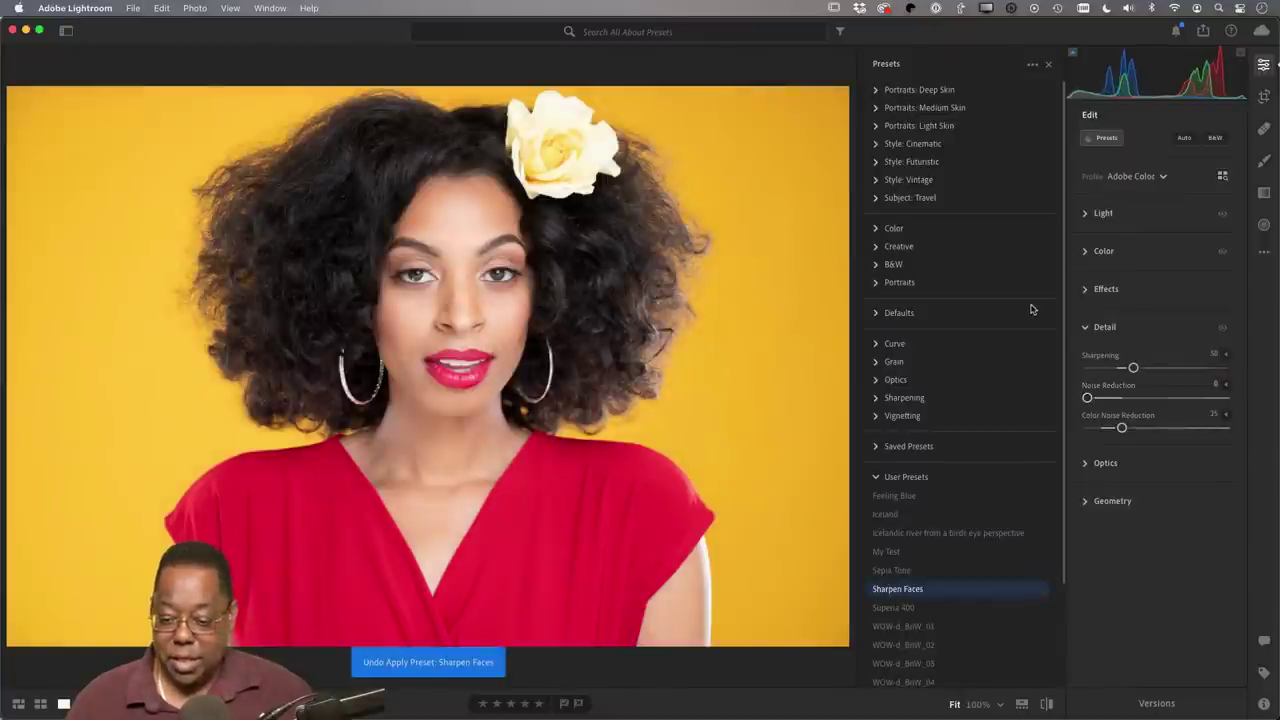
Step: Set the portrait's Color Noise Reduction to 0, show the presets, then switch to Lightroom Classic
{"action": "key", "text": "super+z"}
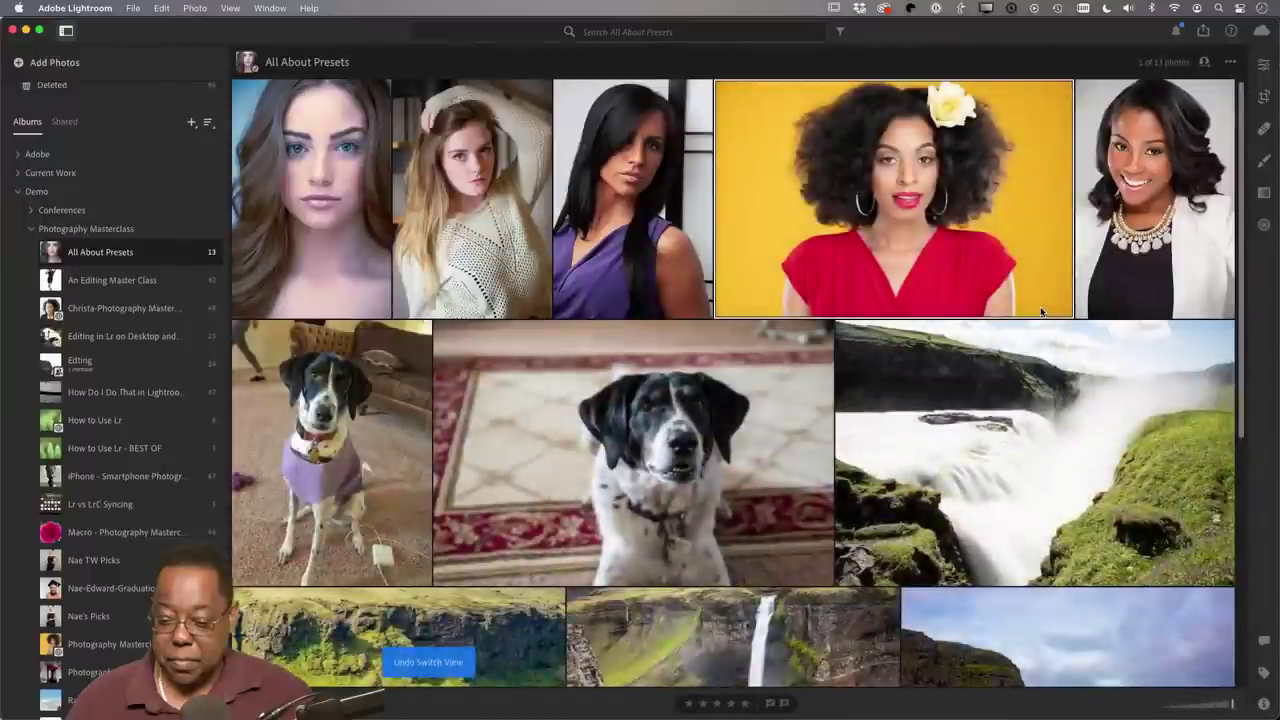
{"action": "key", "text": "e"}
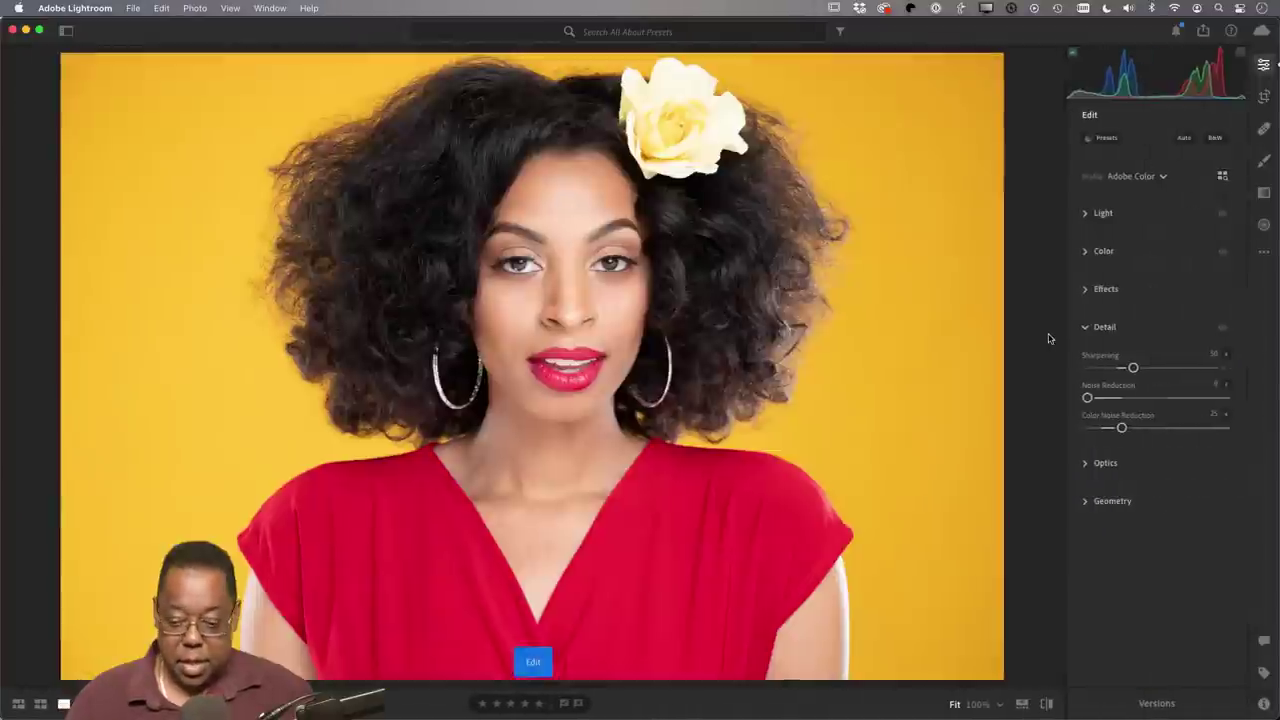
{"action": "left_click_drag", "start_coordinate": [1122, 428], "coordinate": [1048, 433]}
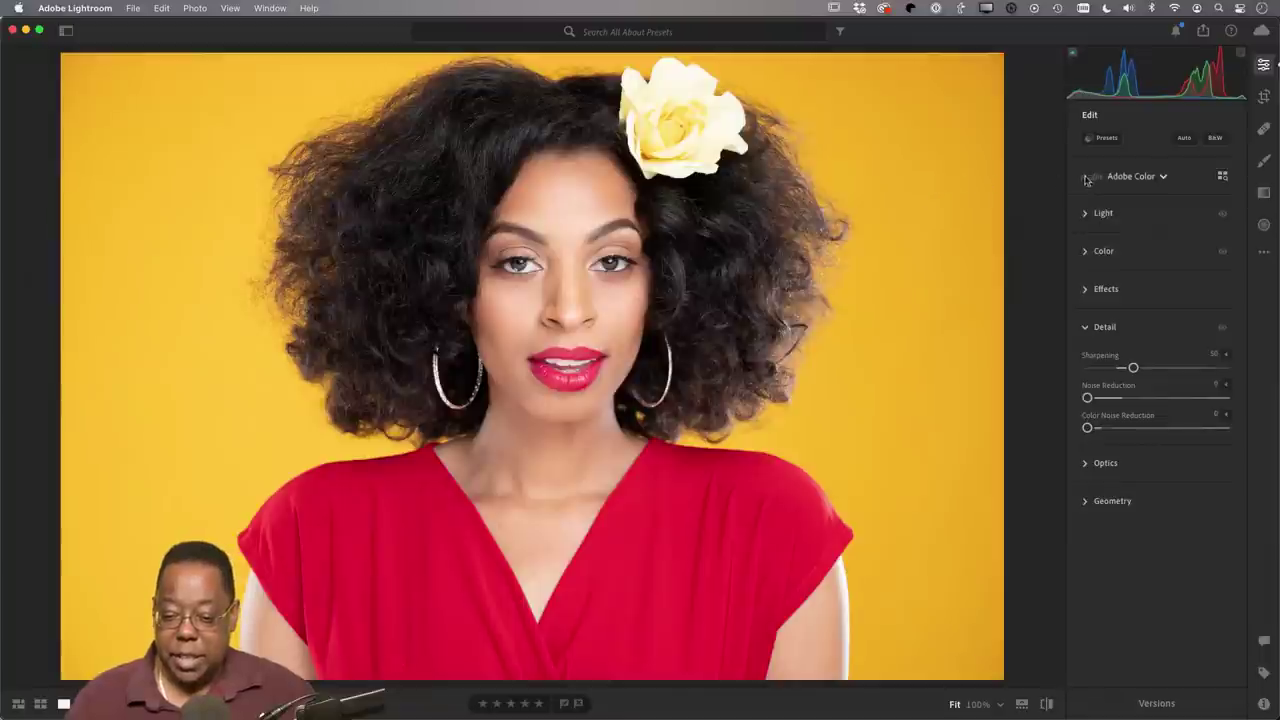
{"action": "left_click", "coordinate": [1101, 139]}
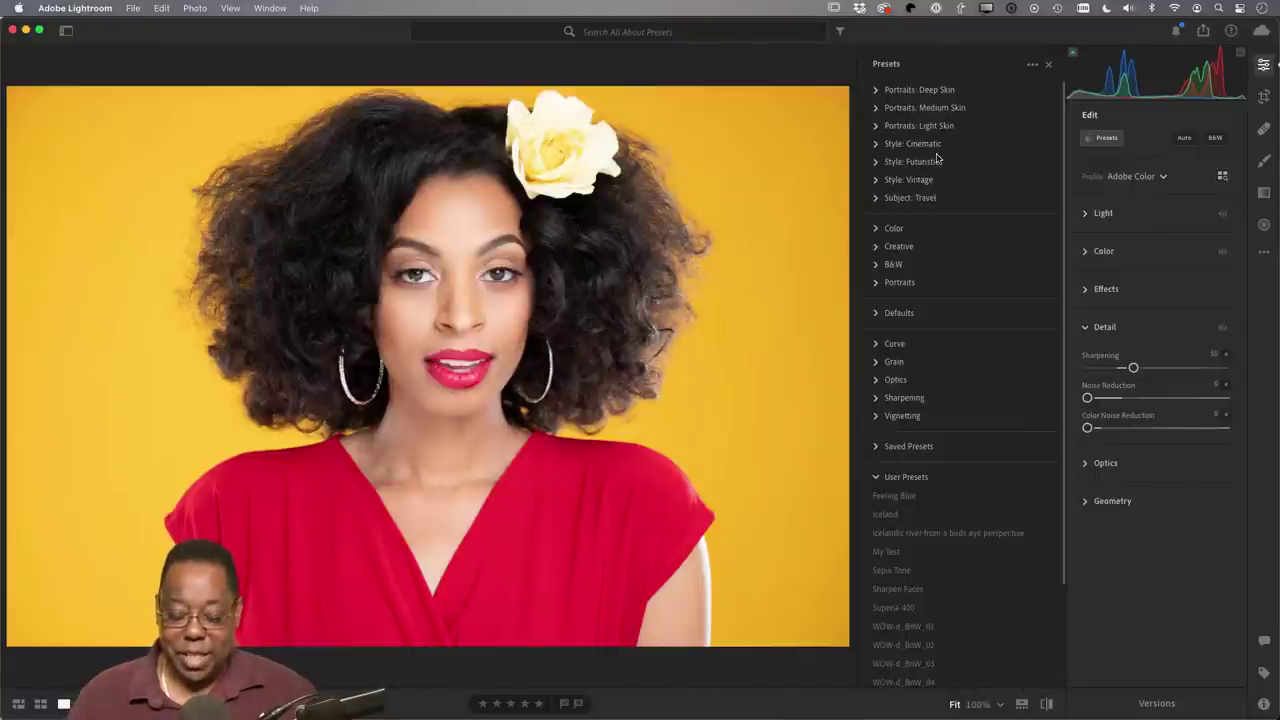
{"action": "key", "text": "super+Tab"}
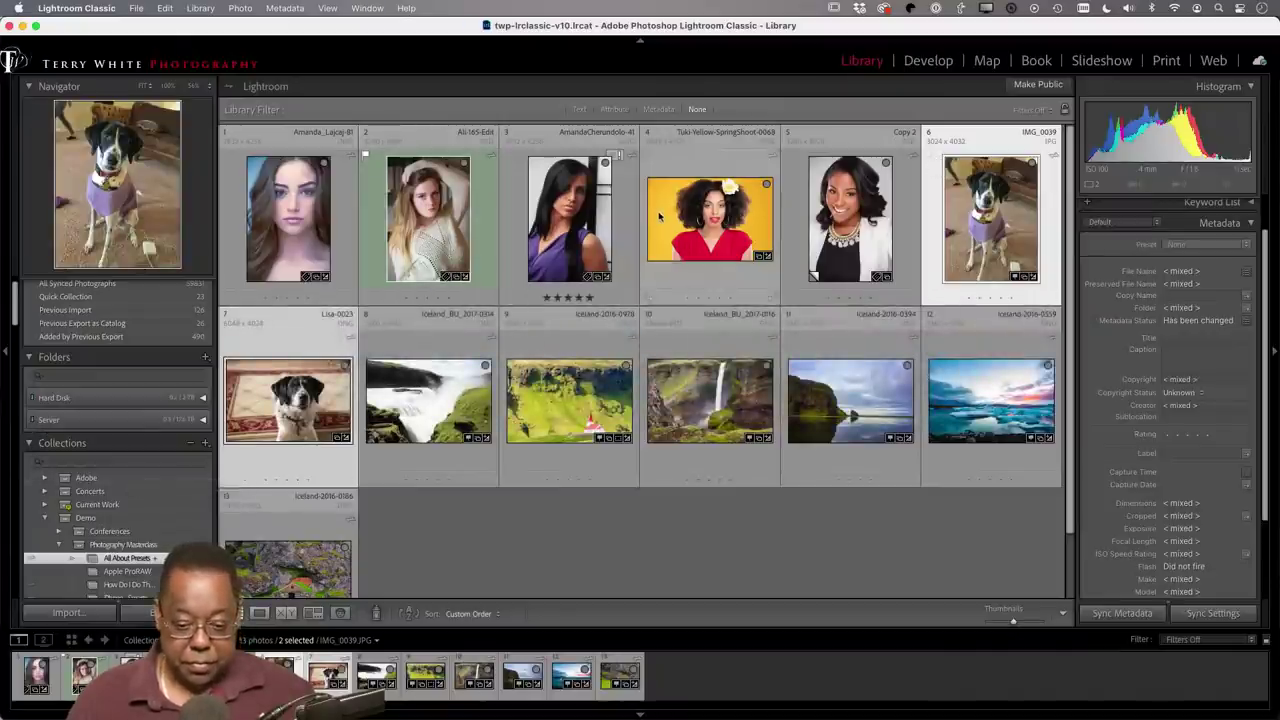
Step: Select only the Tuki-Yellow portrait and open it in the Develop module
{"action": "left_click", "coordinate": [705, 225]}
{"action": "key", "text": "d"}
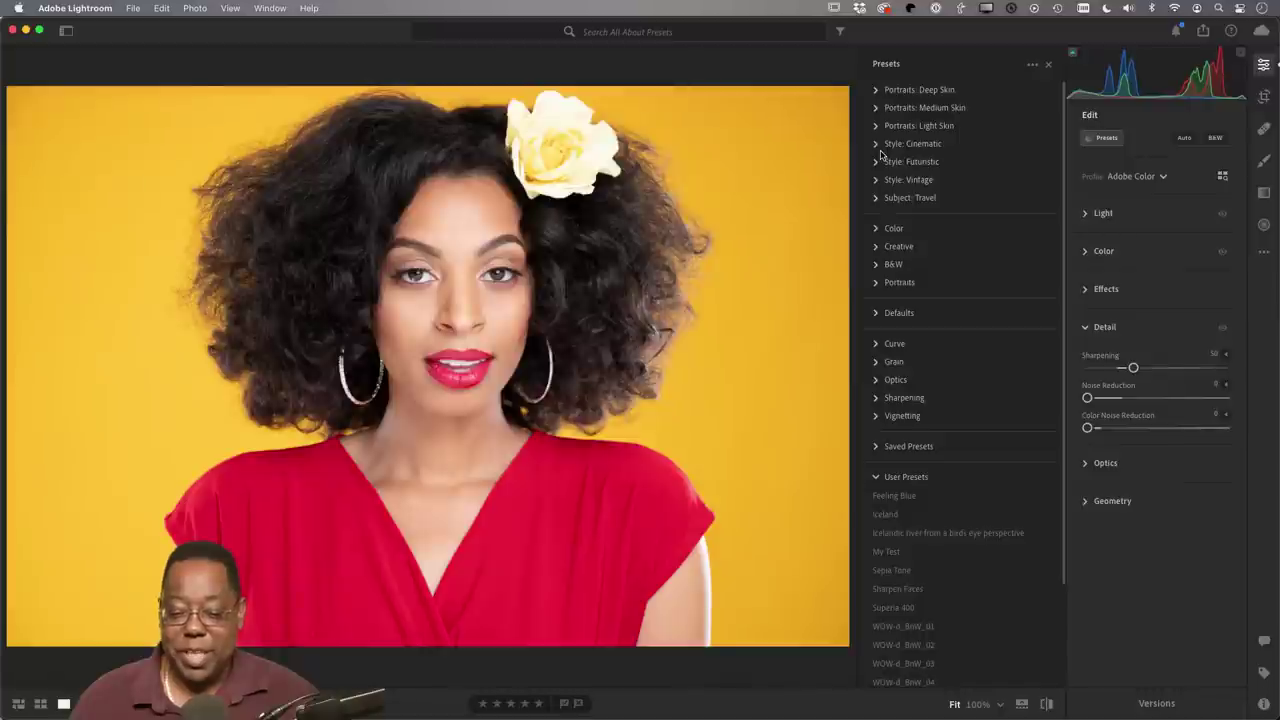
Step: Apply preset PM06 from Portraits: Medium Skin to the yellow-backdrop portrait
{"action": "left_click", "coordinate": [876, 90]}
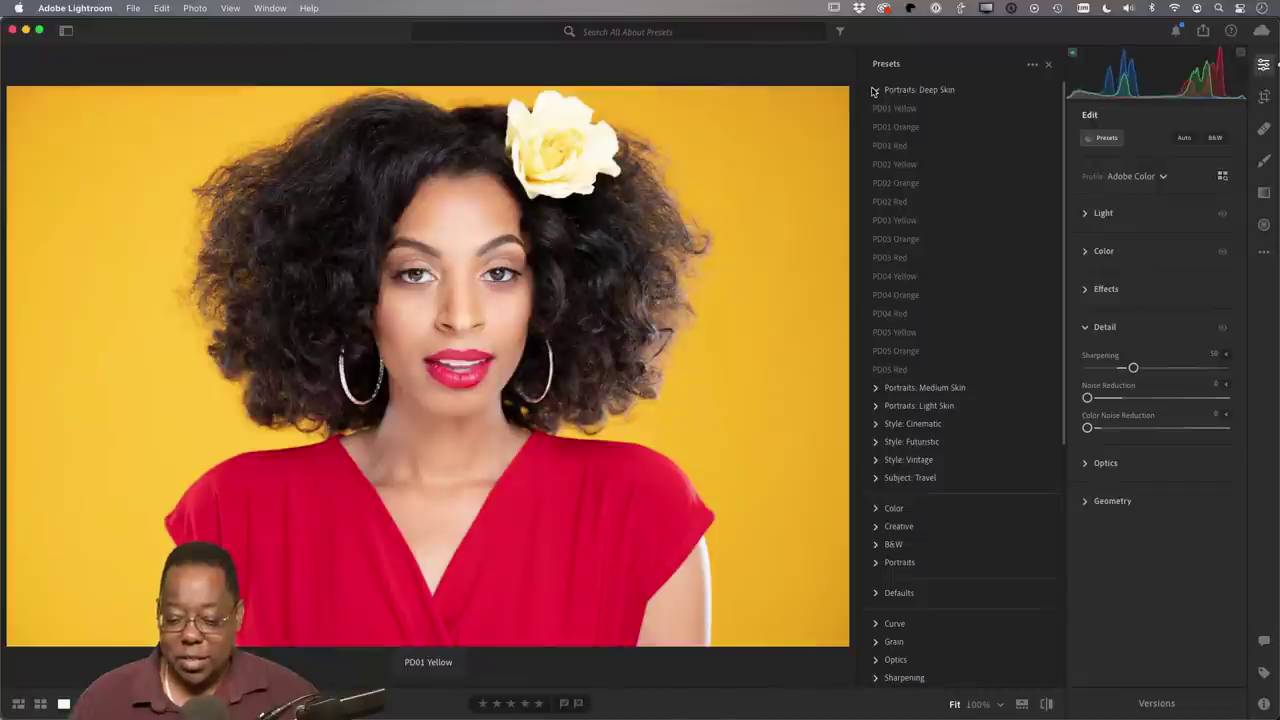
{"action": "left_click", "coordinate": [875, 90]}
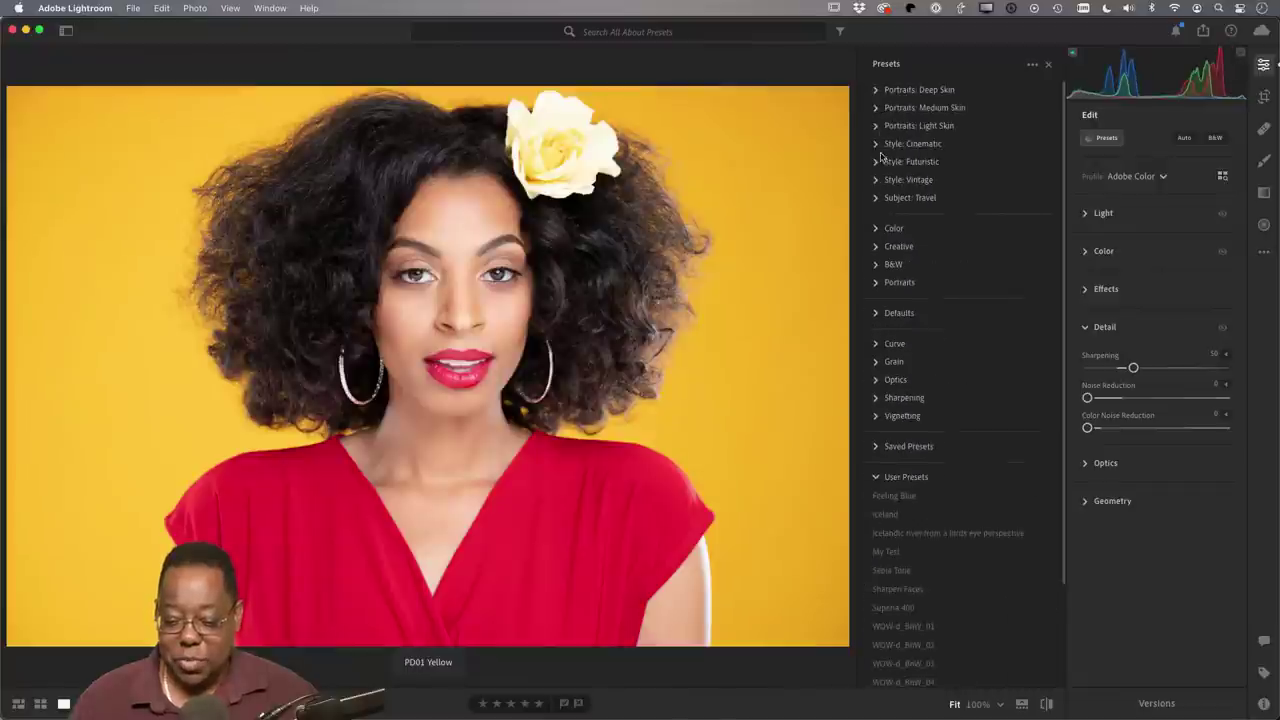
{"action": "left_click", "coordinate": [876, 108]}
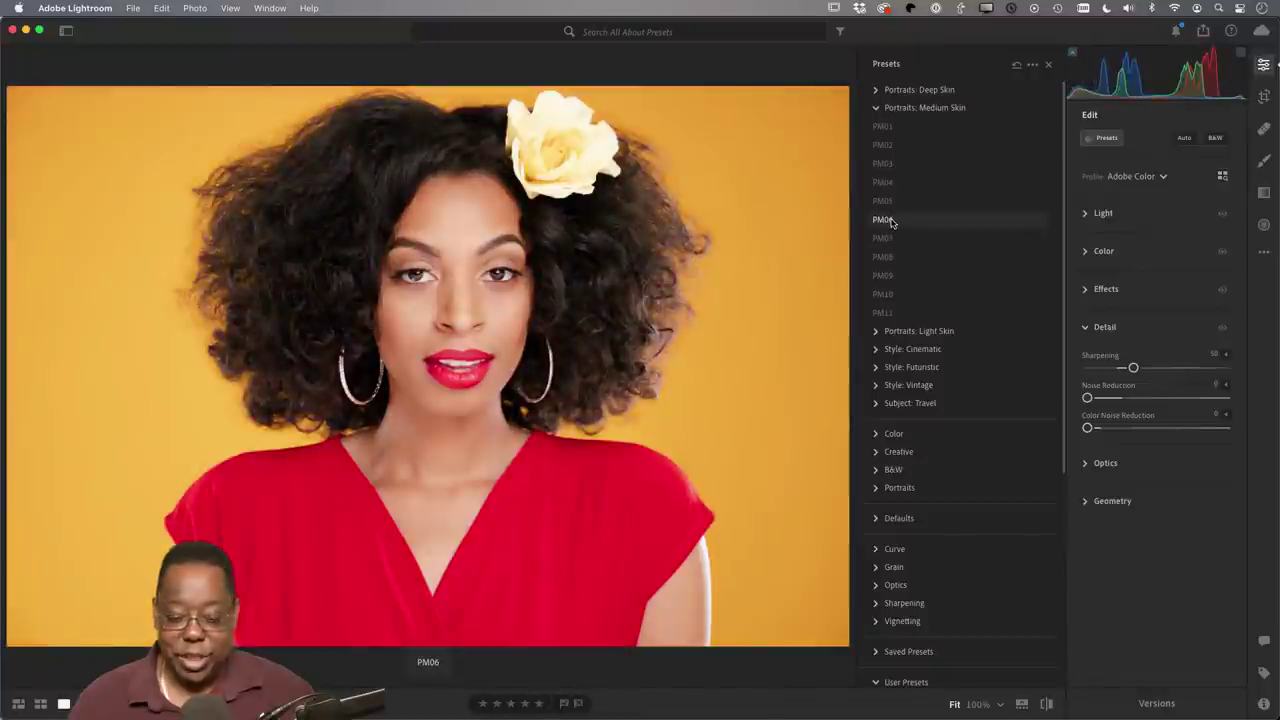
{"action": "left_click", "coordinate": [884, 220]}
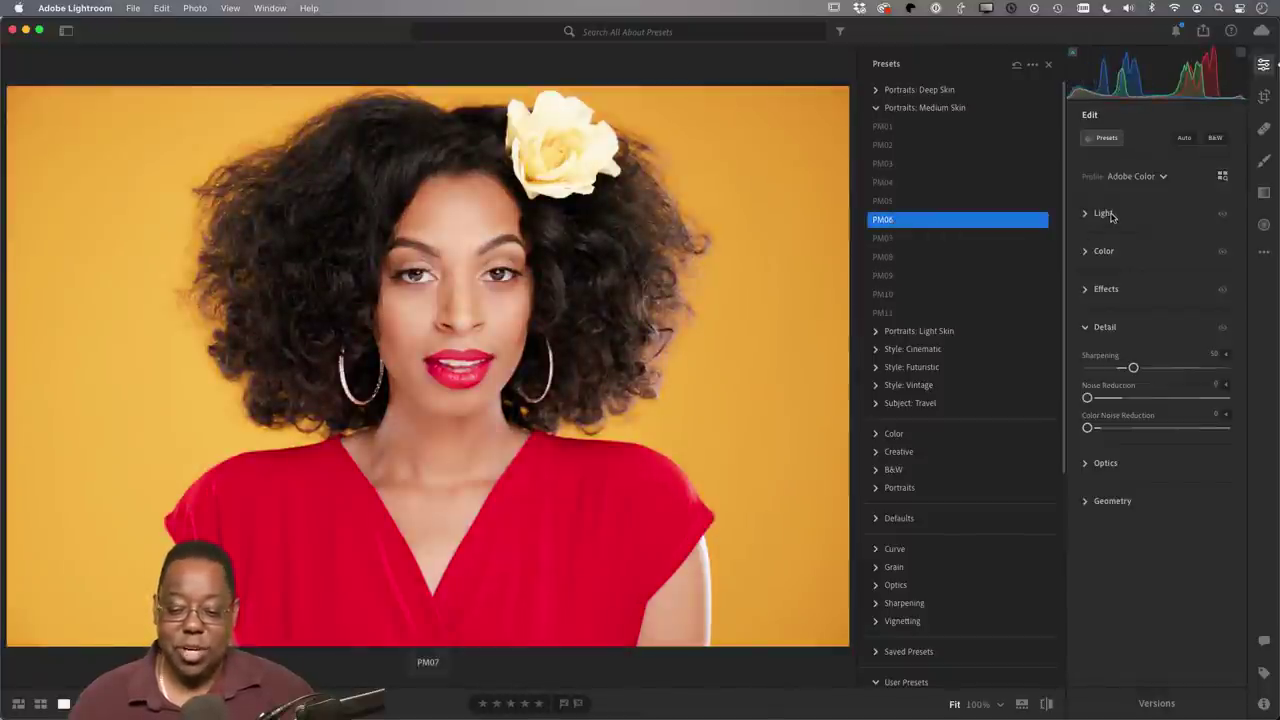
Step: Review the Light and Color settings PM06 applied, including the highlights color grade
{"action": "left_click", "coordinate": [1105, 213]}
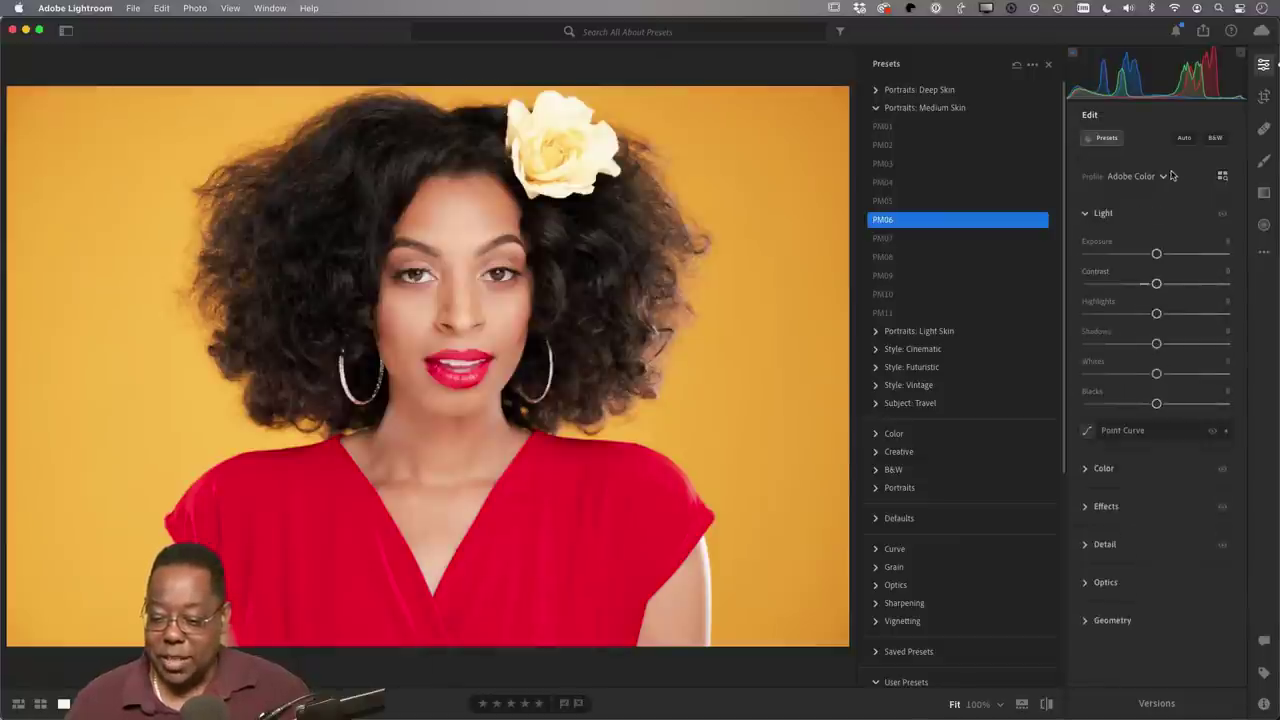
{"action": "left_click", "coordinate": [1112, 468]}
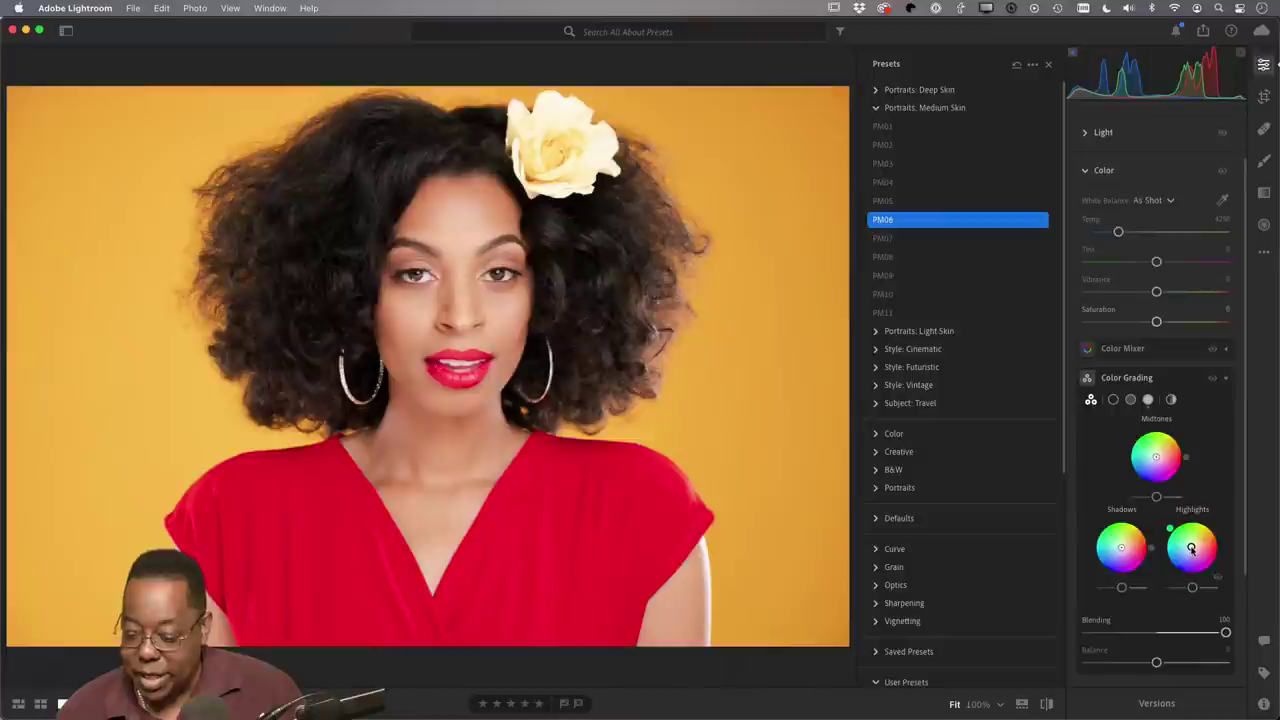
{"action": "scroll", "coordinate": [1090, 548], "scroll_direction": "down", "scroll_amount": 1}
{"action": "scroll", "coordinate": [1090, 548], "scroll_direction": "down", "scroll_amount": 4}
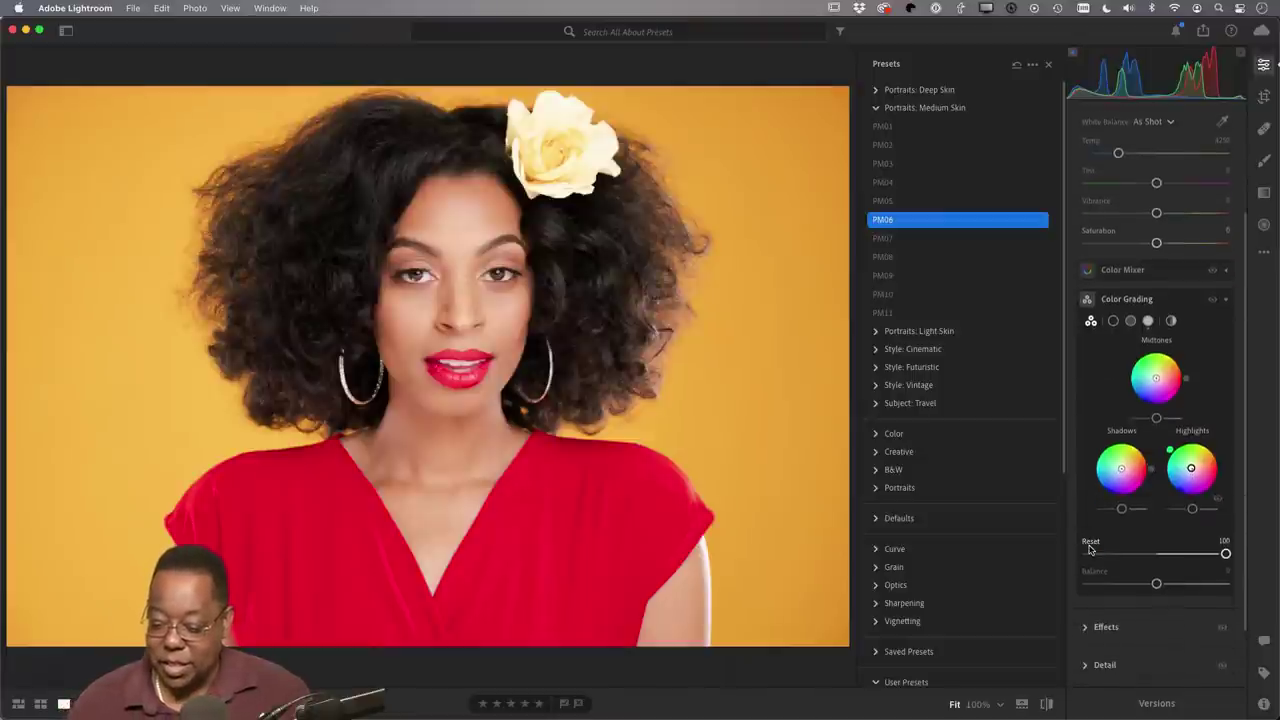
{"action": "scroll", "coordinate": [1124, 580], "scroll_direction": "down", "scroll_amount": 4}
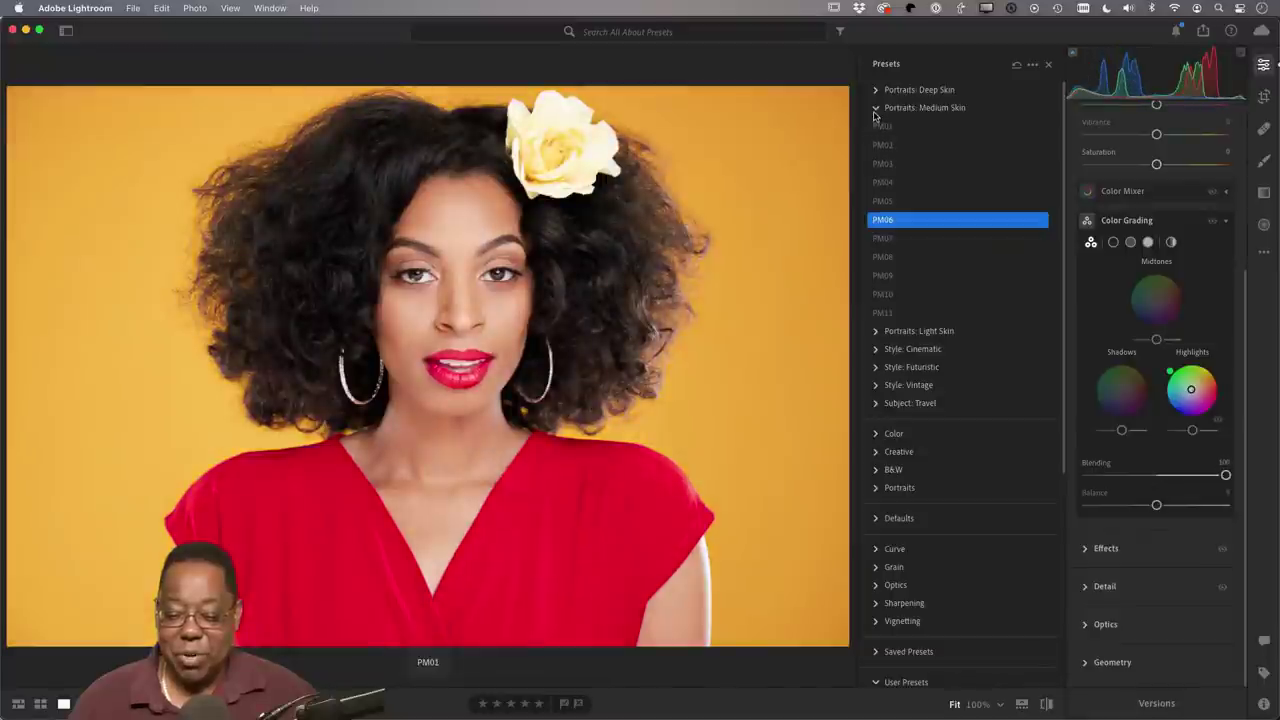
Step: Apply preset FT07 from Style: Futuristic to the portrait
{"action": "left_click", "coordinate": [876, 108]}
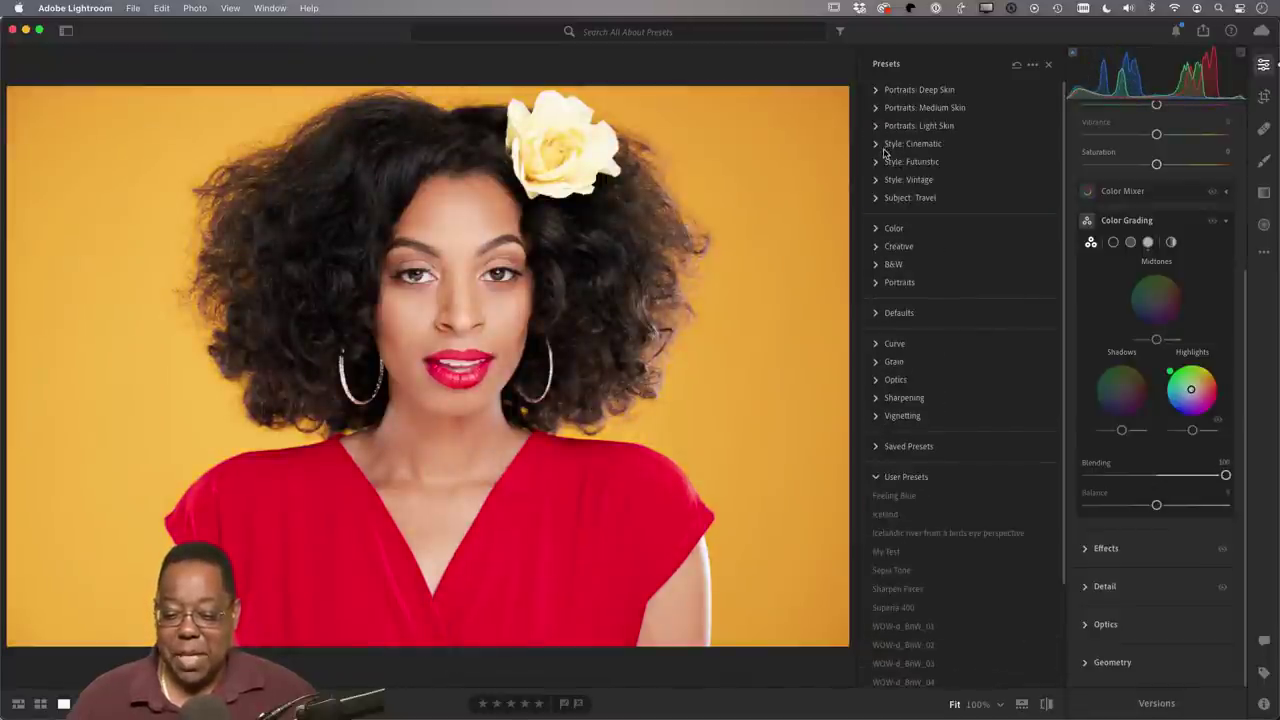
{"action": "left_click", "coordinate": [878, 145]}
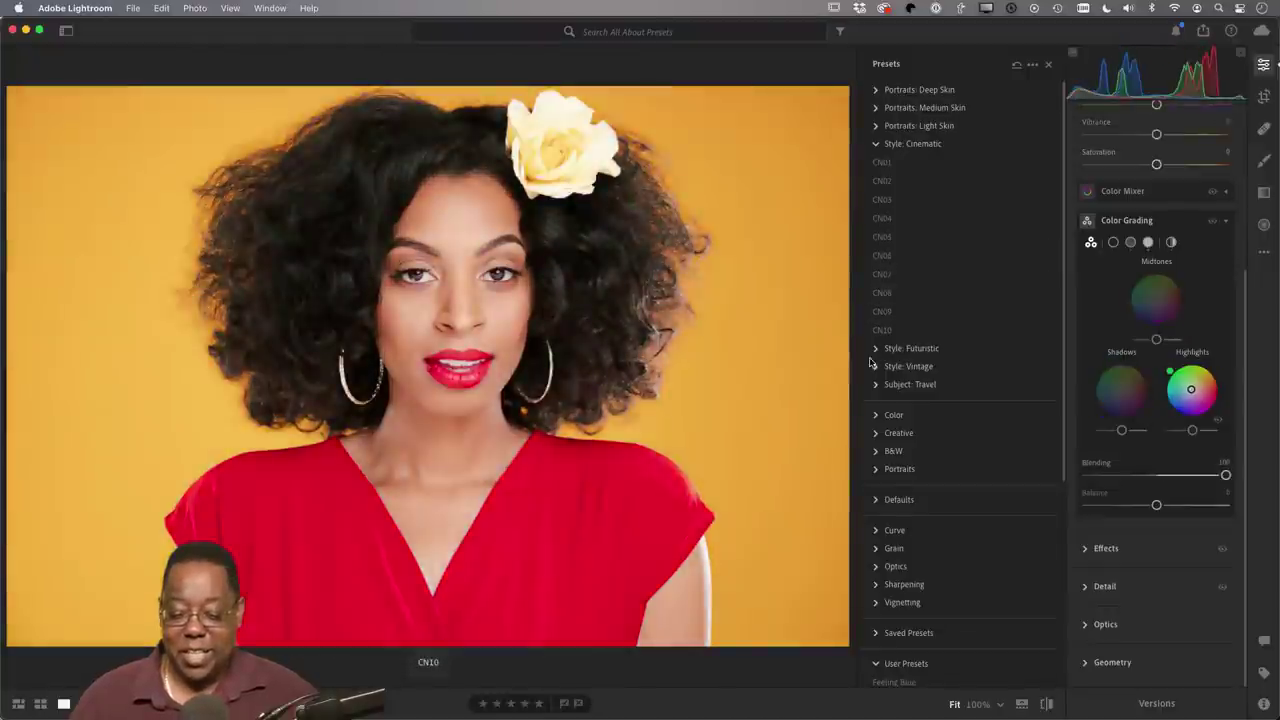
{"action": "left_click", "coordinate": [880, 348]}
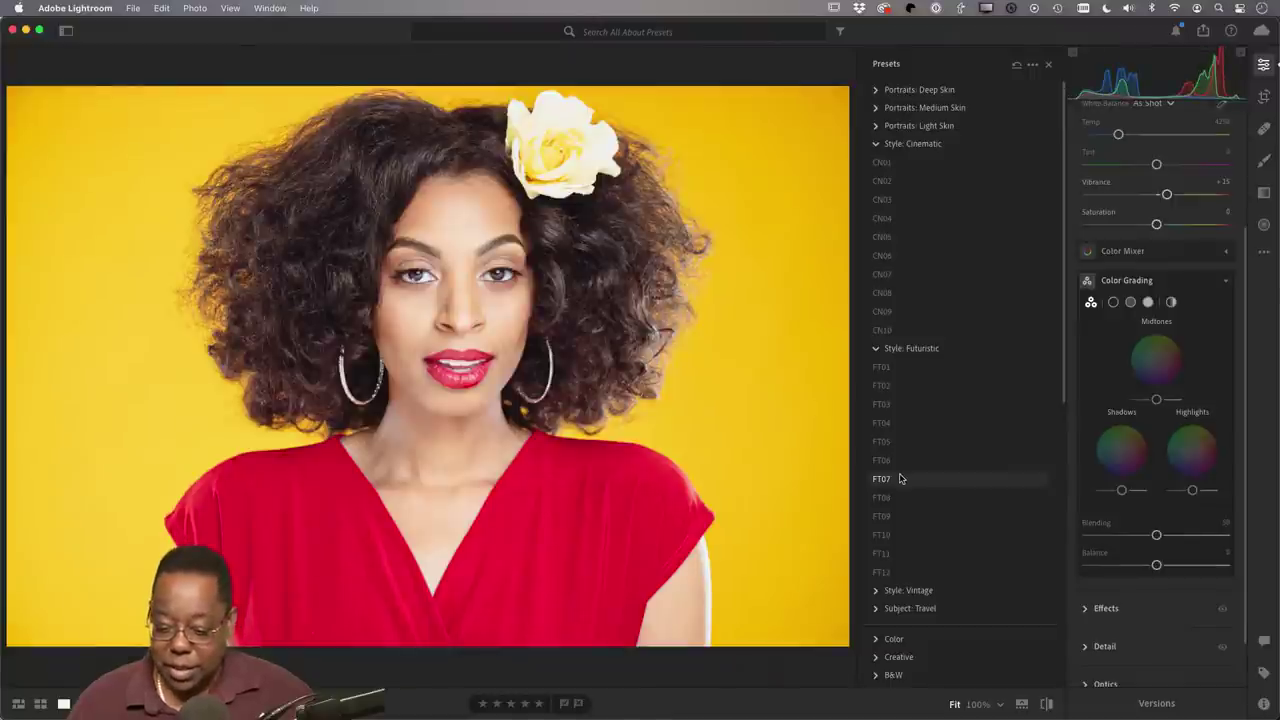
{"action": "left_click", "coordinate": [899, 479]}
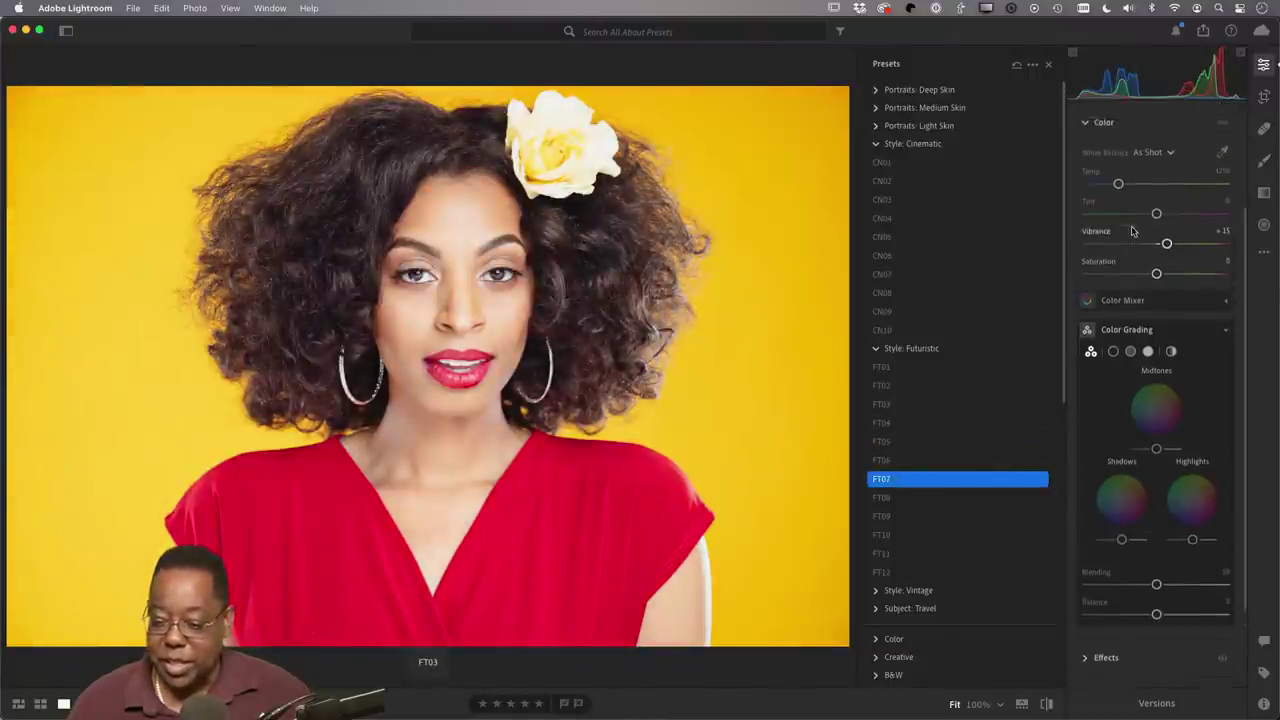
Step: Inspect FT07's Light and Detail settings: Sharpening 50, Color Noise Reduction 25
{"action": "scroll", "coordinate": [1132, 231], "scroll_direction": "up", "scroll_amount": 3}
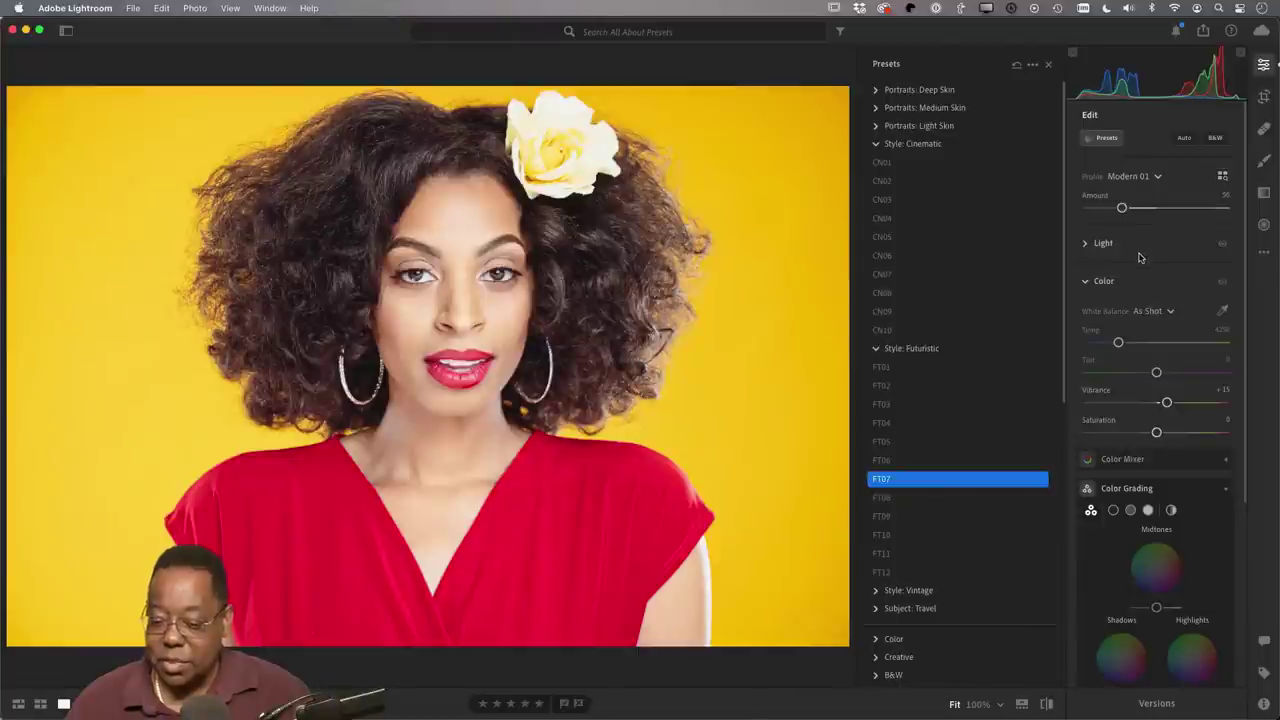
{"action": "left_click", "coordinate": [1087, 243]}
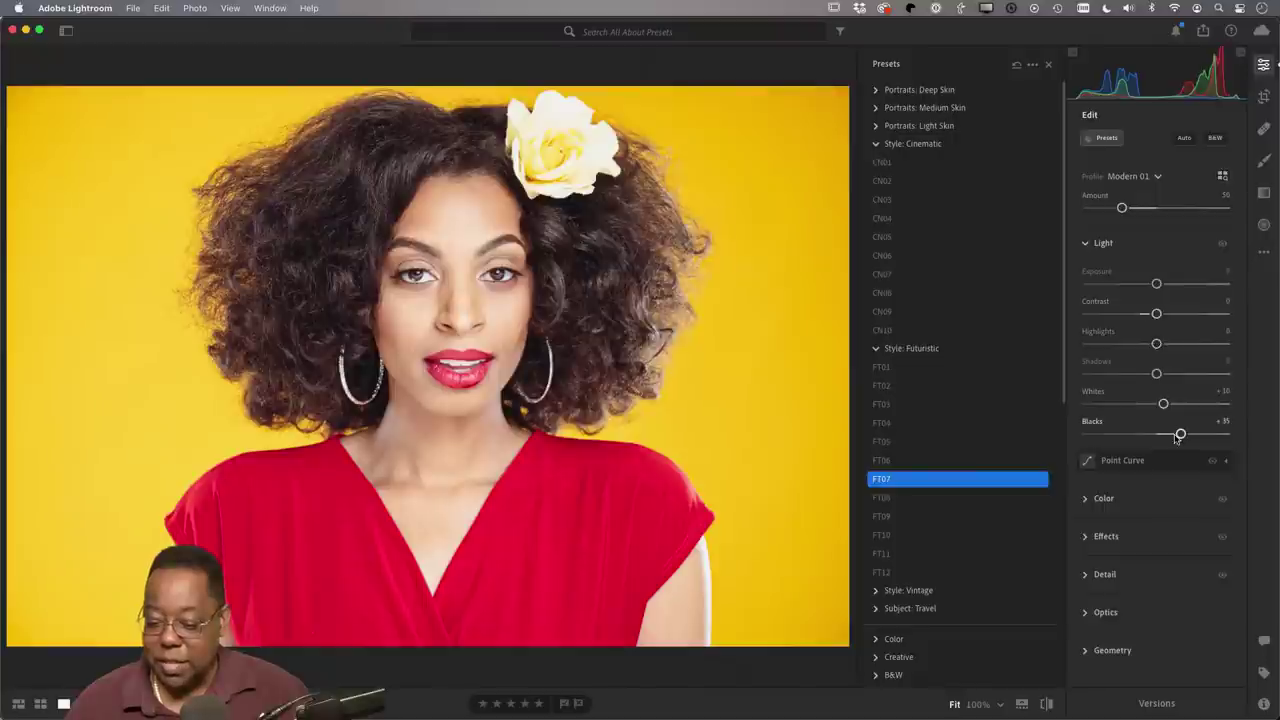
{"action": "left_click", "coordinate": [1087, 575]}
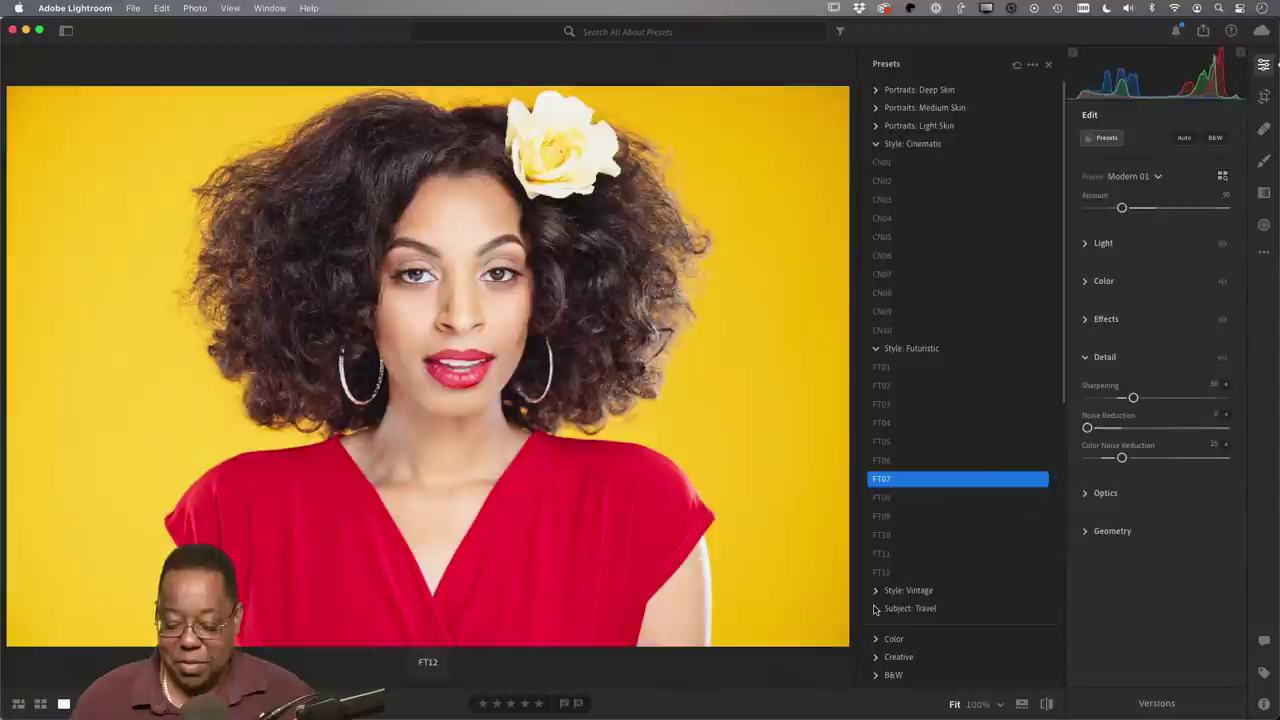
{"action": "scroll", "coordinate": [938, 572], "scroll_direction": "down", "scroll_amount": 5}
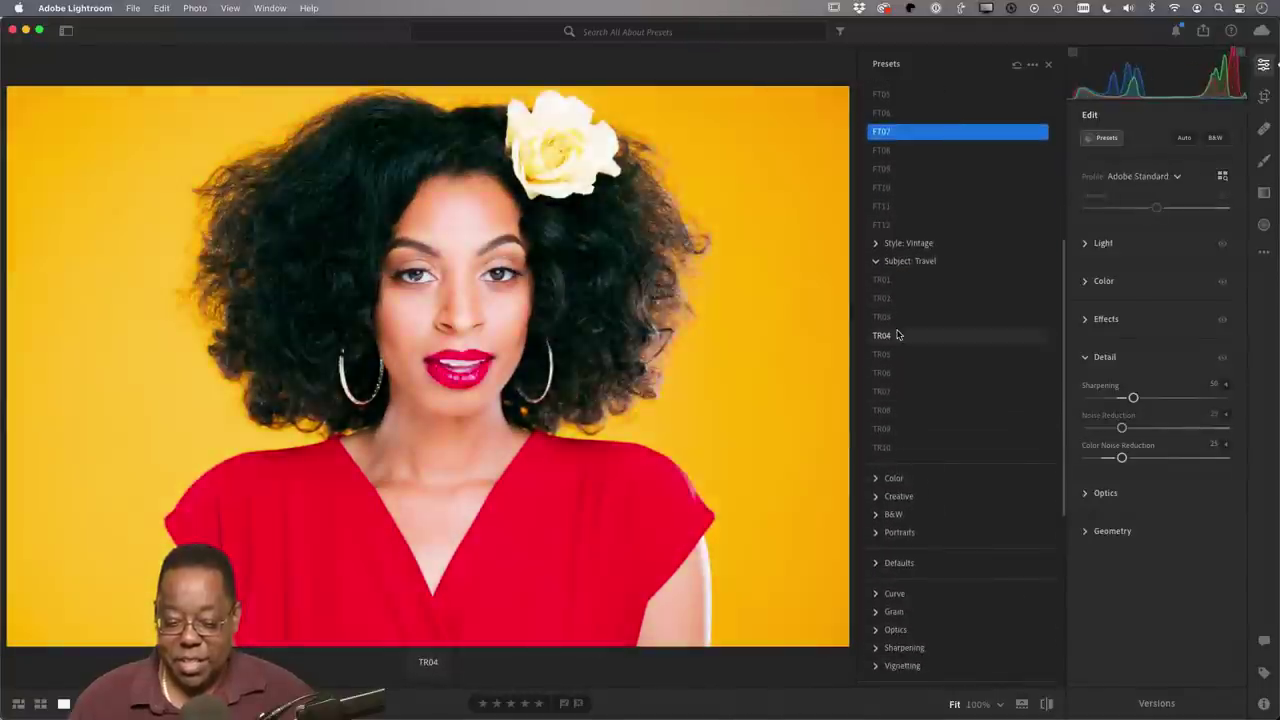
{"action": "scroll", "coordinate": [901, 181], "scroll_direction": "up", "scroll_amount": 5}
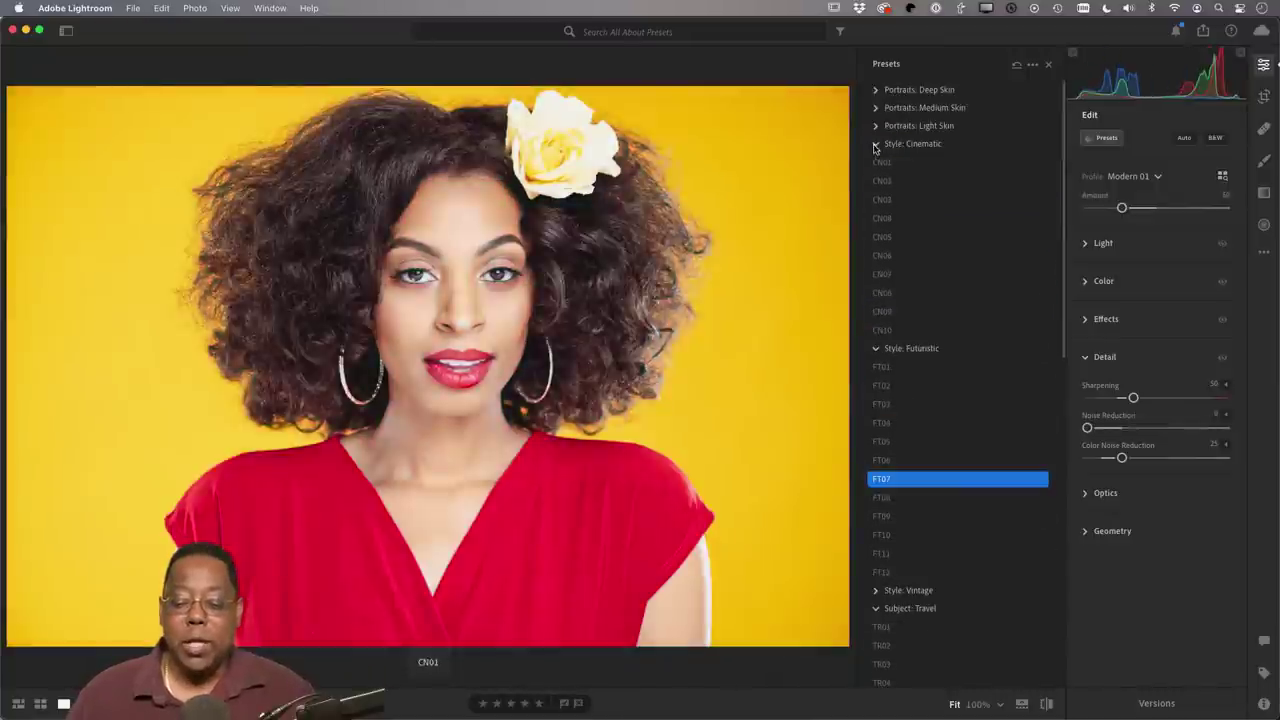
Step: Collapse the Style: Cinematic, Style: Futuristic and Subject: Travel preset groups
{"action": "left_click", "coordinate": [876, 144]}
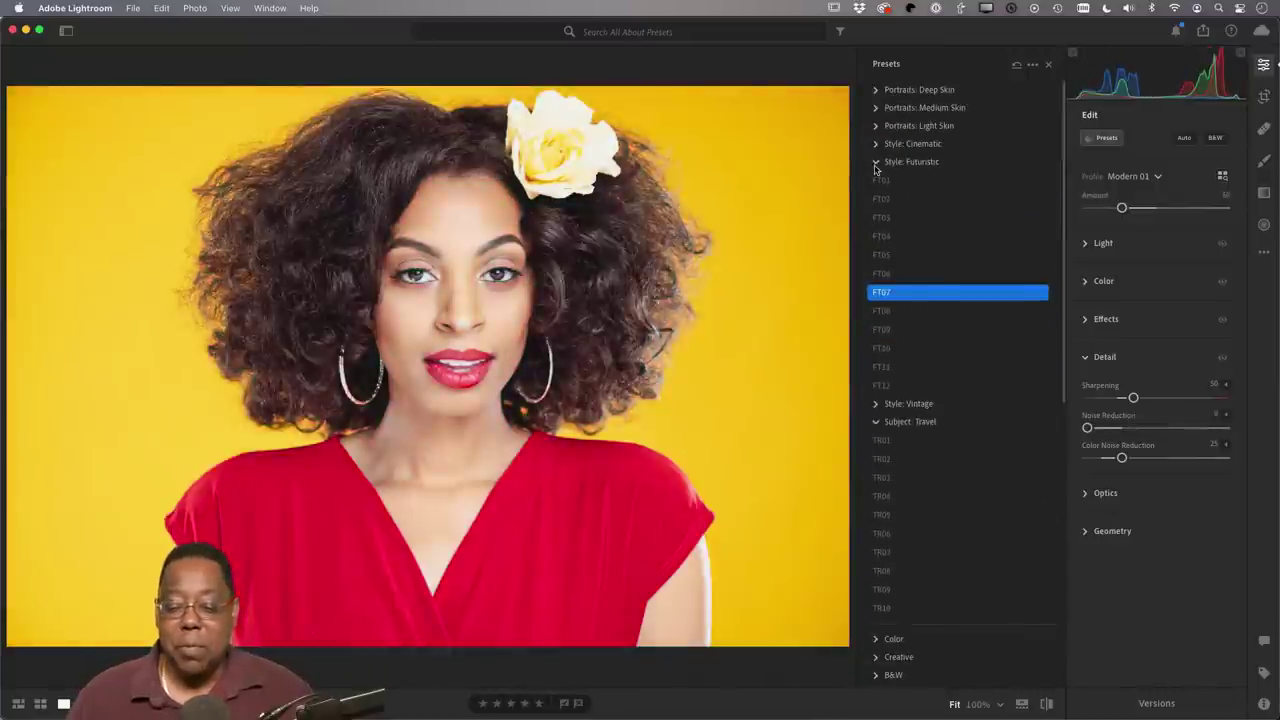
{"action": "left_click", "coordinate": [876, 161]}
{"action": "left_click", "coordinate": [876, 198]}
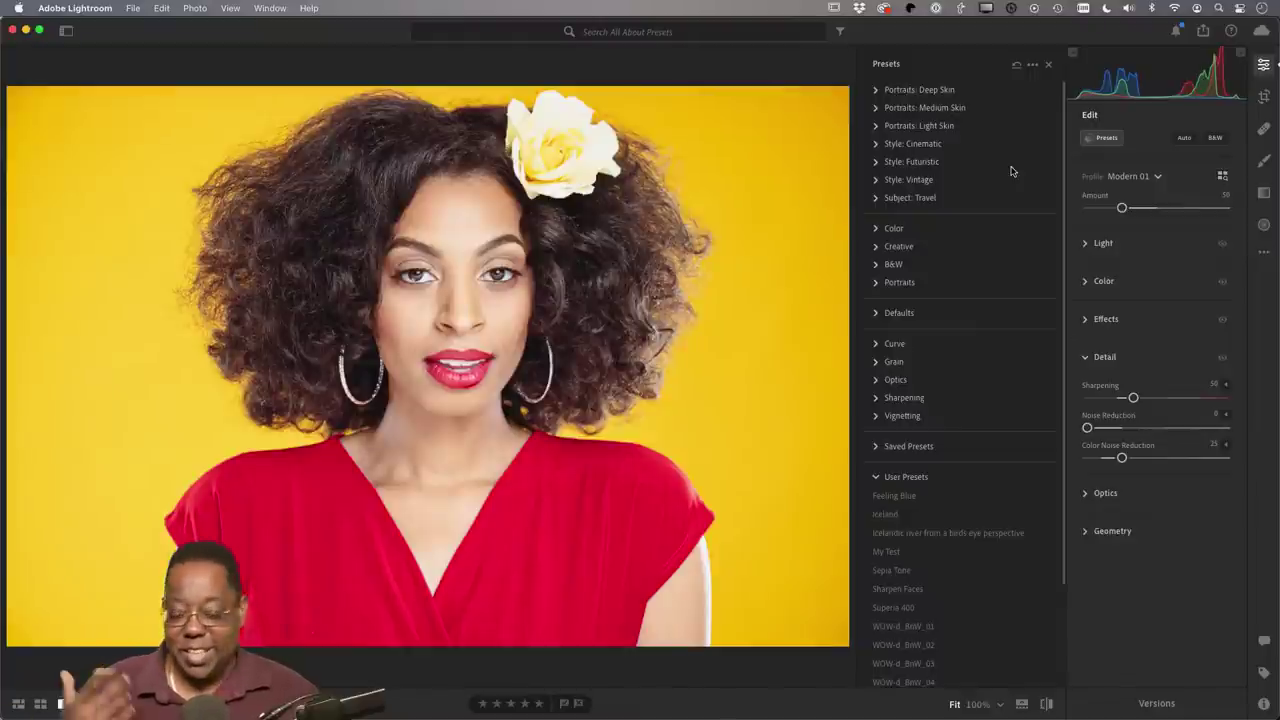
{"action": "key", "text": "super+Tab"}
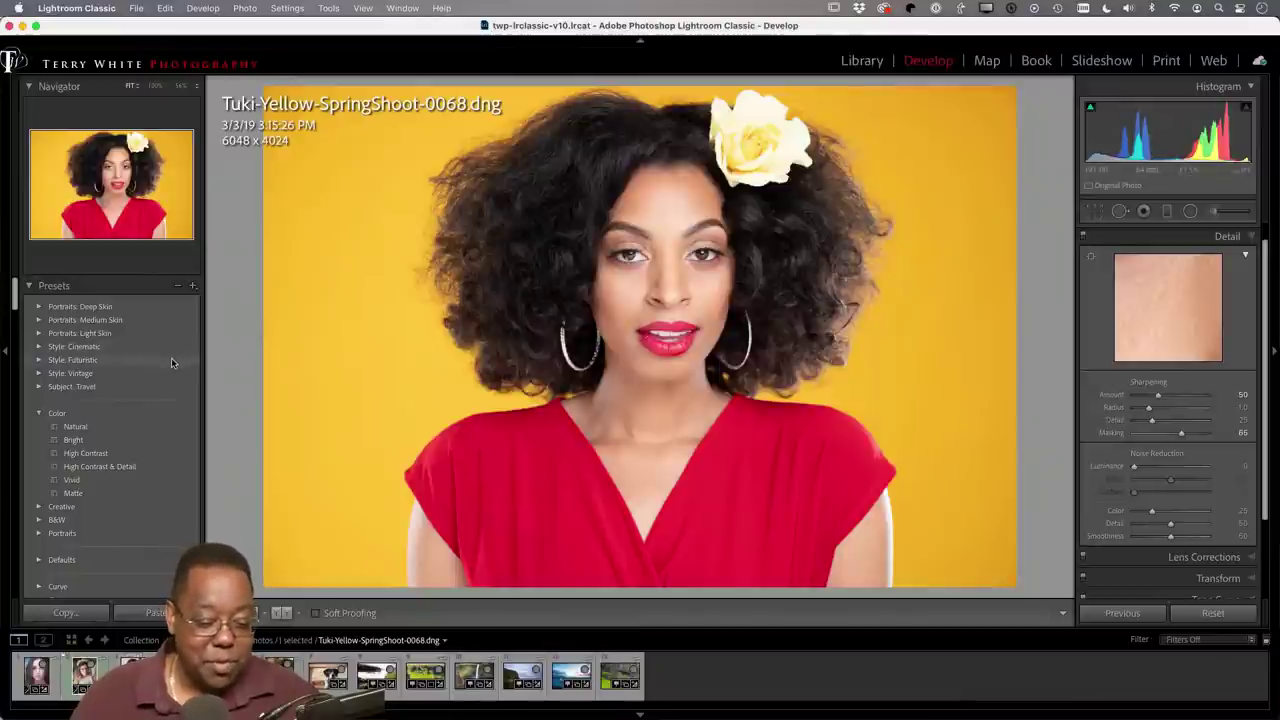
{"action": "scroll", "coordinate": [171, 360], "scroll_direction": "down", "scroll_amount": 5}
{"action": "scroll", "coordinate": [164, 374], "scroll_direction": "down", "scroll_amount": 6}
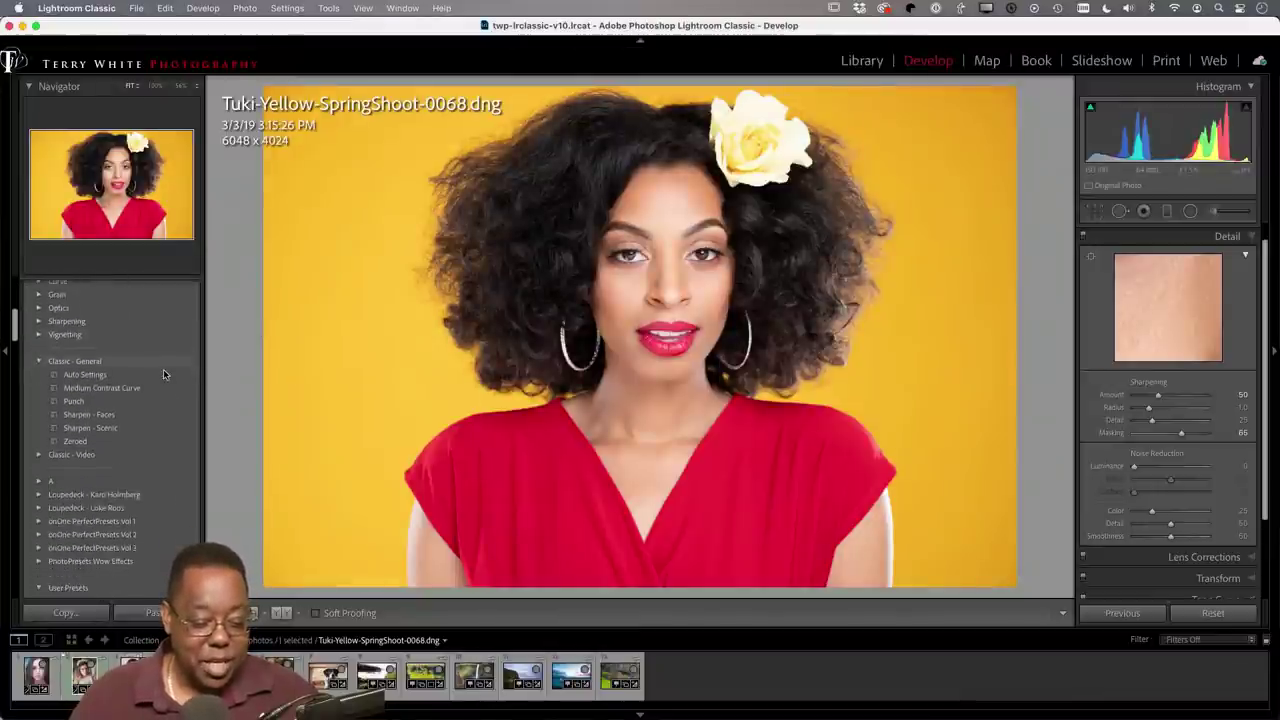
{"action": "scroll", "coordinate": [165, 374], "scroll_direction": "down", "scroll_amount": 10}
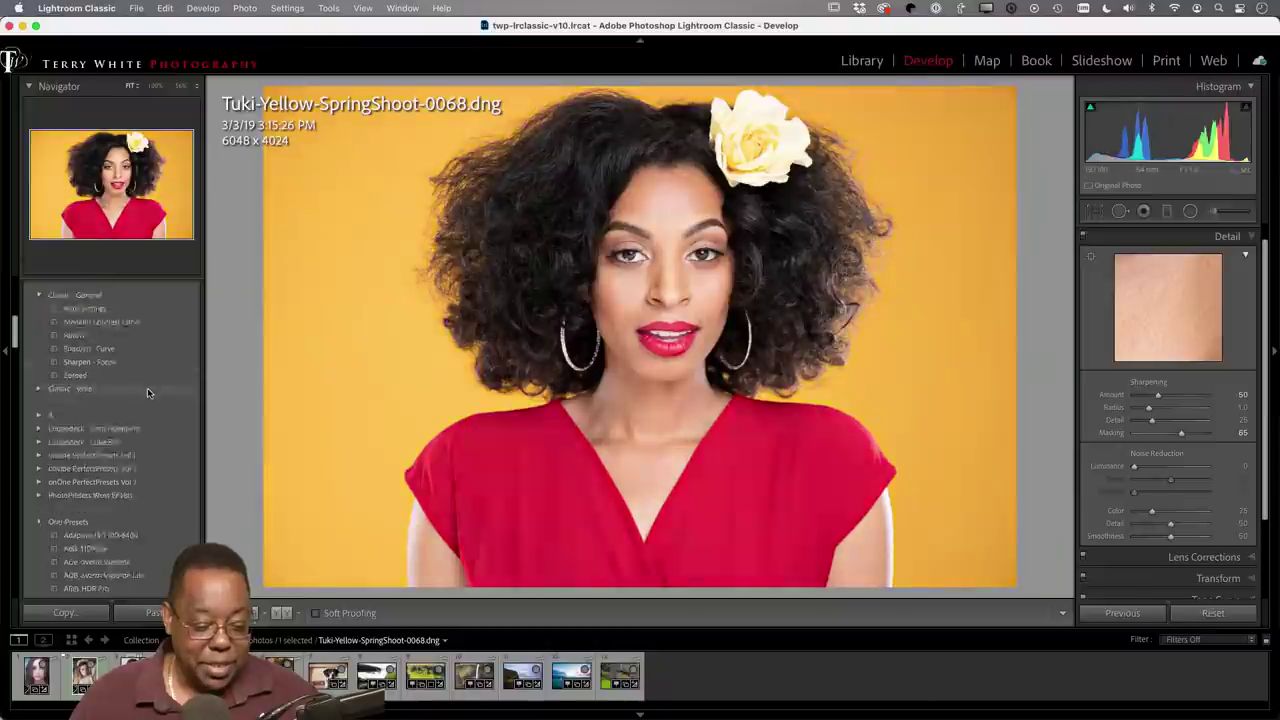
{"action": "scroll", "coordinate": [147, 392], "scroll_direction": "down", "scroll_amount": 2}
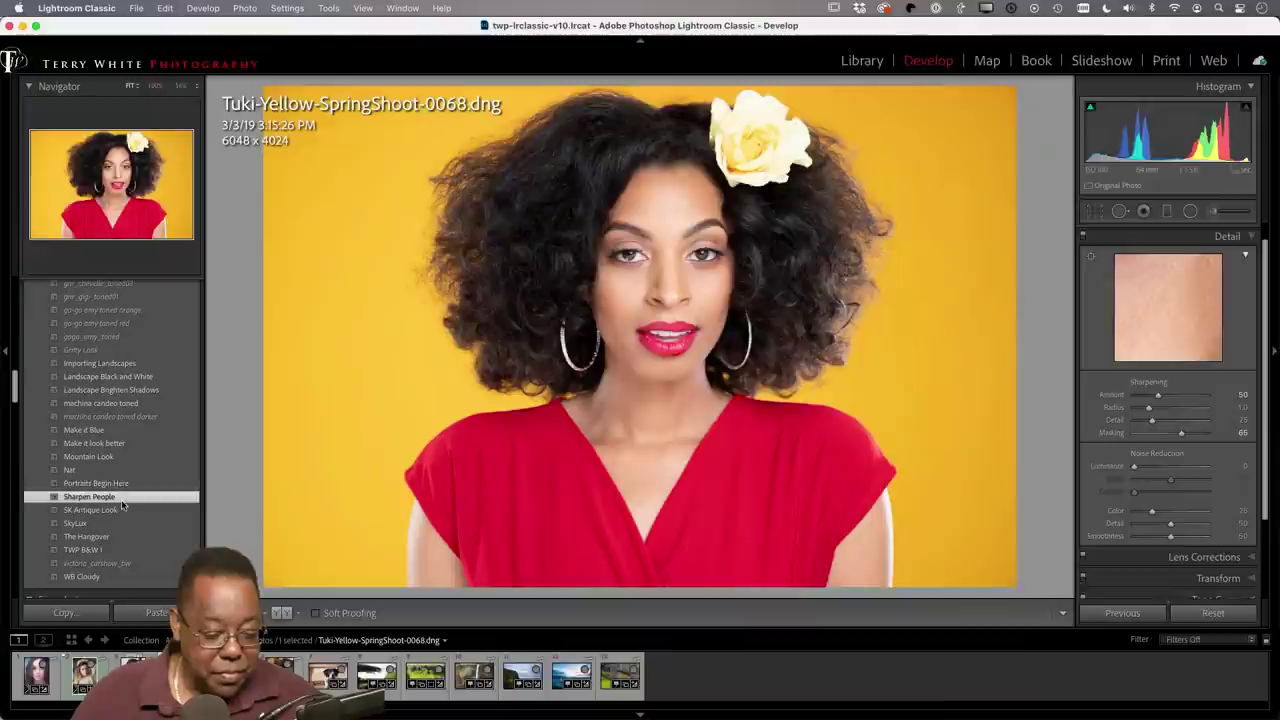
{"action": "scroll", "coordinate": [116, 474], "scroll_direction": "down", "scroll_amount": 2}
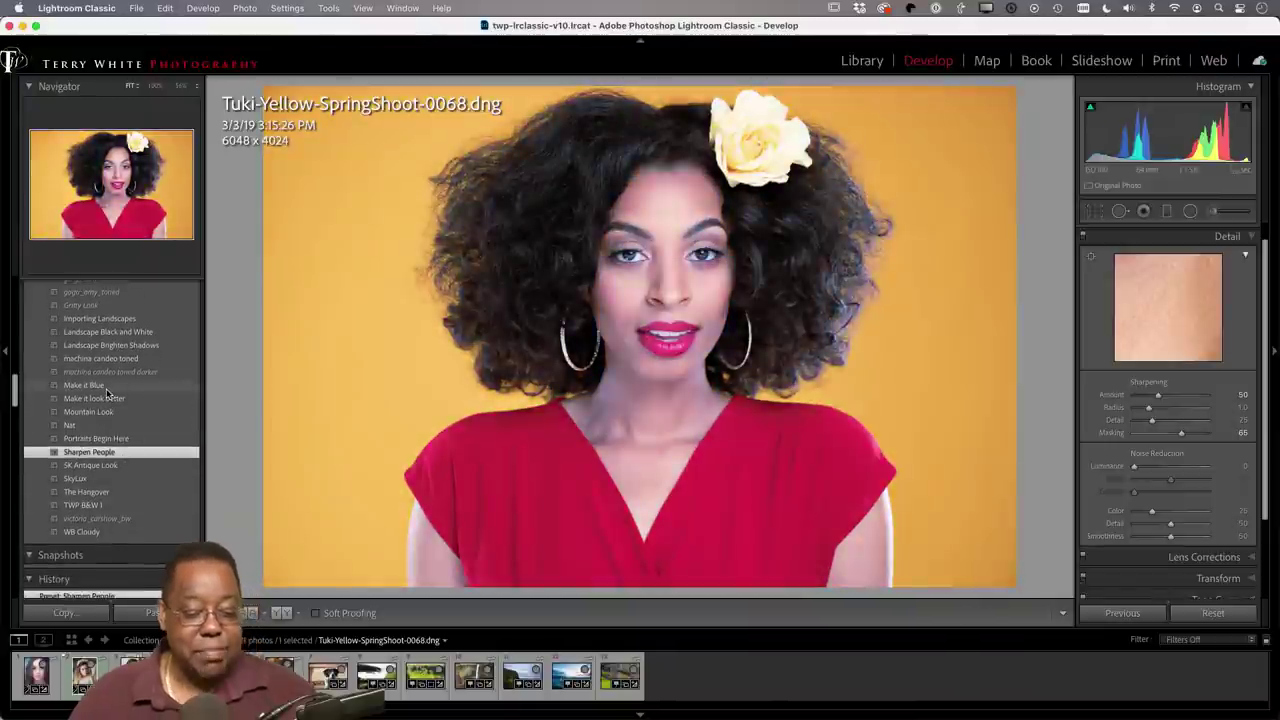
{"action": "left_click", "coordinate": [107, 387]}
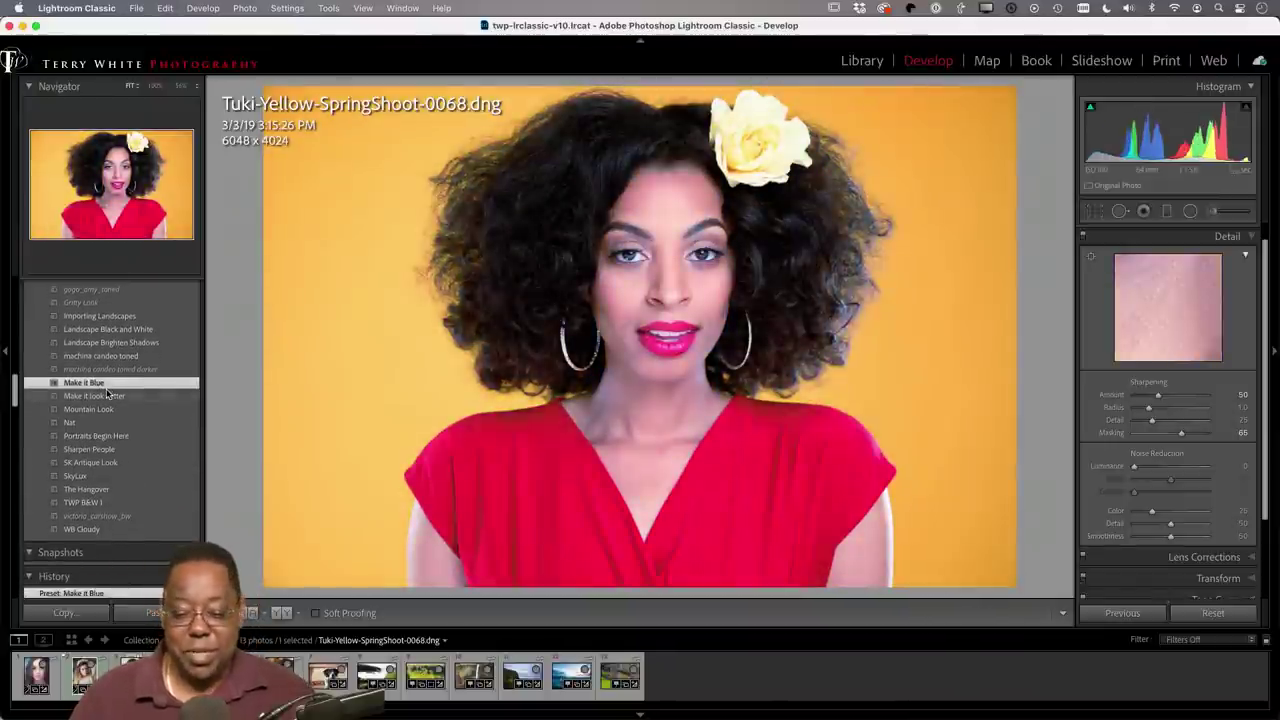
{"action": "key", "text": "super+z"}
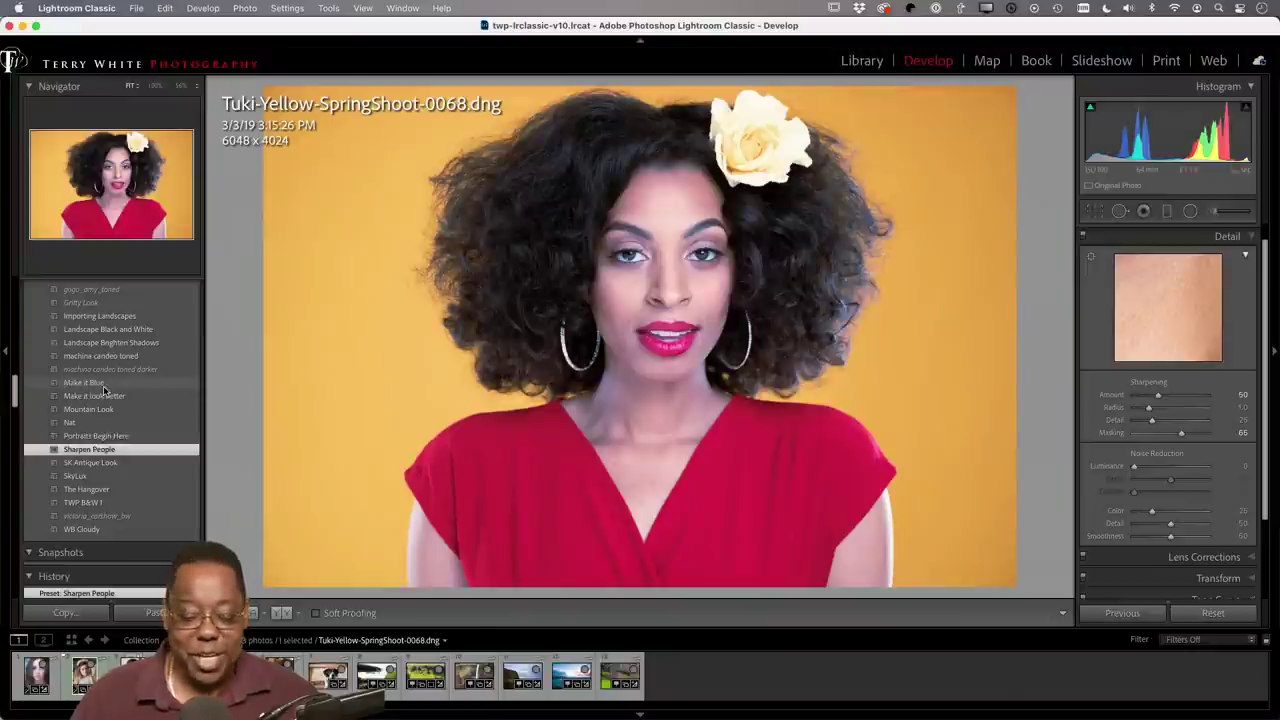
Step: Show the Make it Blue preset in Finder and bring its Settings folder into view
{"action": "right_click", "coordinate": [103, 389]}
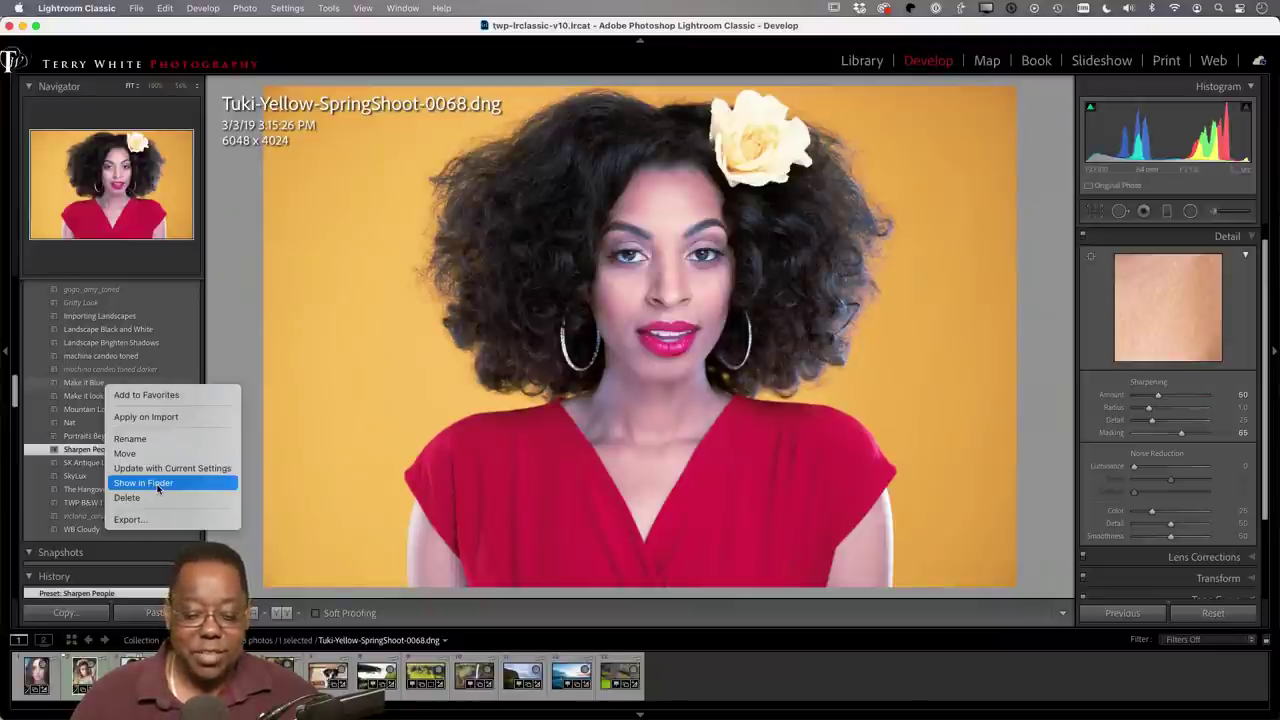
{"action": "left_click", "coordinate": [158, 484]}
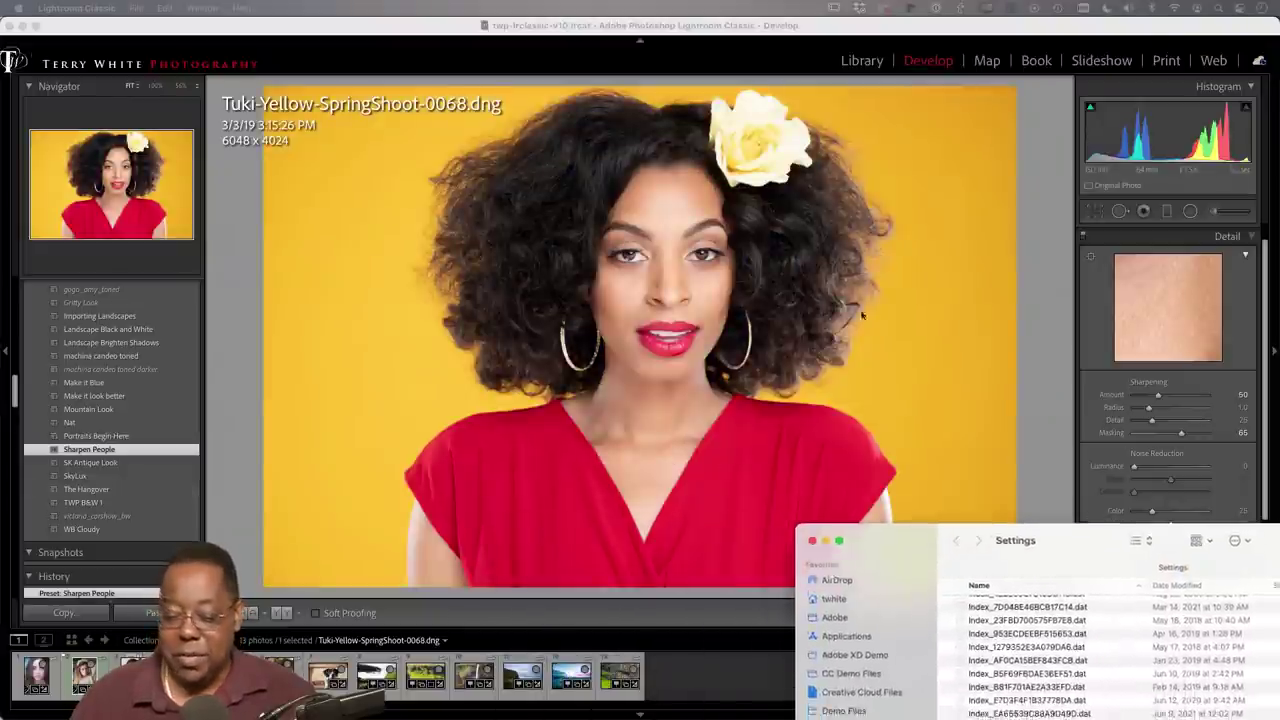
{"action": "left_click_drag", "start_coordinate": [1107, 527], "coordinate": [711, 160]}
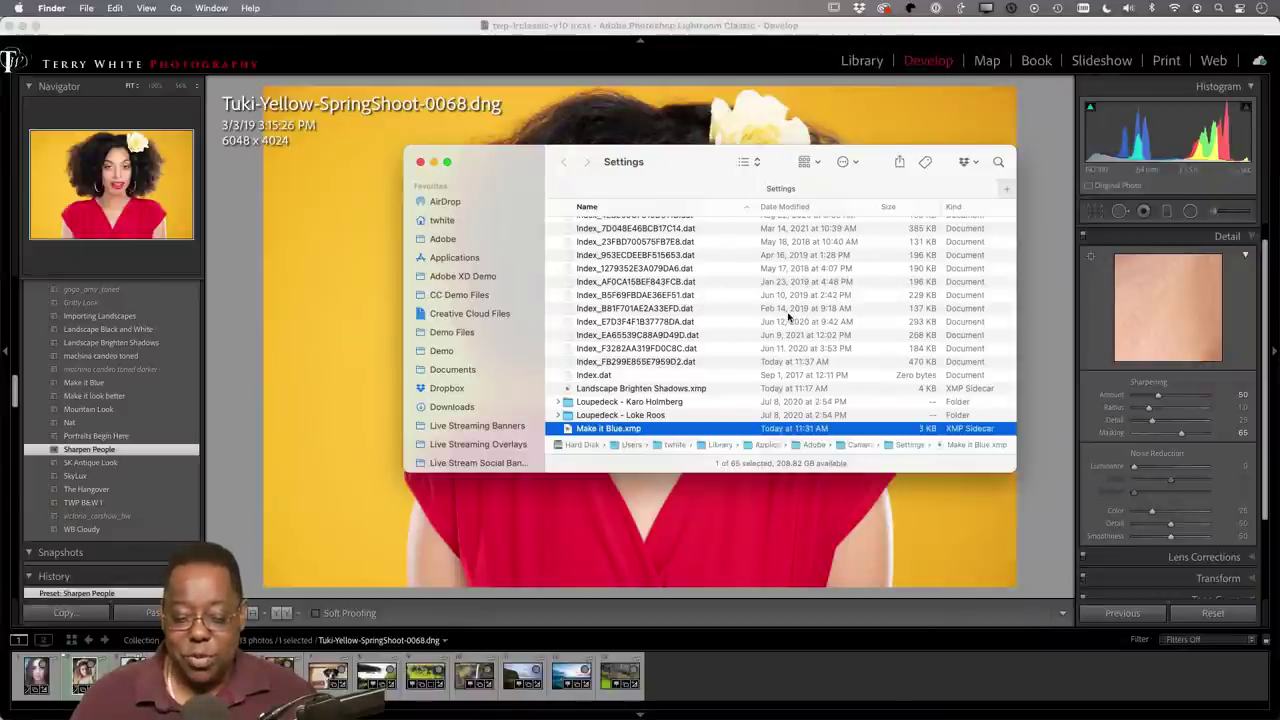
Step: Import Make it Blue.xmp into Lightroom desktop through Import Presets
{"action": "key", "text": "super+Tab"}
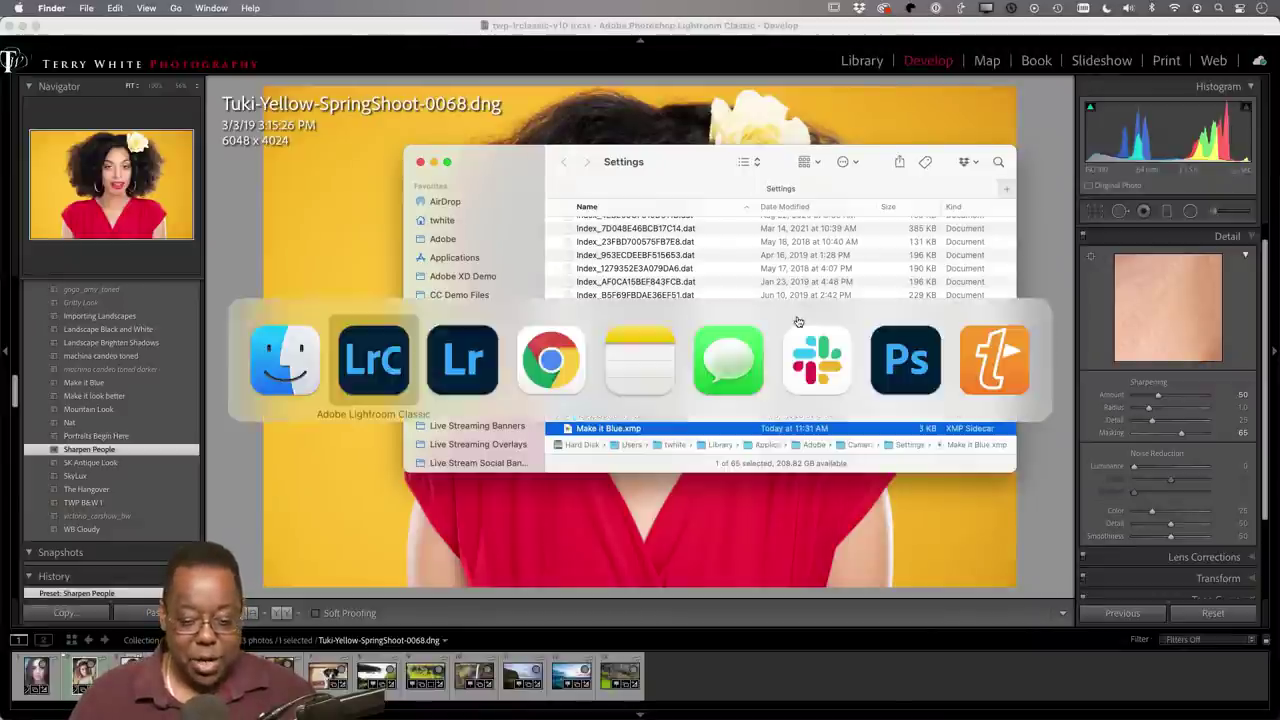
{"action": "key", "text": "super+Tab"}
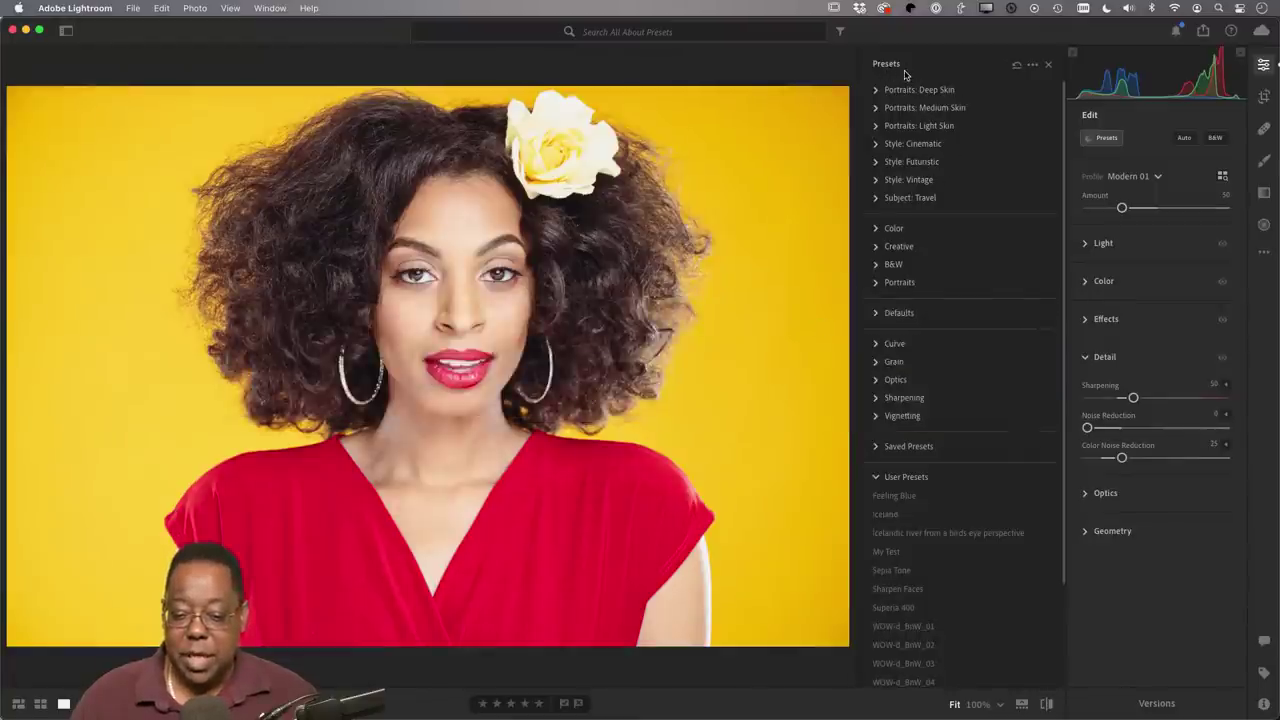
{"action": "left_click", "coordinate": [1033, 66]}
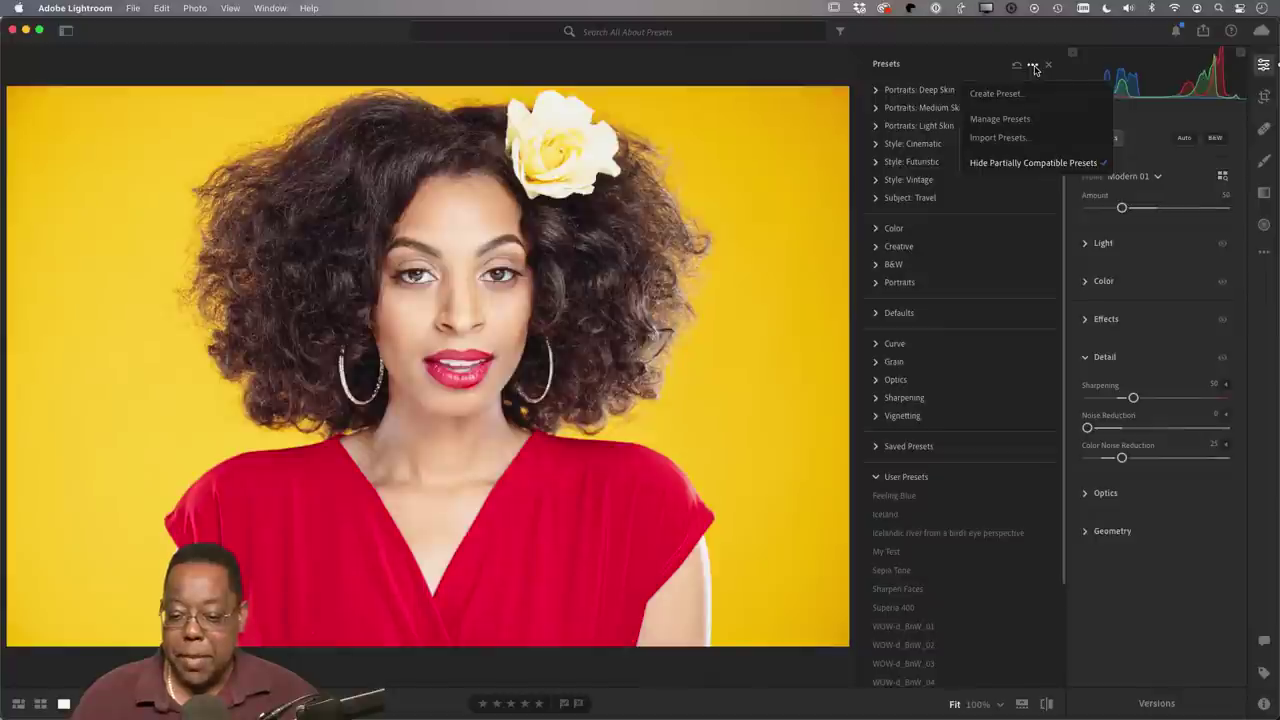
{"action": "left_click", "coordinate": [1013, 138]}
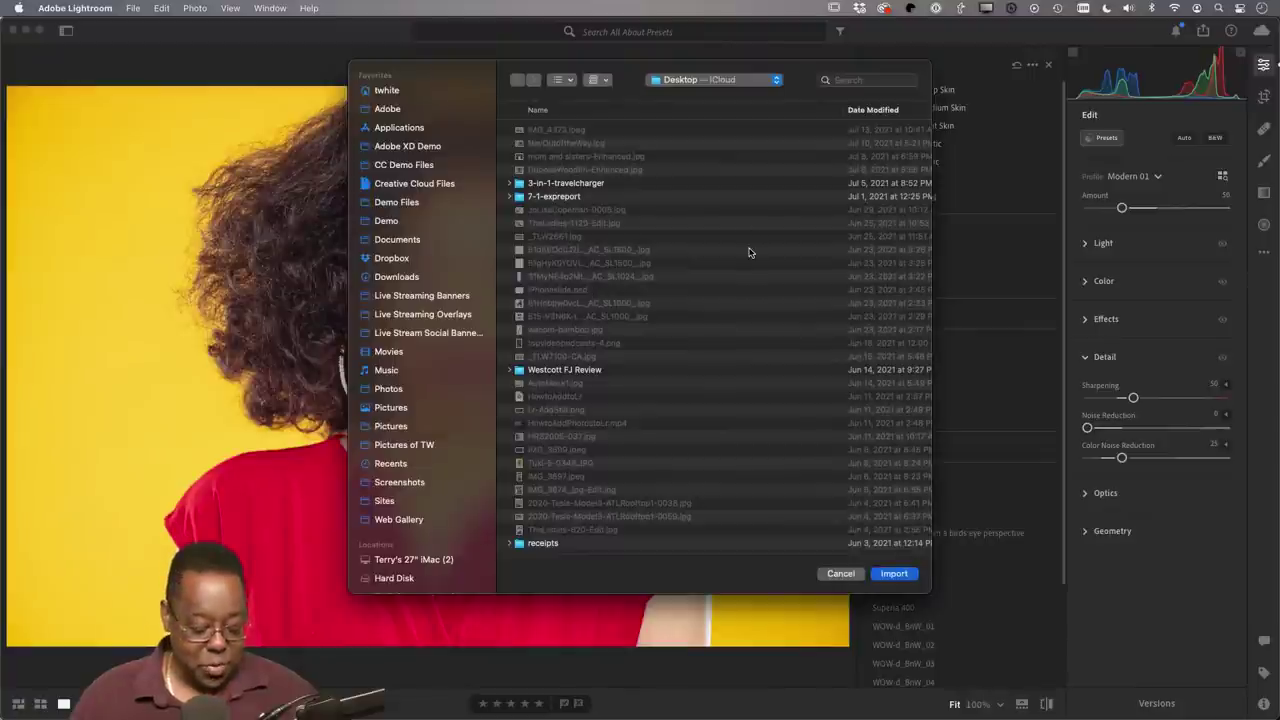
{"action": "key", "text": "super+Tab"}
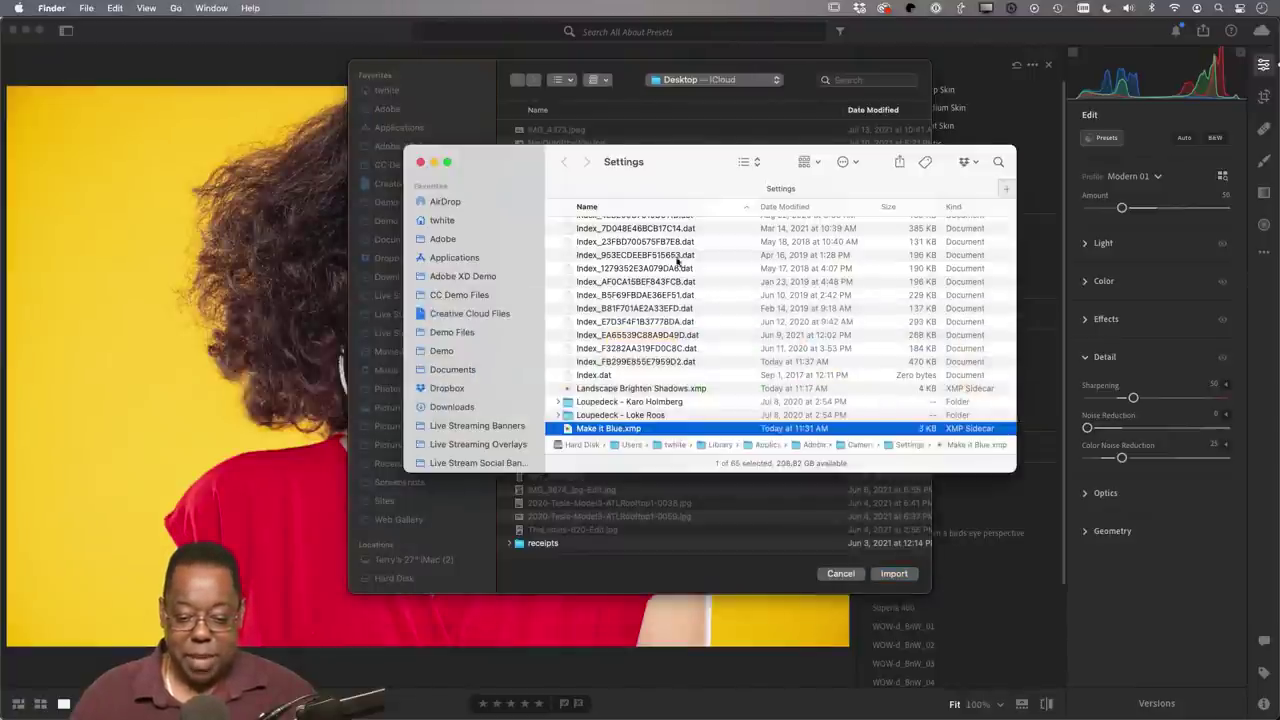
{"action": "left_click_drag", "start_coordinate": [638, 430], "coordinate": [676, 311]}
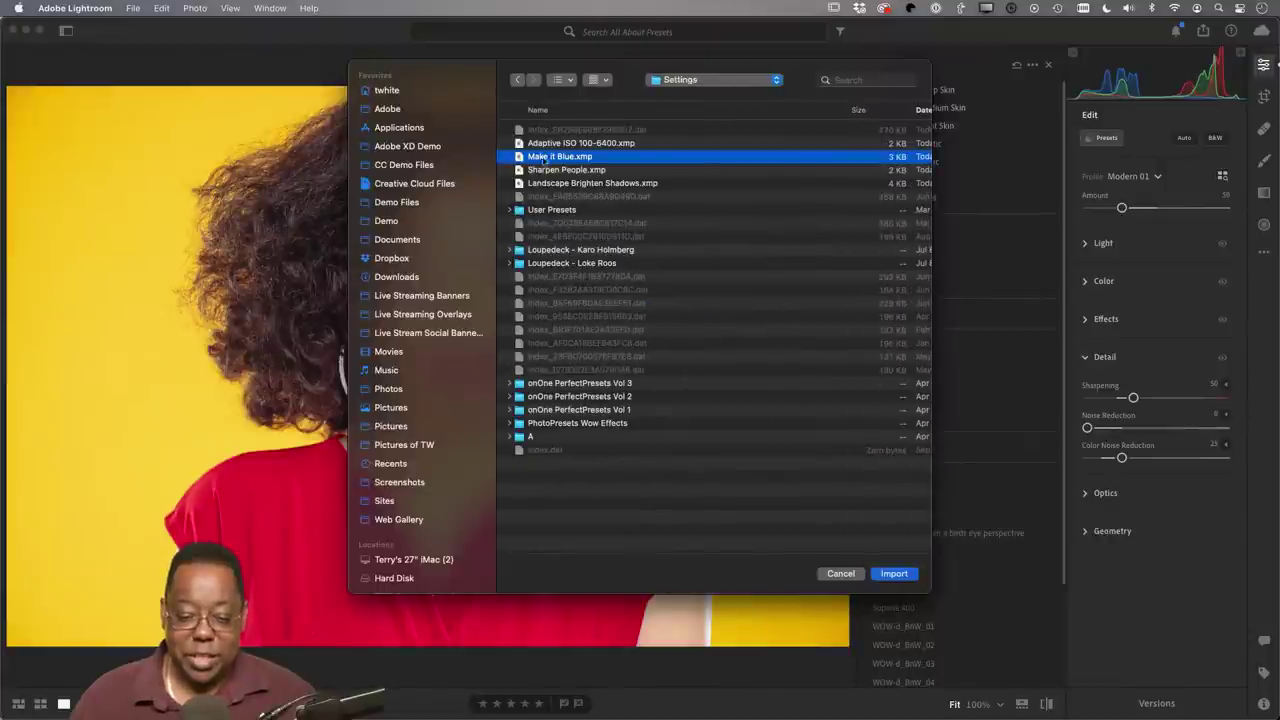
{"action": "left_click", "coordinate": [888, 576]}
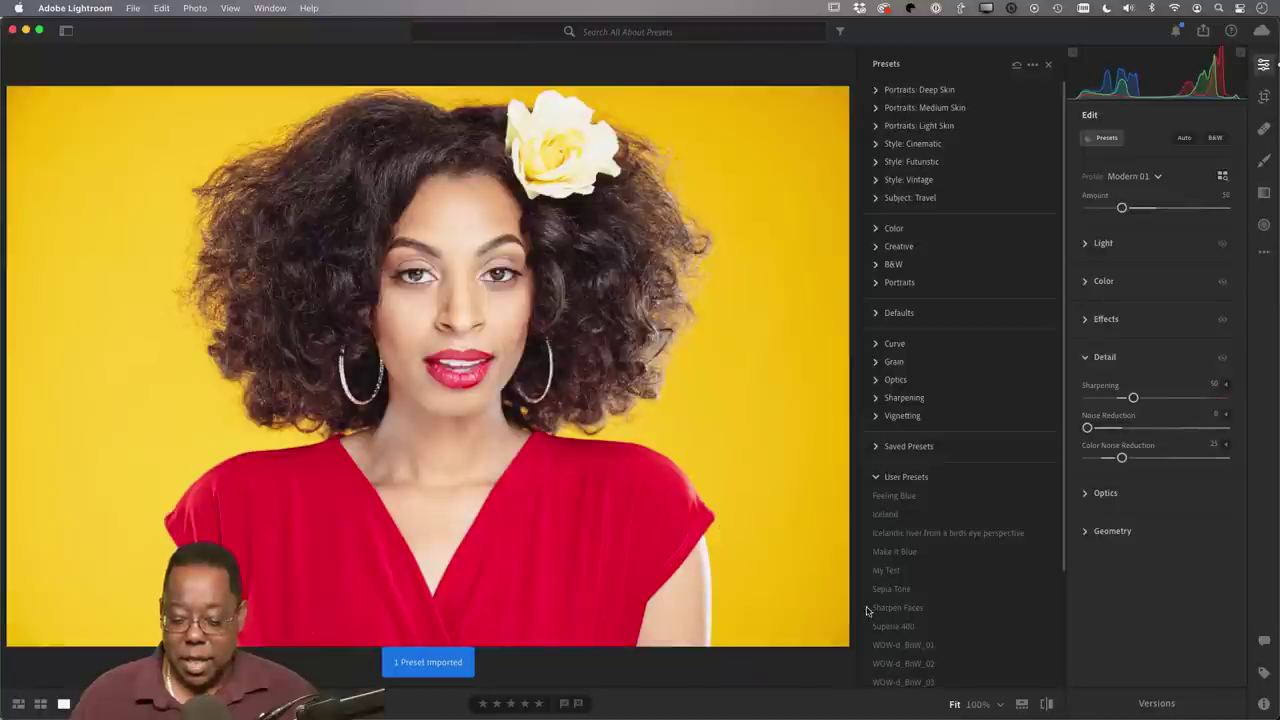
{"action": "scroll", "coordinate": [926, 608], "scroll_direction": "down", "scroll_amount": 5}
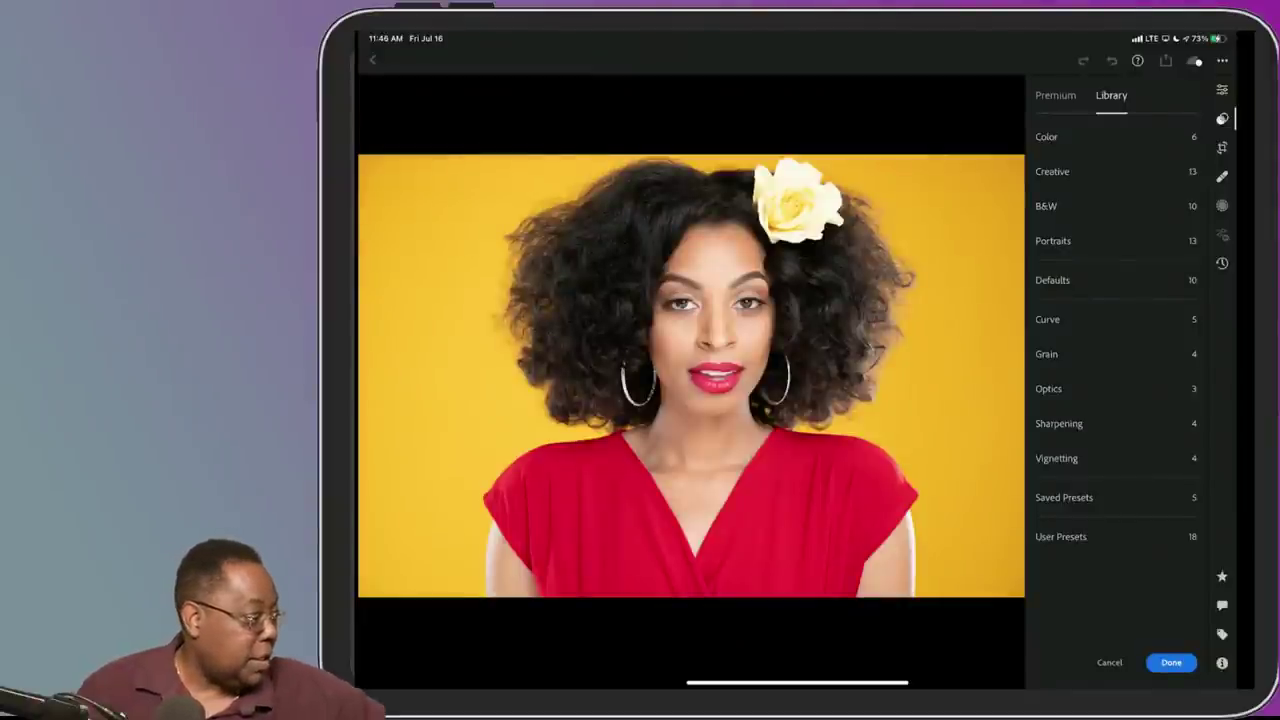
Step: Switch to the white-jacket portrait and browse its User Presets list, including Make it Blue
{"action": "left_click", "coordinate": [1171, 662]}
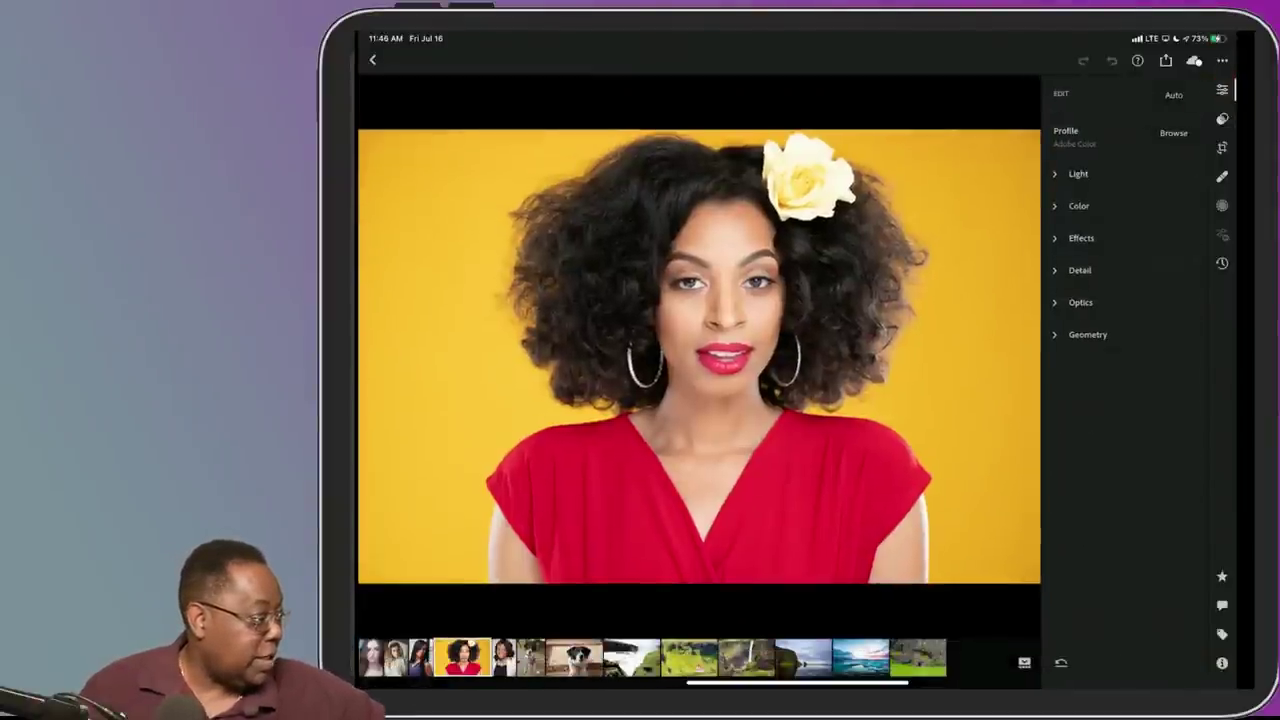
{"action": "left_click", "coordinate": [503, 657]}
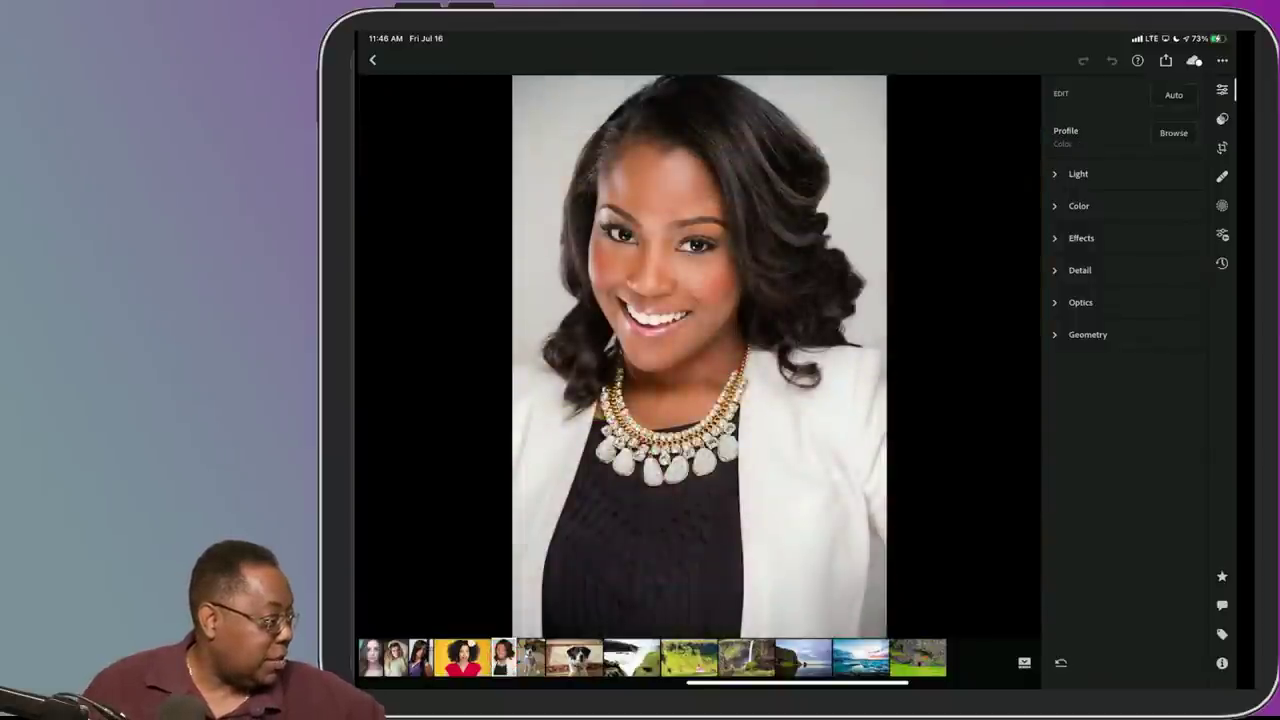
{"action": "left_click", "coordinate": [1222, 118]}
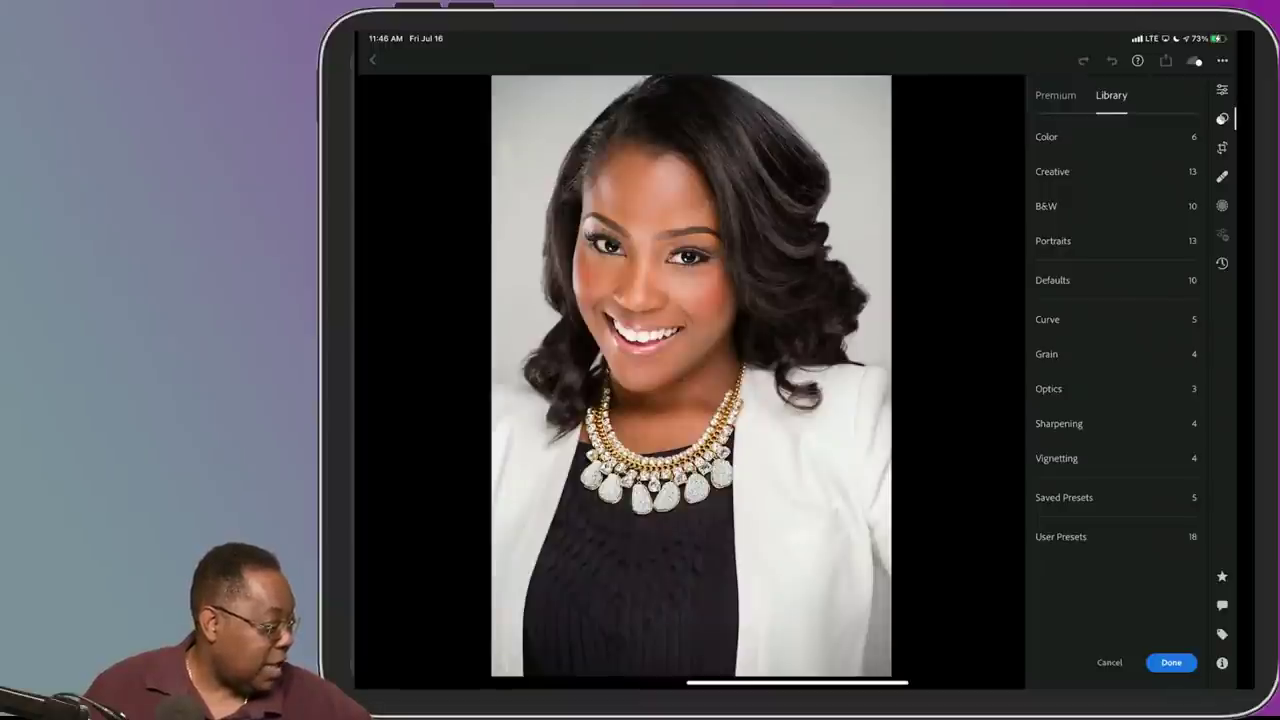
{"action": "left_click", "coordinate": [1062, 536]}
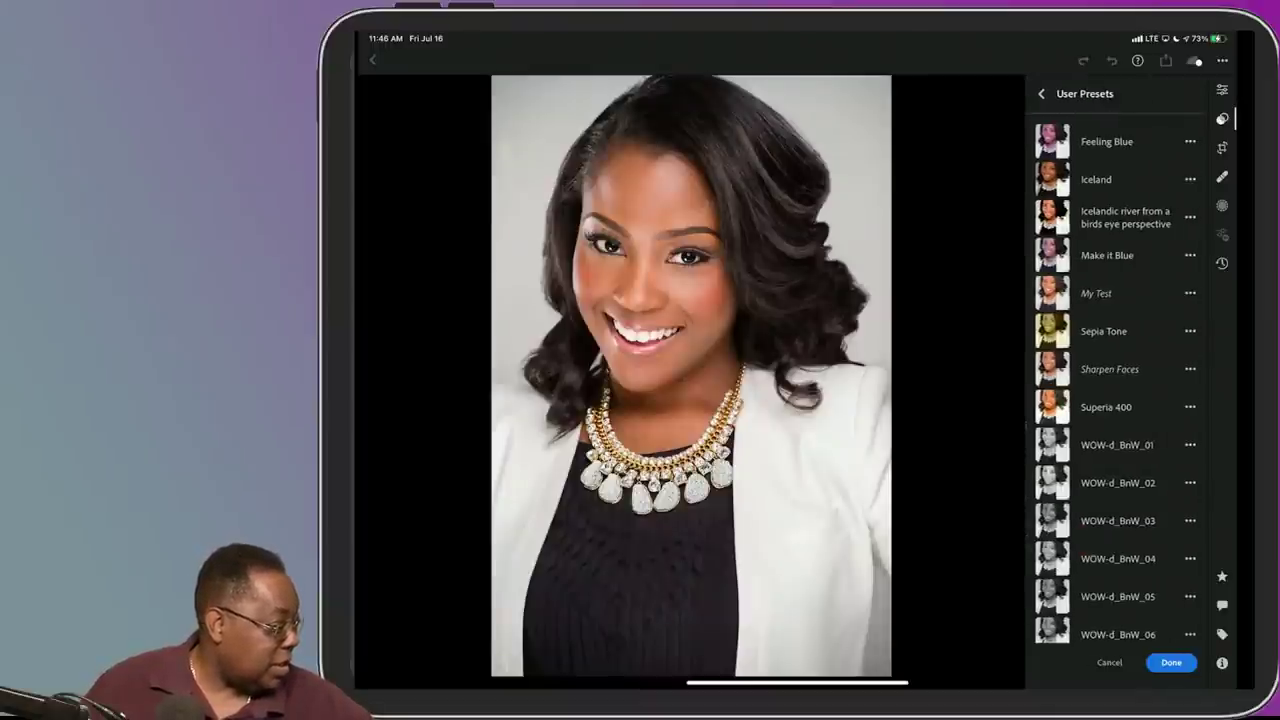
{"action": "scroll", "coordinate": [1131, 540], "scroll_direction": "down", "scroll_amount": 5}
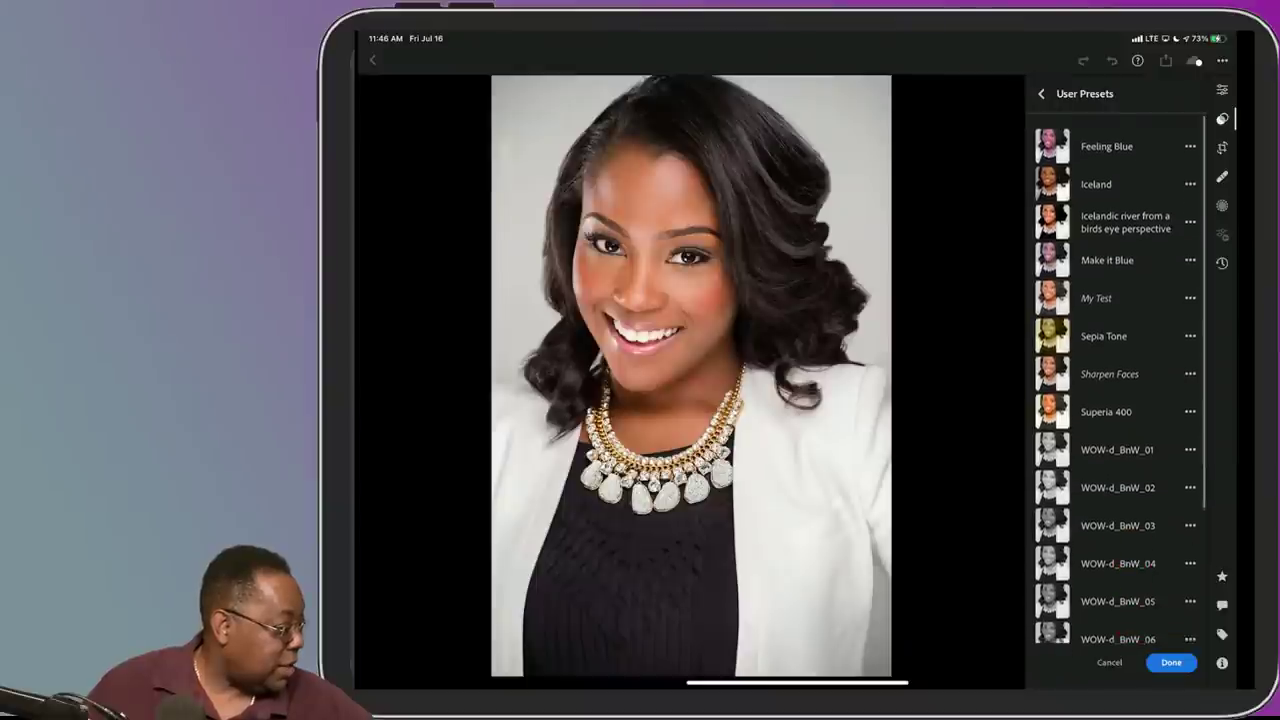
{"action": "scroll", "coordinate": [1143, 527], "scroll_direction": "up", "scroll_amount": 5}
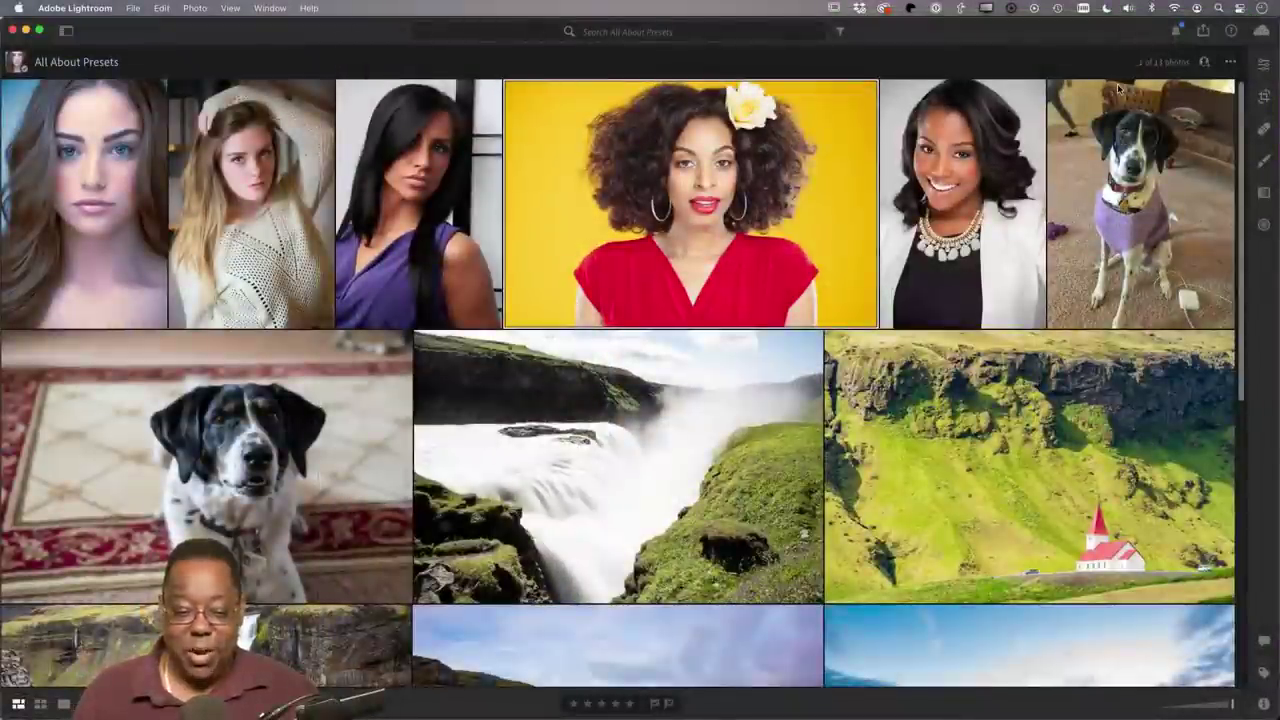
{"action": "left_click", "coordinate": [1262, 31]}
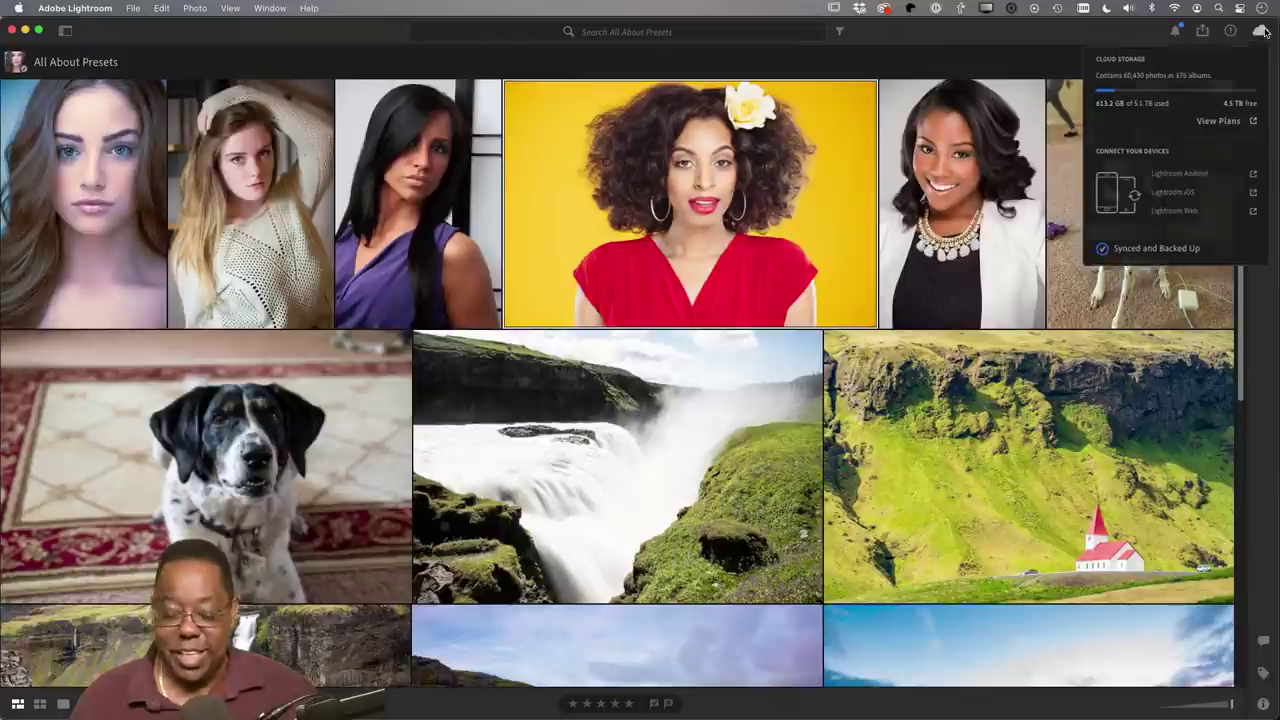
{"action": "left_click", "coordinate": [1262, 31]}
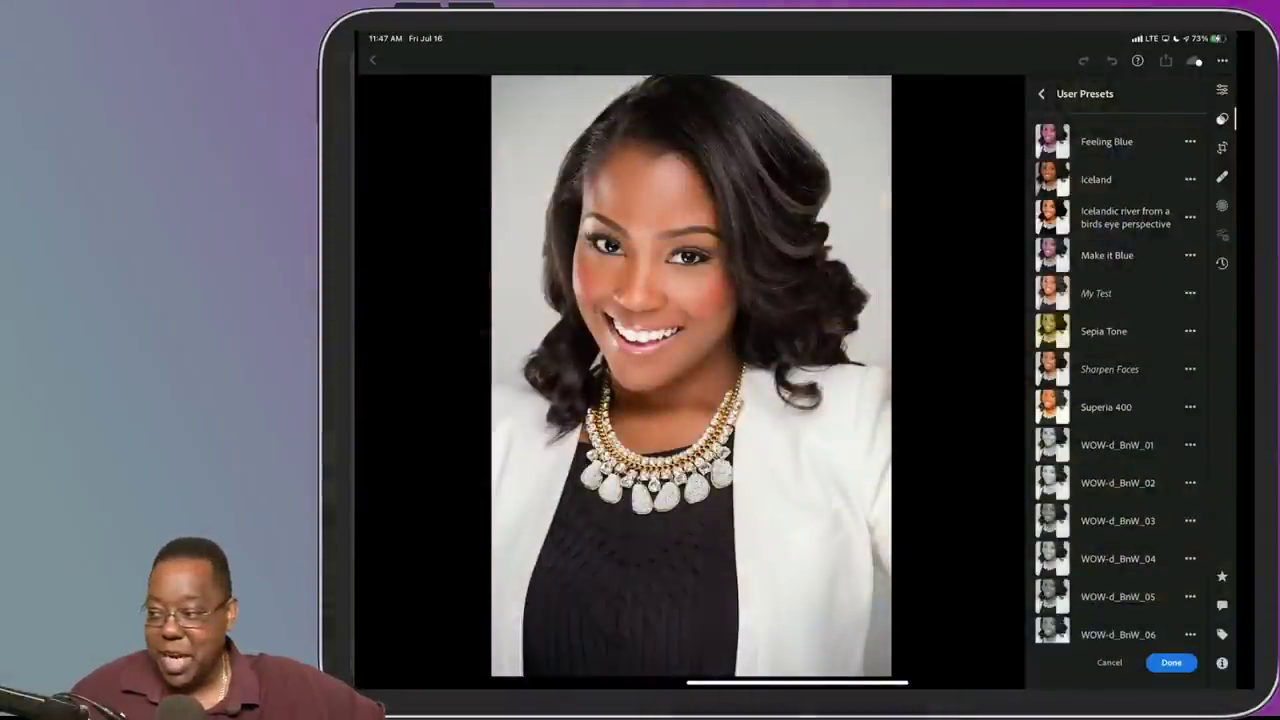
Step: Apply the Make it Blue user preset to the white-jacket portrait
{"action": "left_click", "coordinate": [1116, 250]}
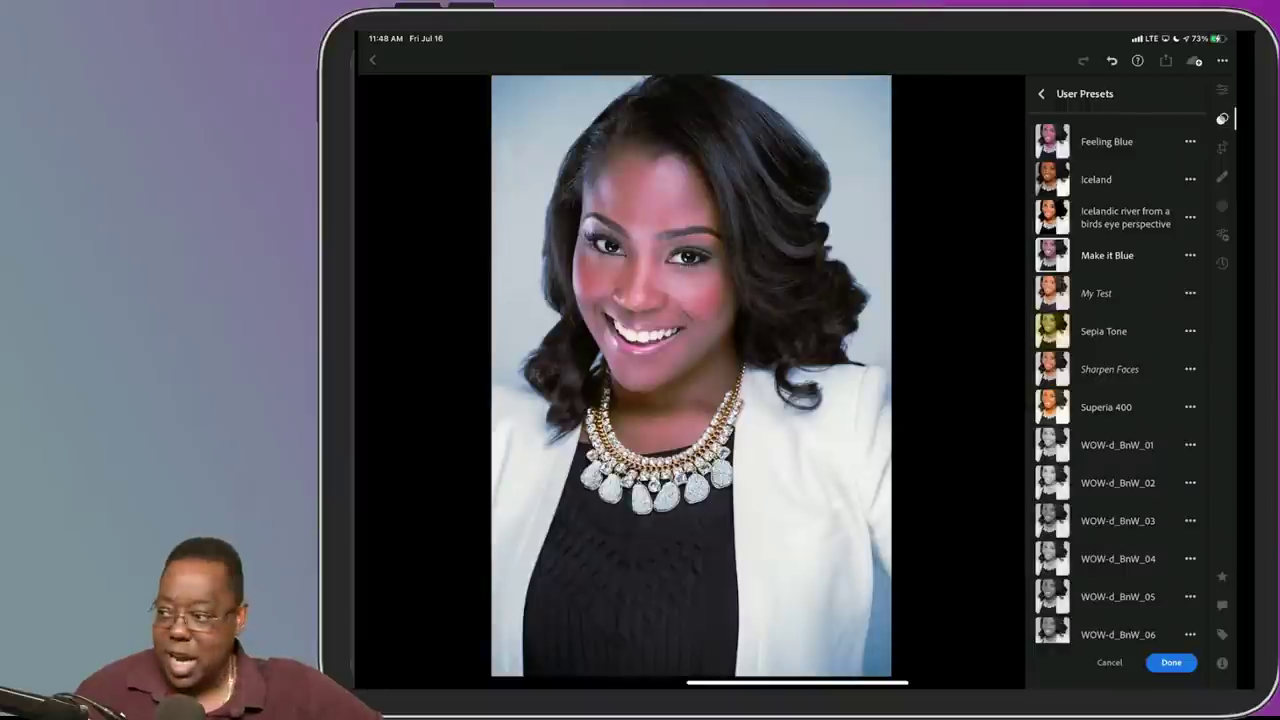
Step: Confirm the Make it Blue edit and toggle the editing panels
{"action": "left_click", "coordinate": [1041, 93]}
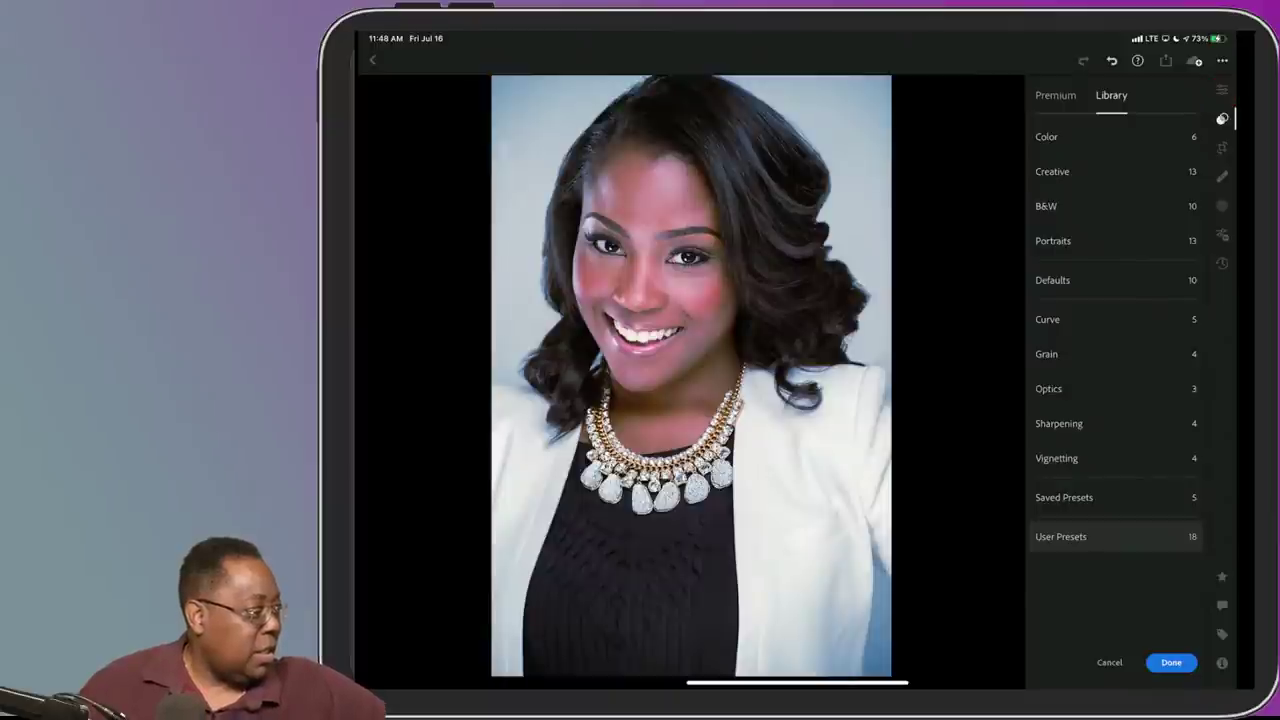
{"action": "left_click", "coordinate": [1184, 662]}
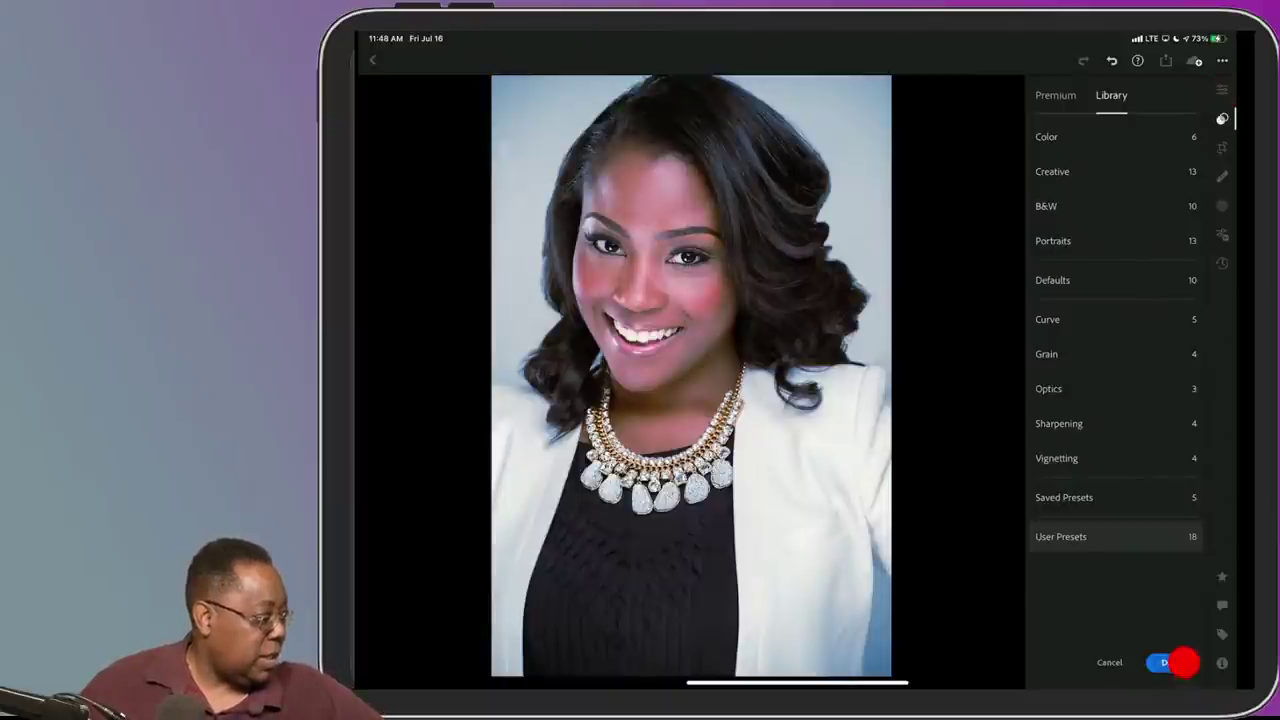
{"action": "left_click", "coordinate": [1222, 89]}
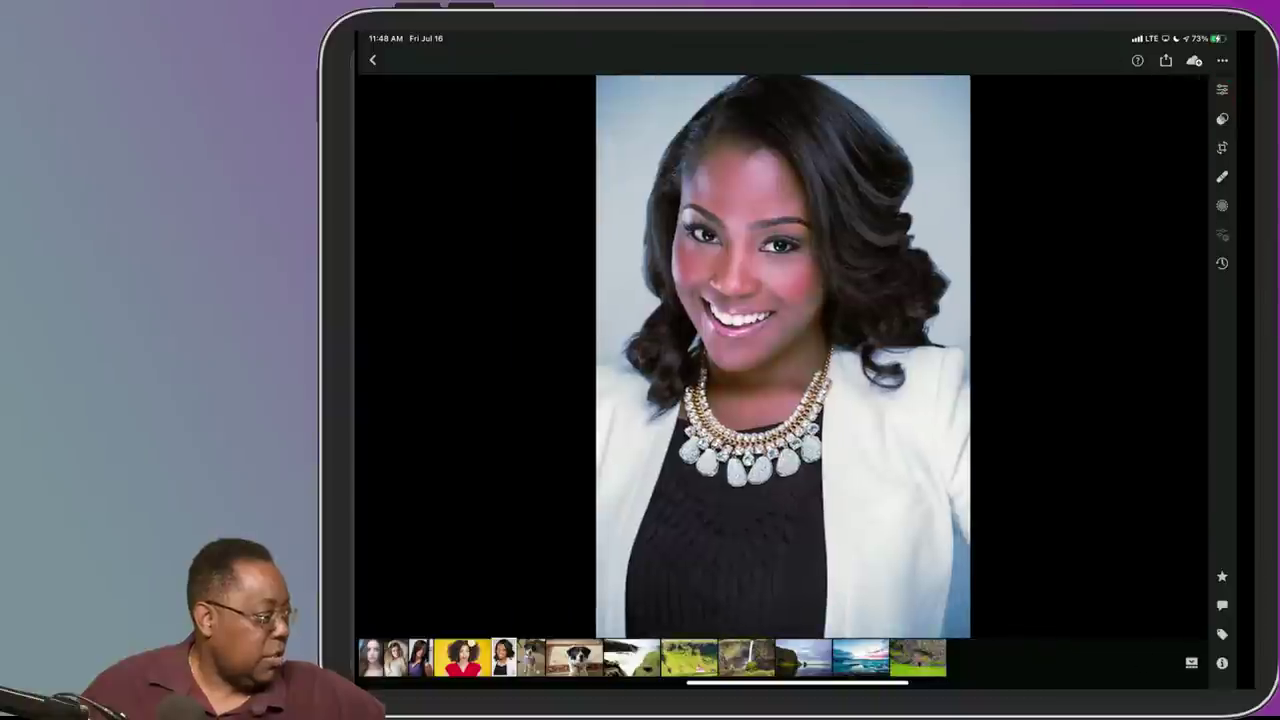
{"action": "left_click", "coordinate": [1222, 89]}
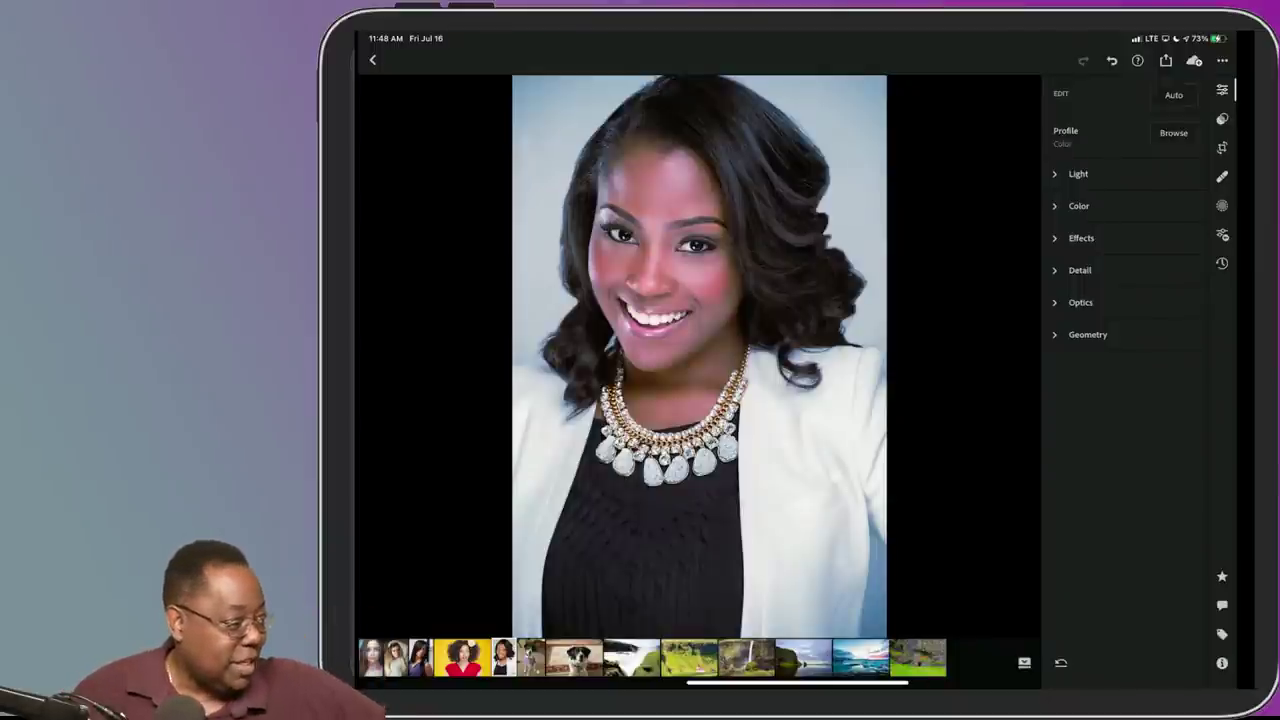
Step: Reopen User Presets and apply Sharpen Faces to the portrait
{"action": "key", "text": "shift+p"}
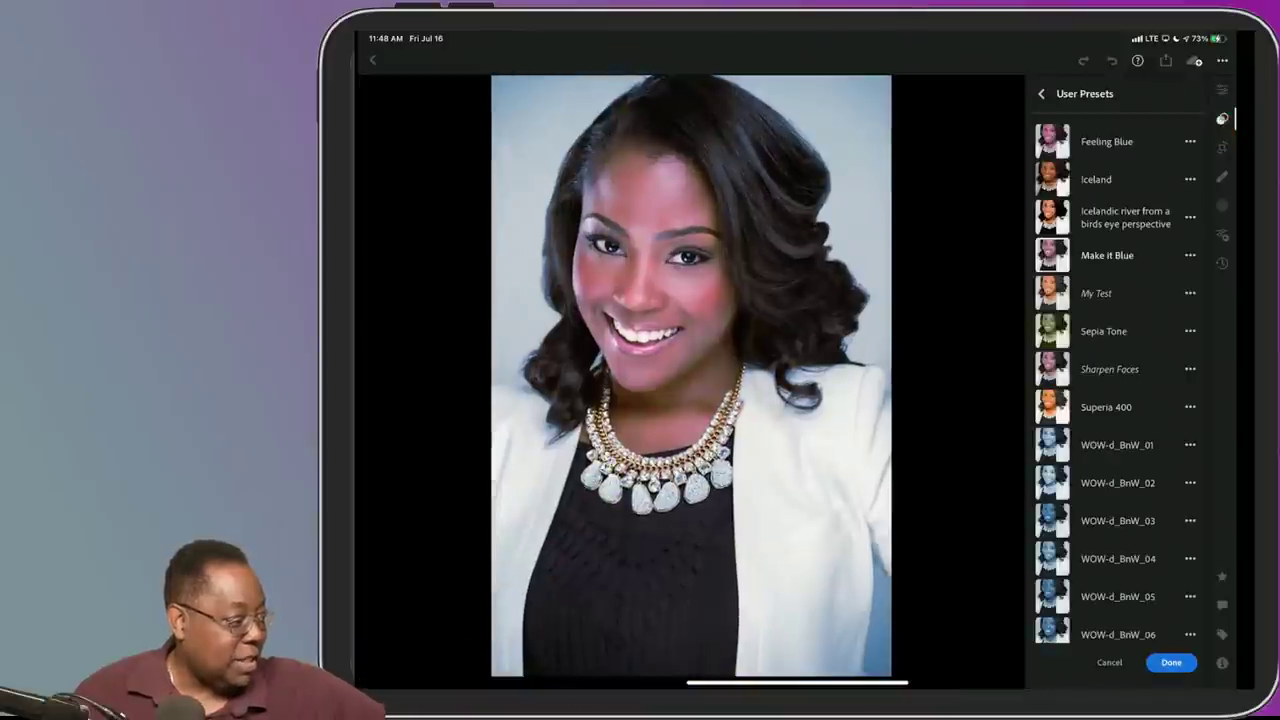
{"action": "left_click", "coordinate": [1041, 93]}
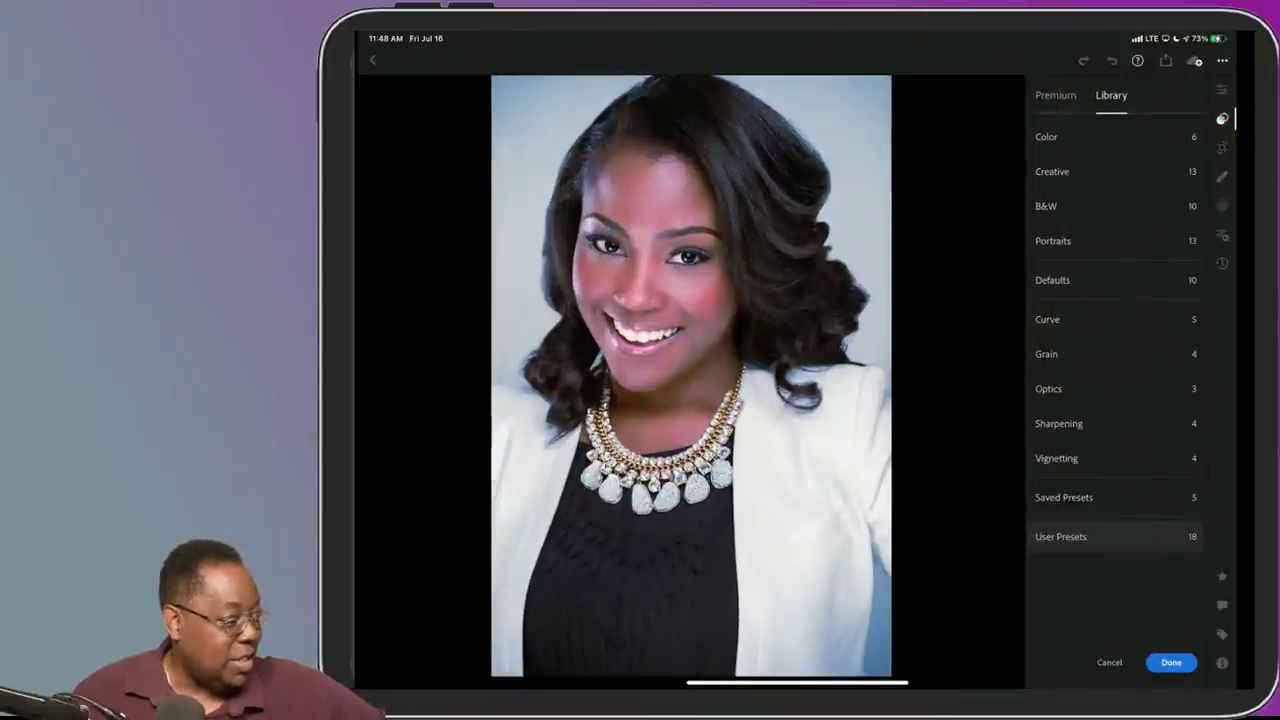
{"action": "left_click", "coordinate": [1055, 95]}
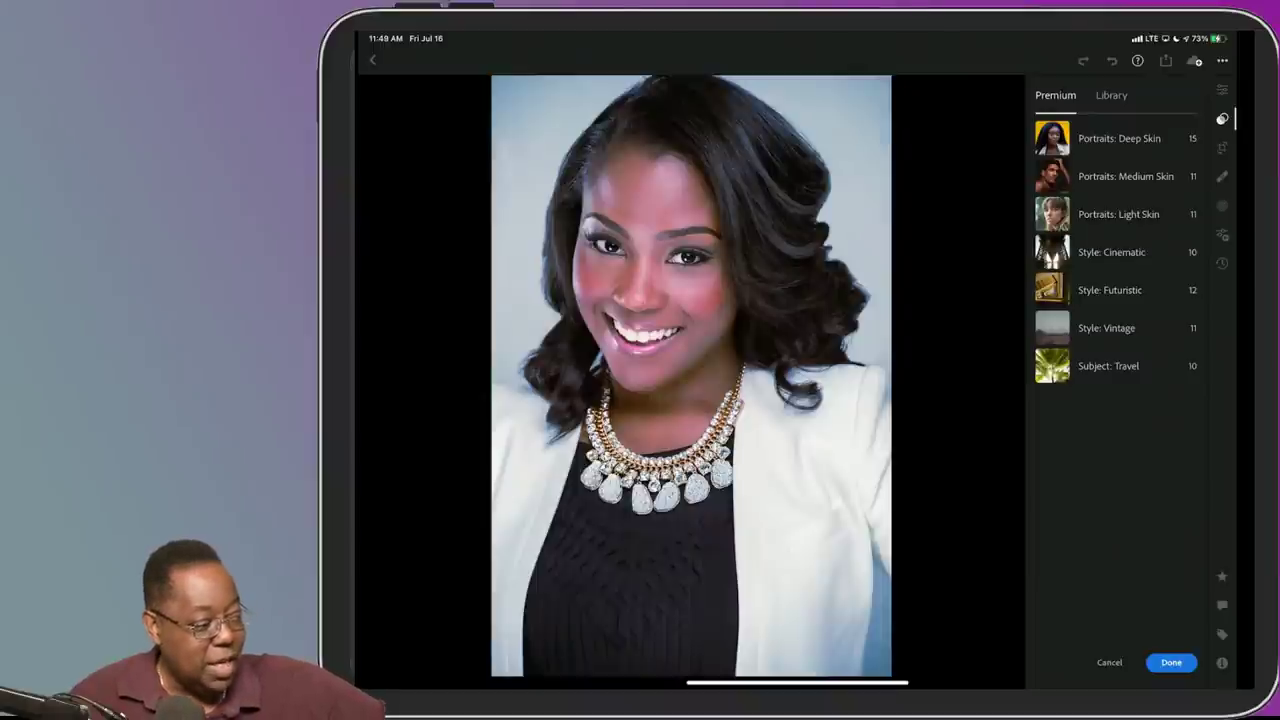
{"action": "left_click", "coordinate": [1111, 95]}
{"action": "left_click", "coordinate": [1094, 545]}
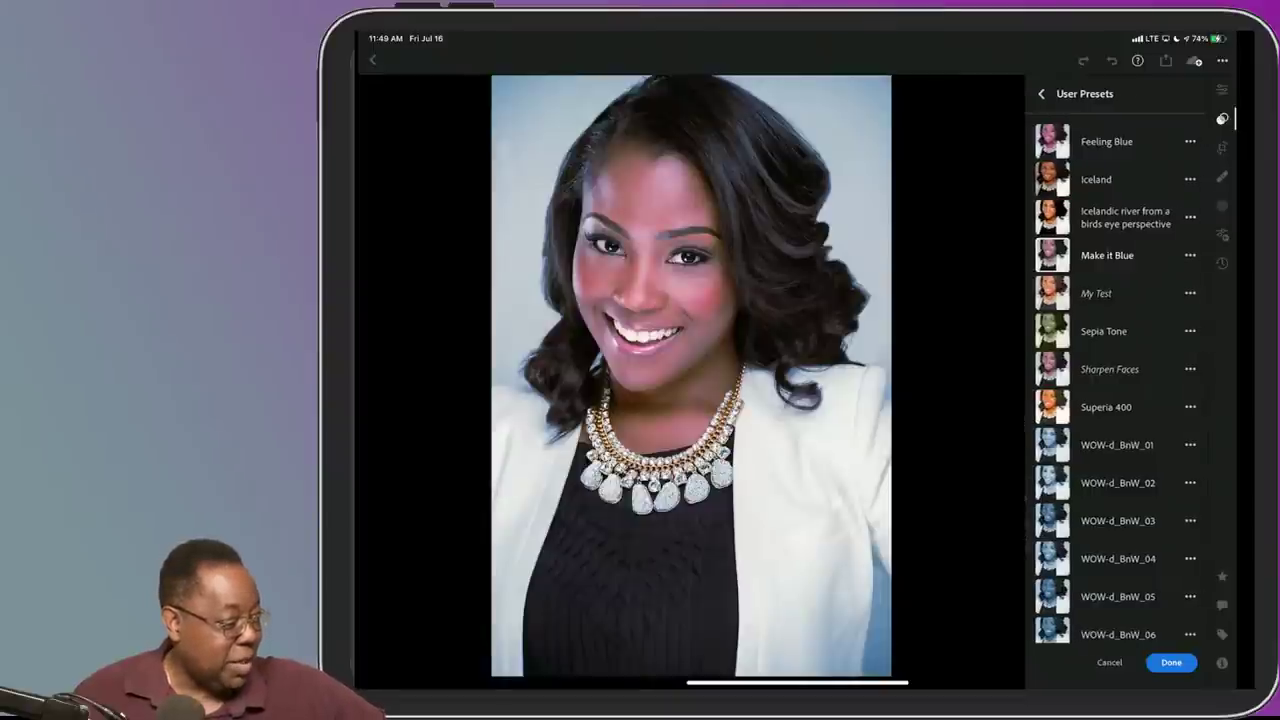
{"action": "left_click_drag", "start_coordinate": [1121, 422], "coordinate": [1123, 340]}
{"action": "left_click", "coordinate": [1125, 475]}
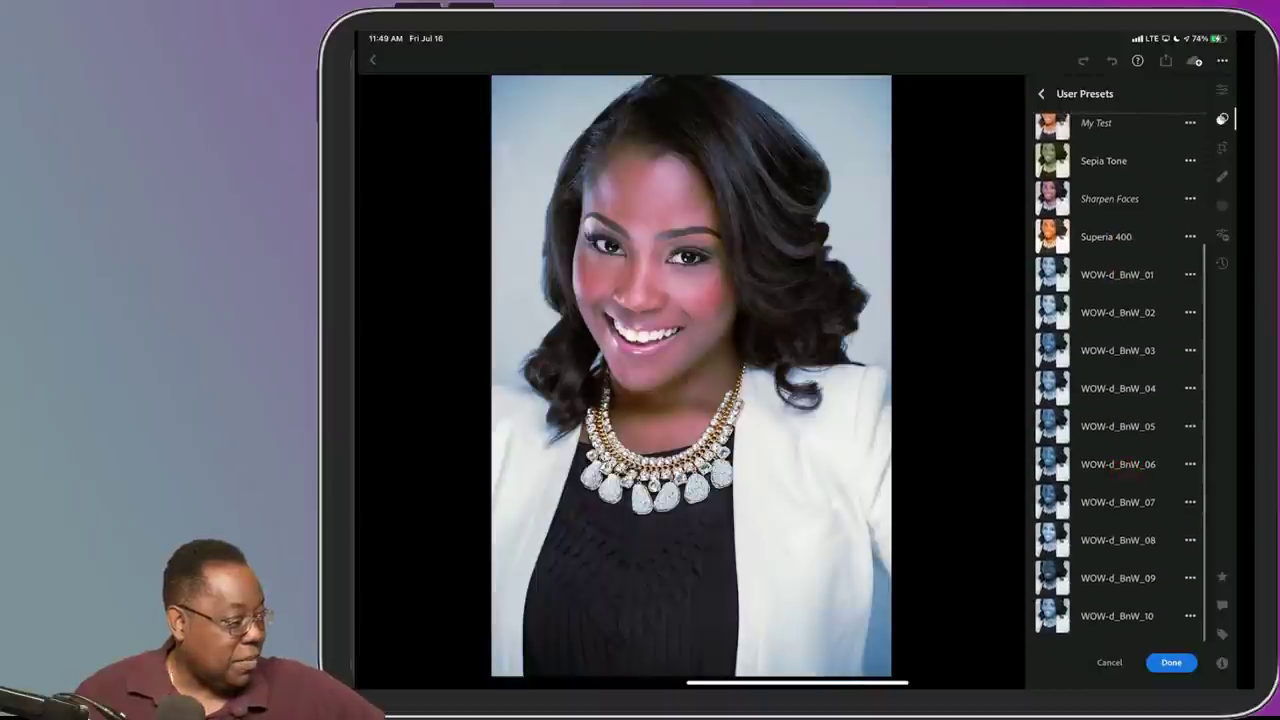
{"action": "left_click", "coordinate": [1110, 197]}
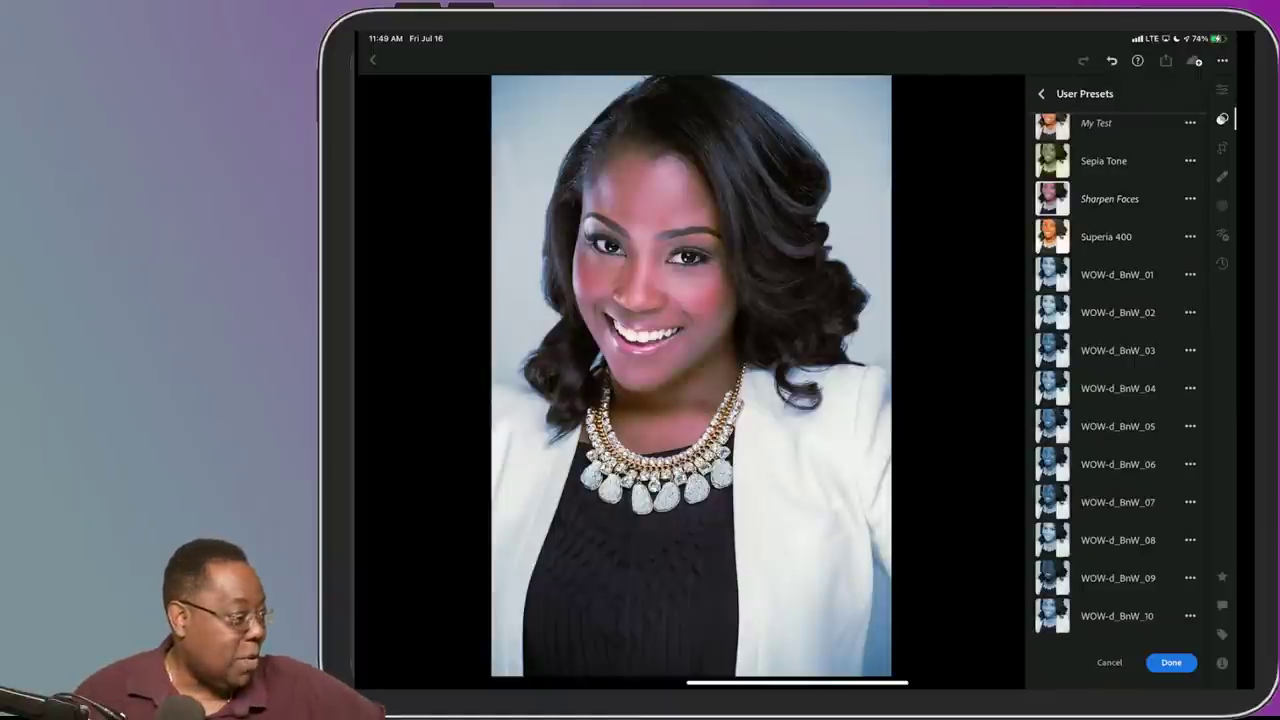
Step: Close presets, select the blonde woman's photo, and go back to the All About Presets grid
{"action": "left_click", "coordinate": [1041, 93]}
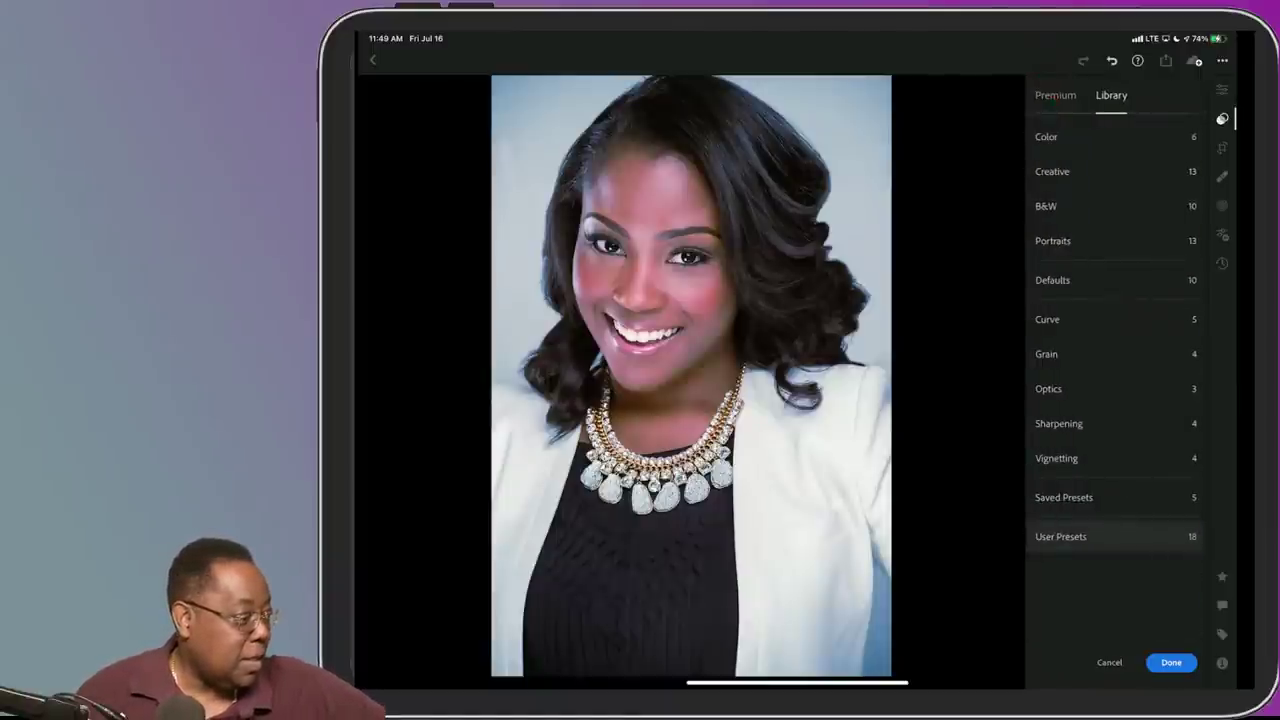
{"action": "left_click", "coordinate": [1171, 662]}
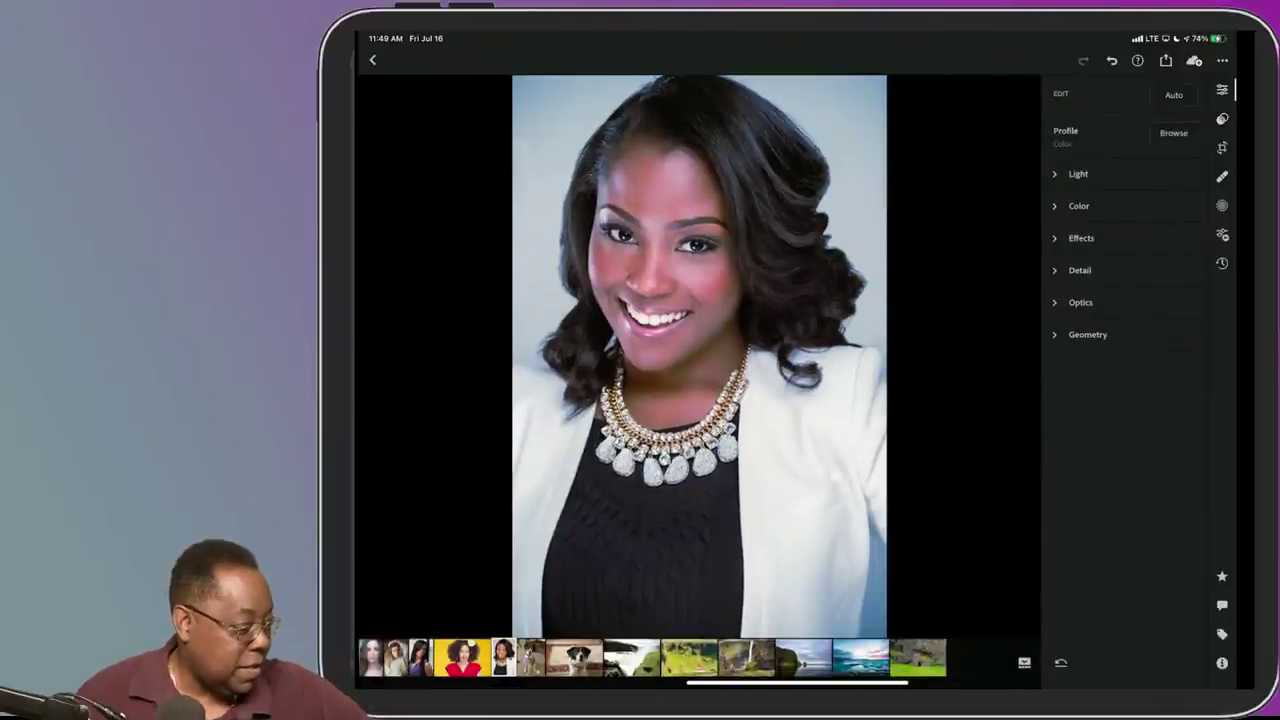
{"action": "left_click", "coordinate": [396, 657]}
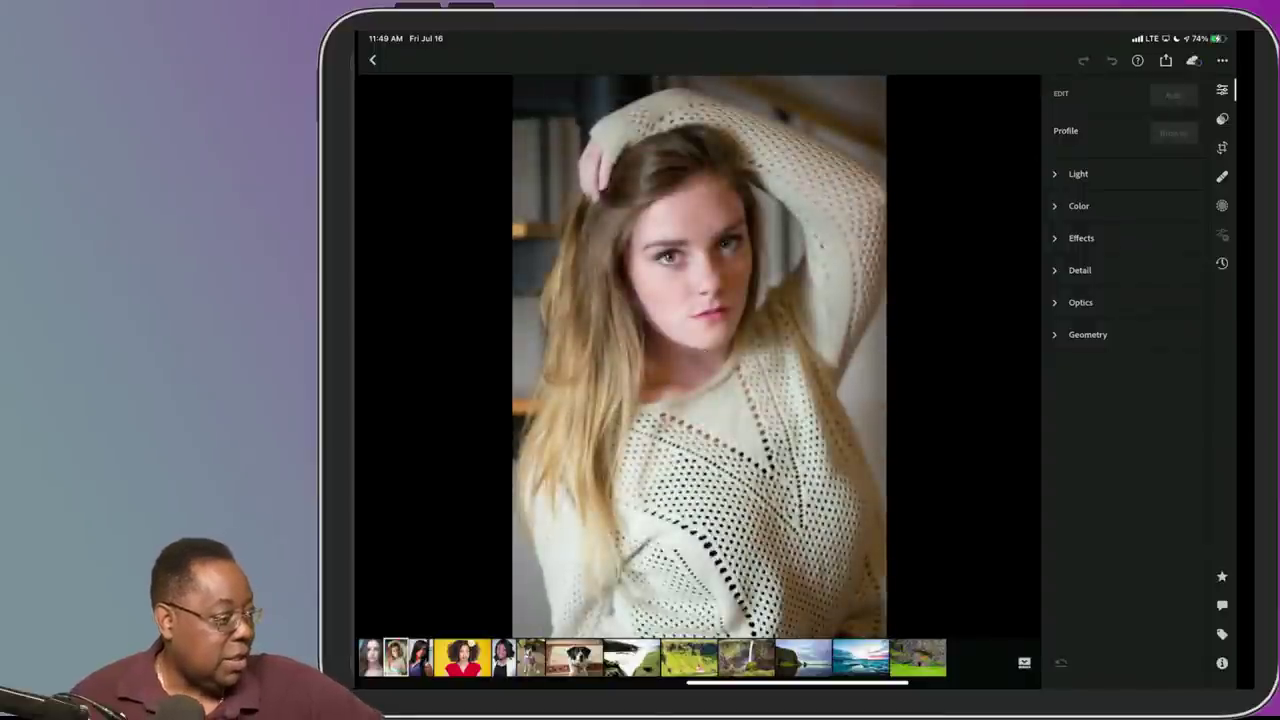
{"action": "left_click", "coordinate": [372, 60]}
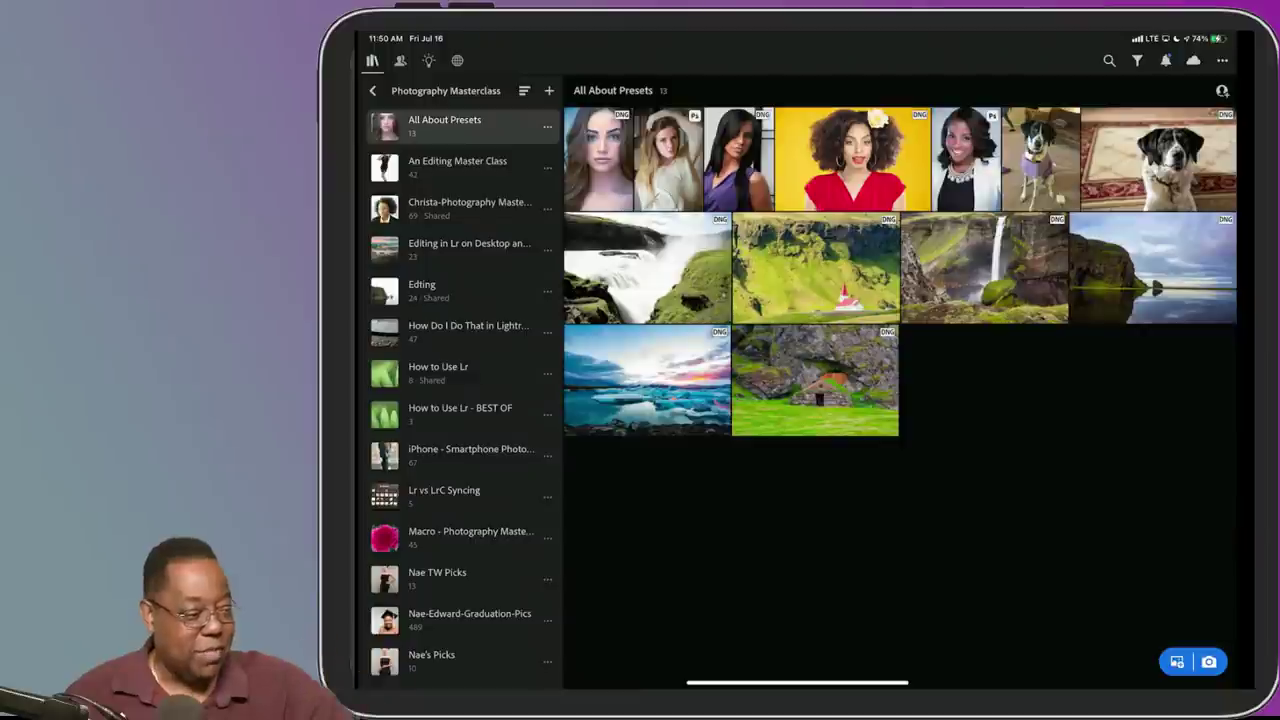
Step: Go to the Community section via the Learn tab, showing the welcome message
{"action": "left_click", "coordinate": [428, 60]}
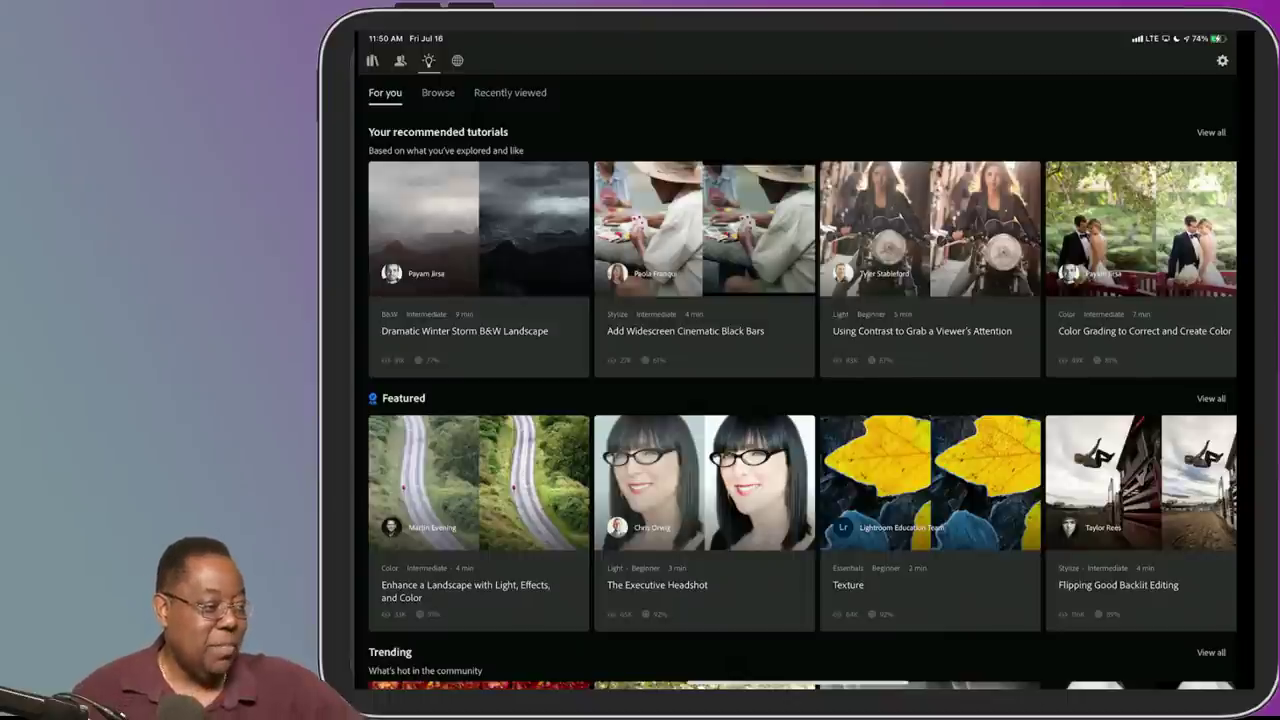
{"action": "left_click", "coordinate": [457, 60]}
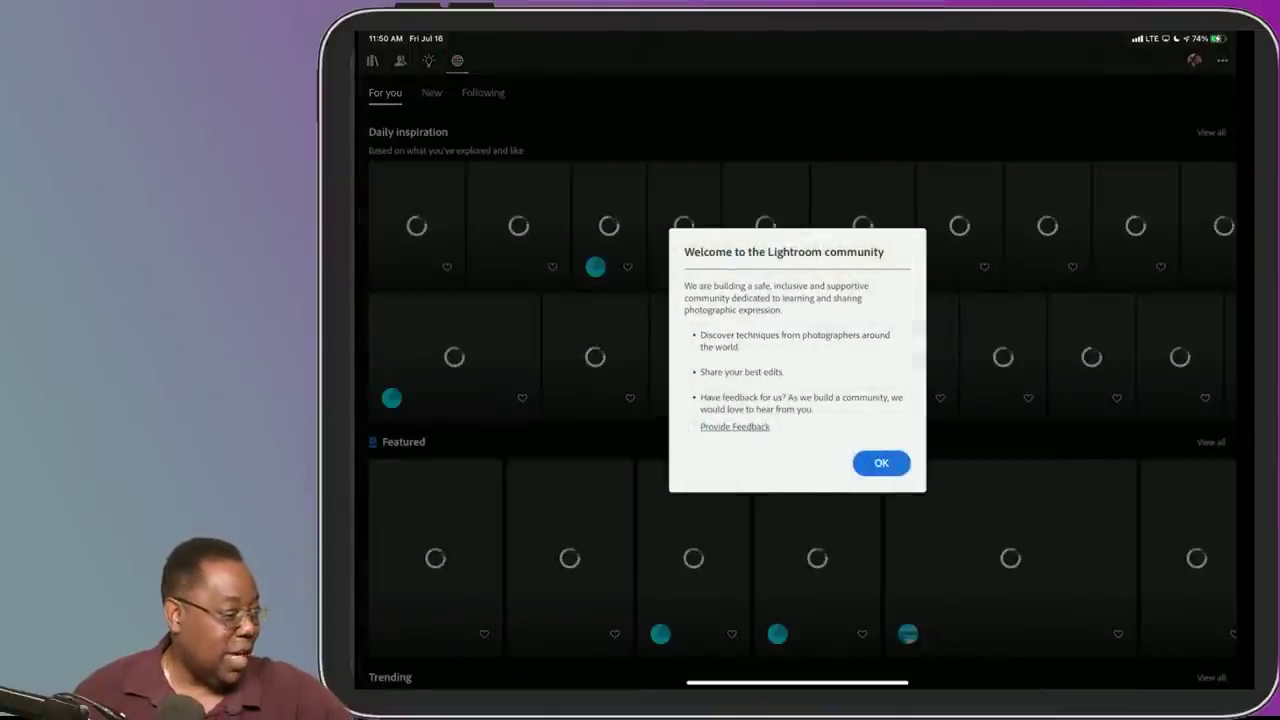
Step: Dismiss the welcome message and scroll the For you feed down to Popular categories
{"action": "left_click", "coordinate": [889, 457]}
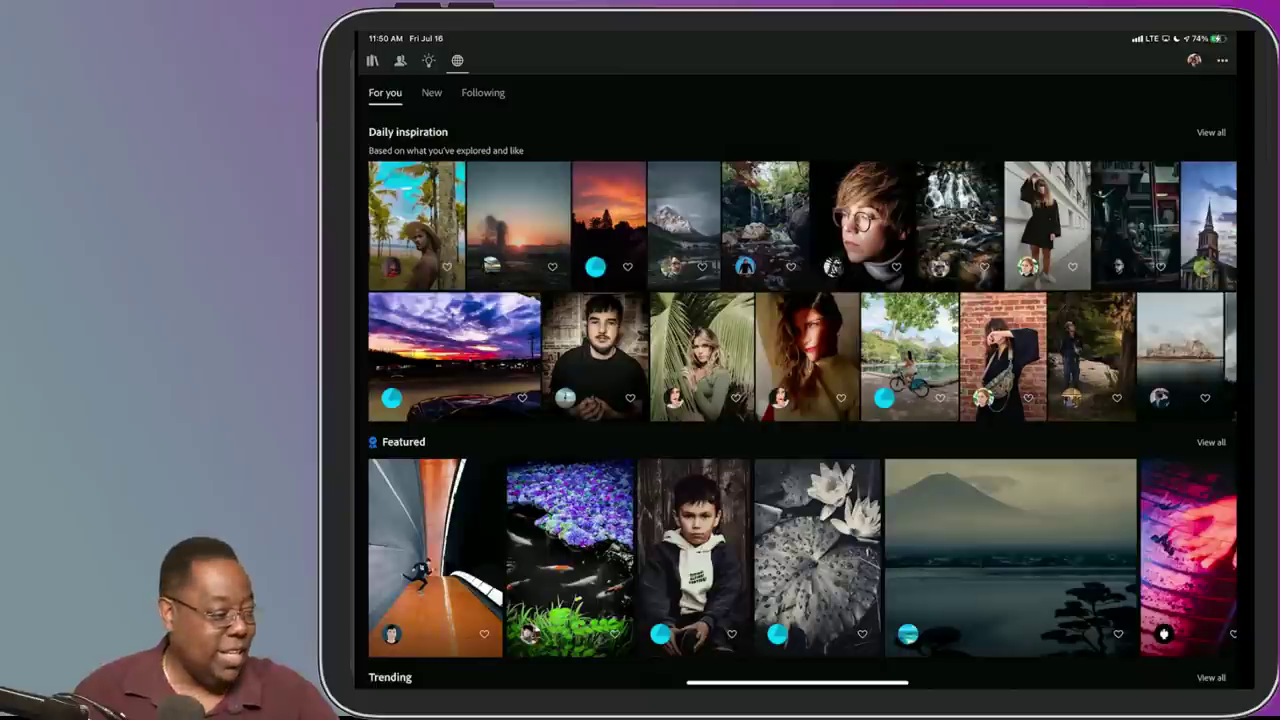
{"action": "scroll", "coordinate": [871, 337], "scroll_direction": "down", "scroll_amount": 5}
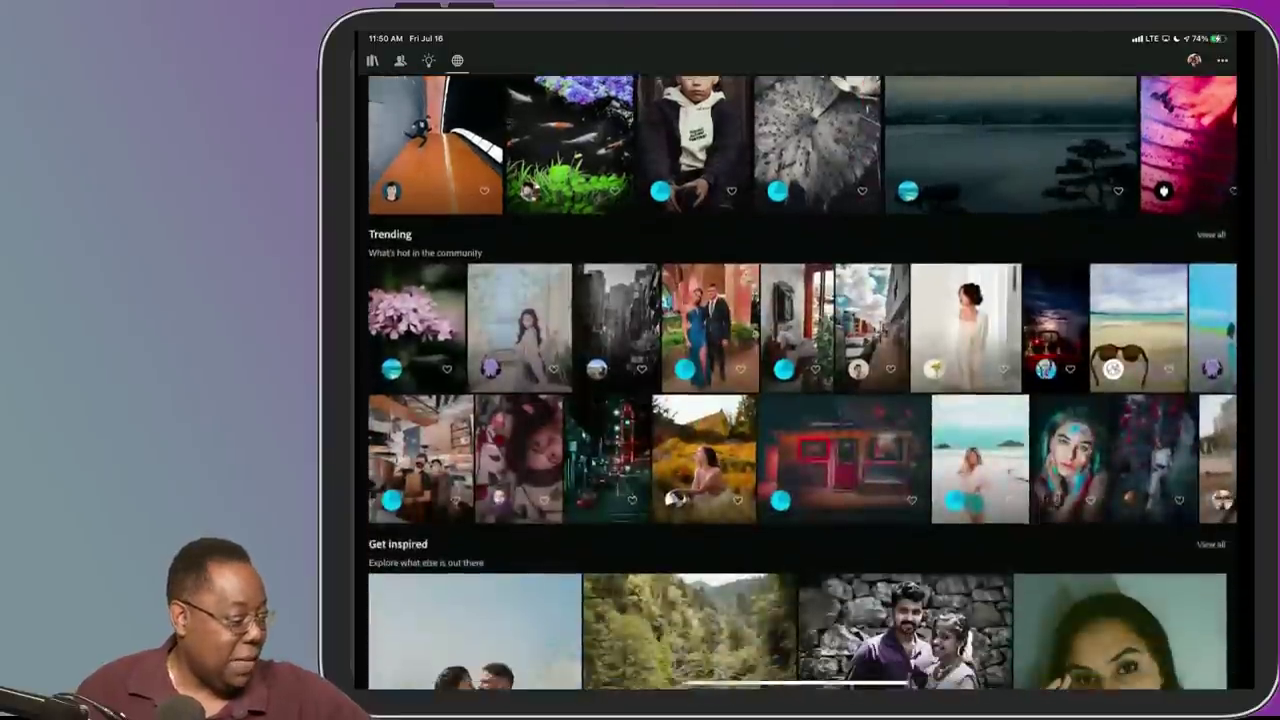
{"action": "scroll", "coordinate": [863, 486], "scroll_direction": "down", "scroll_amount": 1}
{"action": "scroll", "coordinate": [834, 420], "scroll_direction": "down", "scroll_amount": 5}
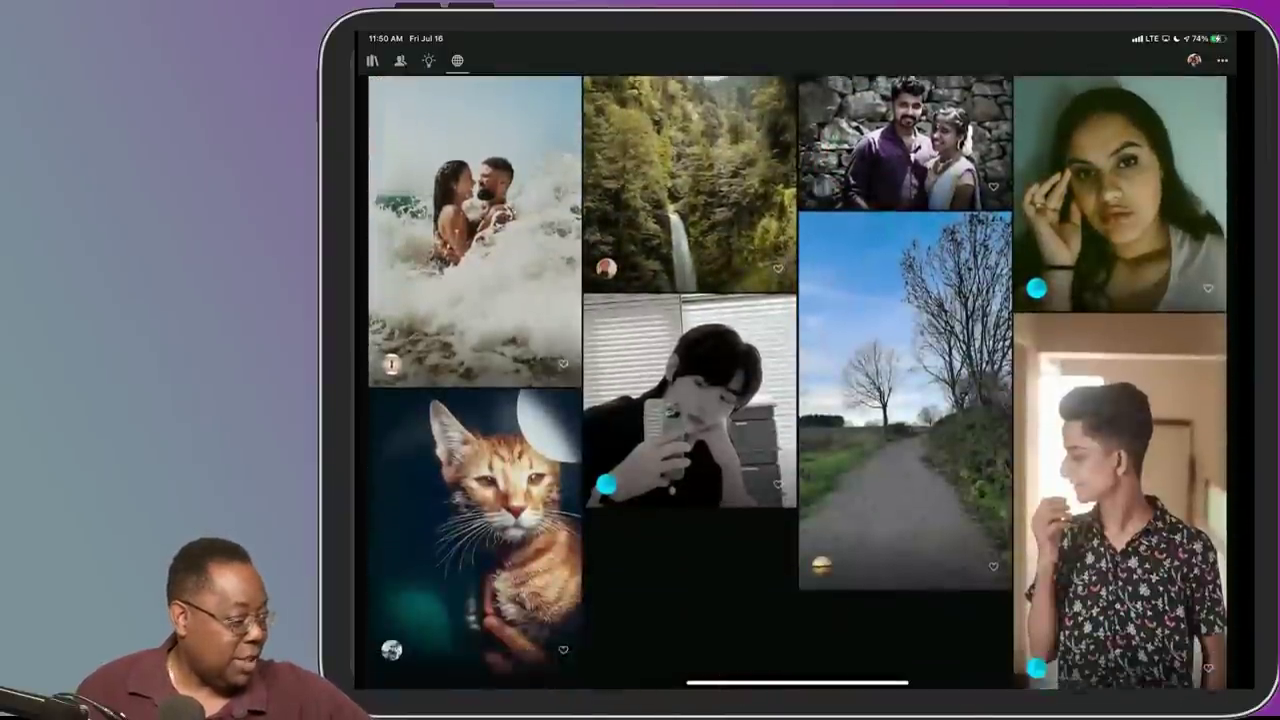
{"action": "scroll", "coordinate": [834, 457], "scroll_direction": "down", "scroll_amount": 2}
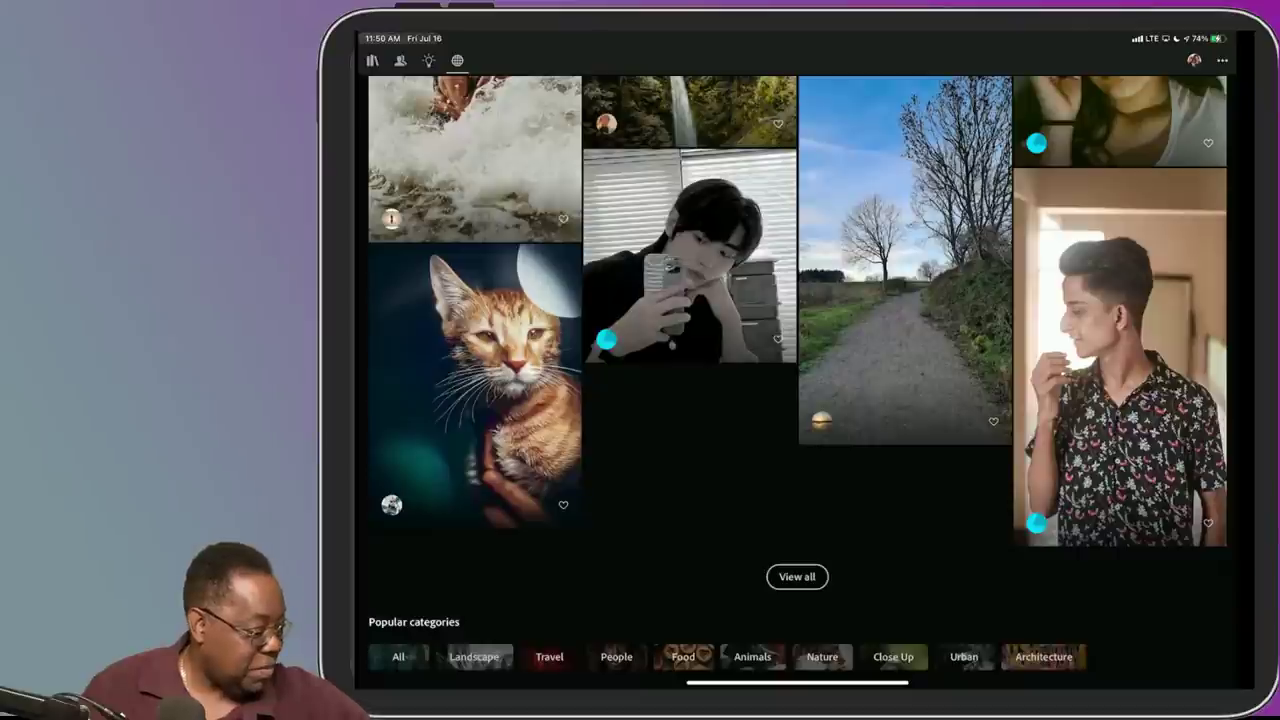
Step: Browse the People category and open the purple-lit portrait of the woman at a table
{"action": "left_click", "coordinate": [622, 656]}
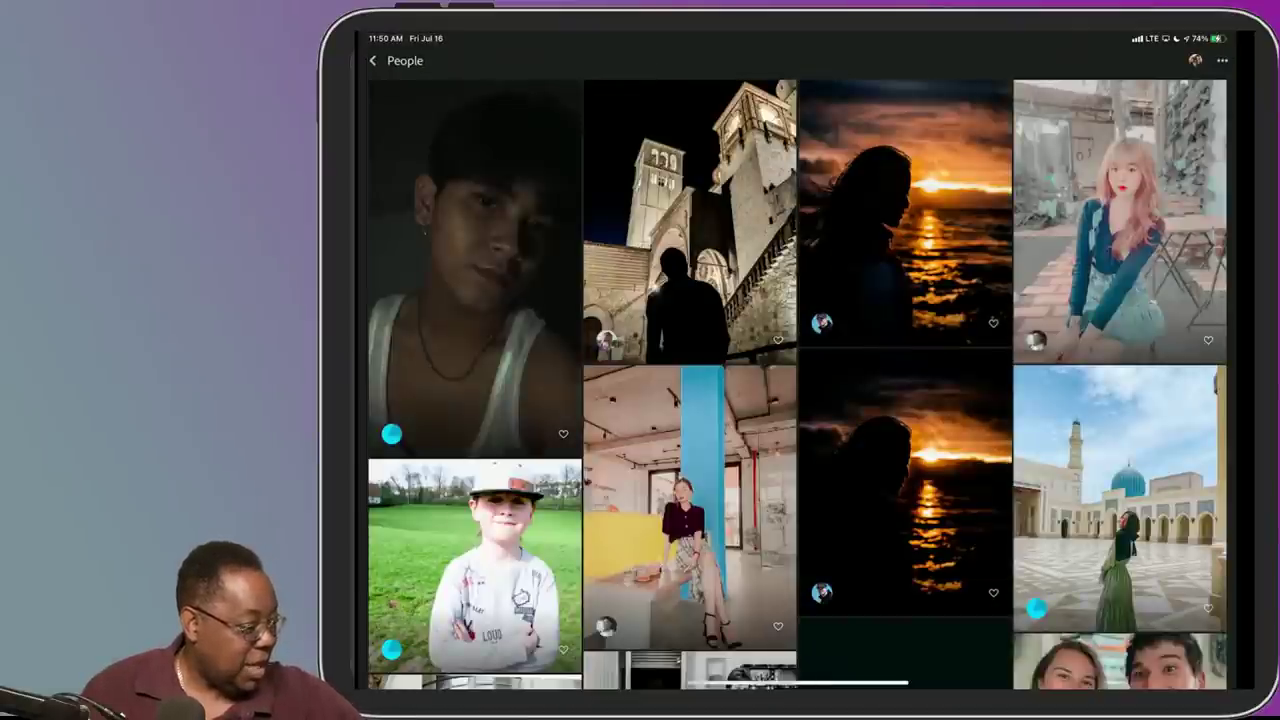
{"action": "scroll", "coordinate": [797, 385], "scroll_direction": "down", "scroll_amount": 10}
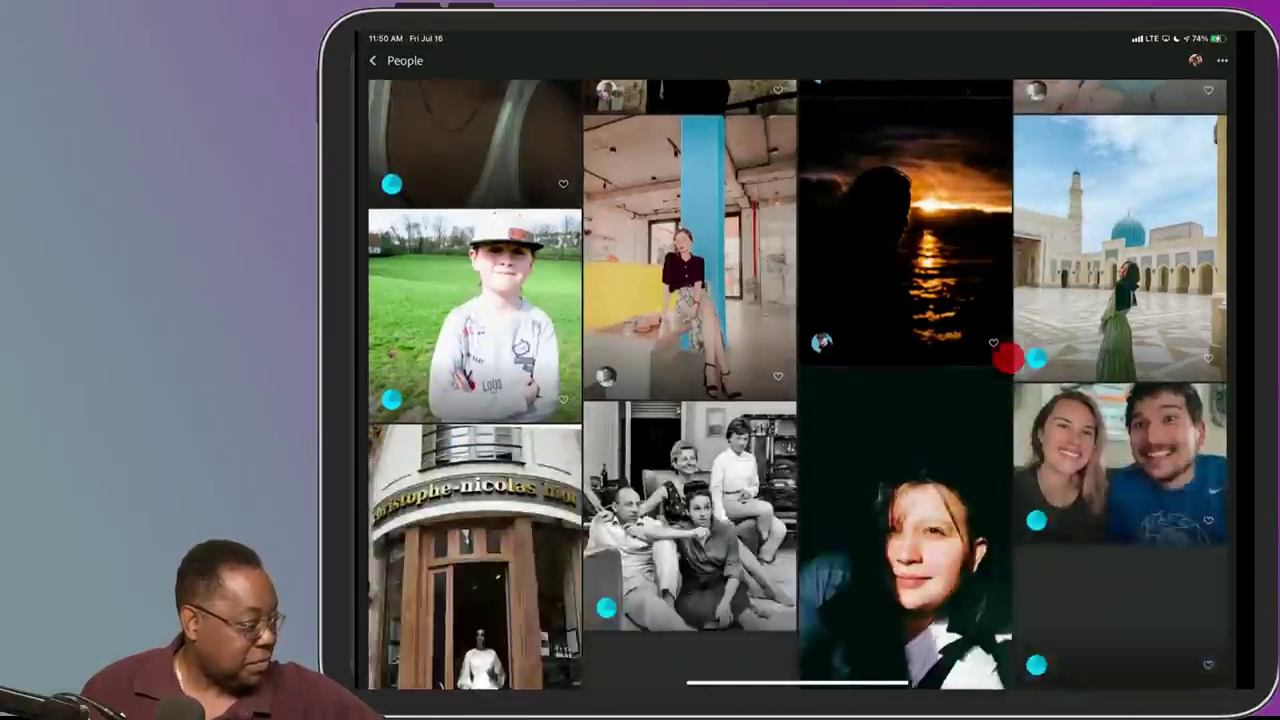
{"action": "scroll", "coordinate": [797, 385], "scroll_direction": "down", "scroll_amount": 15}
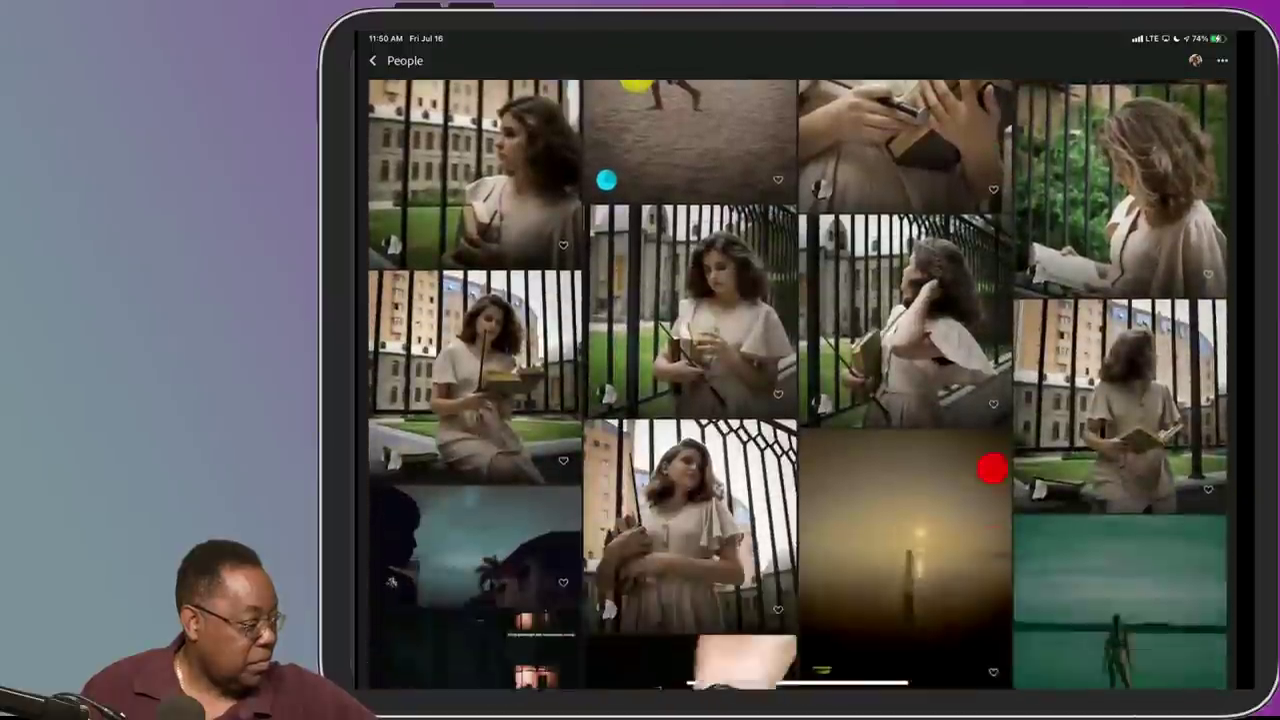
{"action": "scroll", "coordinate": [998, 550], "scroll_direction": "down", "scroll_amount": 15}
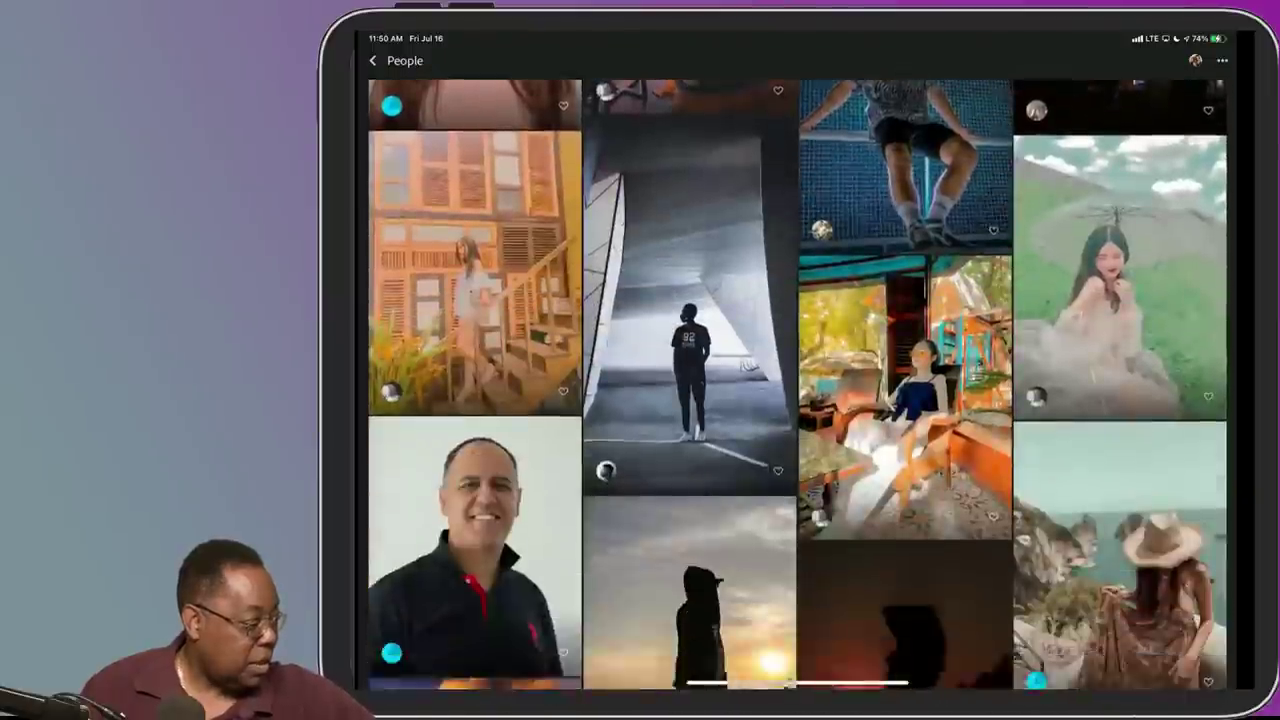
{"action": "scroll", "coordinate": [1010, 553], "scroll_direction": "down", "scroll_amount": 5}
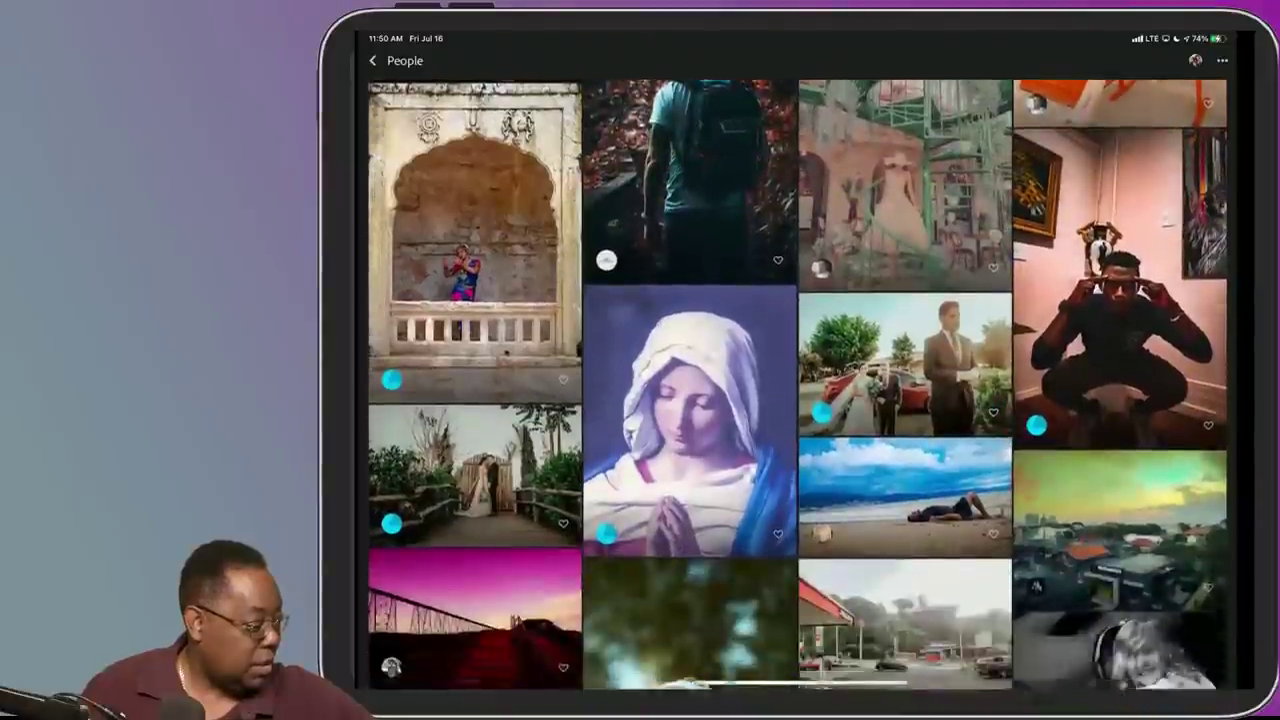
{"action": "scroll", "coordinate": [1002, 491], "scroll_direction": "down", "scroll_amount": 1}
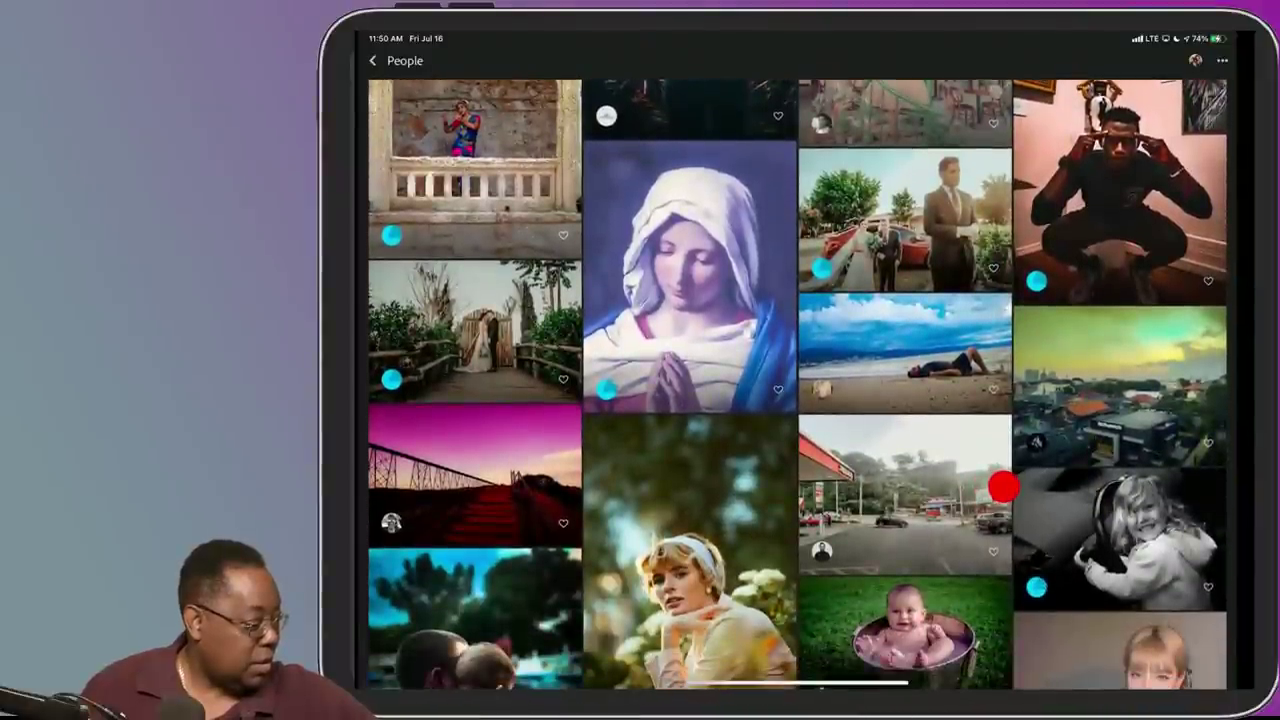
{"action": "scroll", "coordinate": [960, 540], "scroll_direction": "down", "scroll_amount": 8}
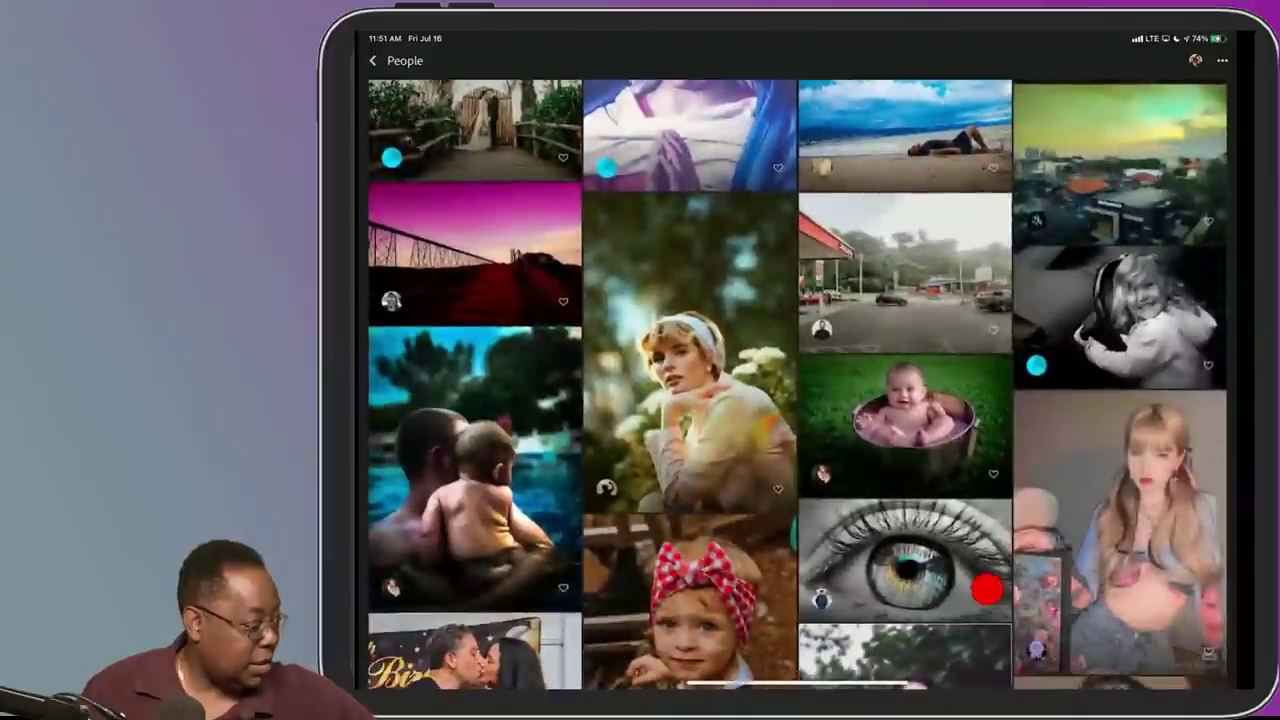
{"action": "scroll", "coordinate": [977, 531], "scroll_direction": "down", "scroll_amount": 7}
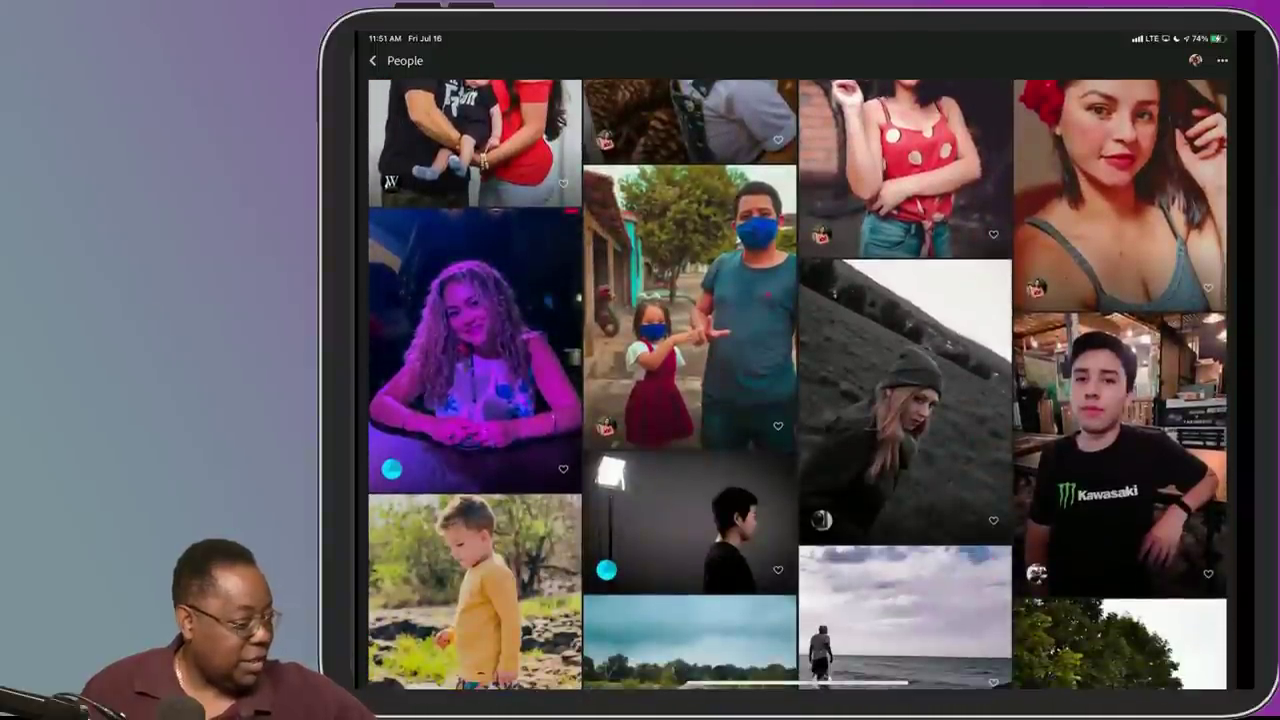
{"action": "left_click", "coordinate": [454, 384]}
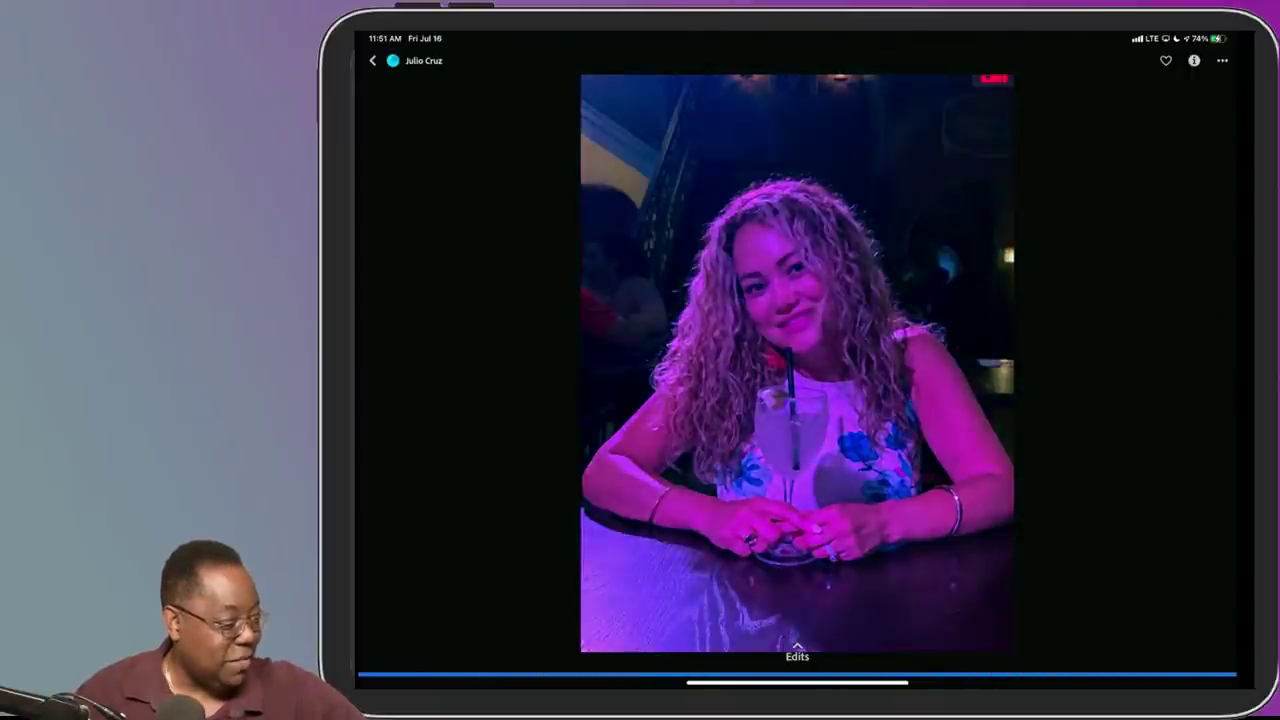
Step: Compare the purple portrait's community edits with the original and save them as a user preset
{"action": "left_click", "coordinate": [797, 652]}
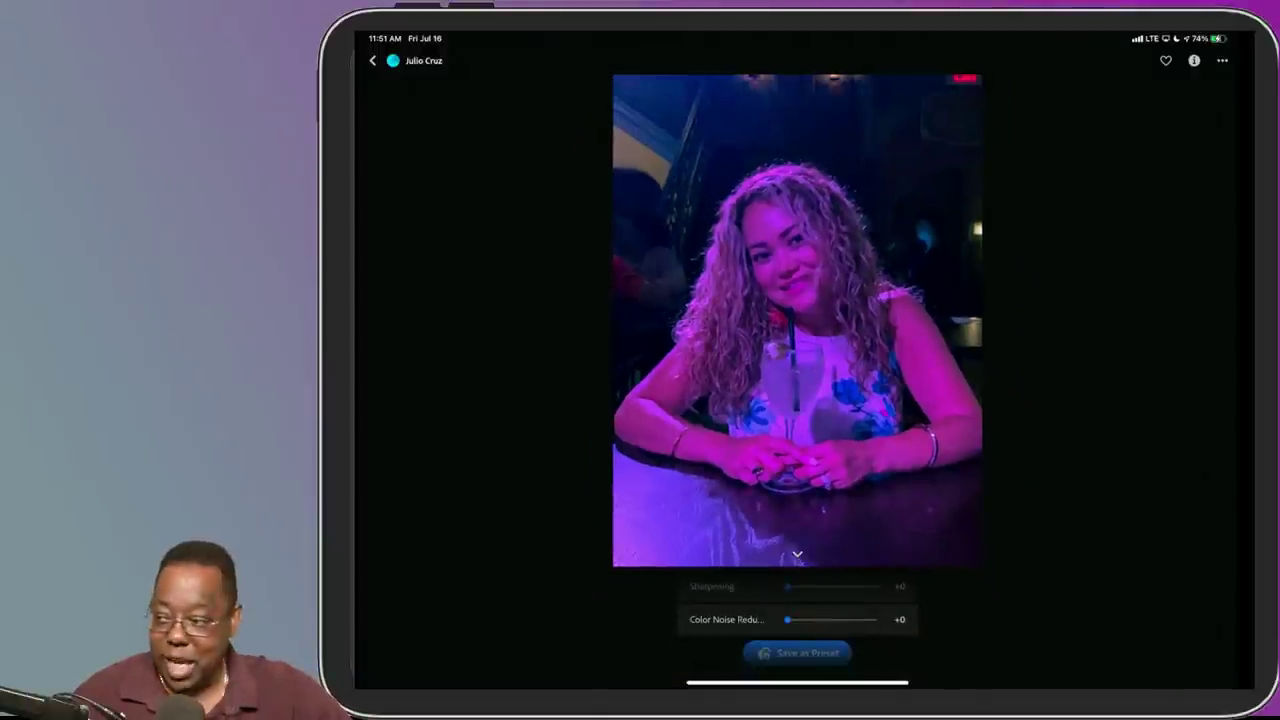
{"action": "mouse_move", "coordinate": [848, 614]}
{"action": "left_mouse_down"}
{"action": "mouse_move", "coordinate": [848, 563]}
{"action": "mouse_move", "coordinate": [837, 669]}
{"action": "mouse_move", "coordinate": [840, 620]}
{"action": "mouse_move", "coordinate": [851, 636]}
{"action": "mouse_move", "coordinate": [866, 569]}
{"action": "mouse_move", "coordinate": [853, 677]}
{"action": "mouse_move", "coordinate": [857, 623]}
{"action": "left_mouse_up"}
{"action": "left_click_drag", "start_coordinate": [843, 669], "coordinate": [851, 583]}
{"action": "left_click_drag", "start_coordinate": [855, 636], "coordinate": [840, 570]}
{"action": "left_click_drag", "start_coordinate": [857, 634], "coordinate": [866, 613]}
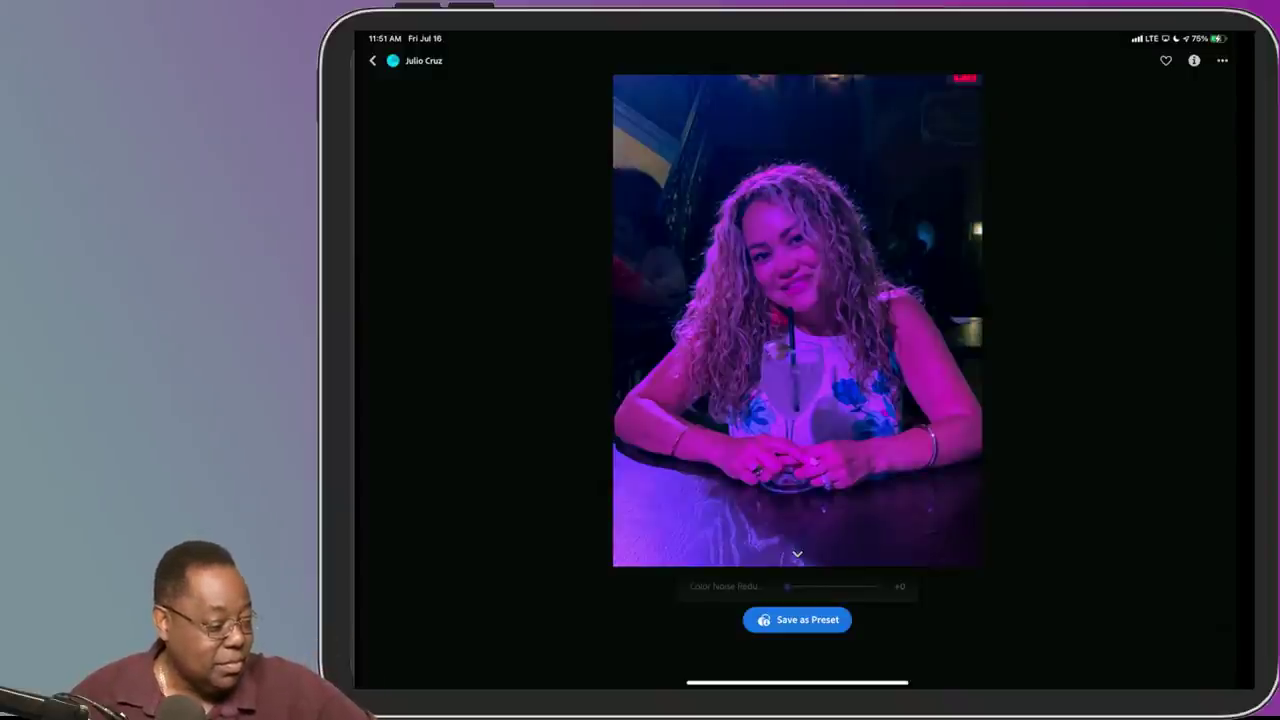
{"action": "left_click", "coordinate": [797, 619]}
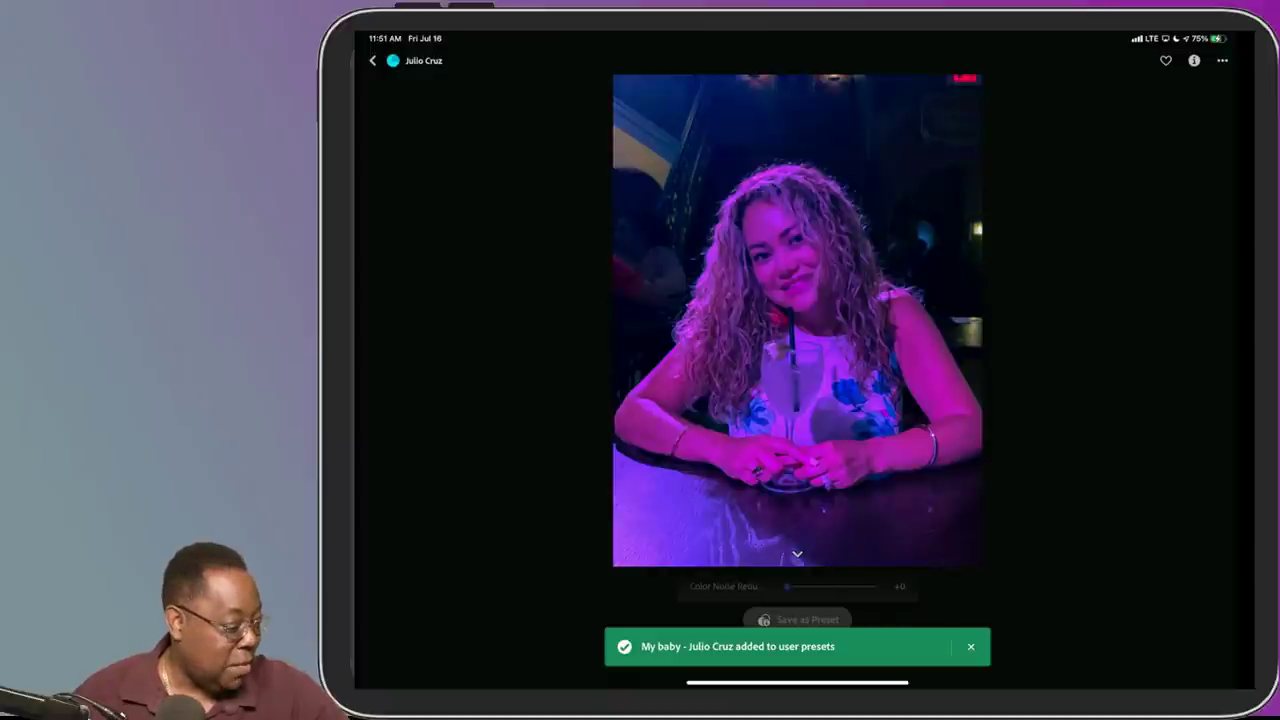
Step: Back out of the People grid to the community page with popular categories
{"action": "left_click", "coordinate": [372, 60]}
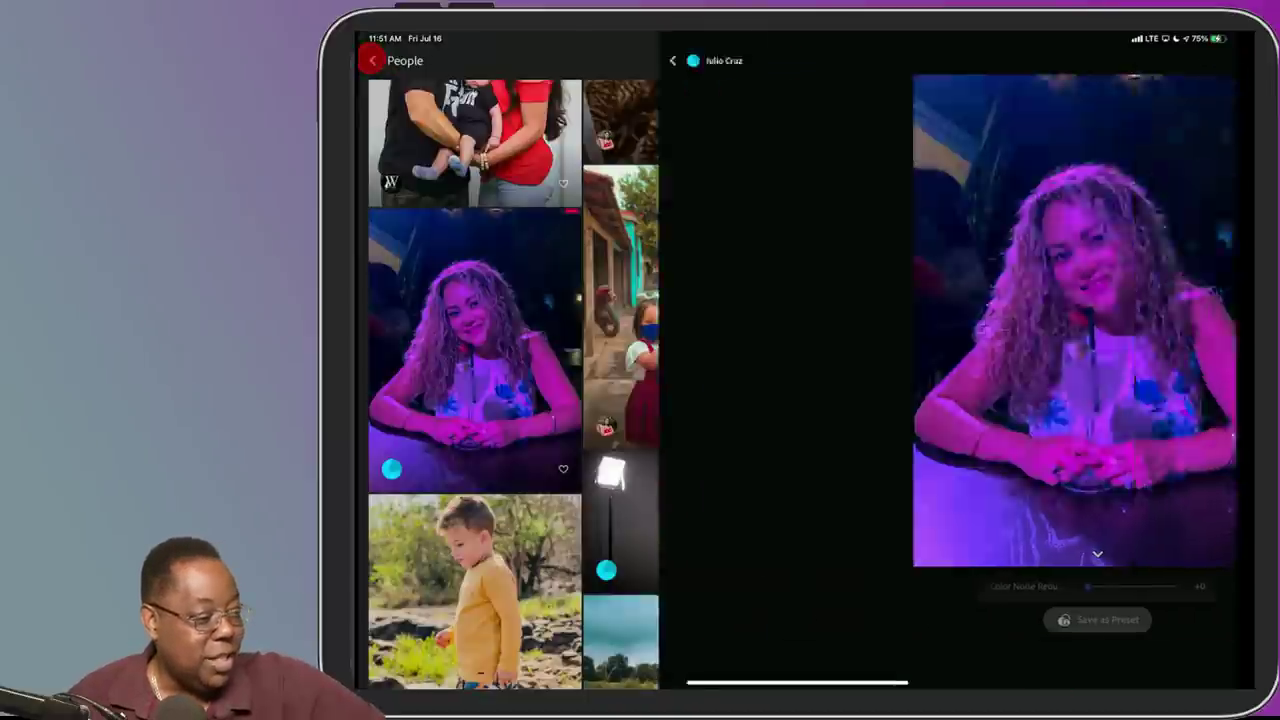
{"action": "scroll", "coordinate": [1000, 614], "scroll_direction": "down", "scroll_amount": 10}
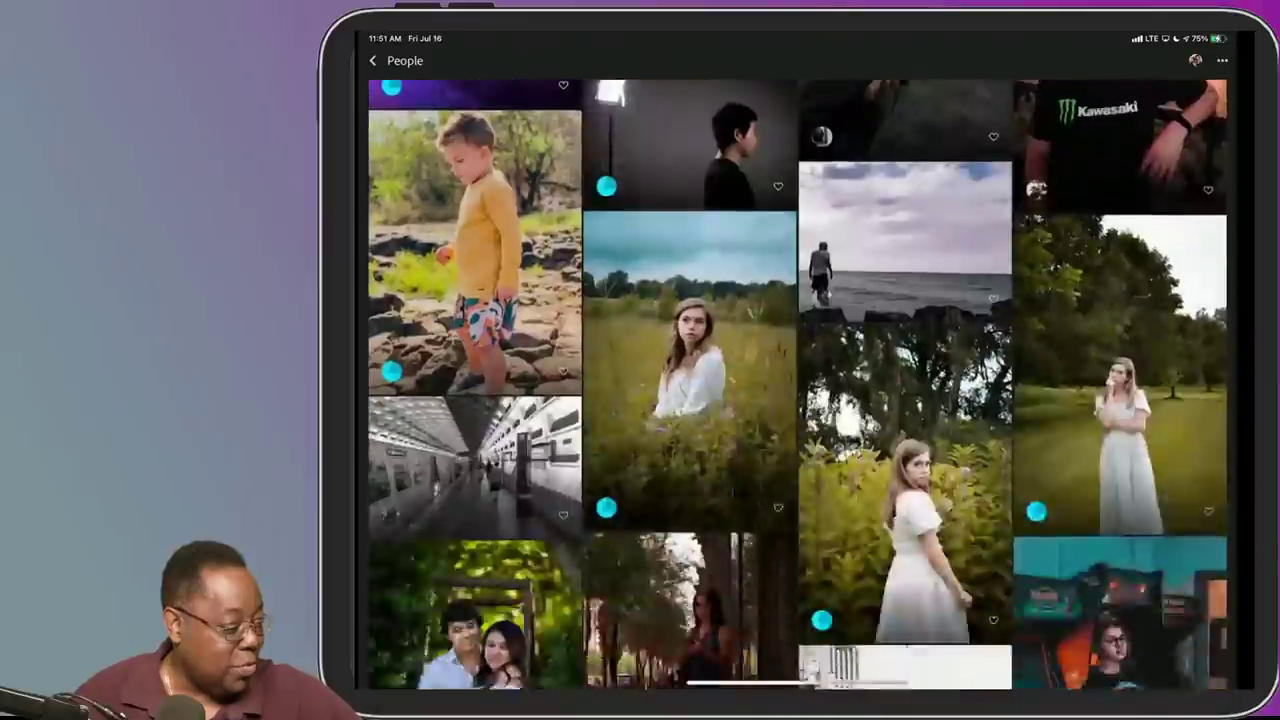
{"action": "scroll", "coordinate": [1037, 586], "scroll_direction": "down", "scroll_amount": 5}
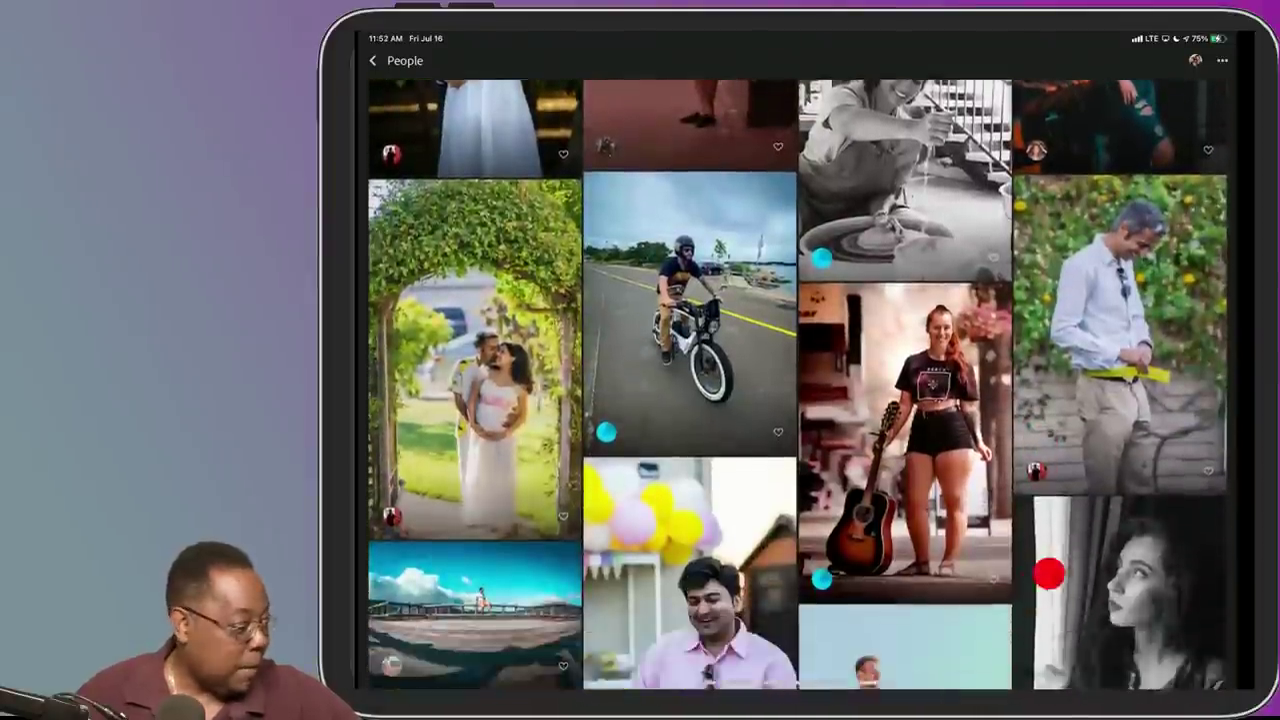
{"action": "scroll", "coordinate": [1030, 600], "scroll_direction": "up", "scroll_amount": 3}
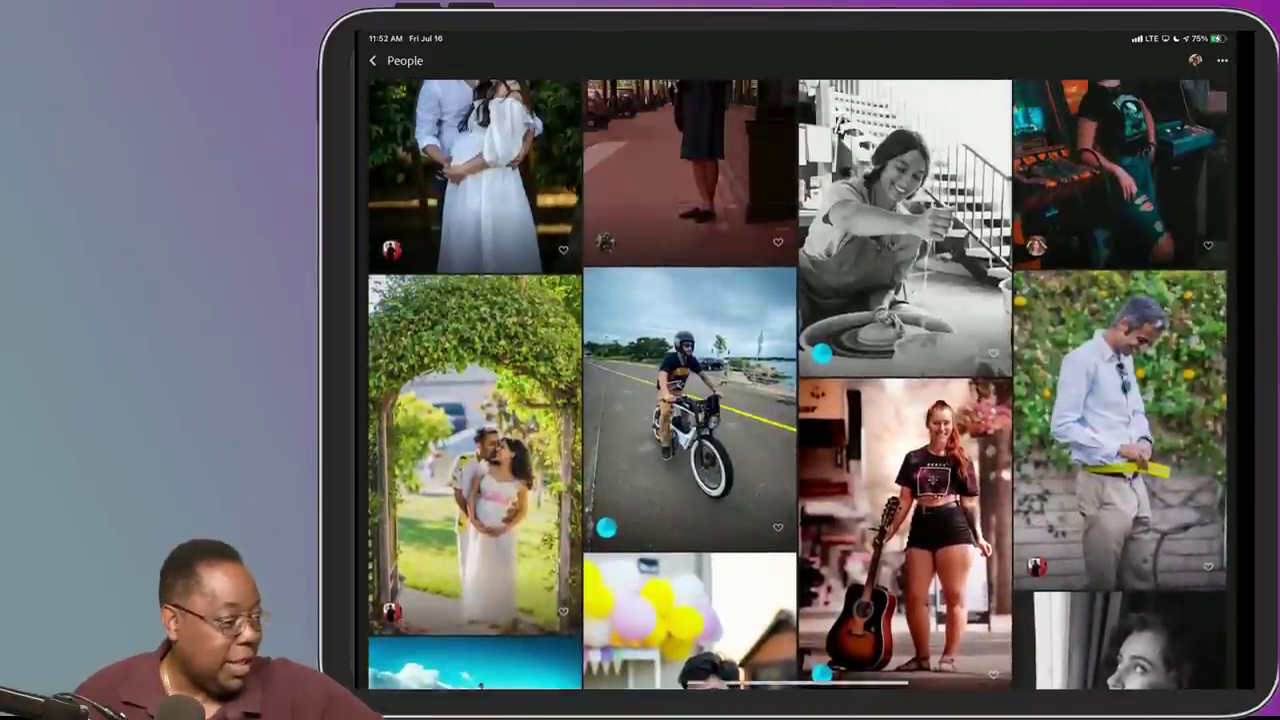
{"action": "left_click", "coordinate": [372, 60]}
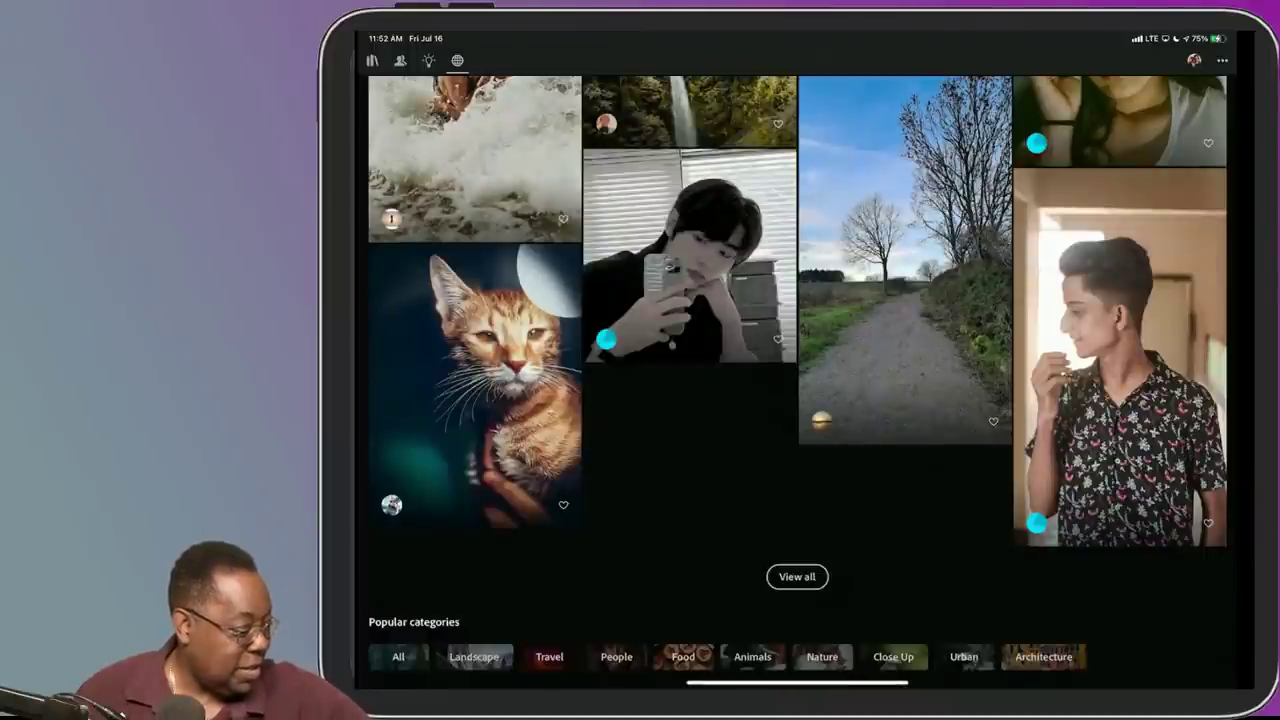
Step: Browse the Landscape category and open the orange lake-sunset photo in full view
{"action": "left_click", "coordinate": [482, 656]}
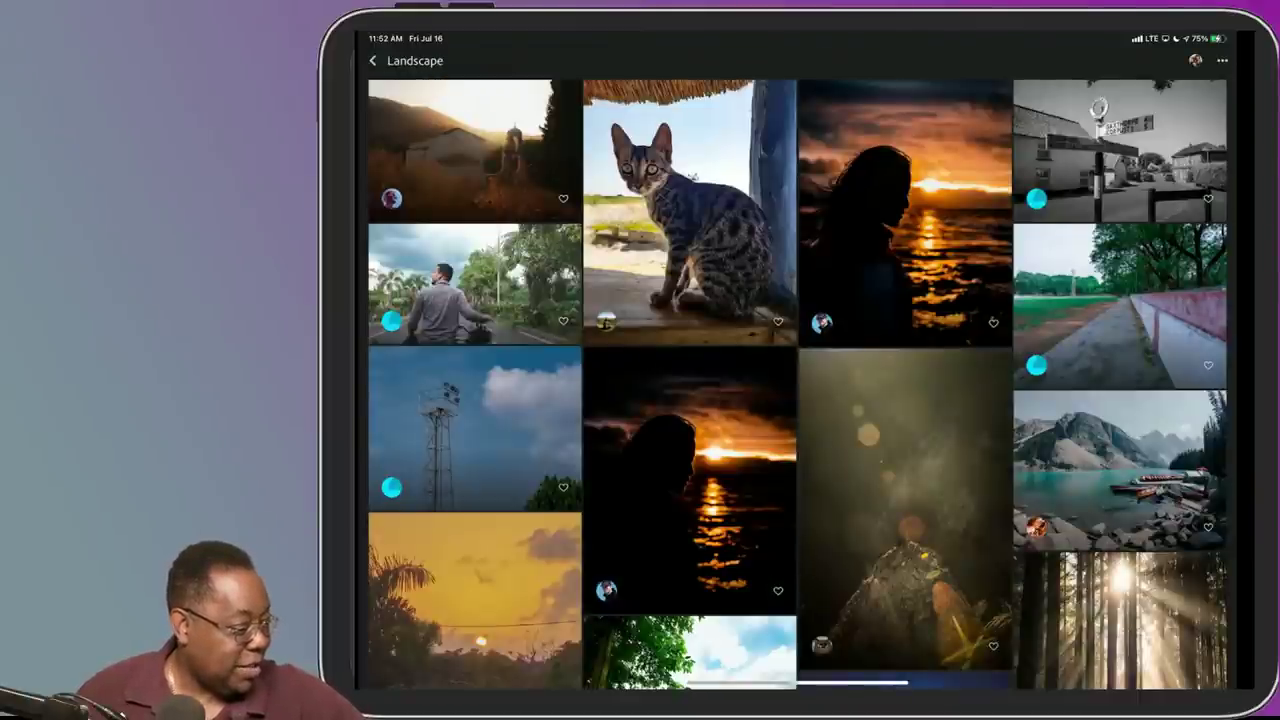
{"action": "scroll", "coordinate": [1094, 580], "scroll_direction": "down", "scroll_amount": 5}
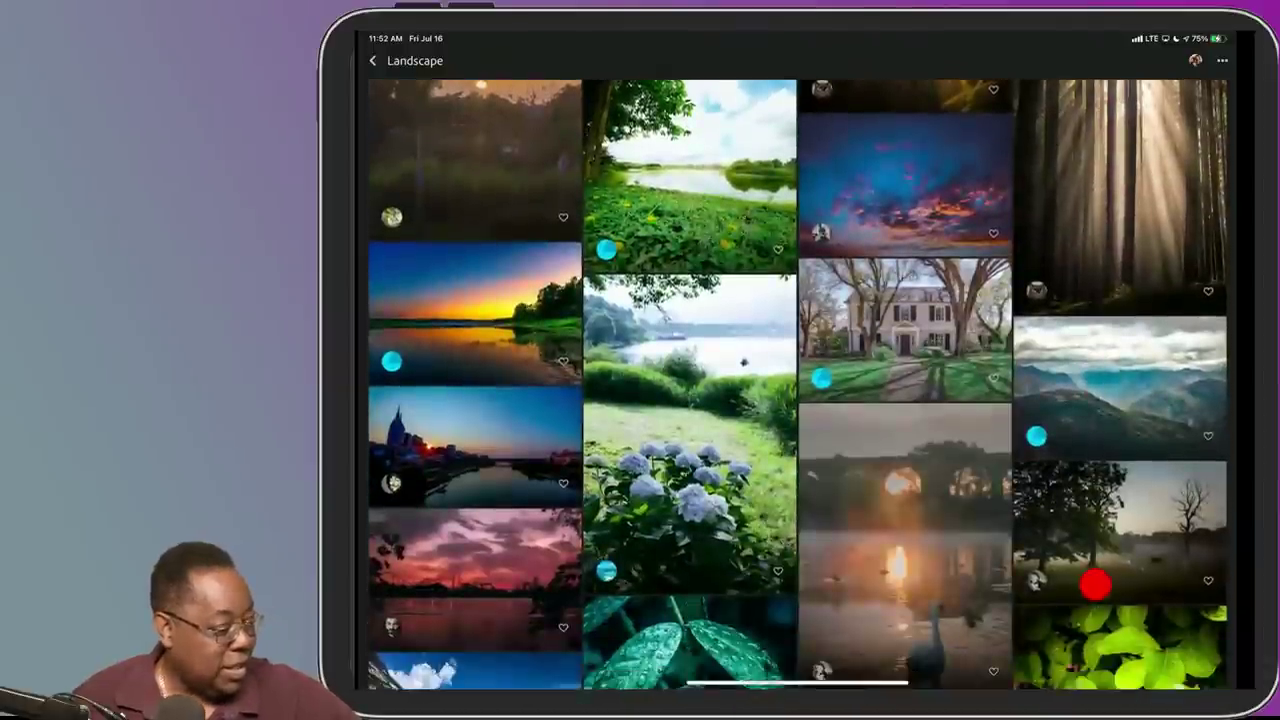
{"action": "scroll", "coordinate": [1094, 583], "scroll_direction": "down", "scroll_amount": 3}
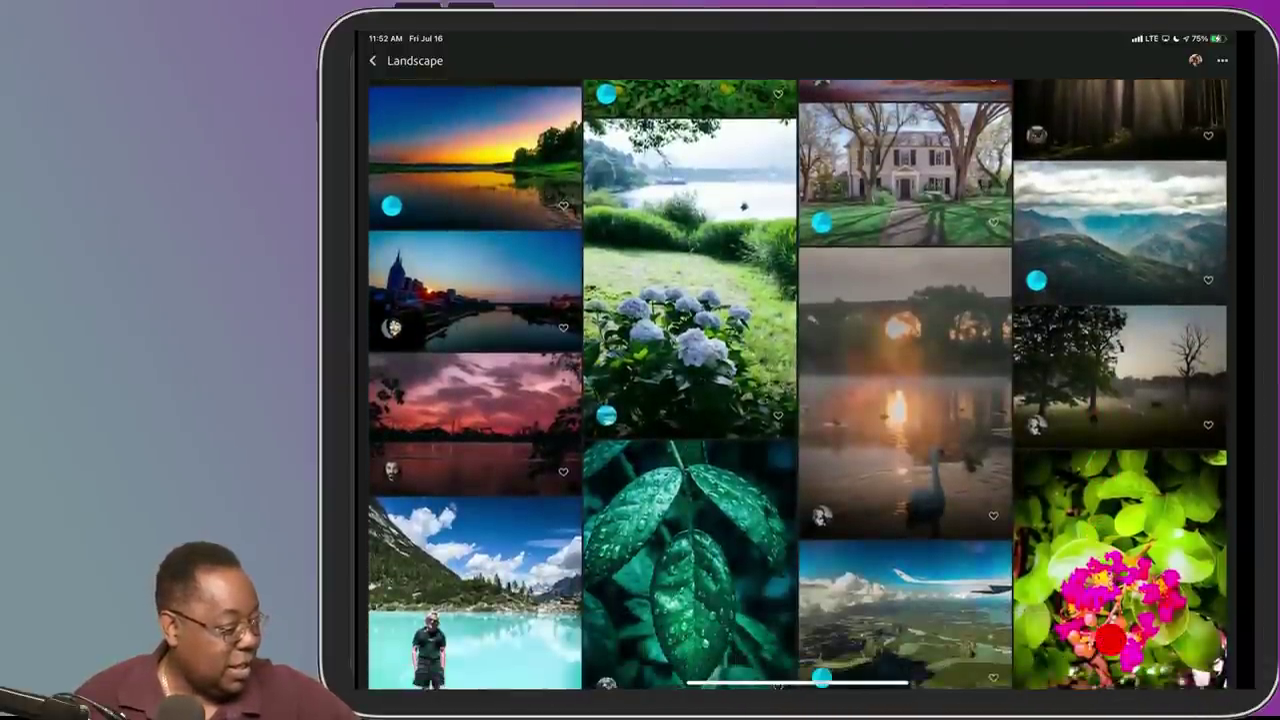
{"action": "scroll", "coordinate": [1108, 638], "scroll_direction": "down", "scroll_amount": 3}
{"action": "scroll", "coordinate": [1108, 638], "scroll_direction": "up", "scroll_amount": 2}
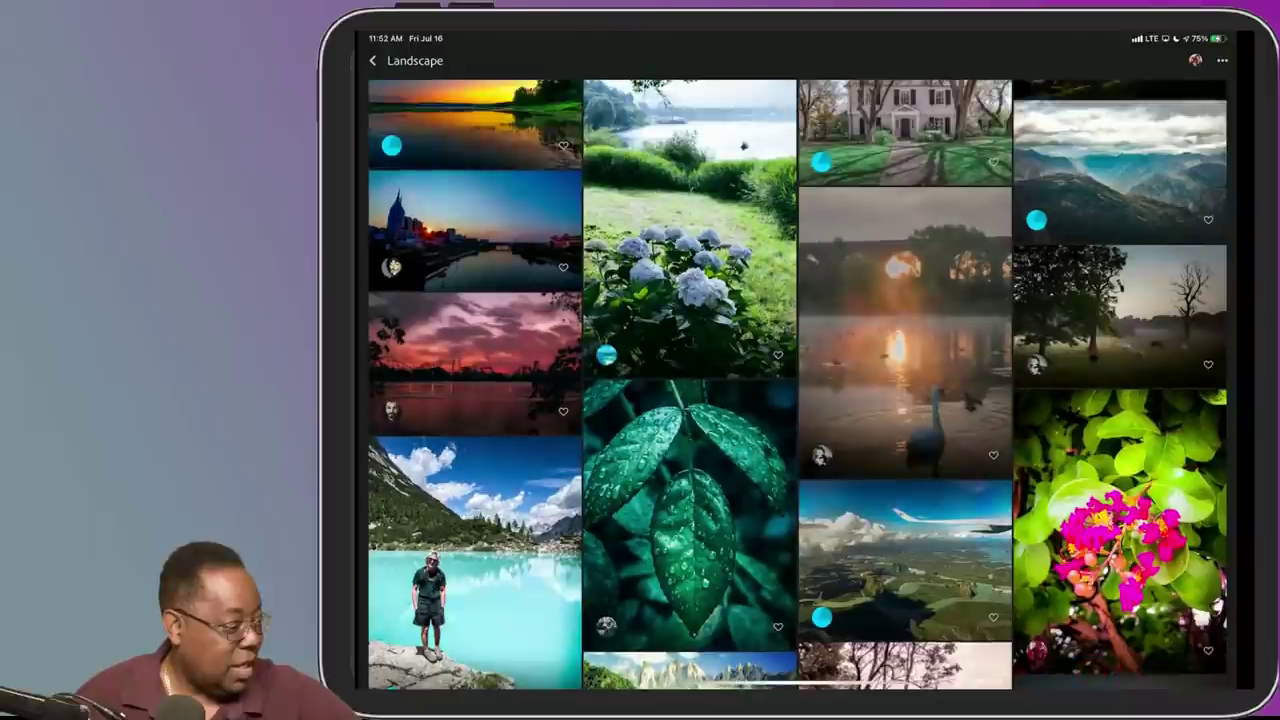
{"action": "scroll", "coordinate": [1100, 645], "scroll_direction": "up", "scroll_amount": 3}
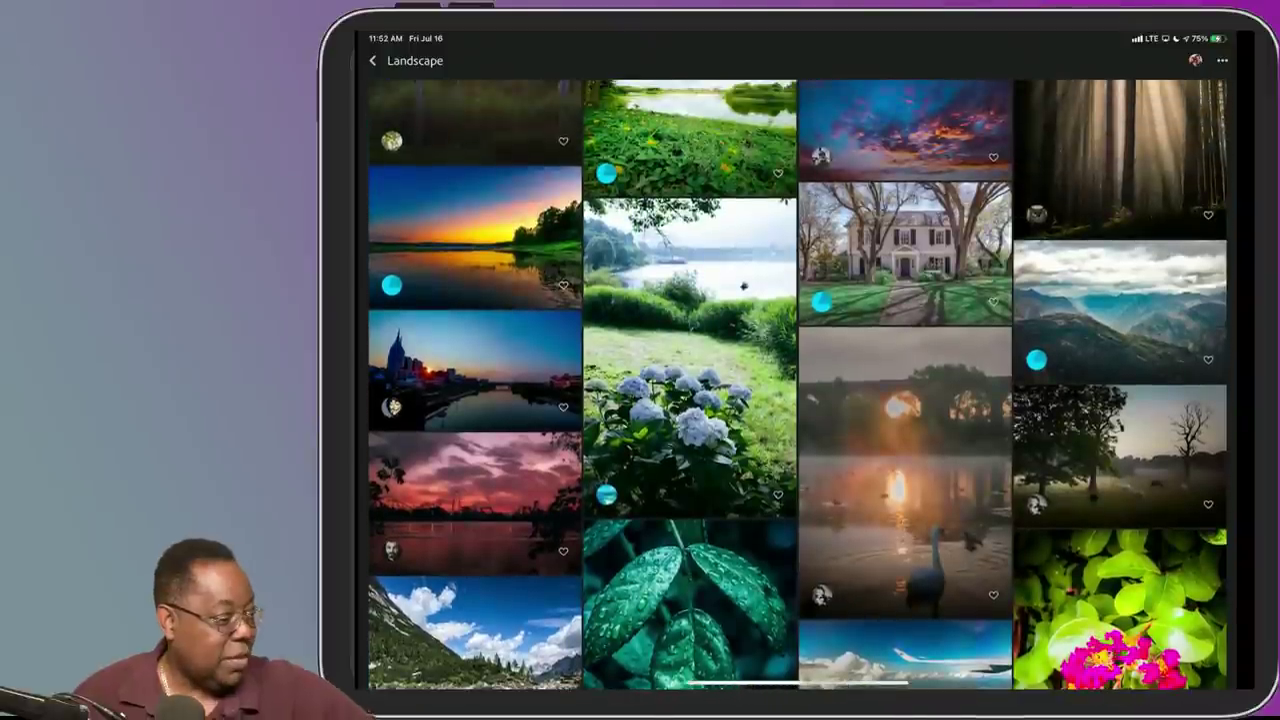
{"action": "left_click", "coordinate": [488, 252]}
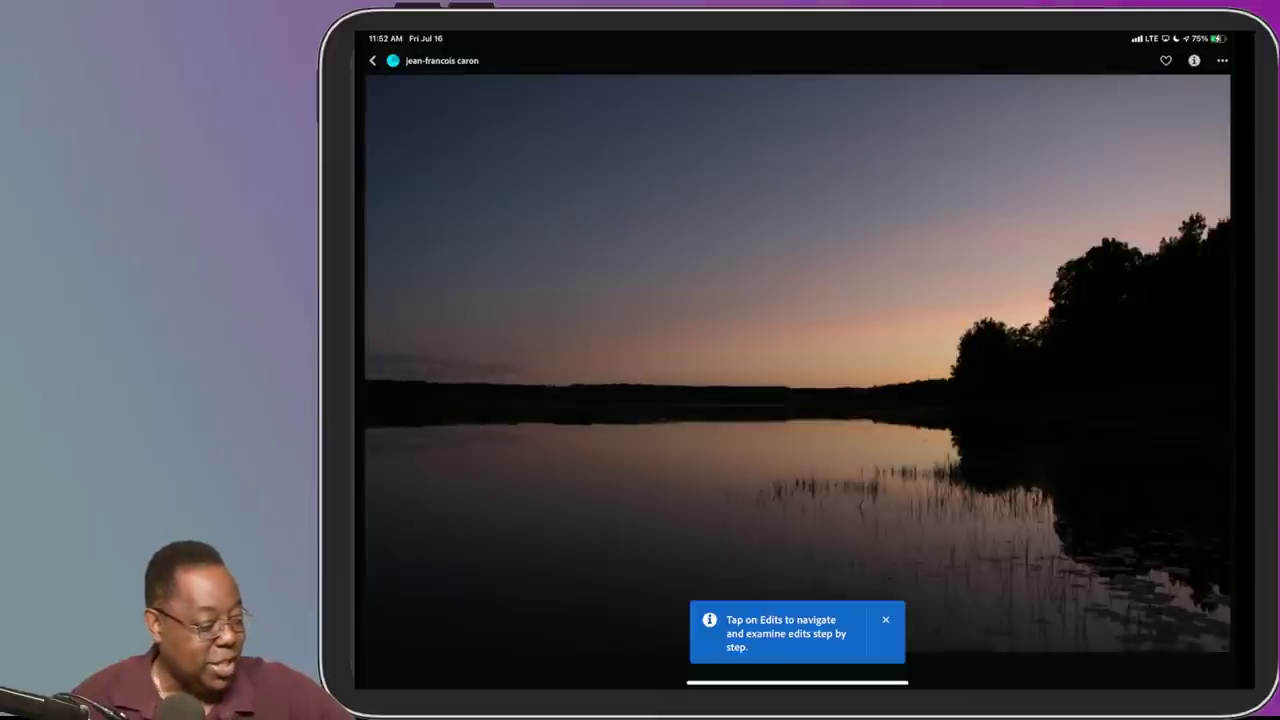
Step: Dismiss the Edits tip and save the sunset photo's edits as a user preset
{"action": "left_click", "coordinate": [885, 619]}
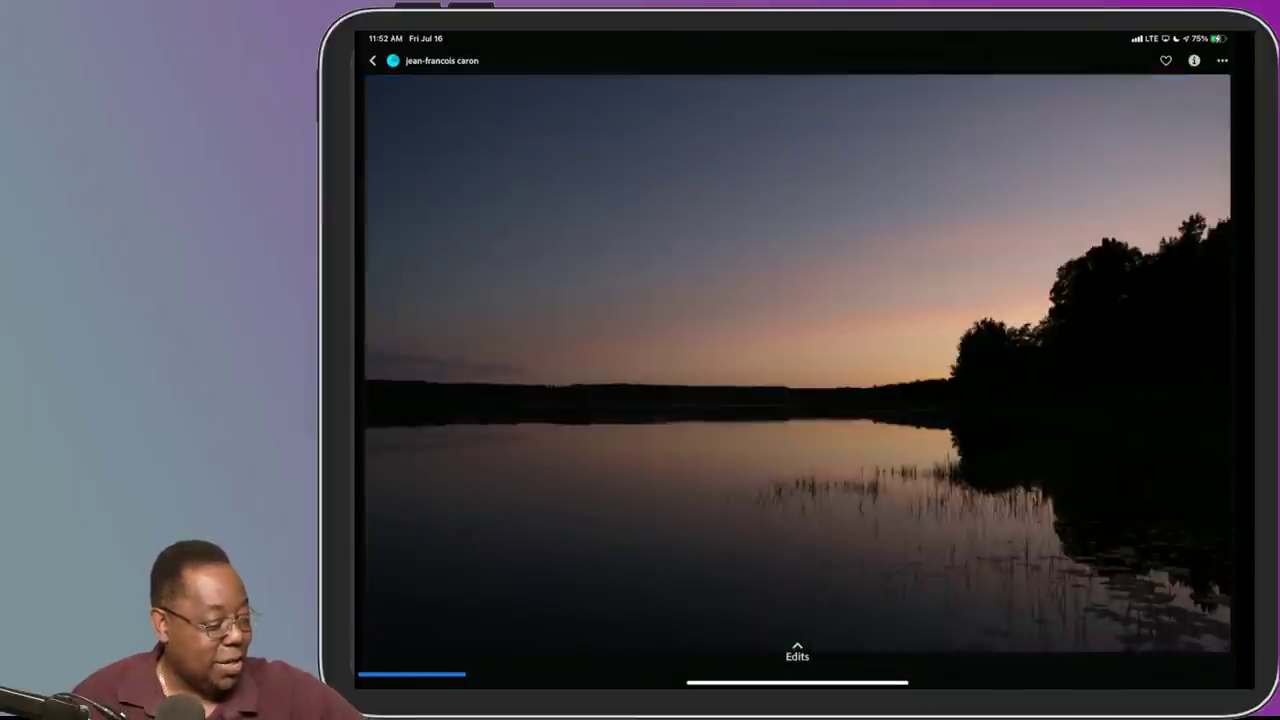
{"action": "left_click", "coordinate": [792, 648]}
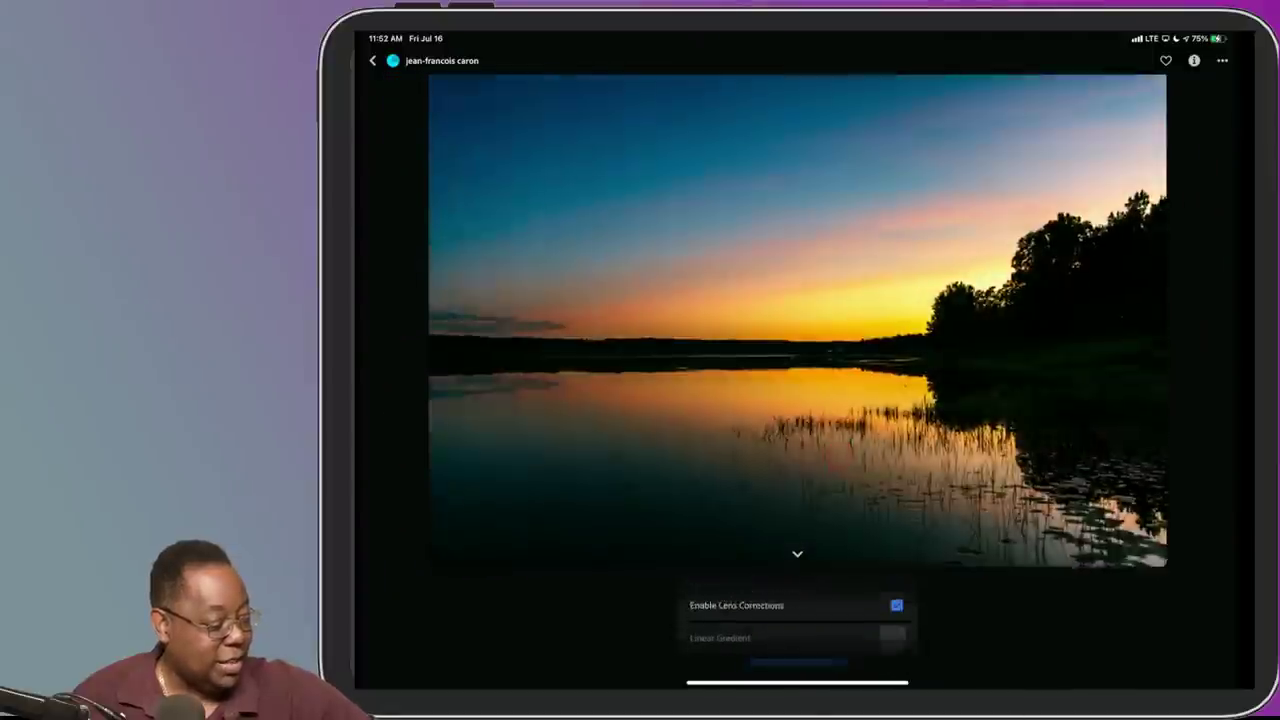
{"action": "left_click", "coordinate": [797, 619]}
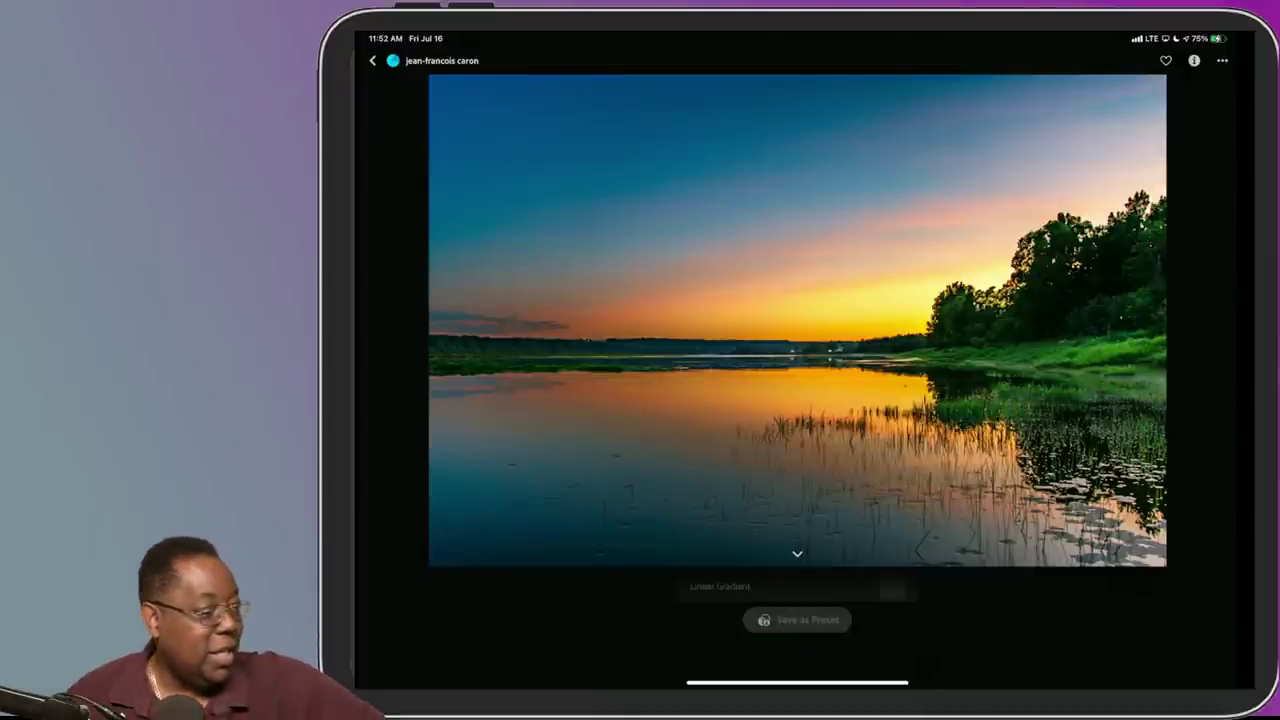
Step: Navigate back through the Landscape grid to the Discover For you feed
{"action": "left_click", "coordinate": [372, 60]}
{"action": "left_click", "coordinate": [372, 60]}
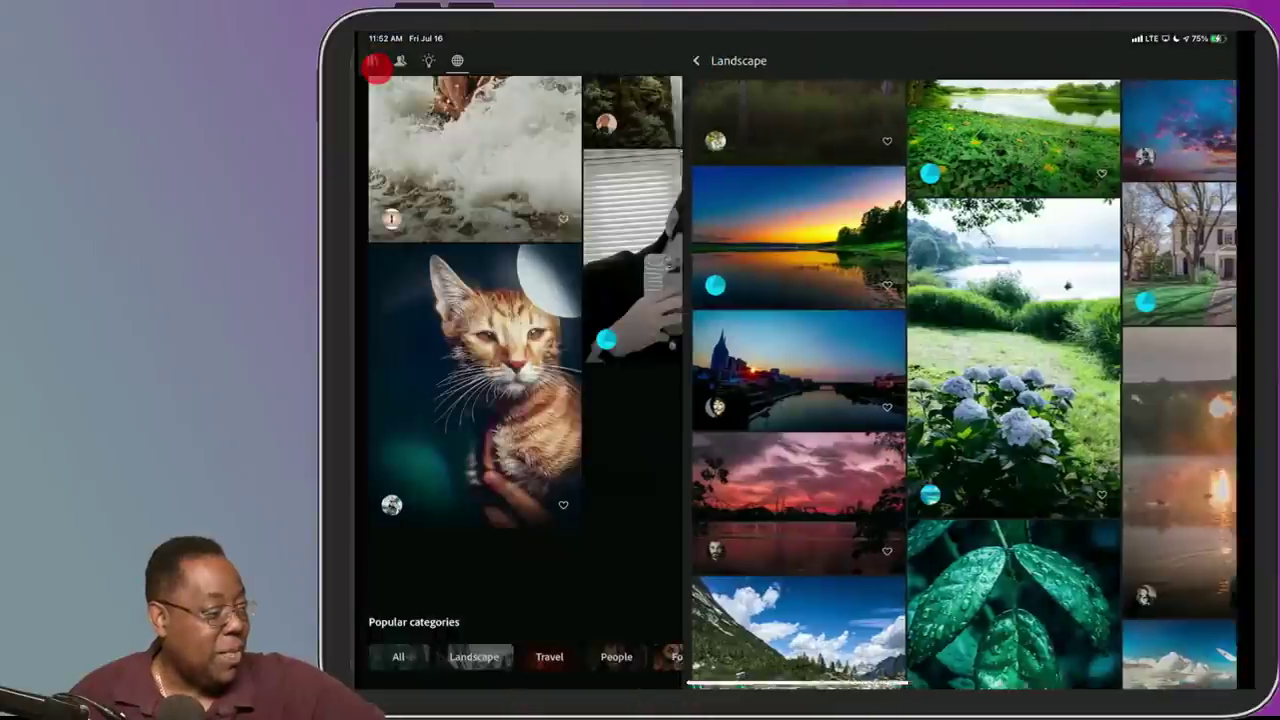
{"action": "left_click", "coordinate": [372, 60]}
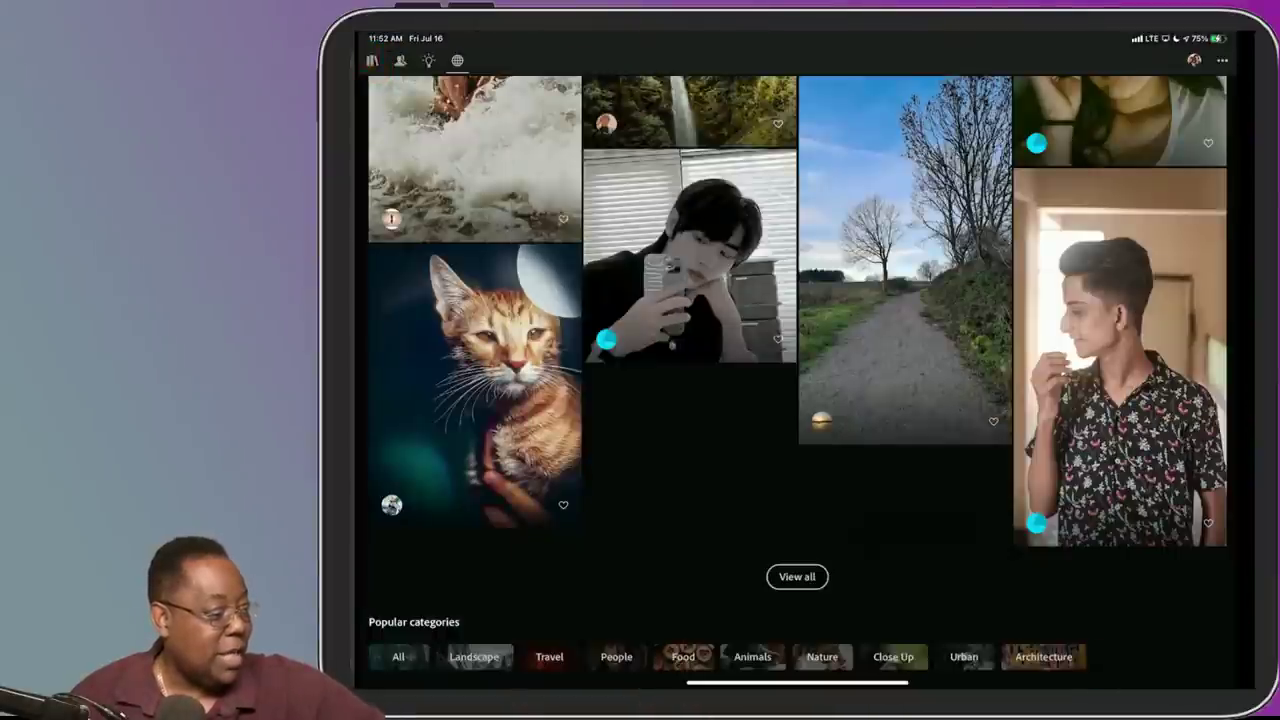
{"action": "left_click", "coordinate": [373, 52]}
{"action": "left_click", "coordinate": [374, 63]}
{"action": "left_click", "coordinate": [373, 62]}
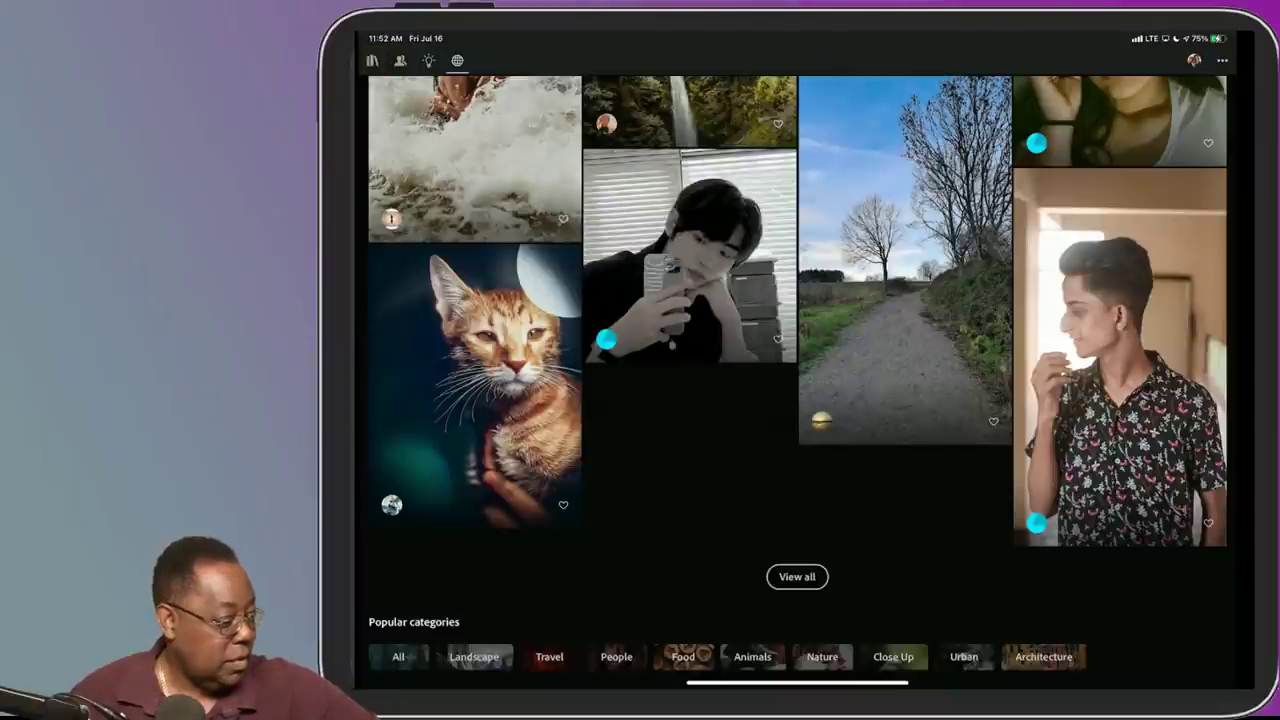
{"action": "left_click", "coordinate": [377, 56]}
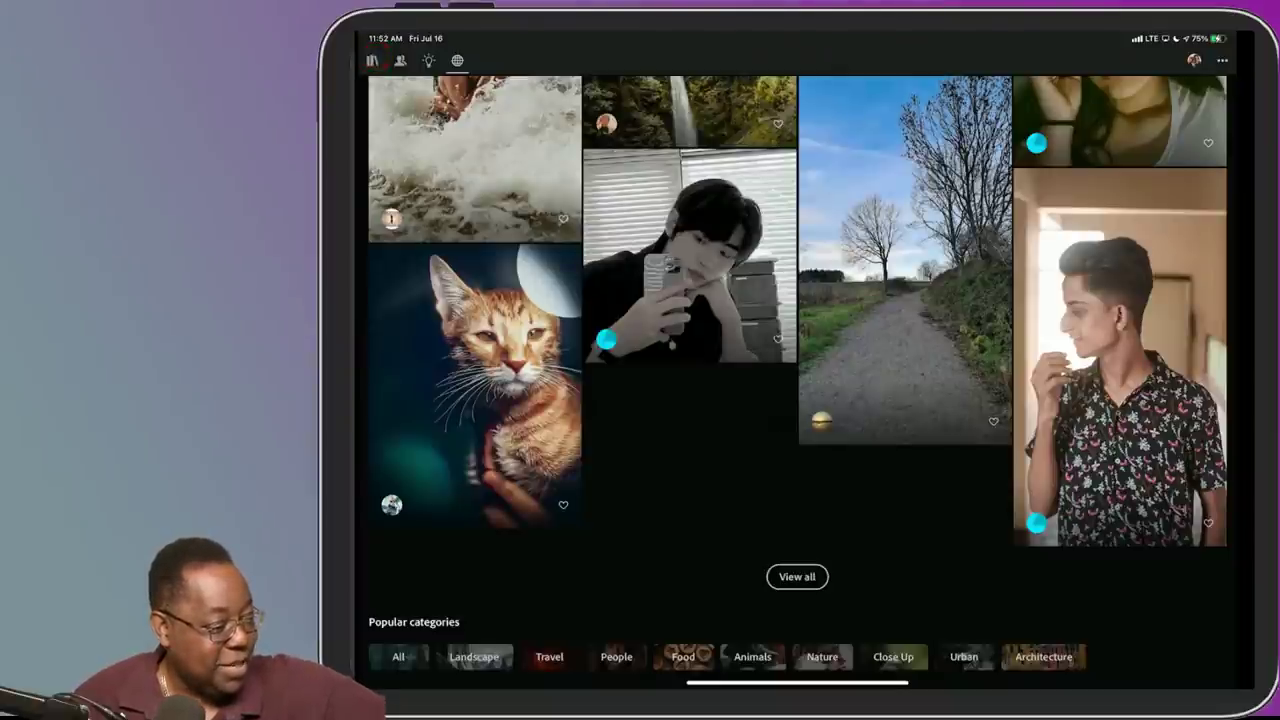
{"action": "left_click", "coordinate": [375, 50]}
{"action": "left_click", "coordinate": [428, 56]}
{"action": "left_click_drag", "start_coordinate": [735, 247], "coordinate": [676, 450]}
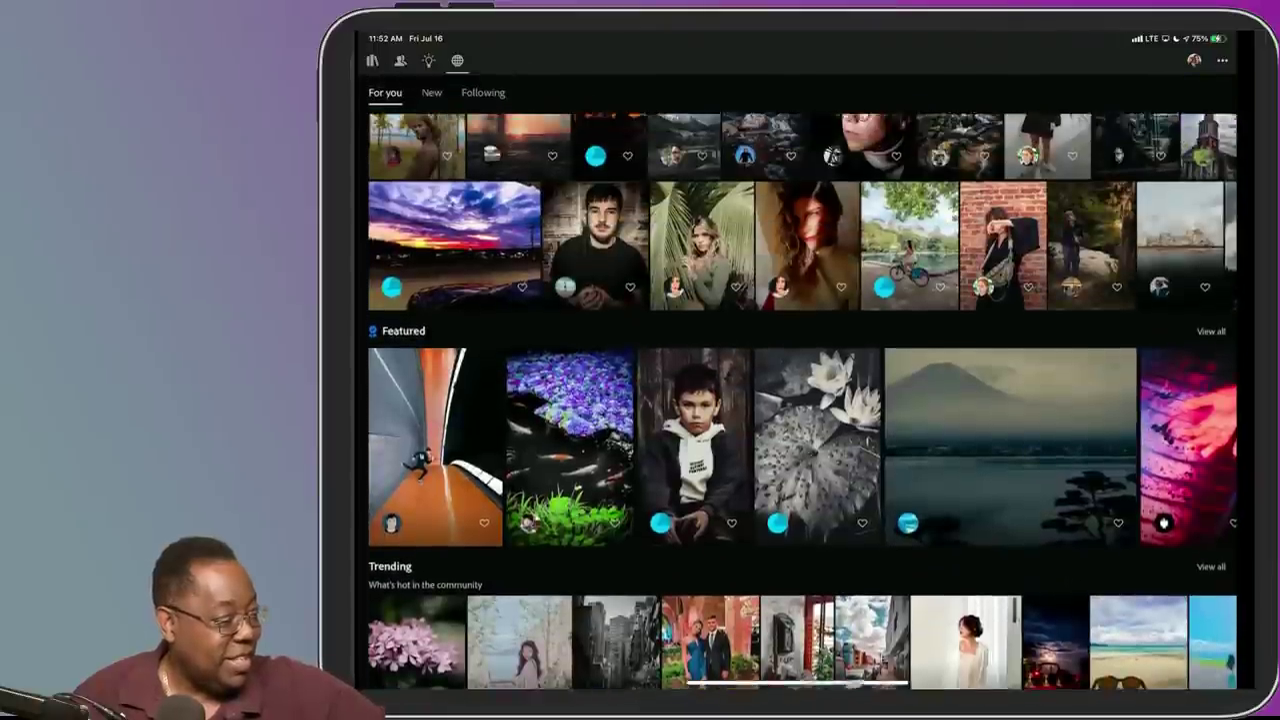
{"action": "left_click", "coordinate": [408, 66]}
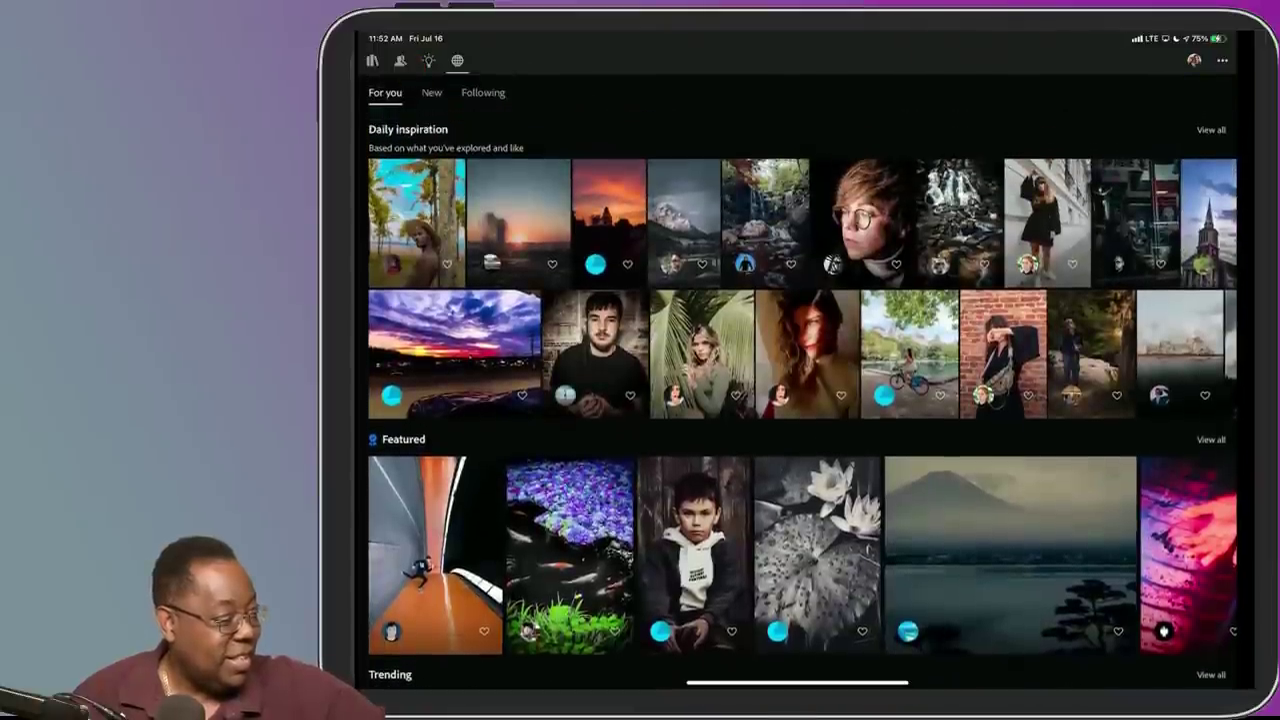
{"action": "left_click", "coordinate": [406, 63]}
{"action": "left_click", "coordinate": [457, 57]}
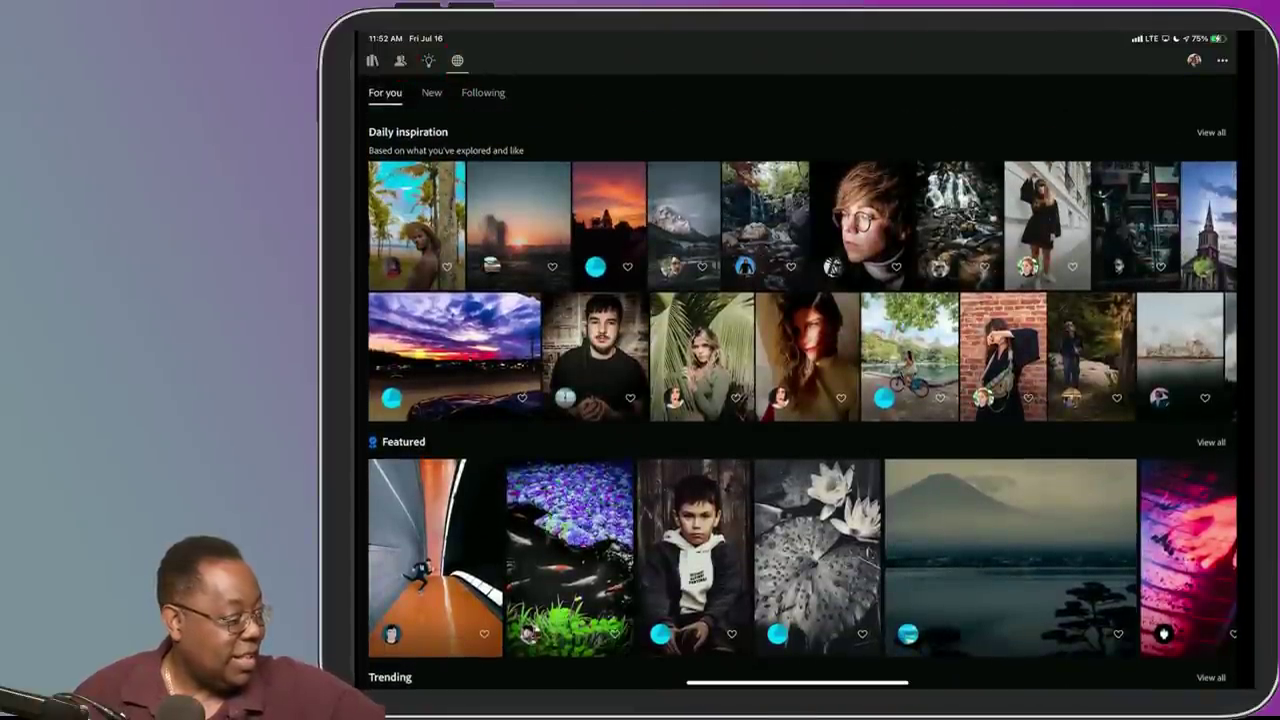
{"action": "left_click", "coordinate": [402, 677]}
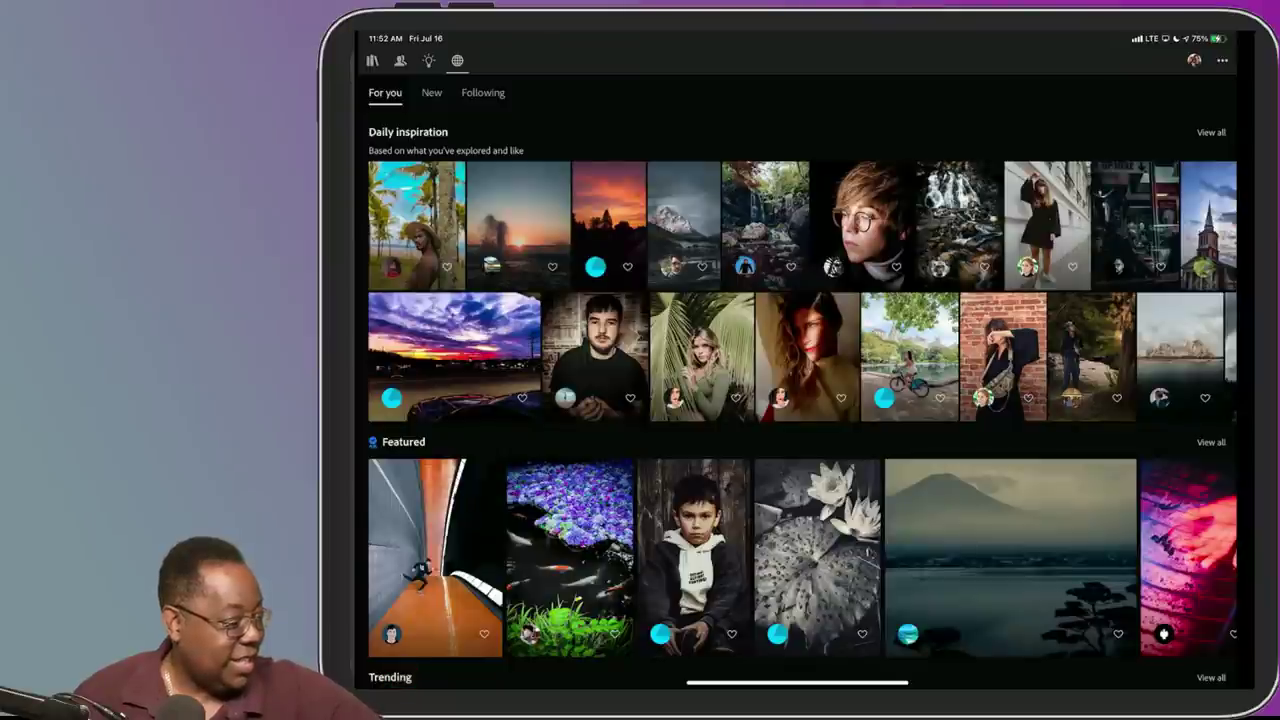
{"action": "left_click", "coordinate": [374, 62]}
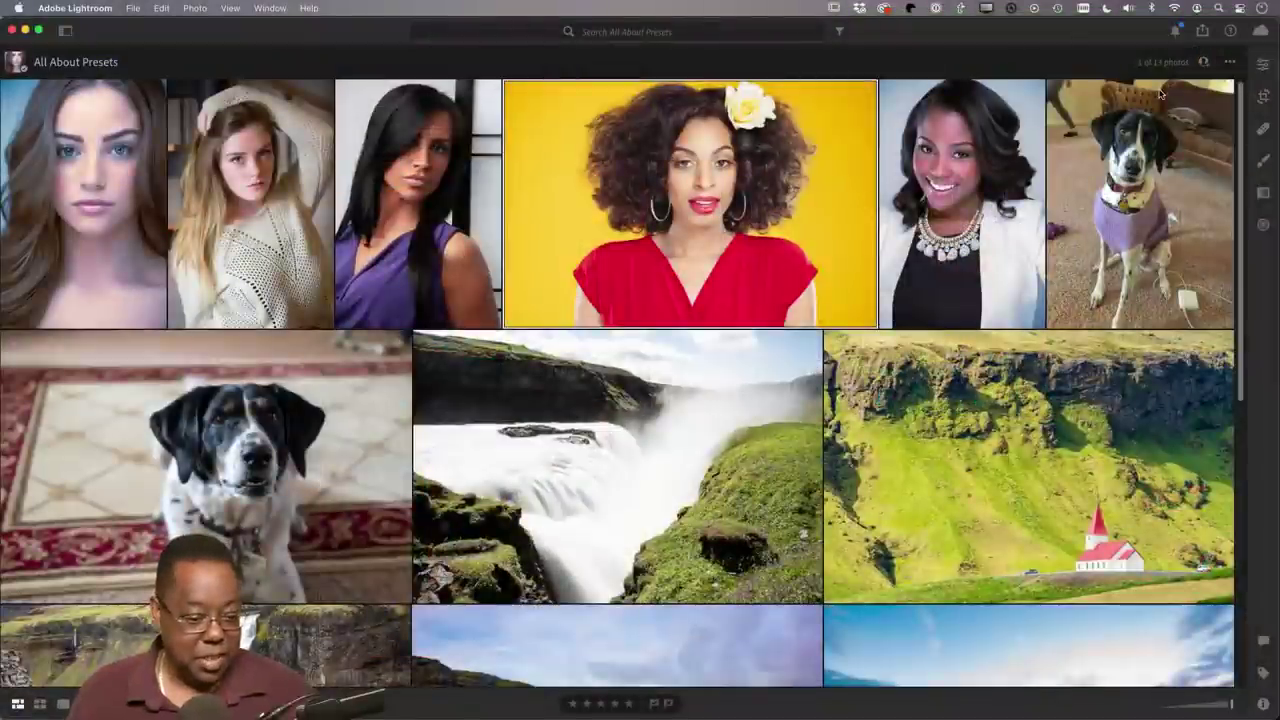
Step: Show the navigation sidebar and glance at the Learn and Discover pages
{"action": "scroll", "coordinate": [1160, 93], "scroll_direction": "down", "scroll_amount": 3}
{"action": "scroll", "coordinate": [1113, 290], "scroll_direction": "up", "scroll_amount": 3}
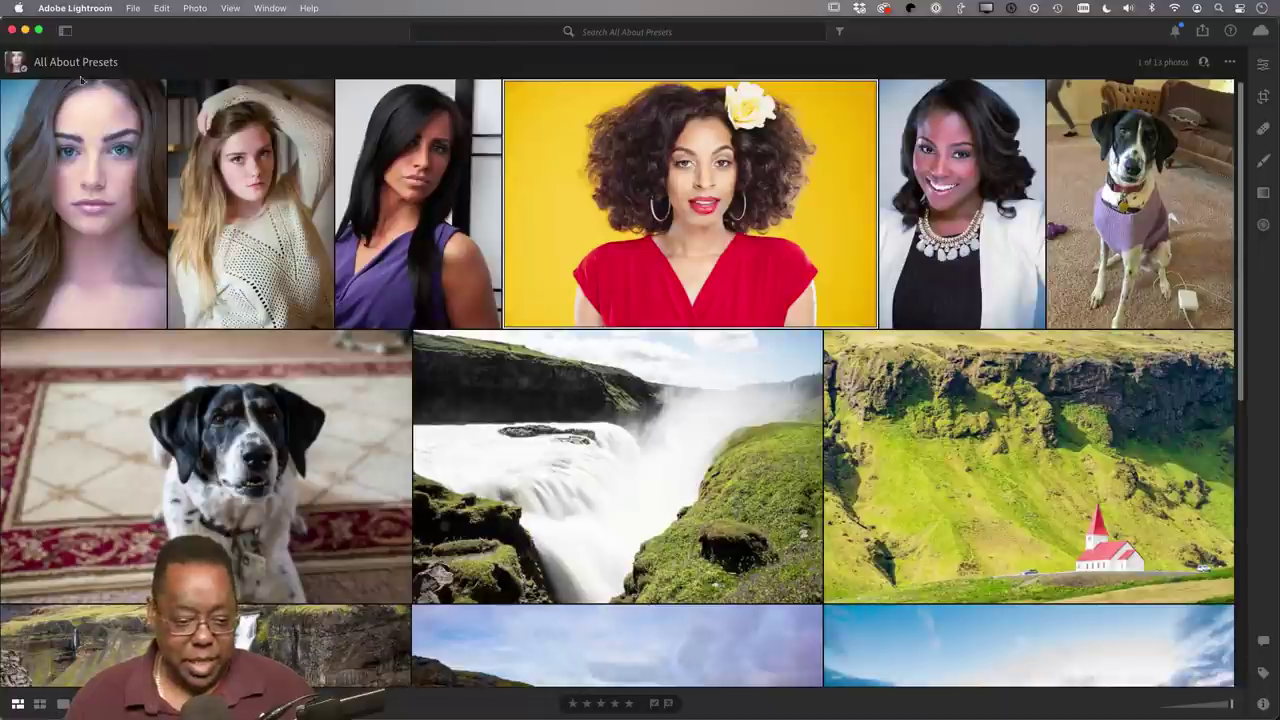
{"action": "left_click", "coordinate": [65, 32]}
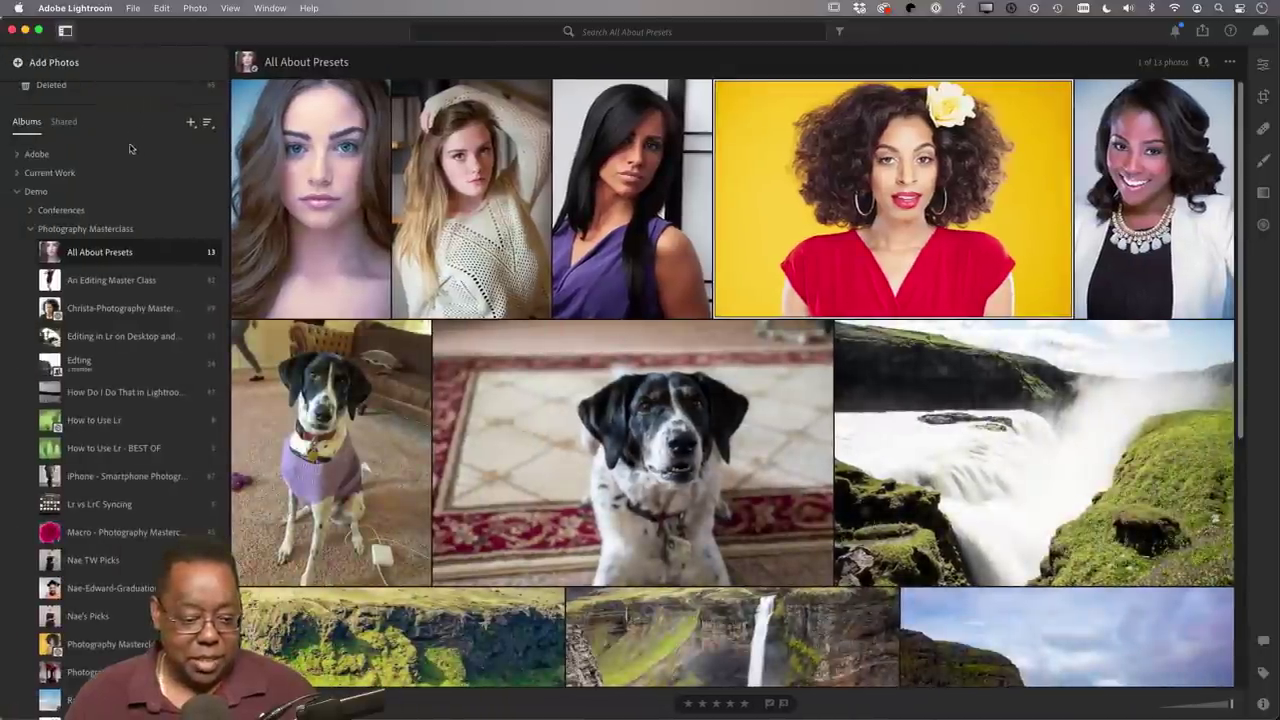
{"action": "scroll", "coordinate": [129, 149], "scroll_direction": "up", "scroll_amount": 4}
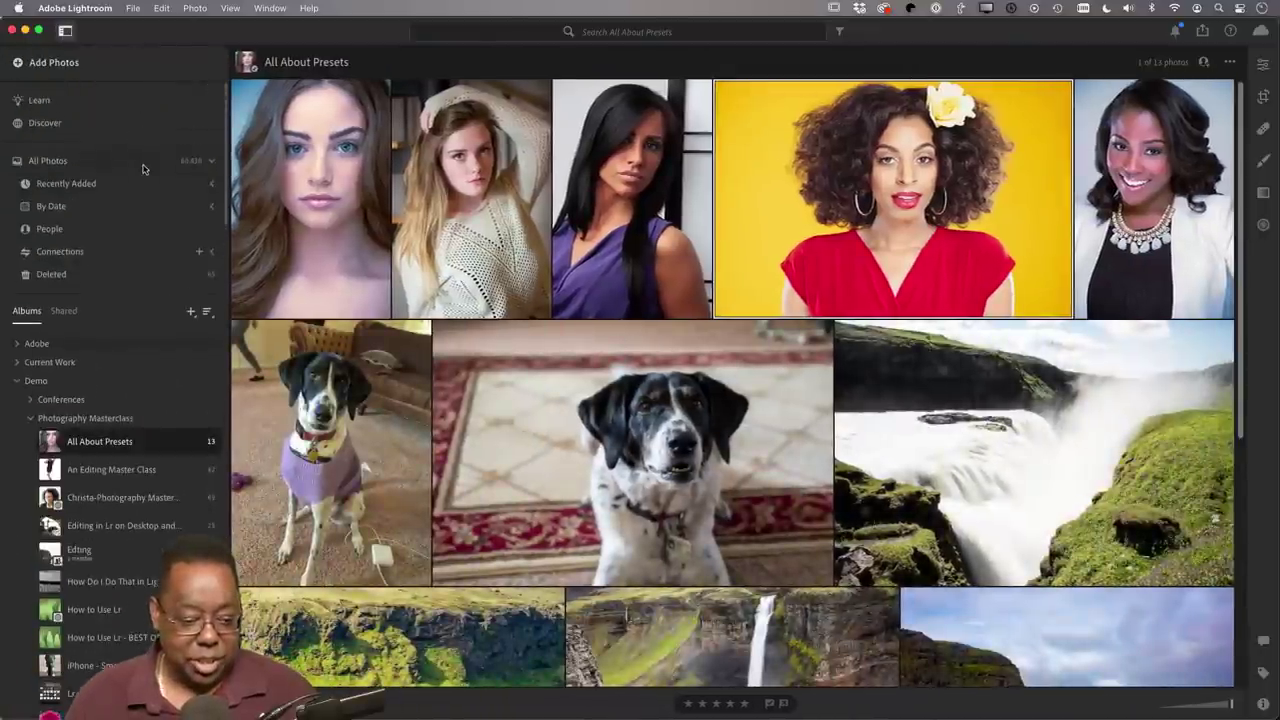
{"action": "left_click", "coordinate": [37, 101]}
{"action": "left_click", "coordinate": [35, 126]}
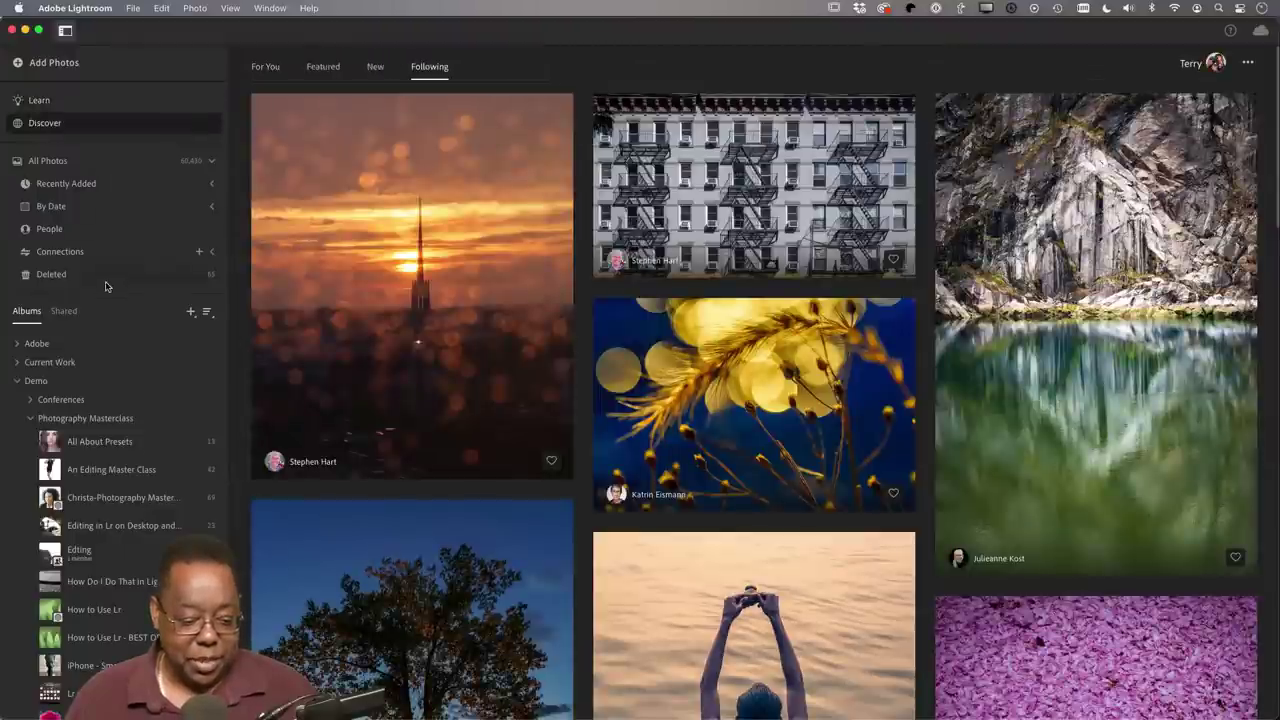
Step: Open the blonde portrait from the All About Presets album in the Edit panel
{"action": "left_click", "coordinate": [108, 445]}
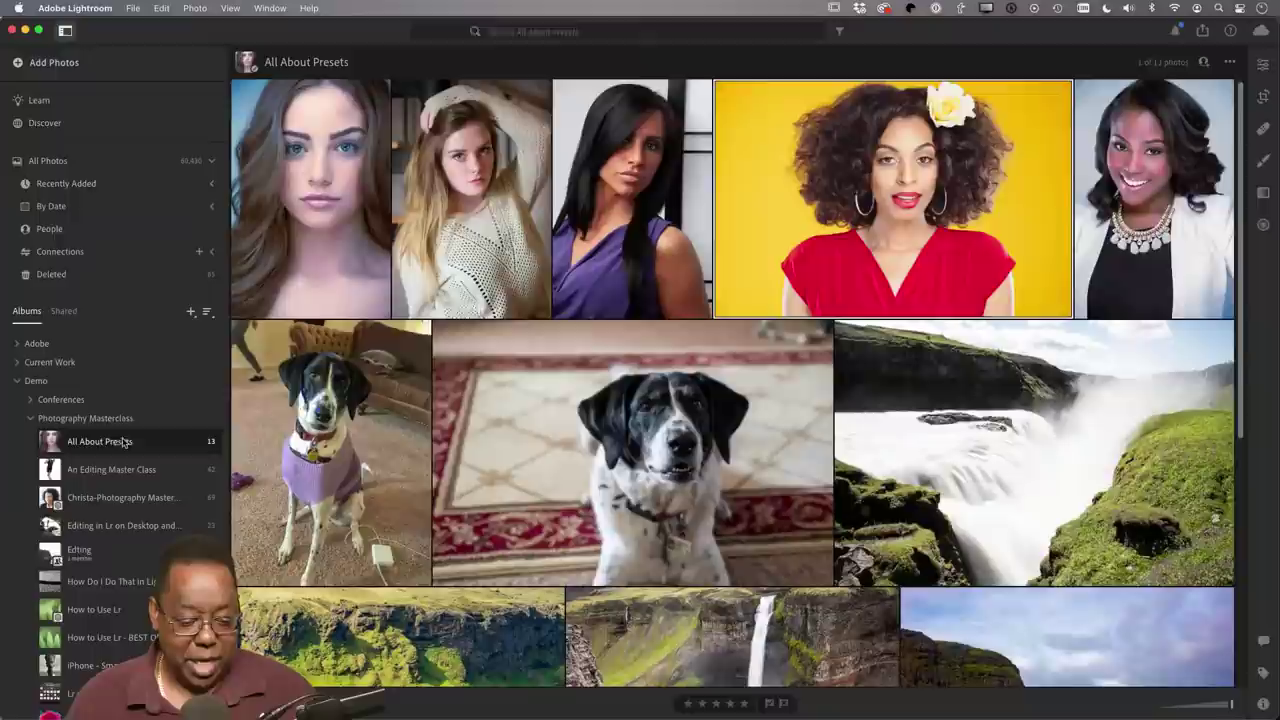
{"action": "left_click", "coordinate": [463, 281]}
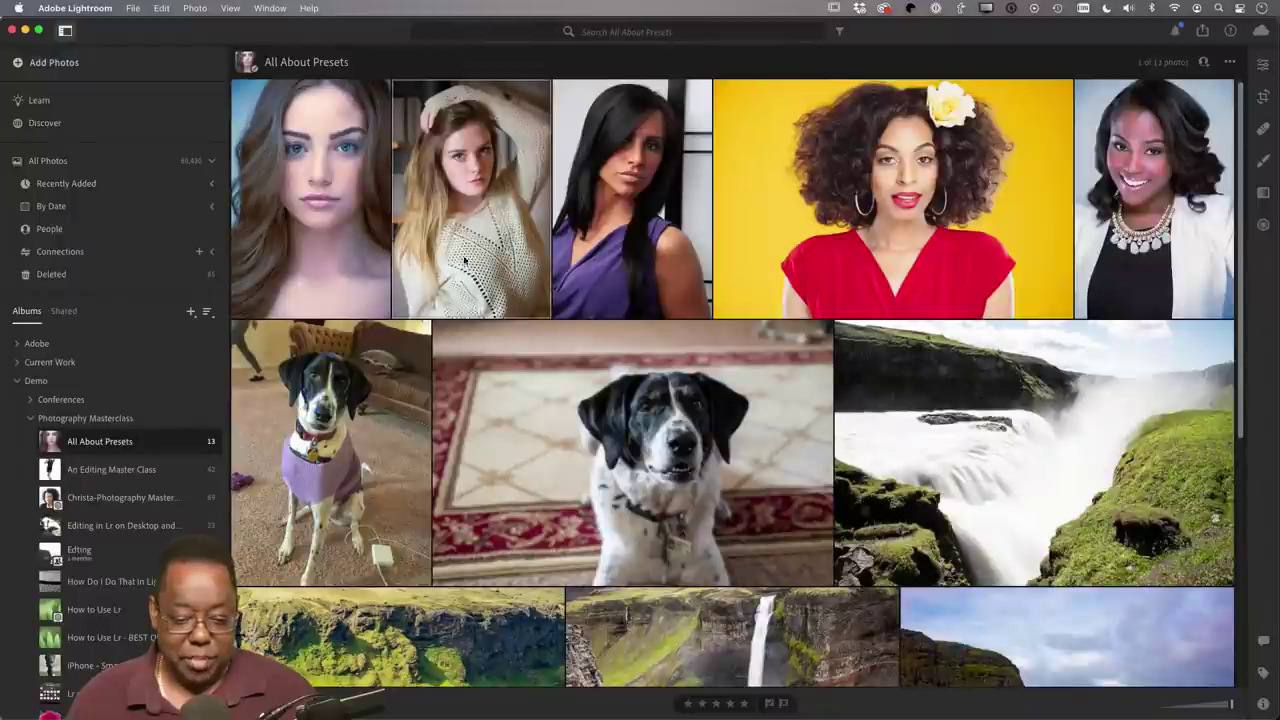
{"action": "left_click", "coordinate": [1263, 64]}
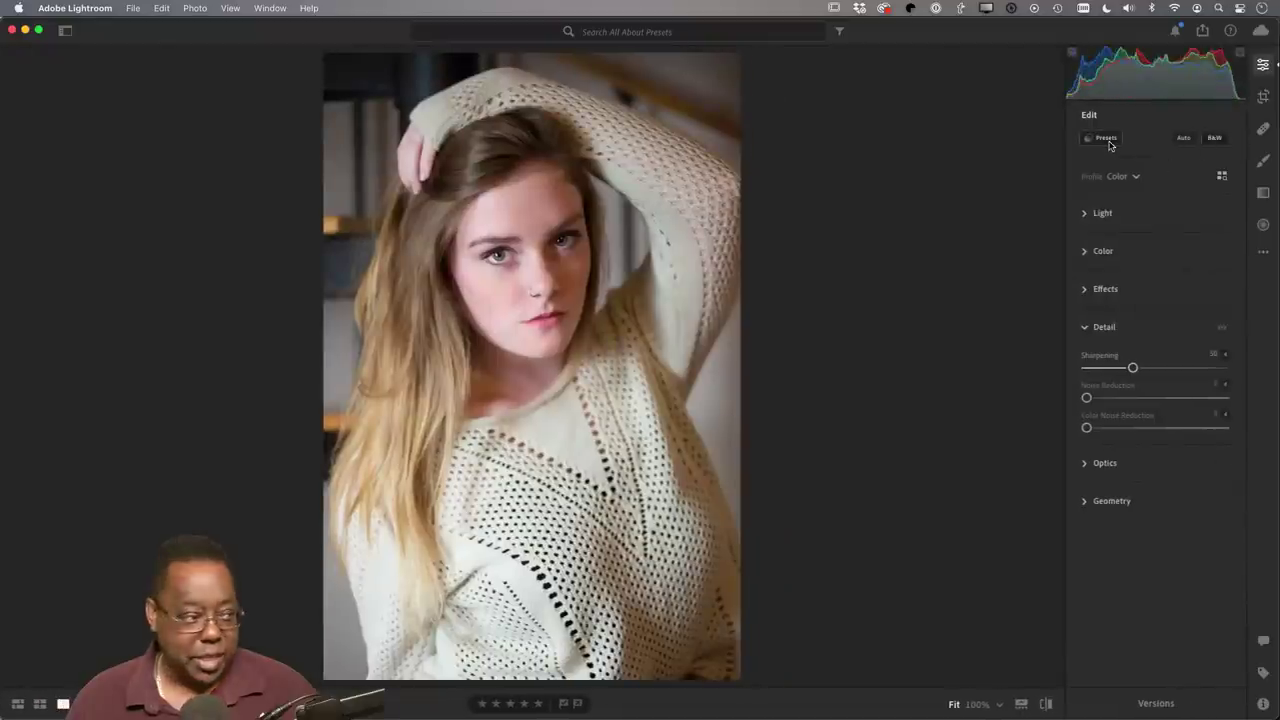
Step: Under Saved Presets, try Graceful Swans on the blonde portrait and finish with My baby applied
{"action": "left_click", "coordinate": [1104, 138]}
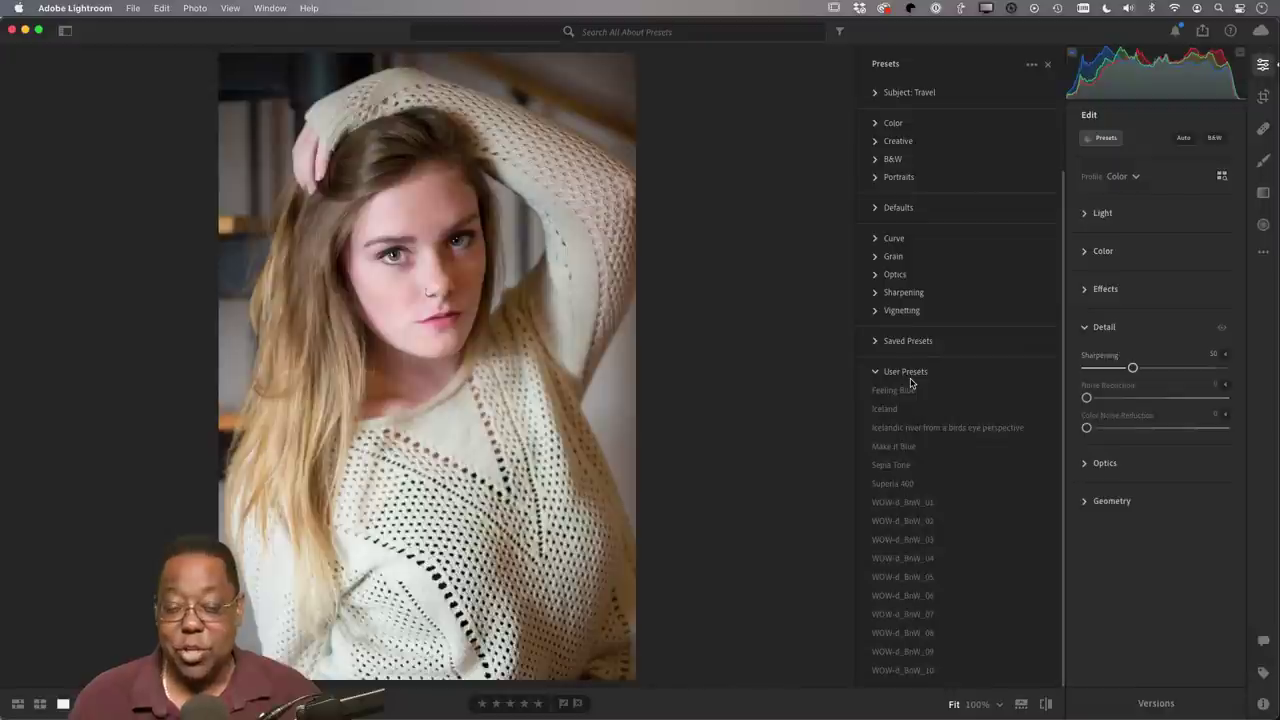
{"action": "left_click", "coordinate": [877, 371]}
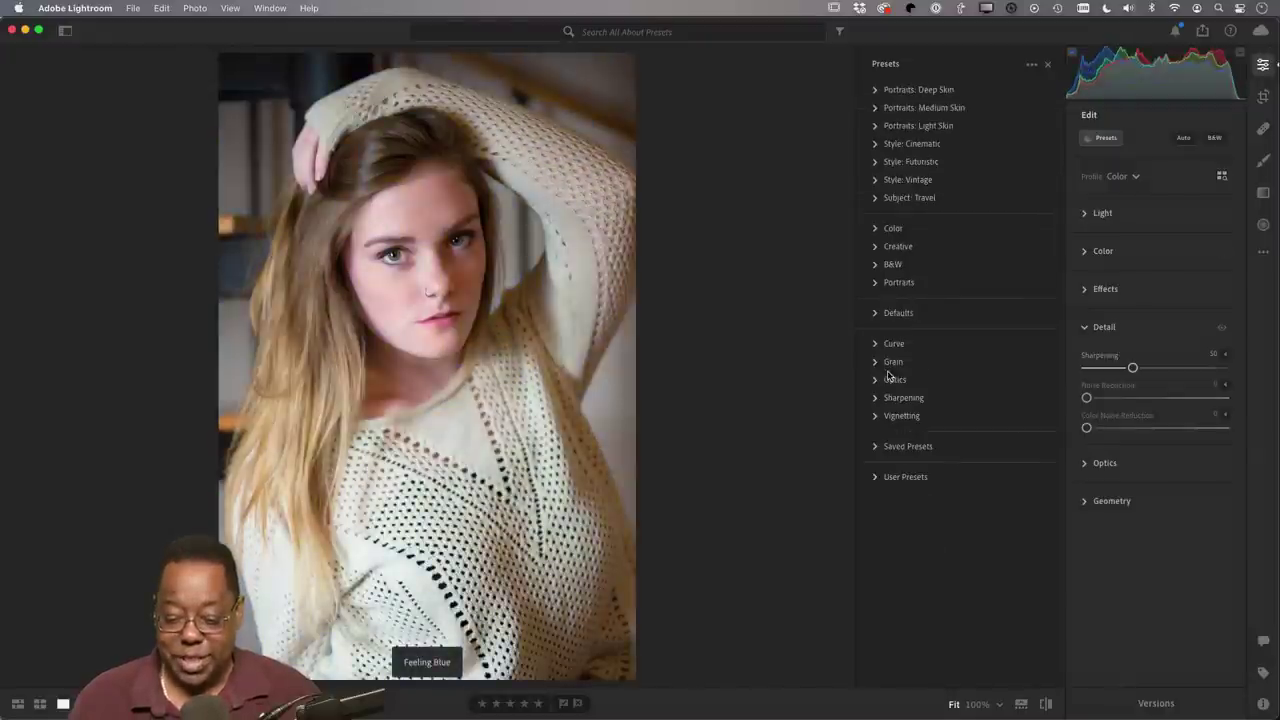
{"action": "left_click", "coordinate": [875, 447]}
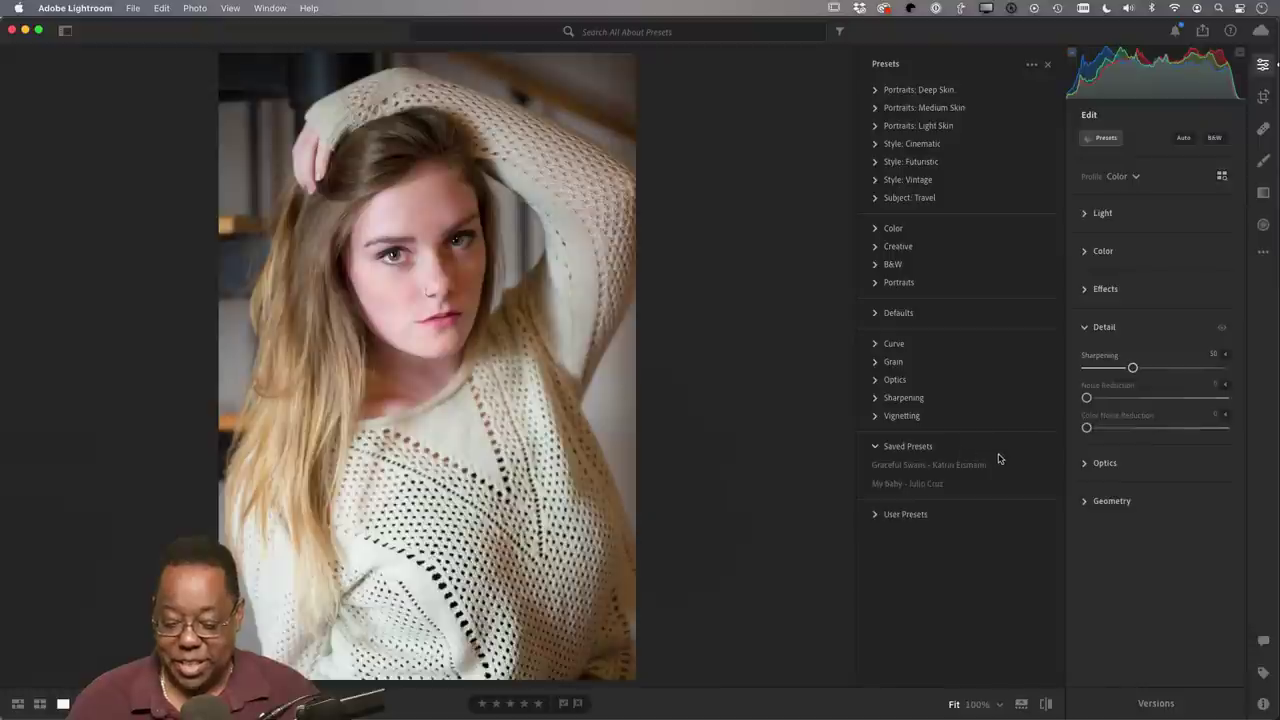
{"action": "left_click", "coordinate": [927, 486]}
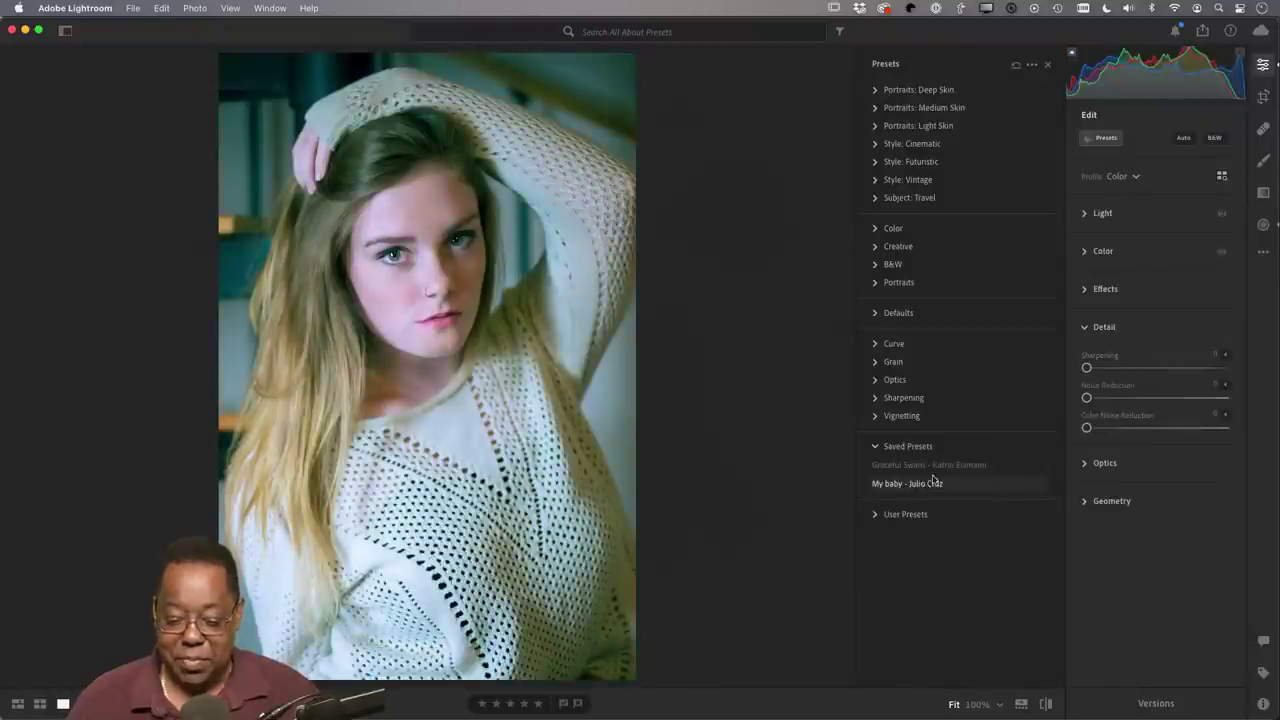
{"action": "left_click", "coordinate": [937, 474]}
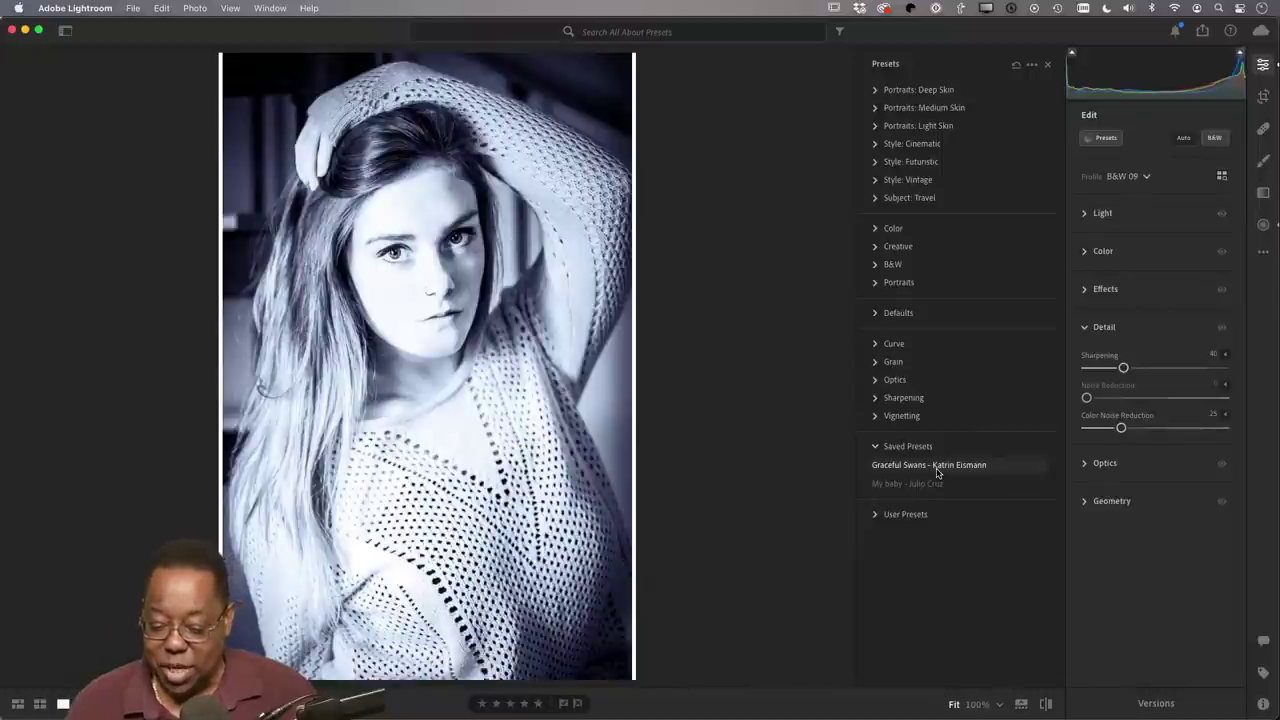
{"action": "left_click", "coordinate": [927, 486]}
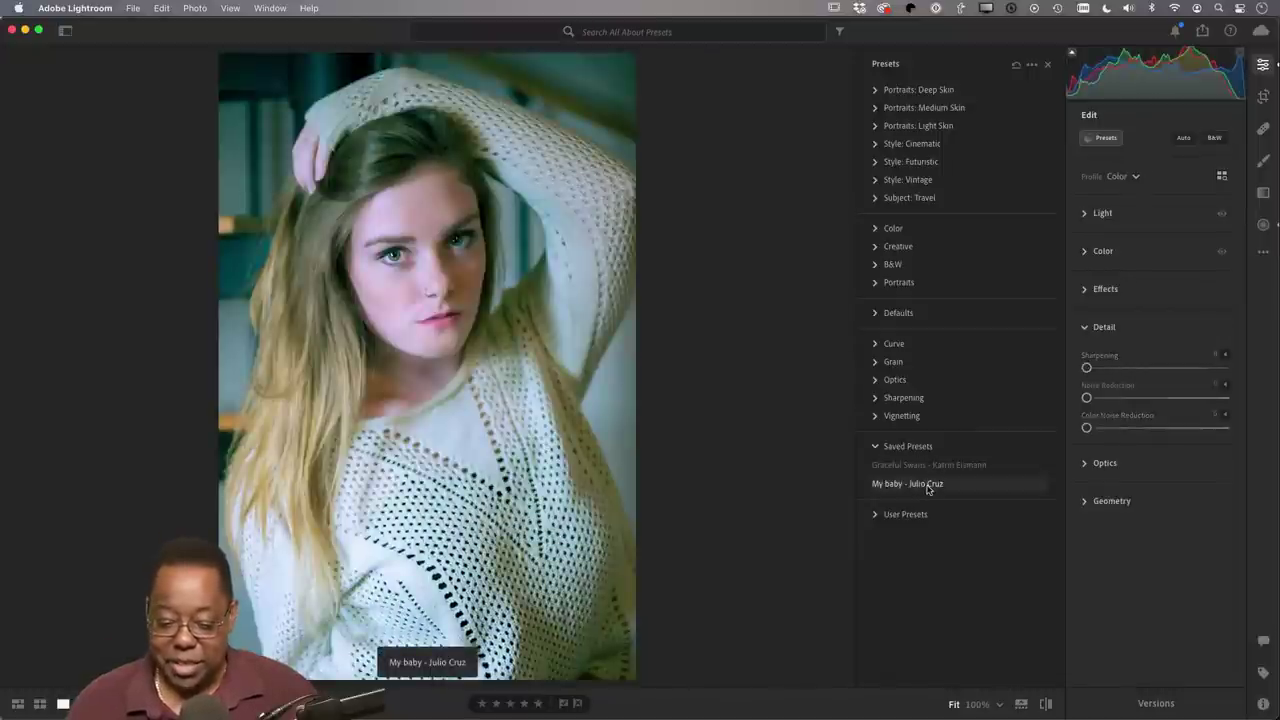
{"action": "left_click", "coordinate": [927, 487]}
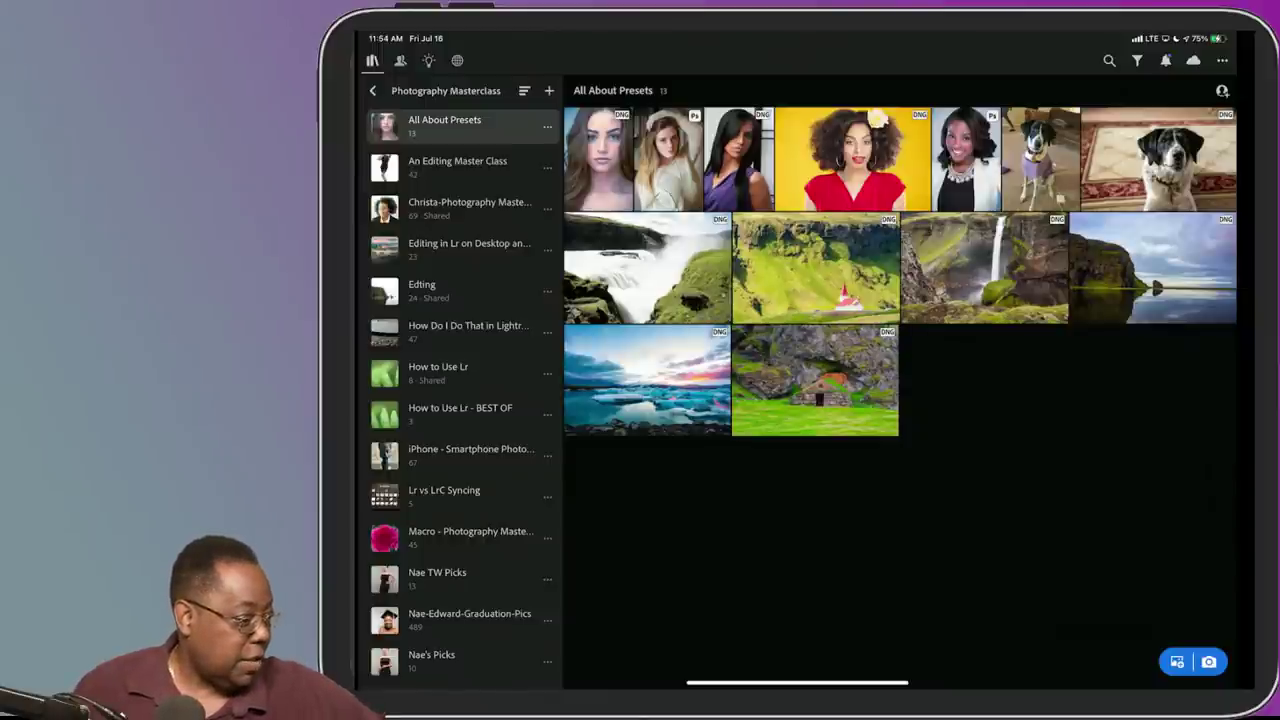
Step: Open the blonde portrait and try each saved preset, from Battures de Manicouagan to Sunrise on the Lake
{"action": "left_click", "coordinate": [674, 176]}
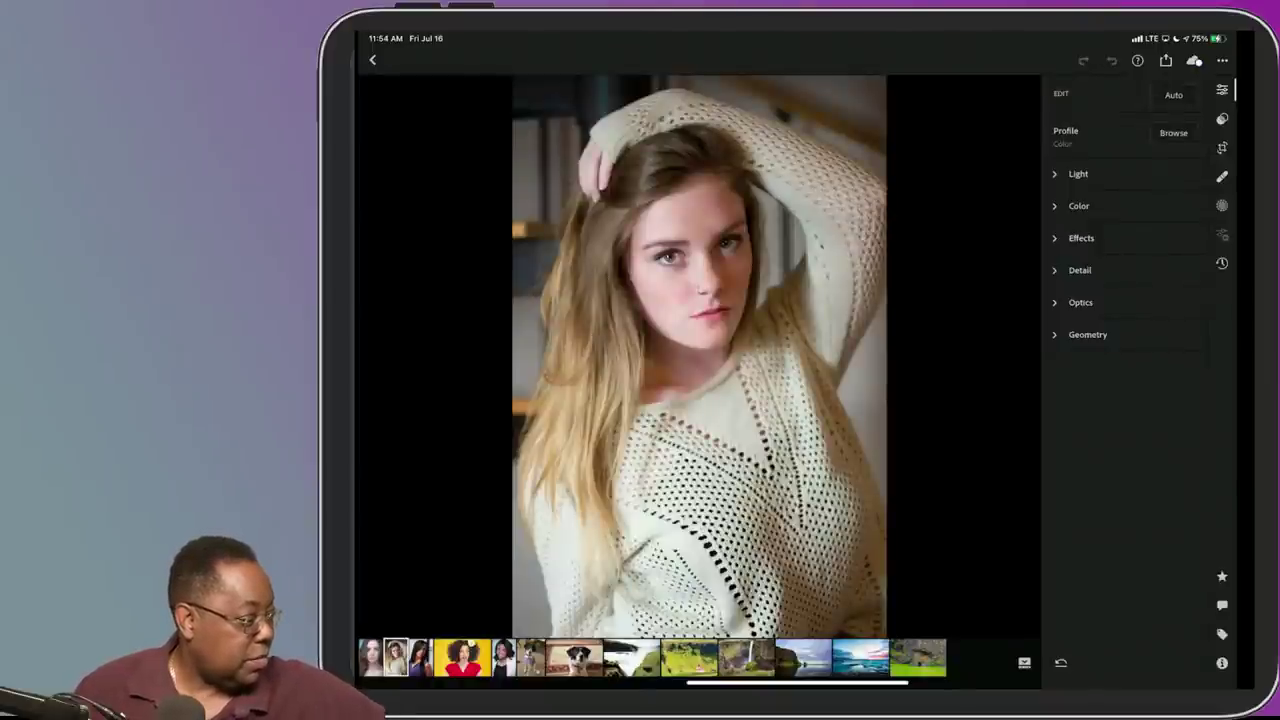
{"action": "left_click", "coordinate": [1222, 119]}
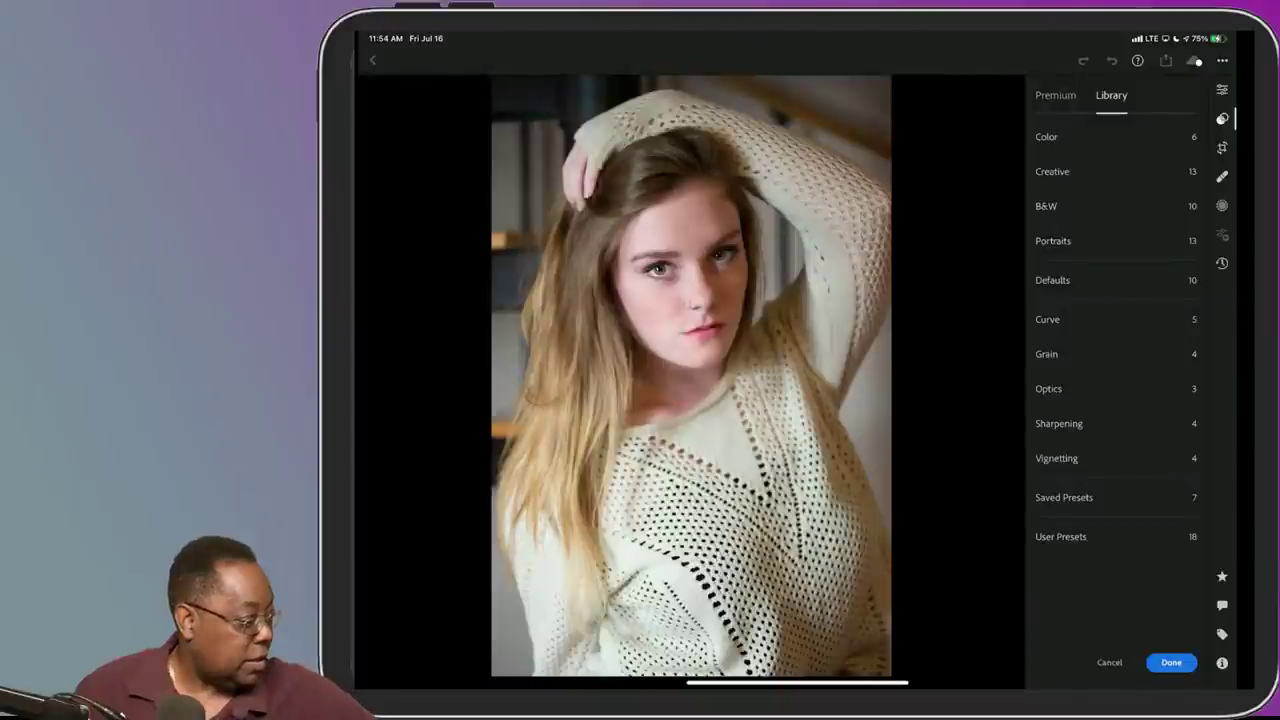
{"action": "left_click", "coordinate": [1100, 490]}
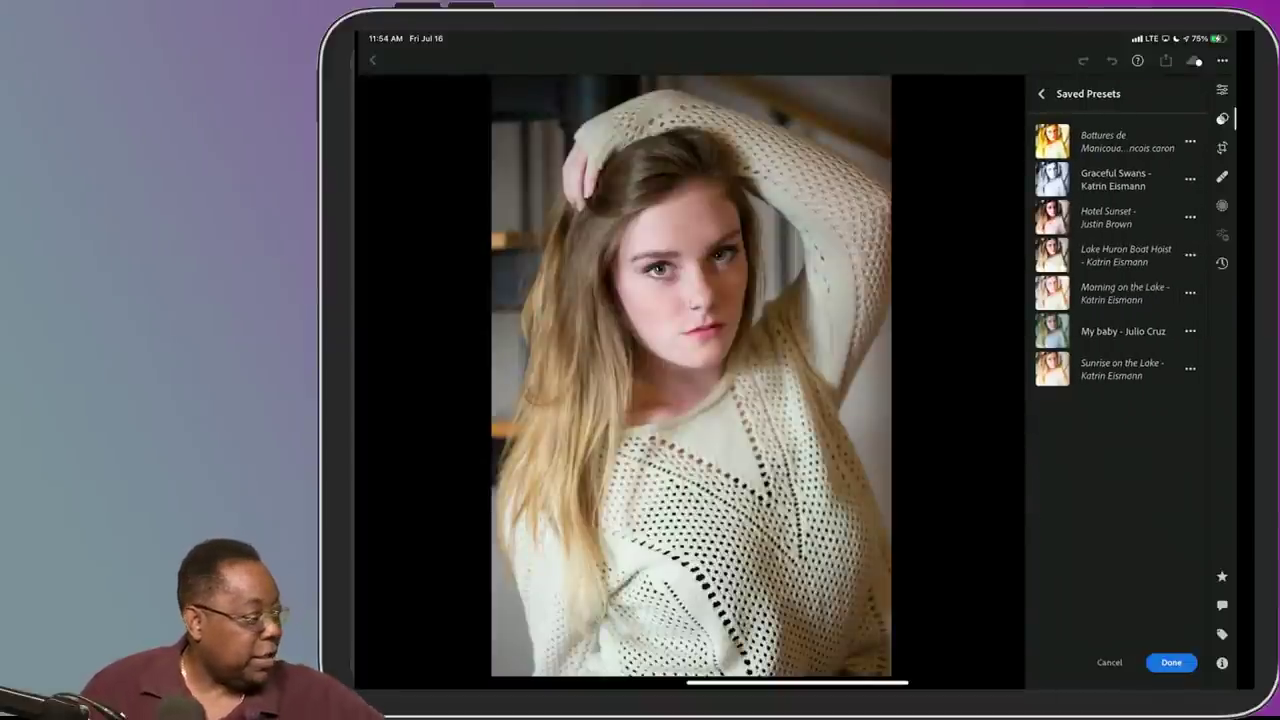
{"action": "left_click", "coordinate": [1123, 139]}
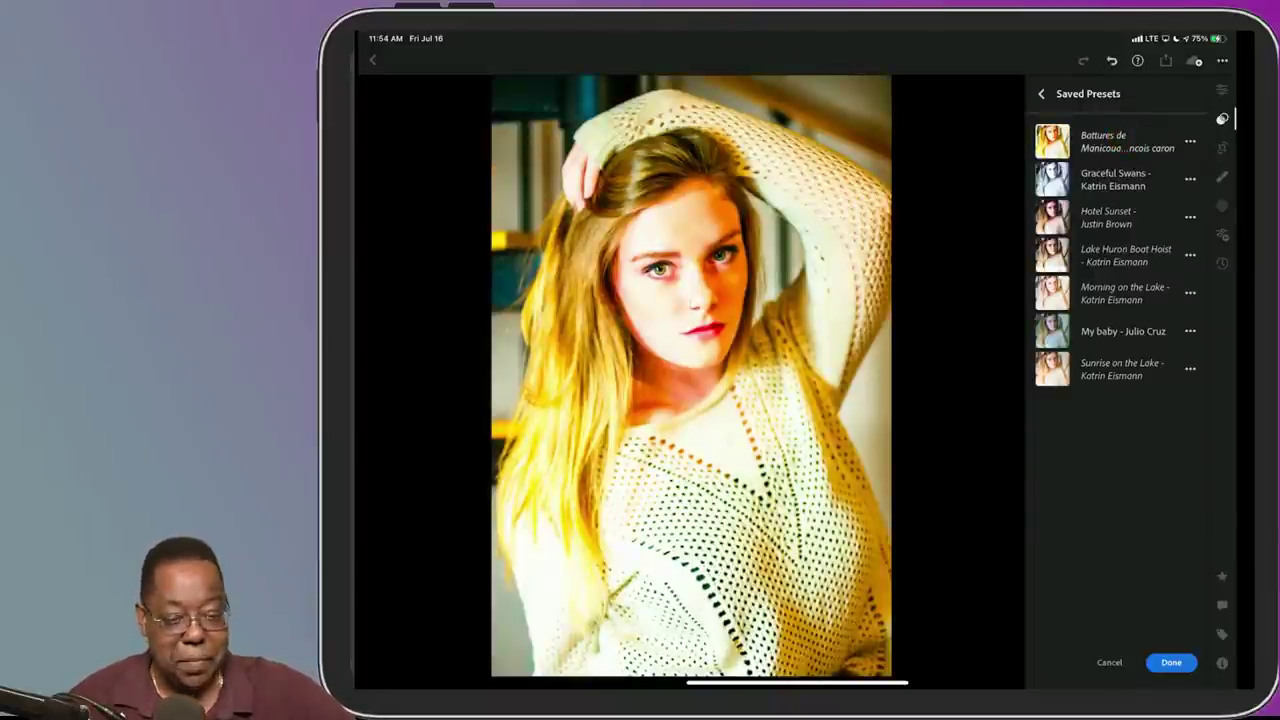
{"action": "left_click", "coordinate": [1110, 179]}
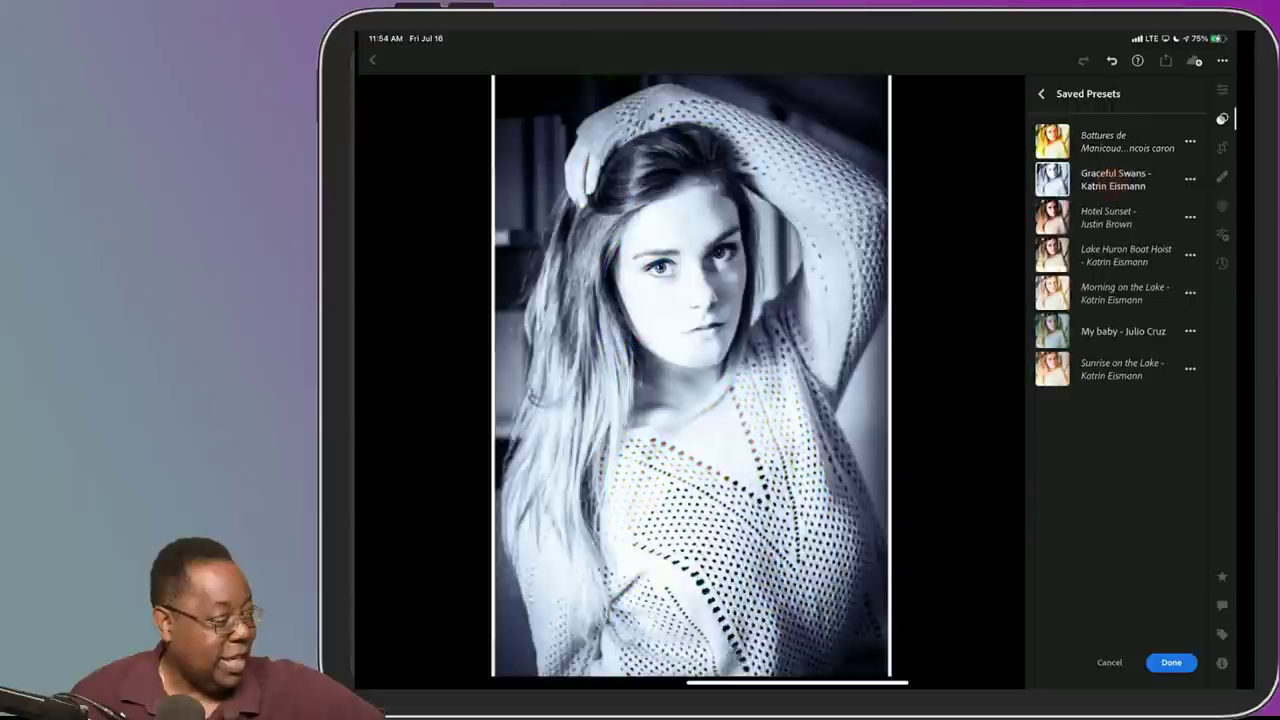
{"action": "left_click", "coordinate": [1112, 216]}
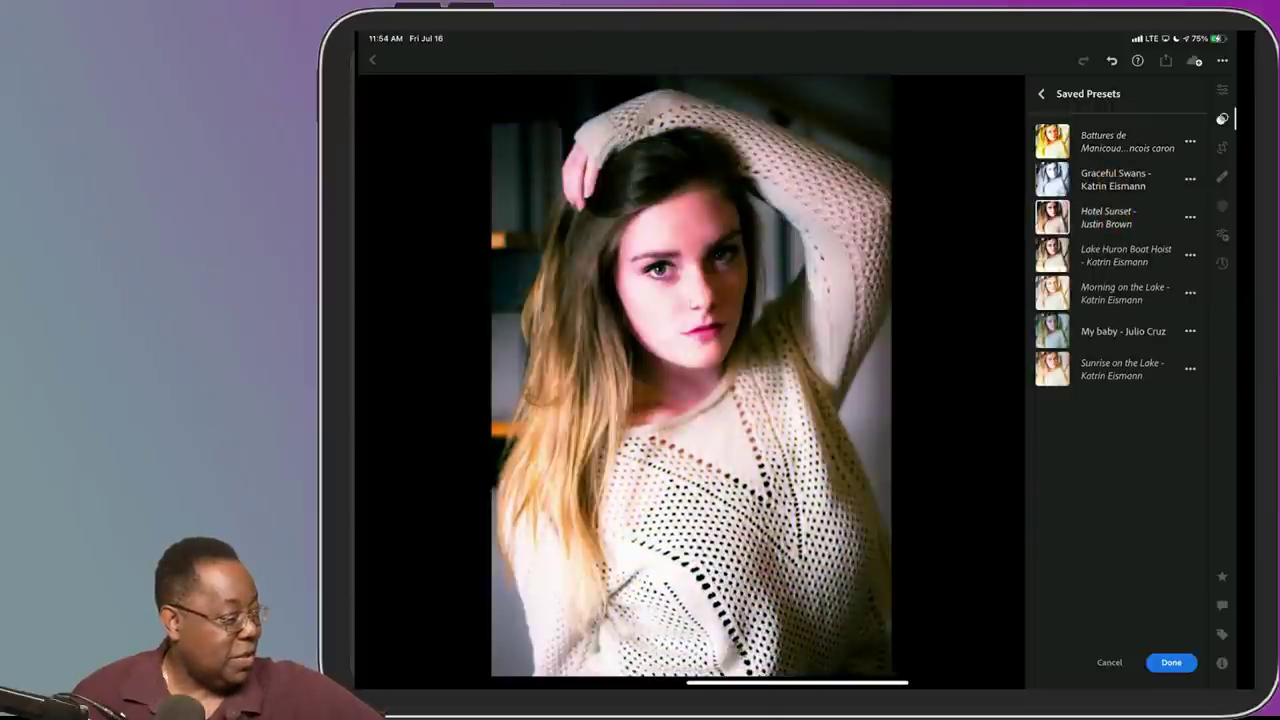
{"action": "left_click", "coordinate": [1125, 255]}
{"action": "left_click", "coordinate": [1124, 293]}
{"action": "left_click", "coordinate": [1123, 331]}
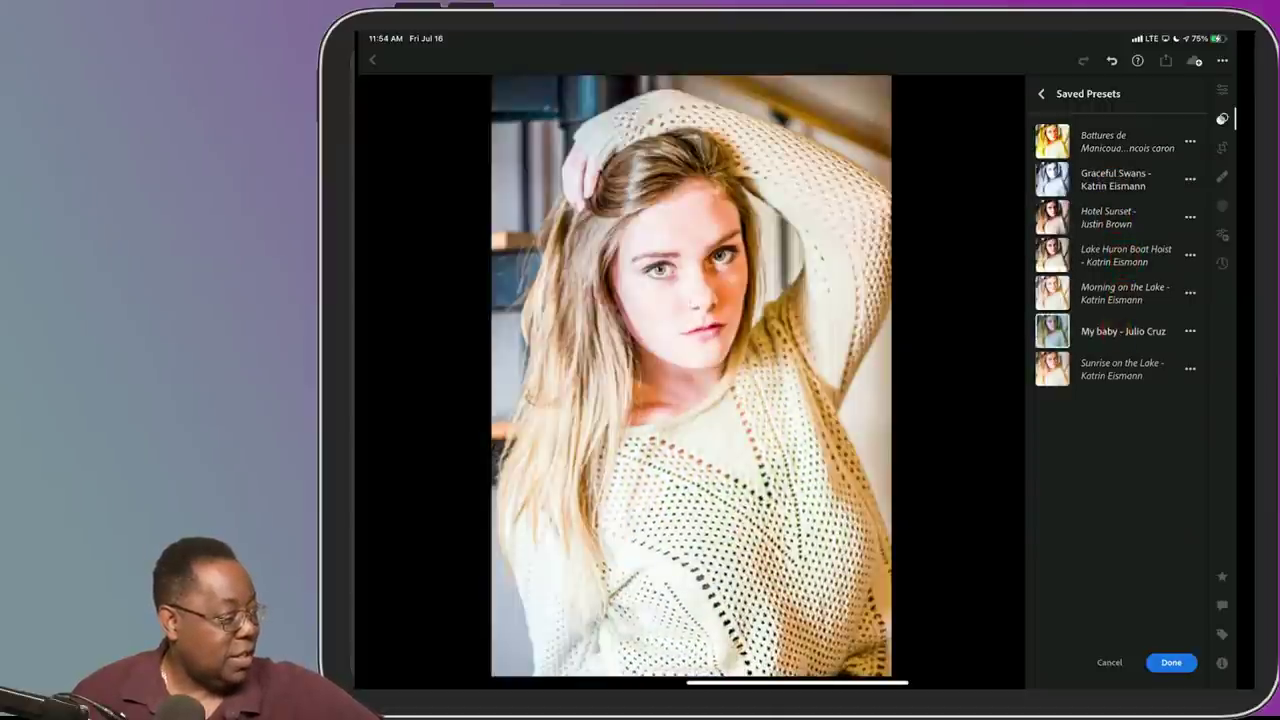
{"action": "left_click", "coordinate": [1114, 368]}
Step: Settle on the warm Battures de Manicouagan preset, confirm it, and return to the album grid
{"action": "left_click", "coordinate": [1123, 331]}
{"action": "left_click", "coordinate": [1110, 293]}
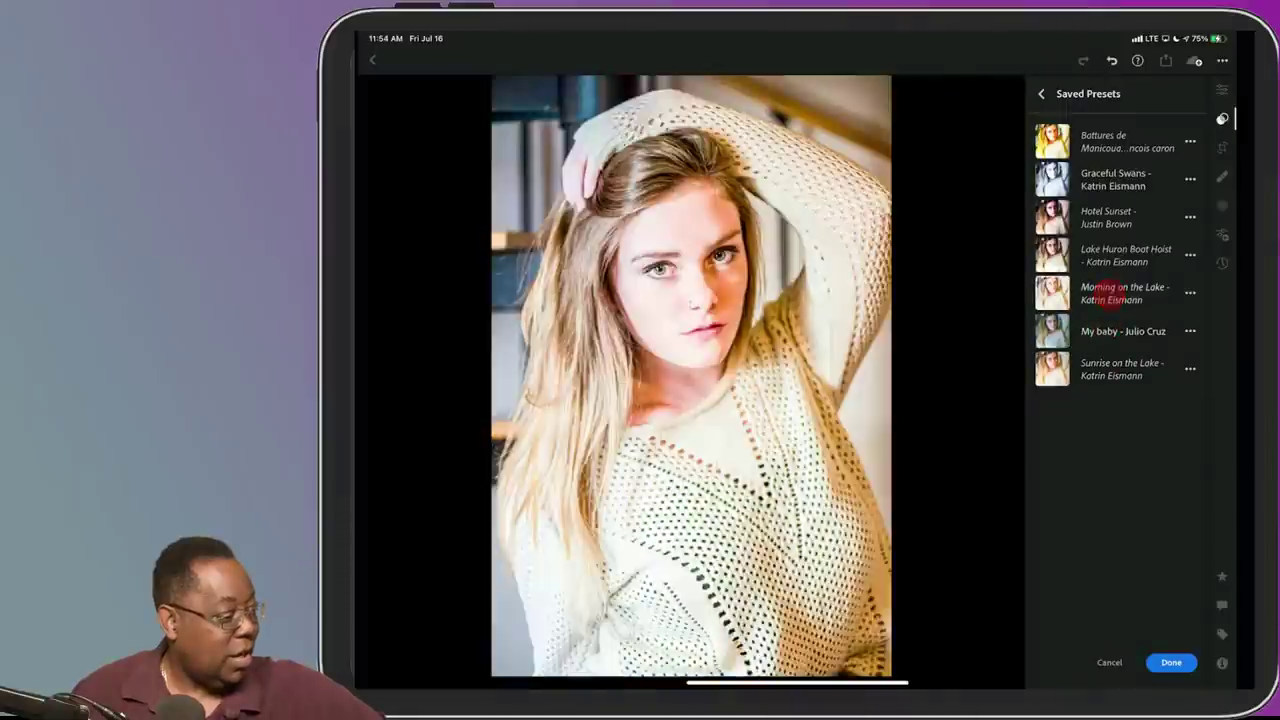
{"action": "left_click", "coordinate": [1118, 258]}
{"action": "left_click", "coordinate": [1116, 216]}
{"action": "left_click", "coordinate": [1107, 188]}
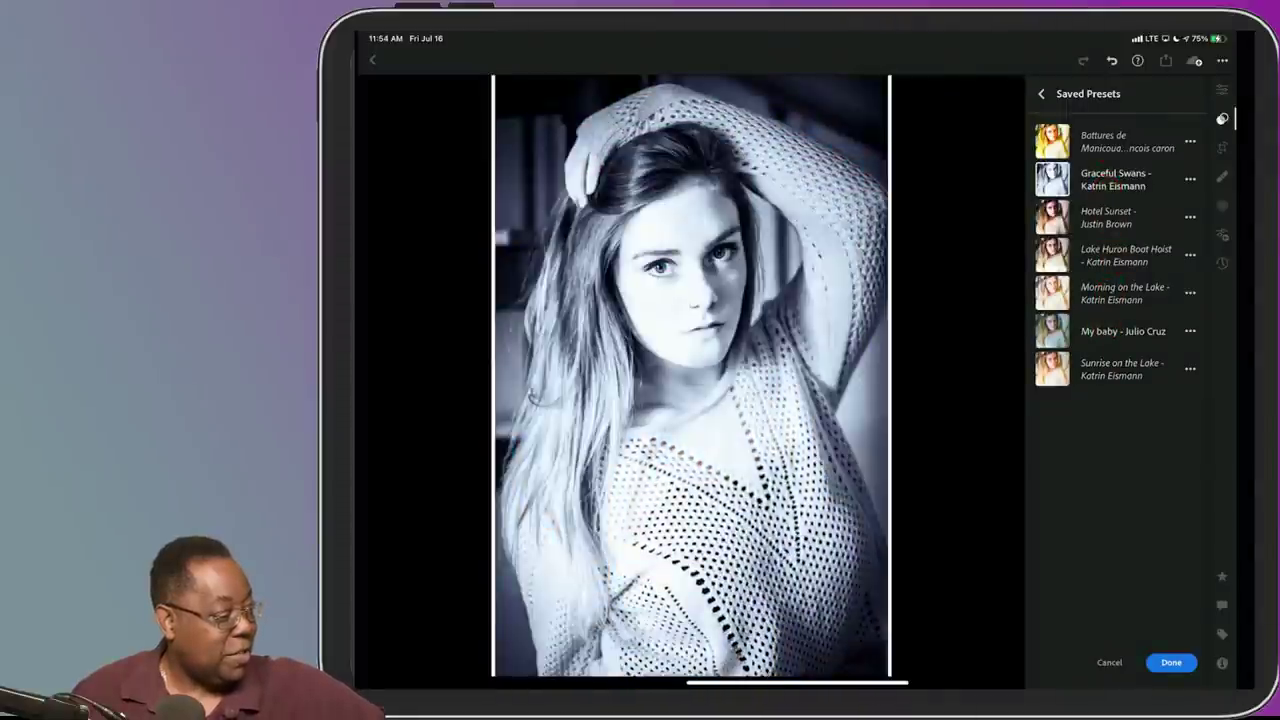
{"action": "left_click", "coordinate": [1106, 141]}
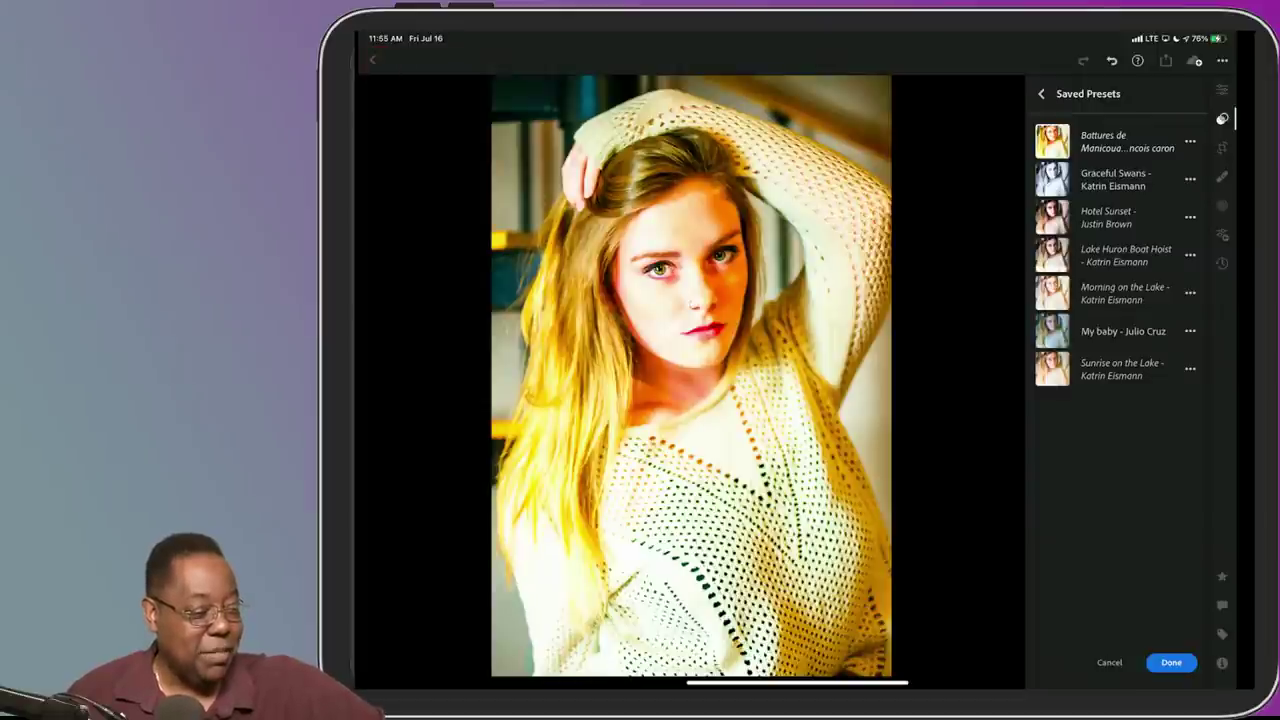
{"action": "left_click", "coordinate": [1169, 662]}
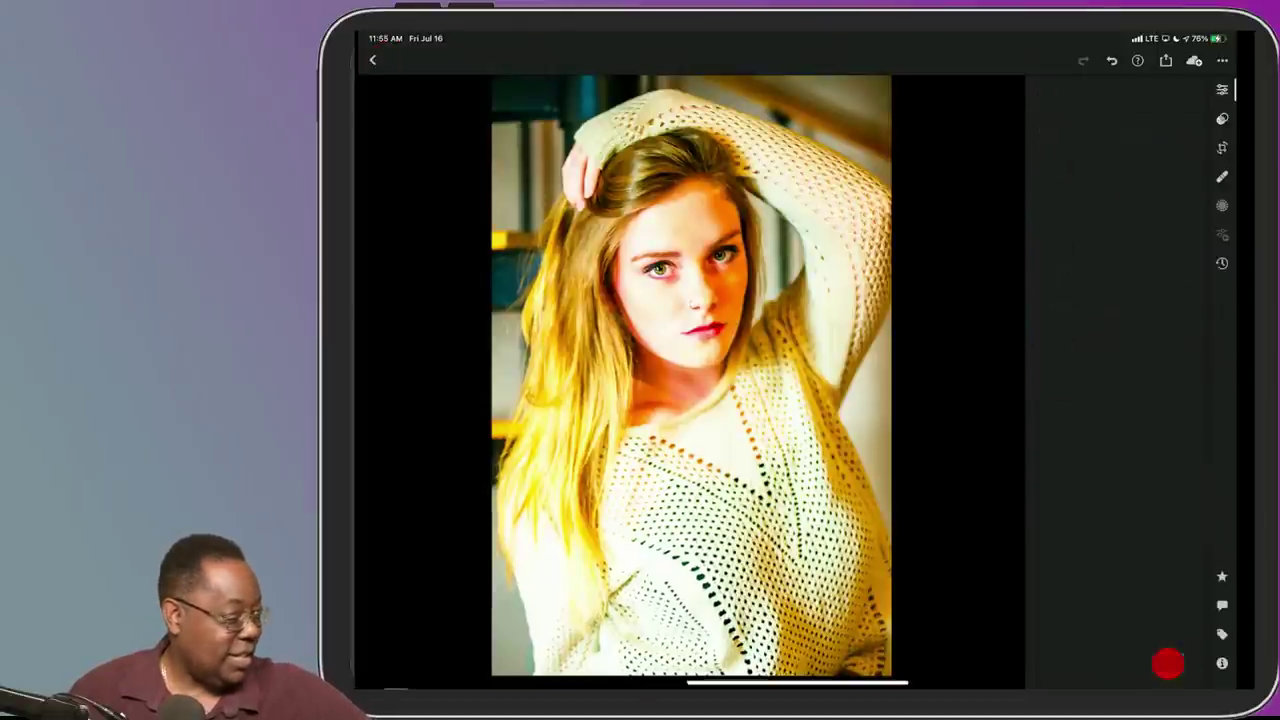
{"action": "left_click", "coordinate": [382, 62]}
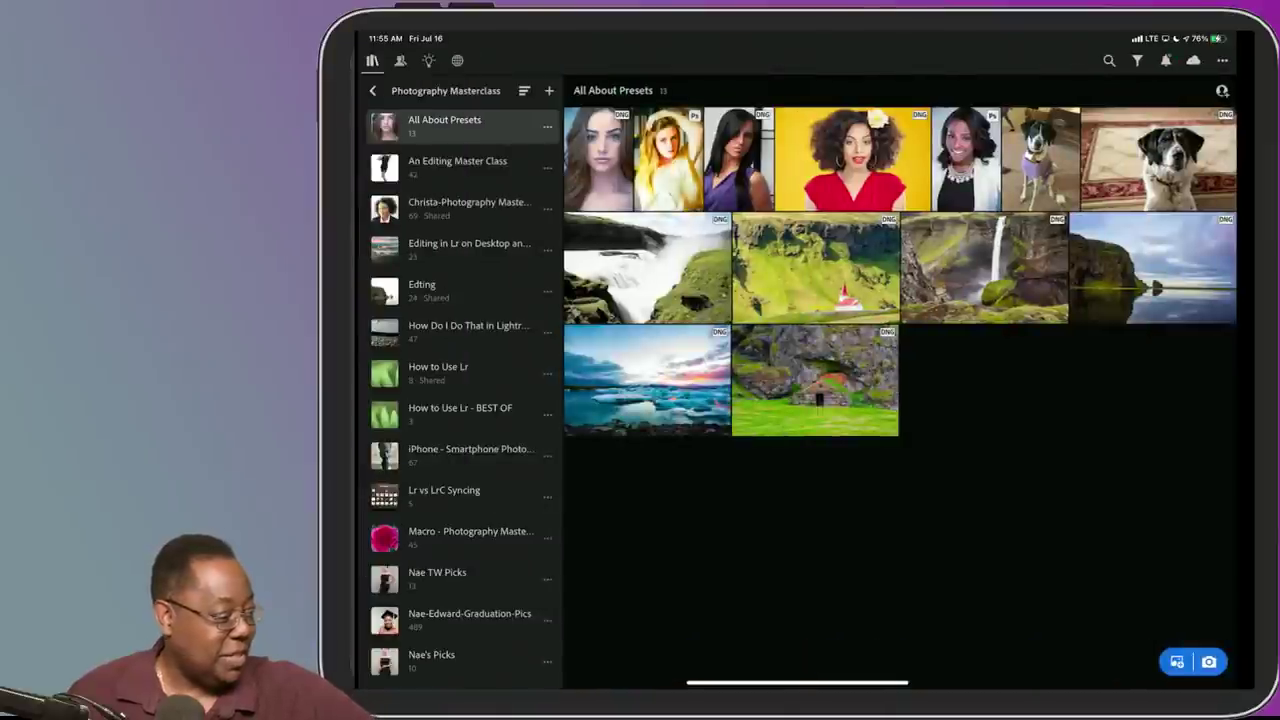
Step: Open the cliff landscape and try the Battures de Manicouagan, Graceful Swans and Hotel Sunset saved presets
{"action": "left_click", "coordinate": [1143, 268]}
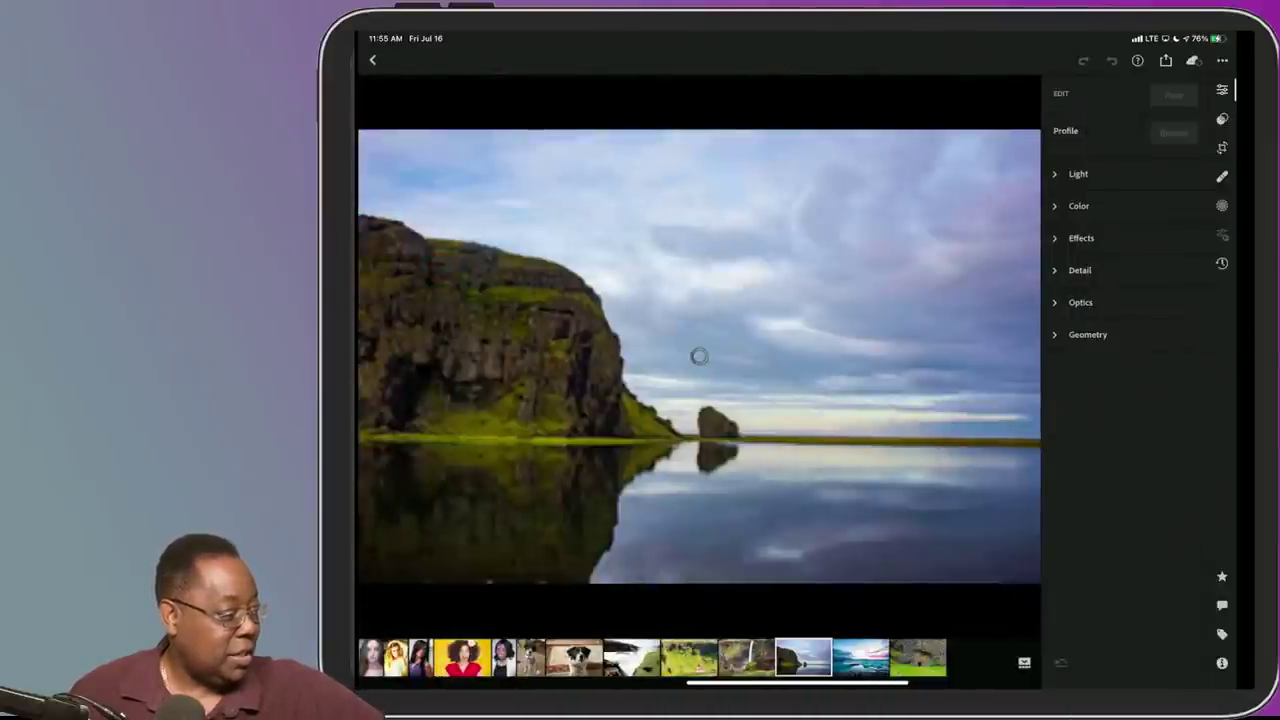
{"action": "left_click", "coordinate": [1222, 115]}
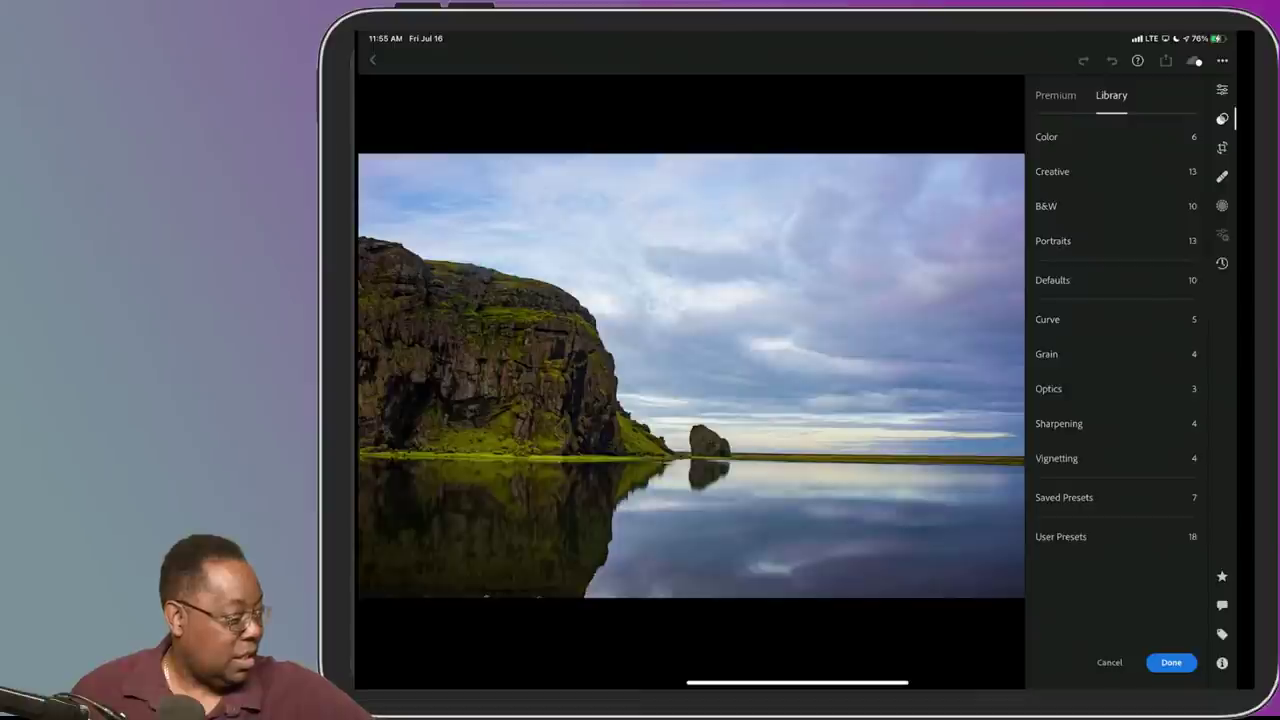
{"action": "left_click", "coordinate": [1092, 497]}
{"action": "left_click", "coordinate": [1106, 138]}
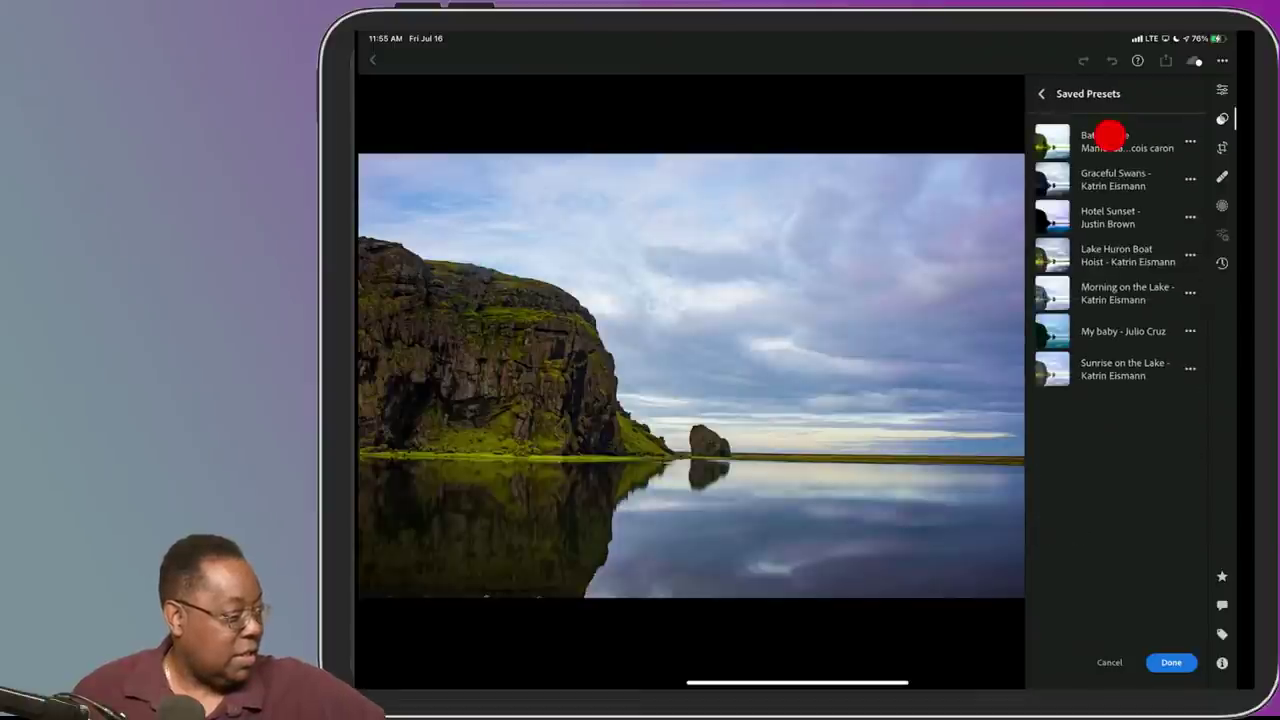
{"action": "left_click", "coordinate": [1108, 180]}
{"action": "left_click", "coordinate": [1108, 217]}
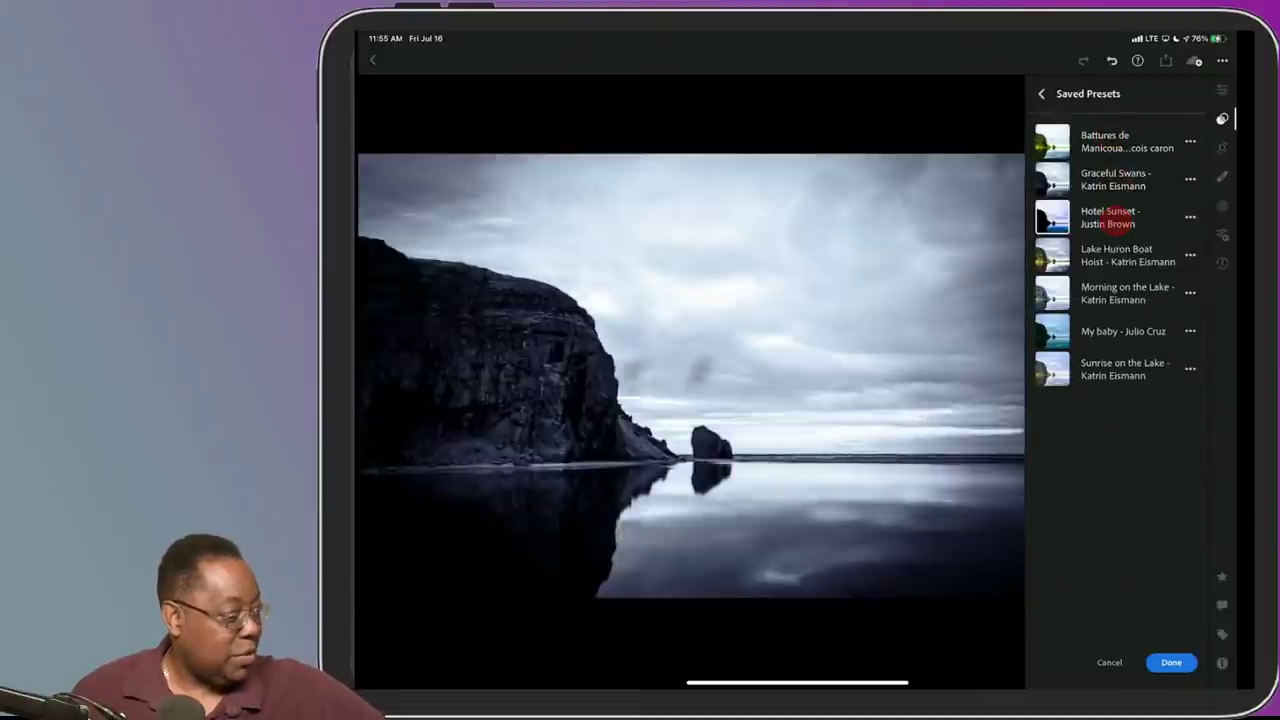
{"action": "left_click", "coordinate": [1110, 179]}
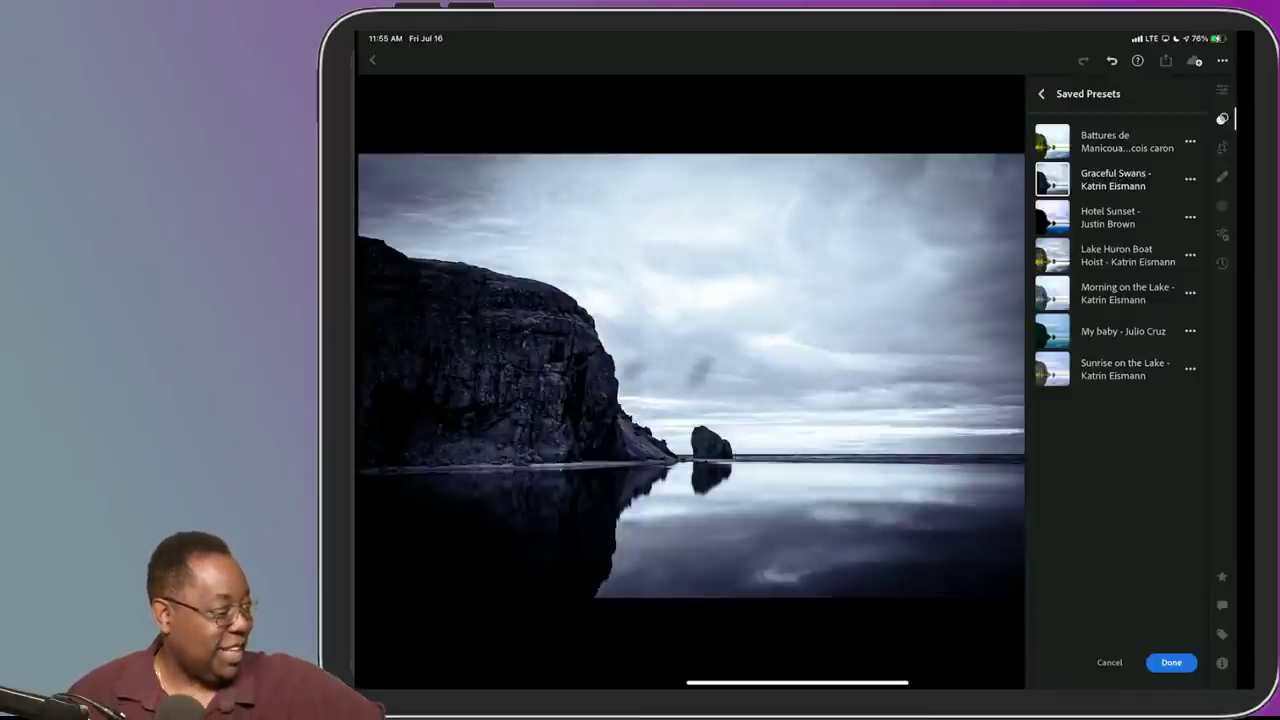
Step: Try Lake Huron Boat Hoist, Morning on the Lake and My baby, leave Sunrise on the Lake applied, then reveal User Presets
{"action": "left_click", "coordinate": [1120, 255]}
{"action": "left_click", "coordinate": [1114, 290]}
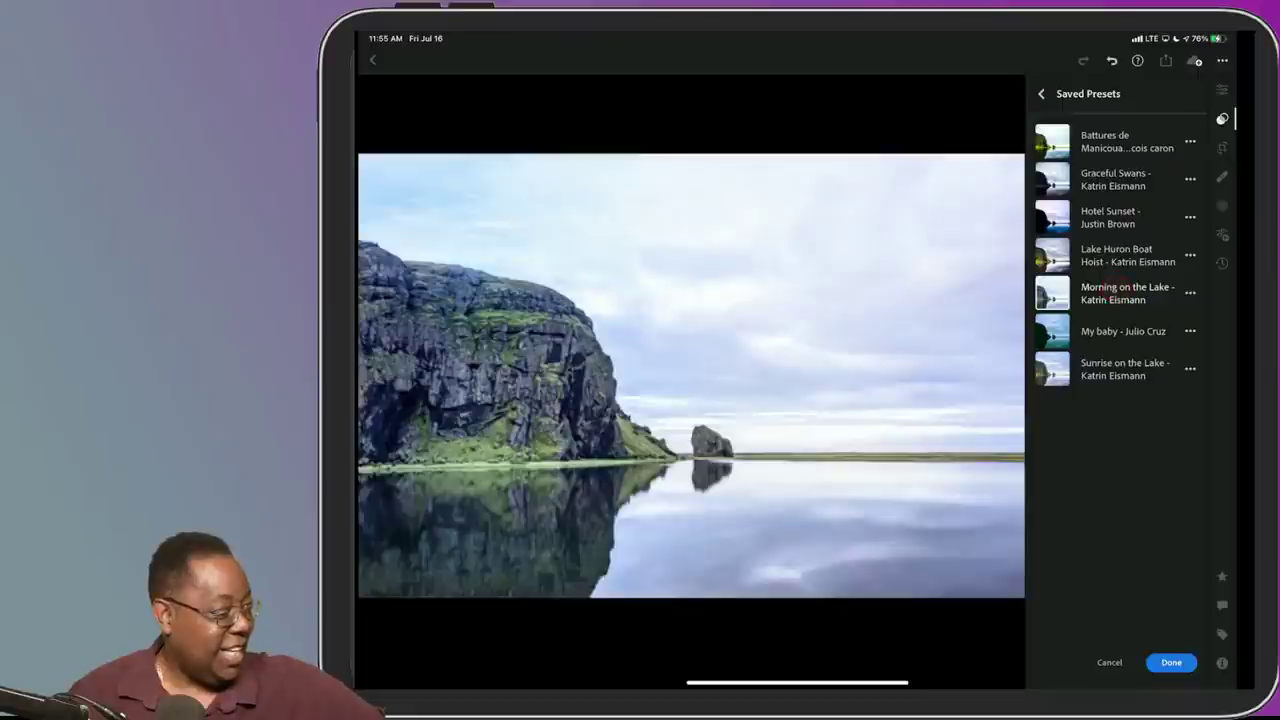
{"action": "left_click", "coordinate": [1098, 332]}
{"action": "left_click", "coordinate": [1108, 370]}
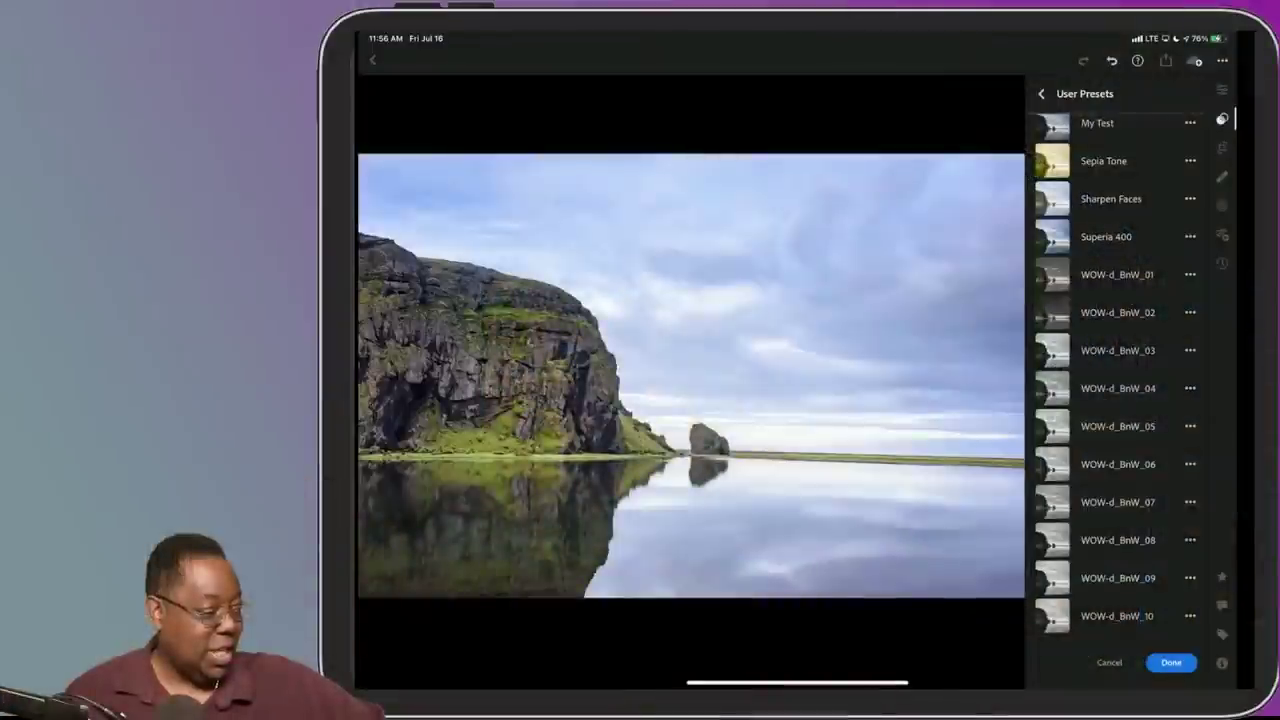
{"action": "left_click_drag", "start_coordinate": [1114, 503], "coordinate": [1109, 390]}
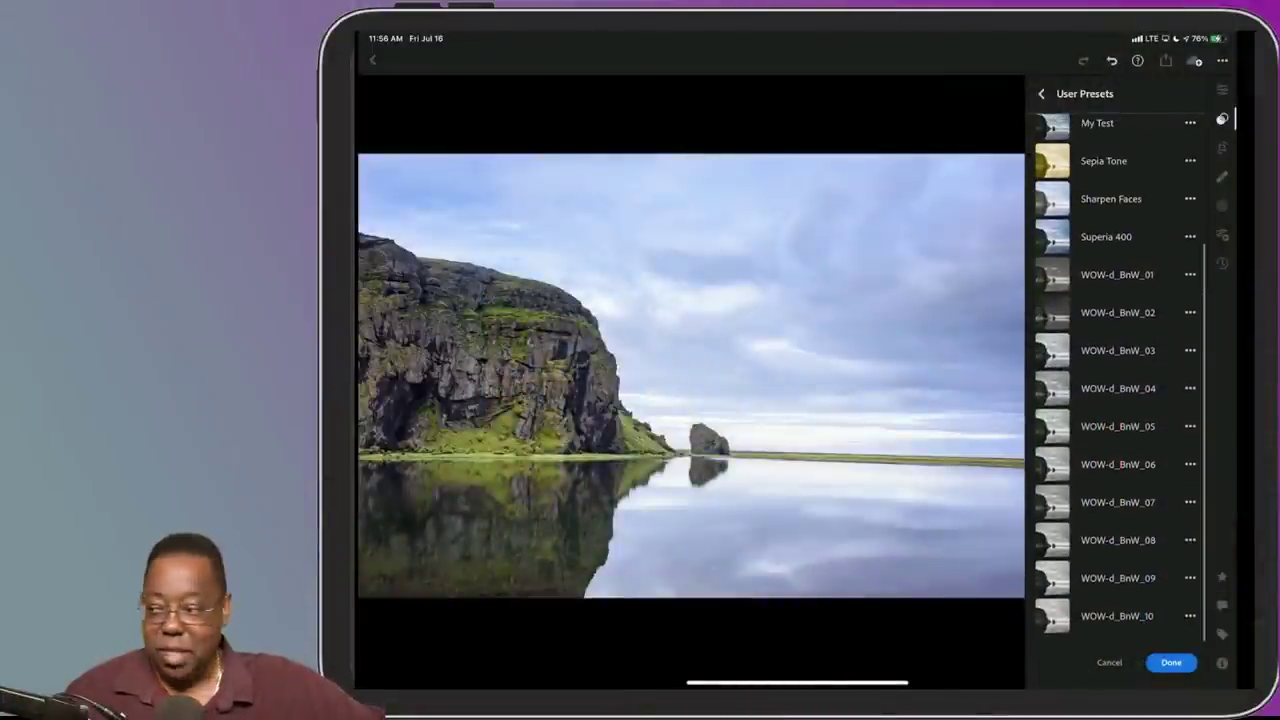